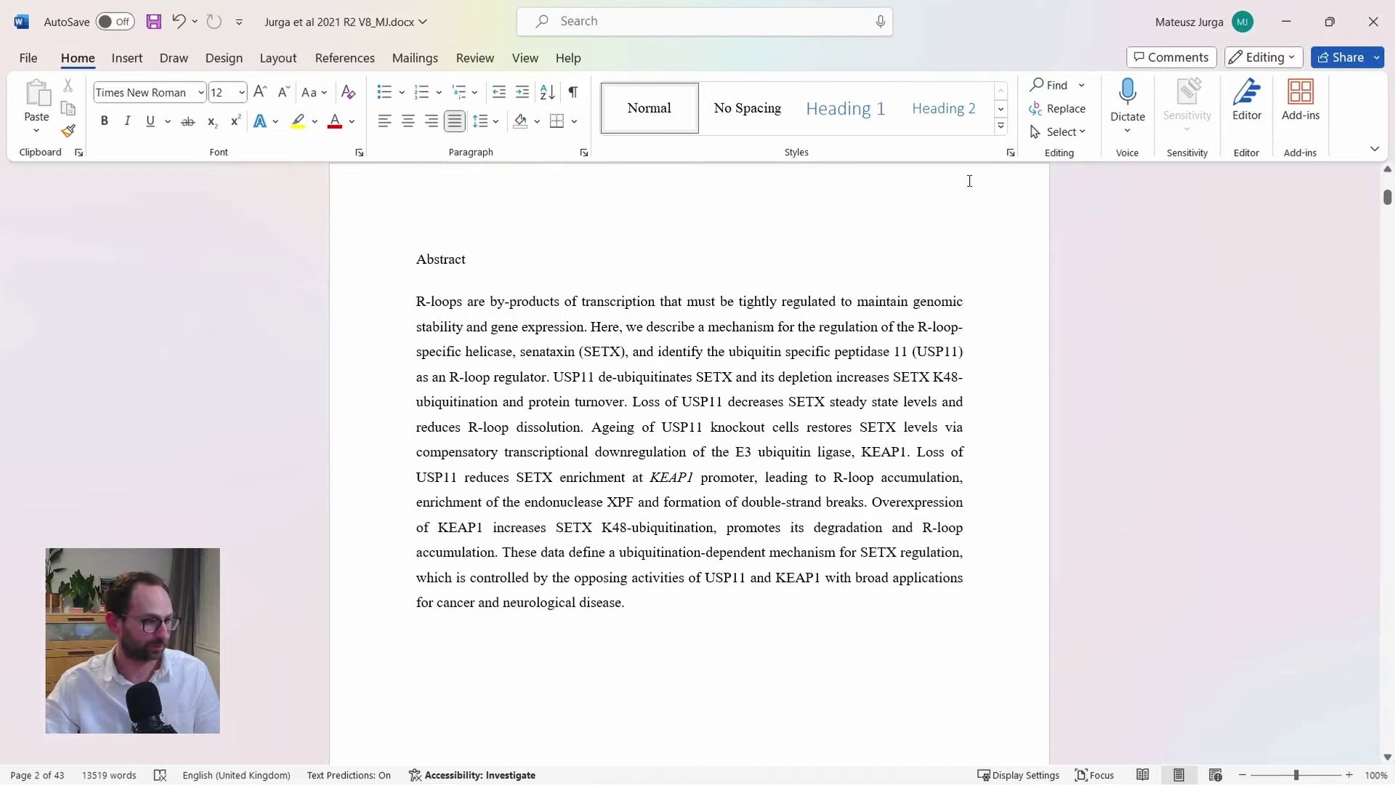
Step: Show the full list of styles enlarged beside the page and apply the Heading 1 style to the "Abstract" title
{"action": "left_click", "coordinate": [1010, 153]}
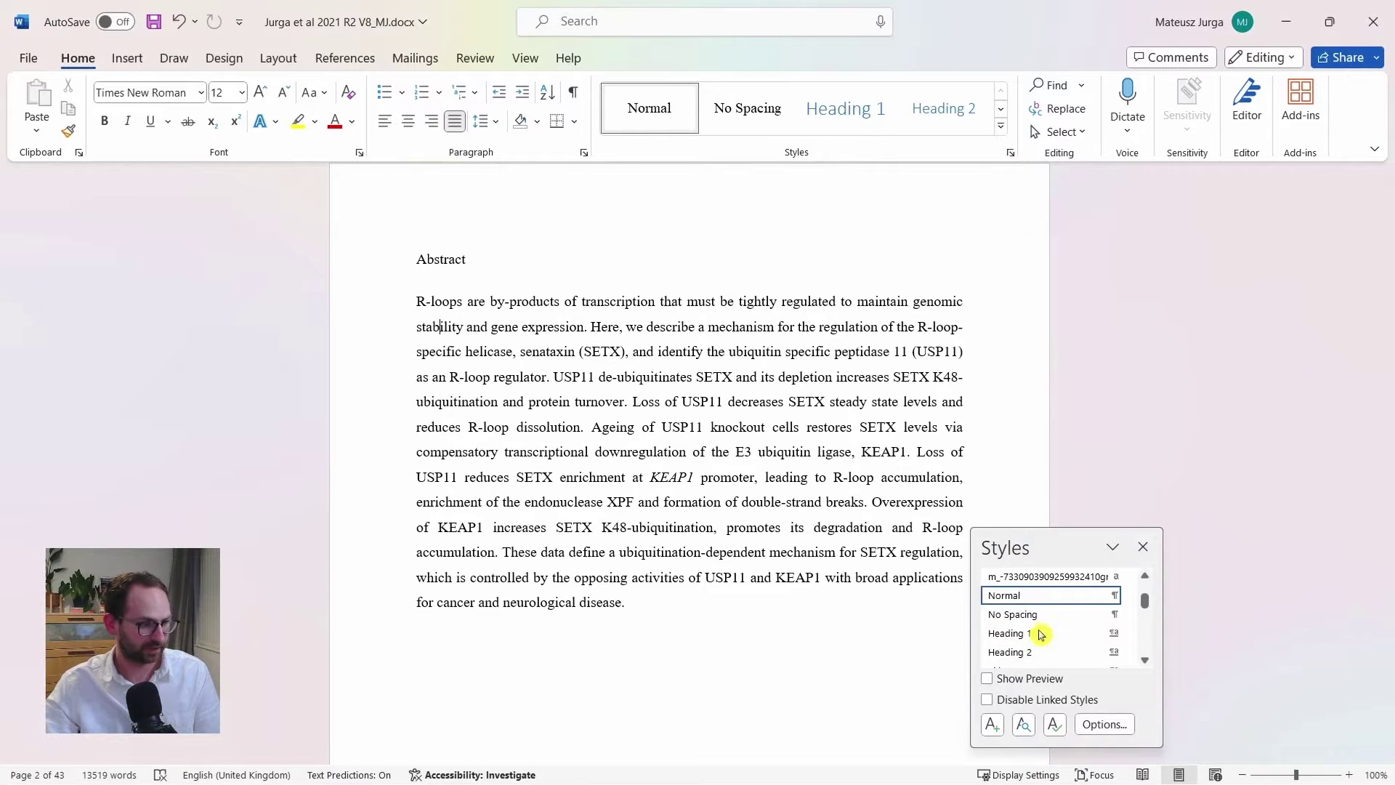
{"action": "left_click_drag", "start_coordinate": [1032, 549], "coordinate": [1164, 191]}
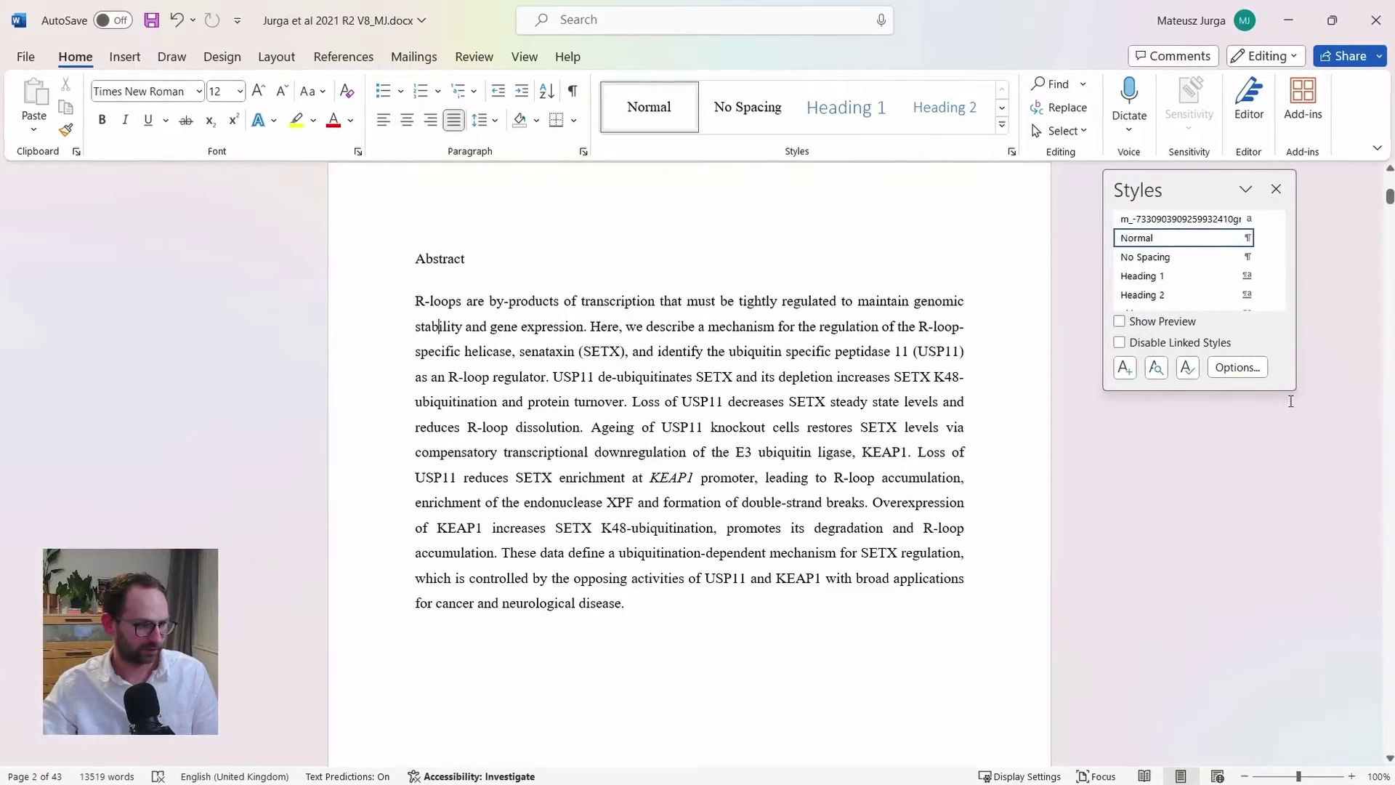
{"action": "left_click_drag", "start_coordinate": [1294, 389], "coordinate": [1374, 739]}
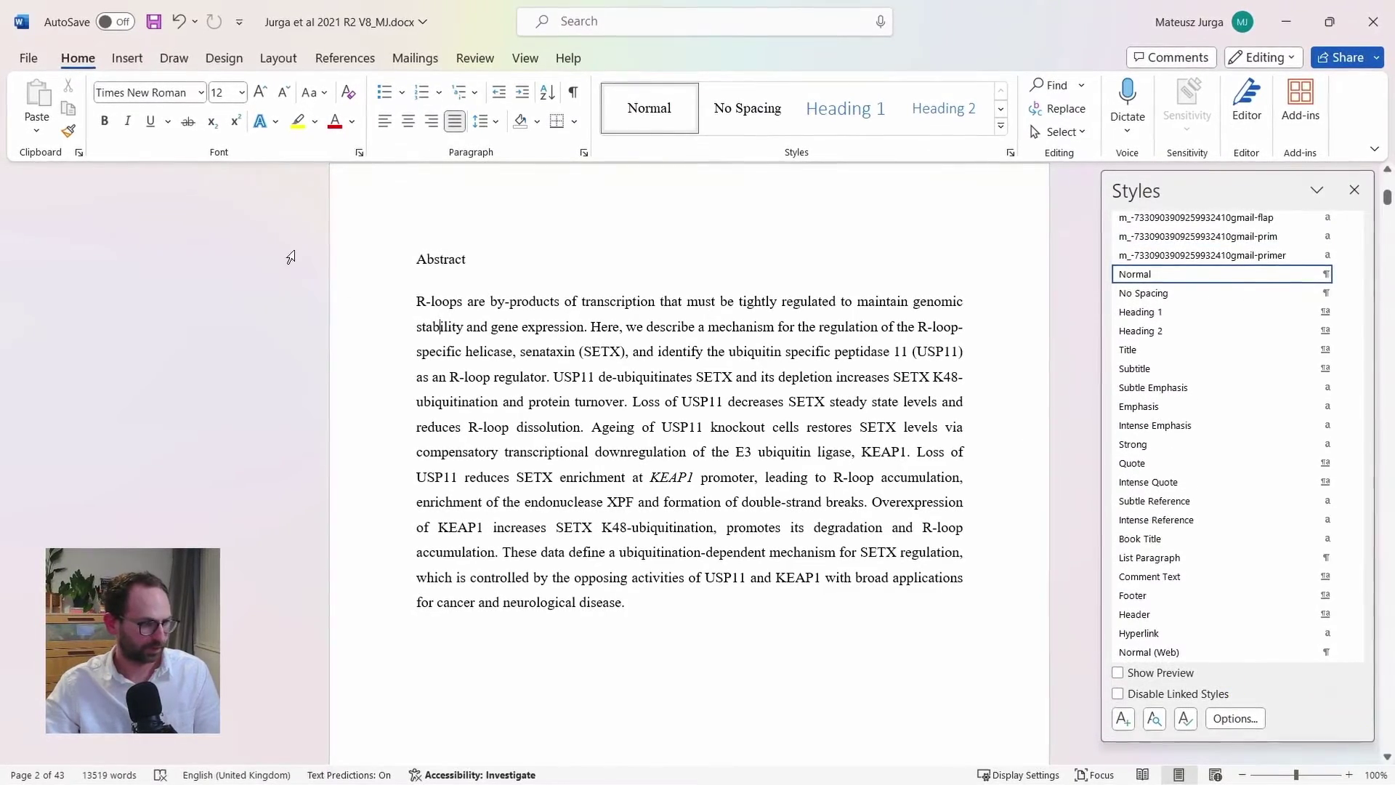
{"action": "left_click", "coordinate": [291, 257]}
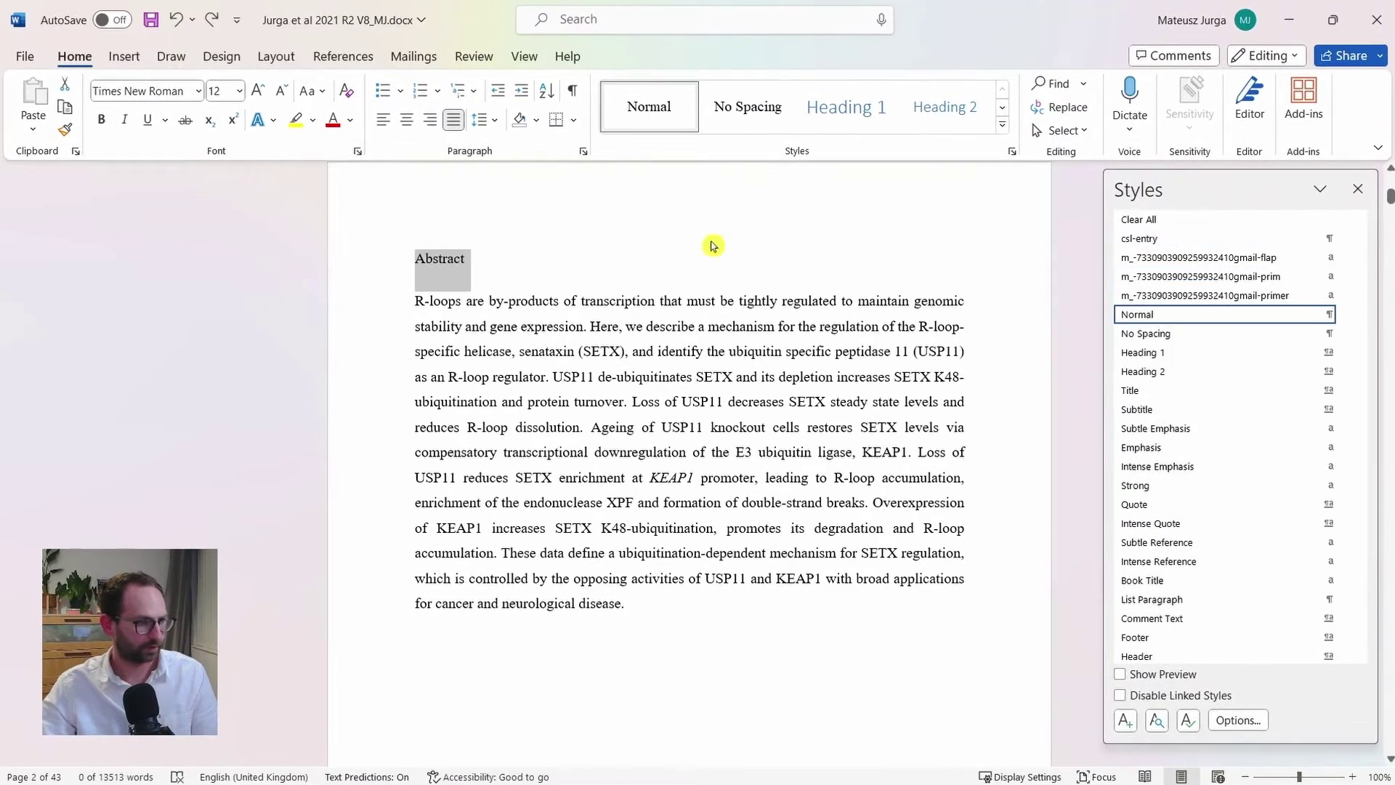
{"action": "left_click", "coordinate": [1145, 355]}
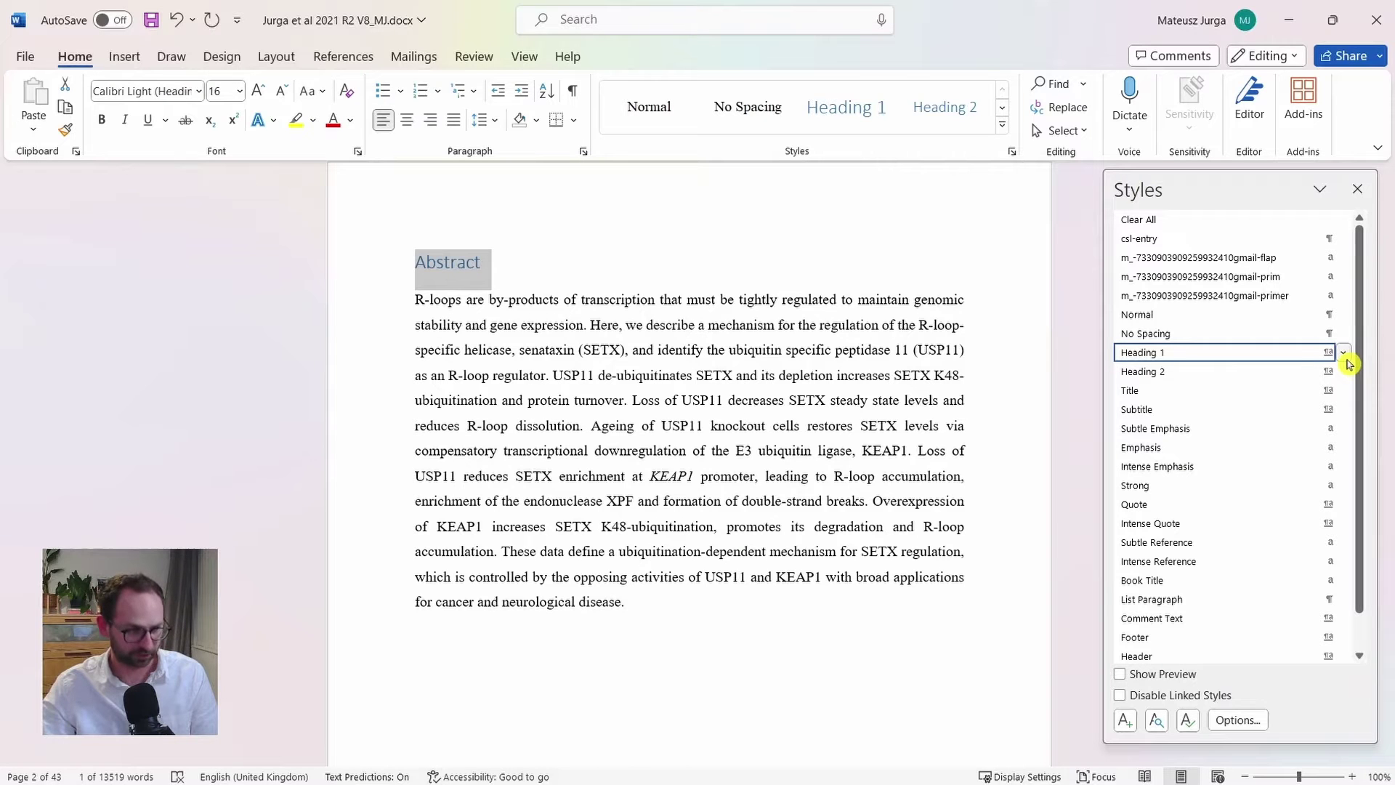
Step: Modify the Heading 1 style to use Times New Roman at 12 pt with the Automatic font colour
{"action": "left_click", "coordinate": [1344, 354]}
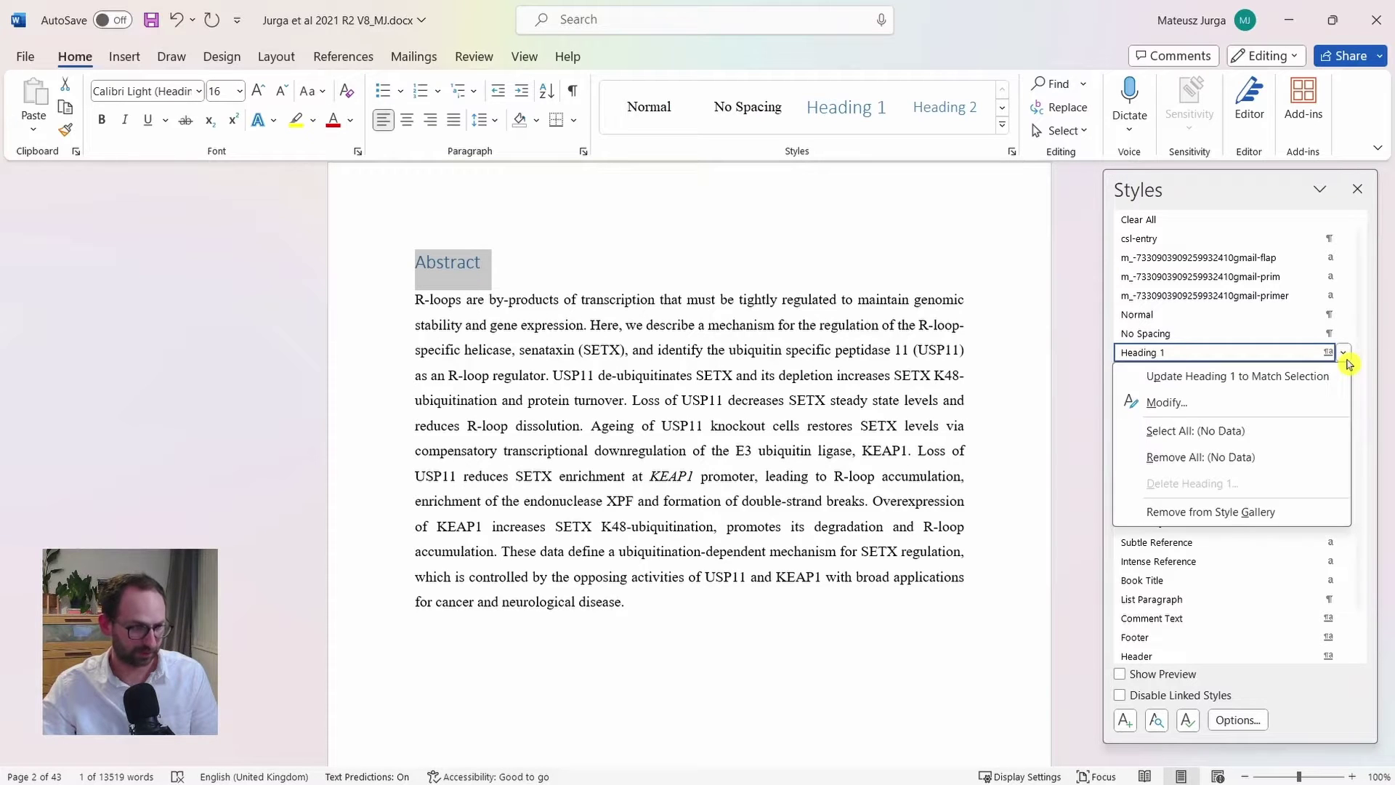
{"action": "left_click", "coordinate": [1329, 402]}
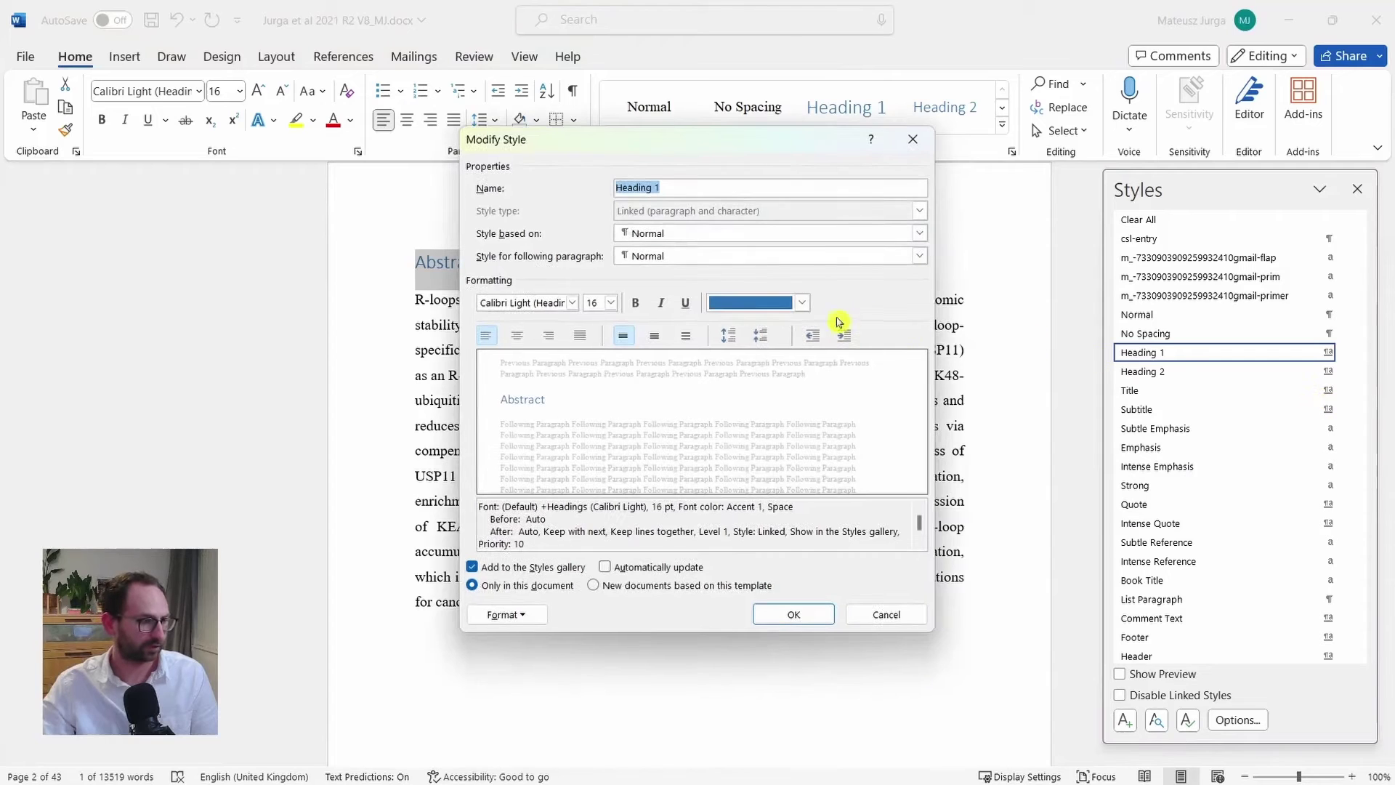
{"action": "left_click", "coordinate": [802, 303]}
{"action": "left_click", "coordinate": [799, 322]}
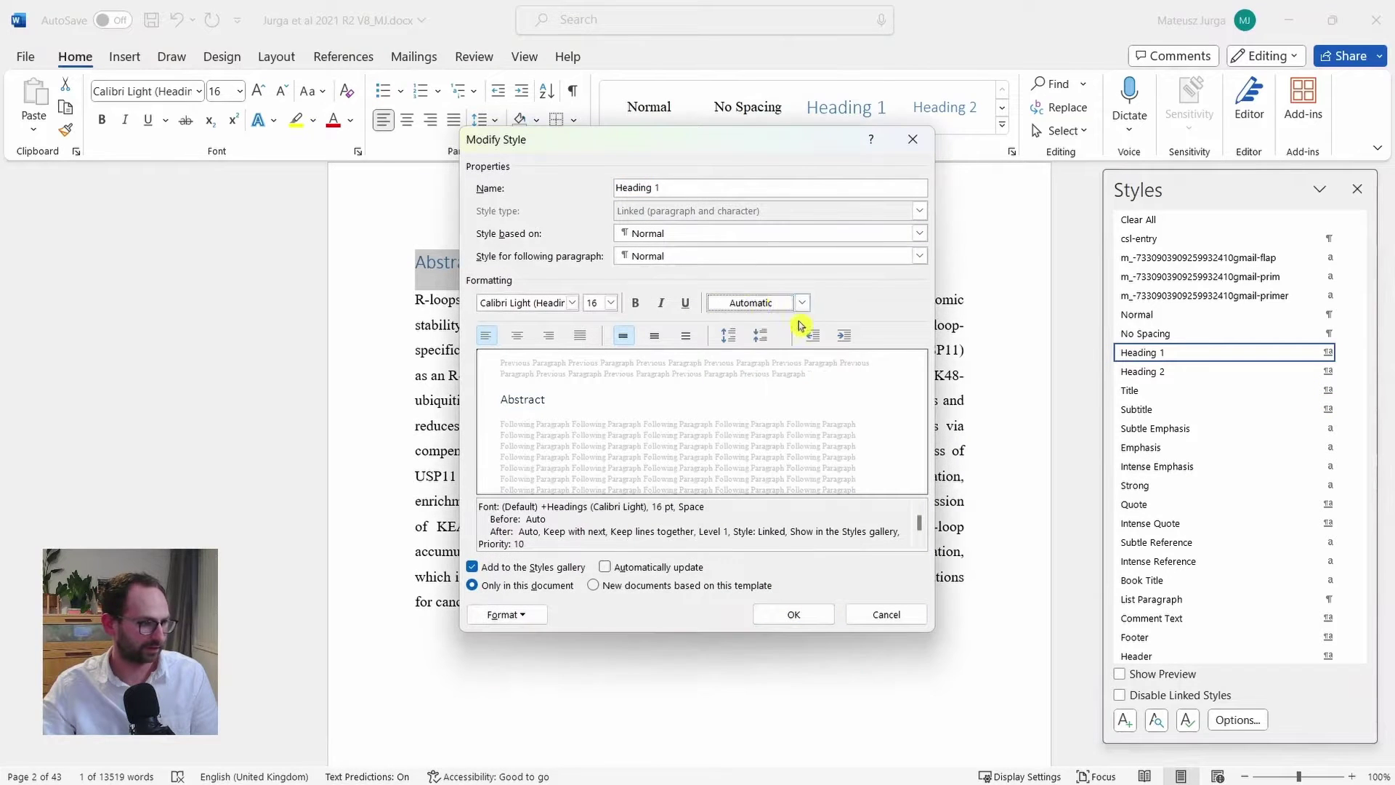
{"action": "left_click", "coordinate": [573, 303]}
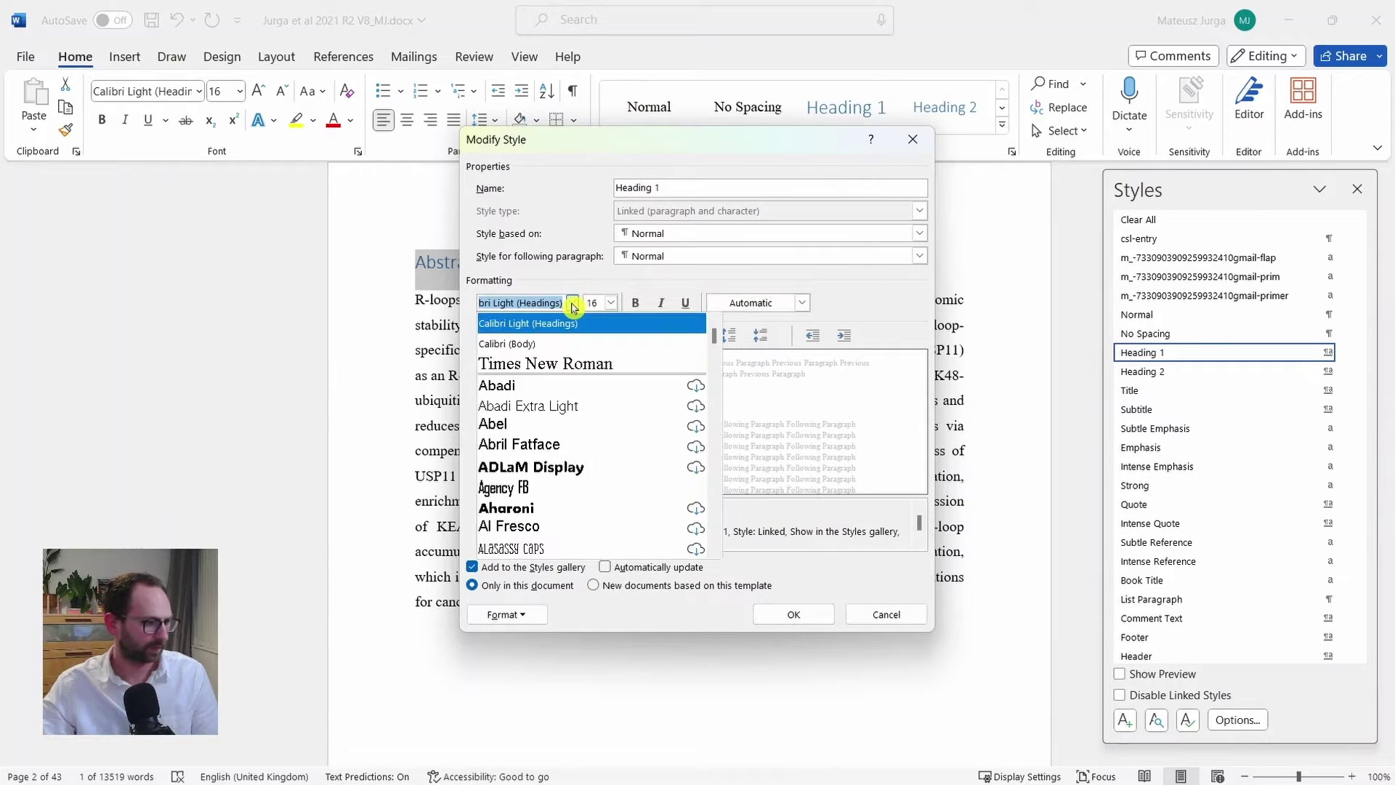
{"action": "left_click", "coordinate": [579, 363]}
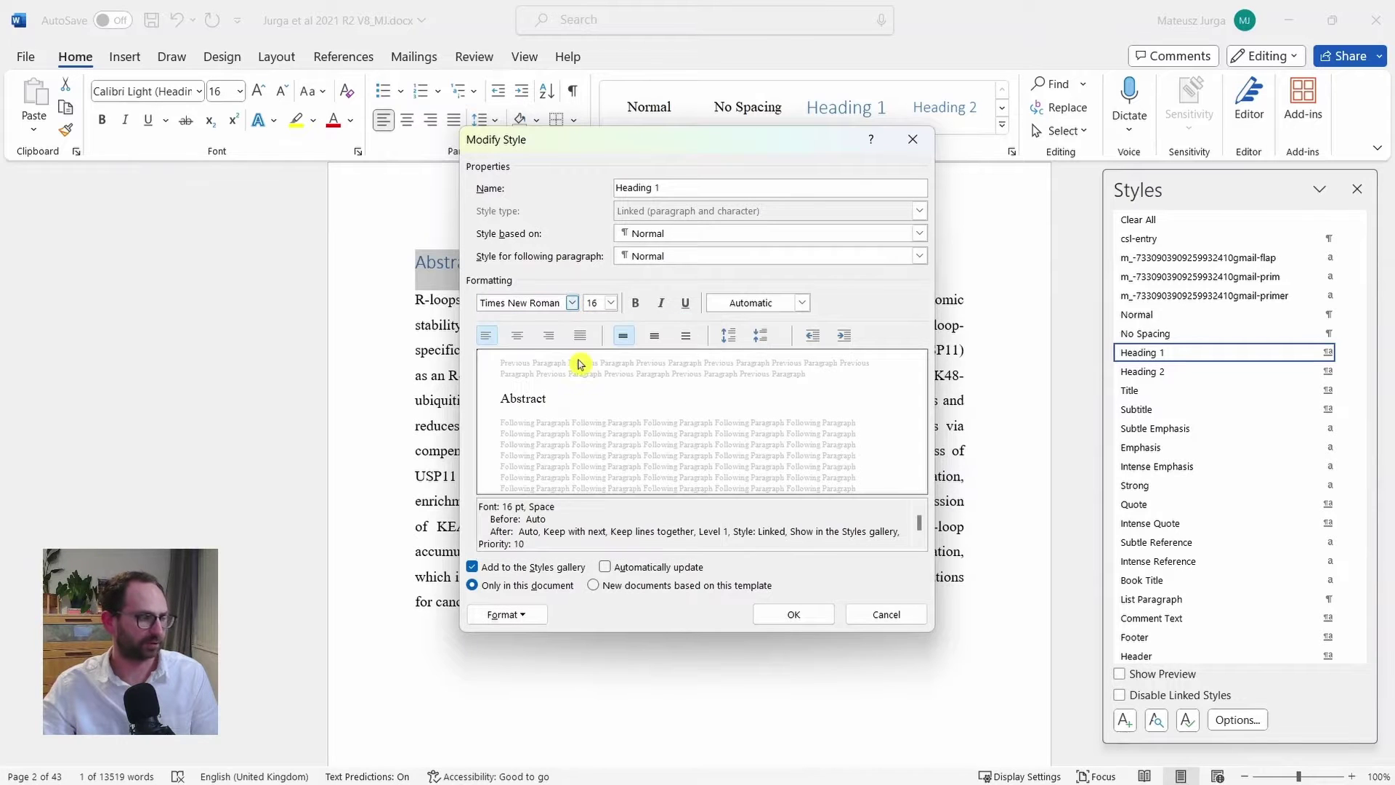
{"action": "left_click", "coordinate": [612, 305]}
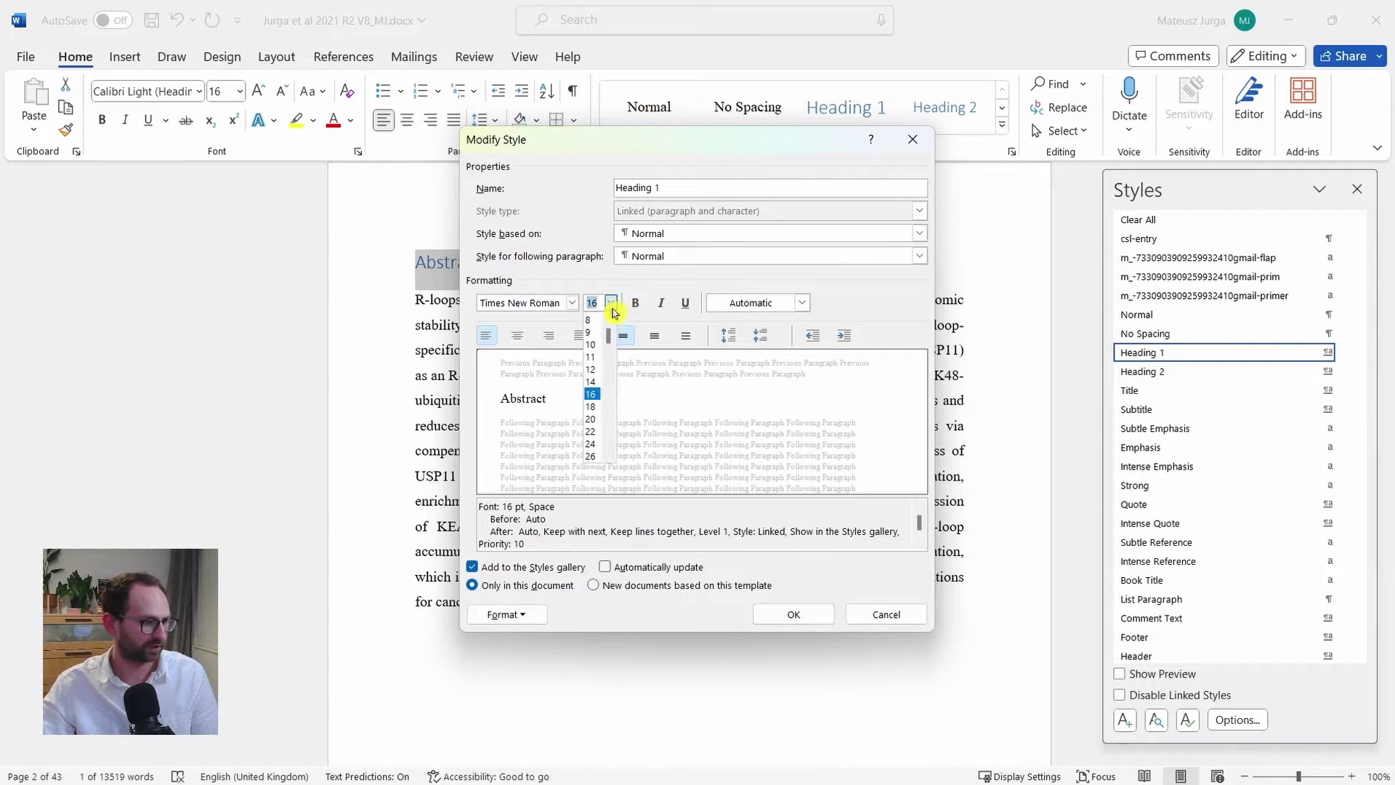
{"action": "left_click", "coordinate": [596, 370]}
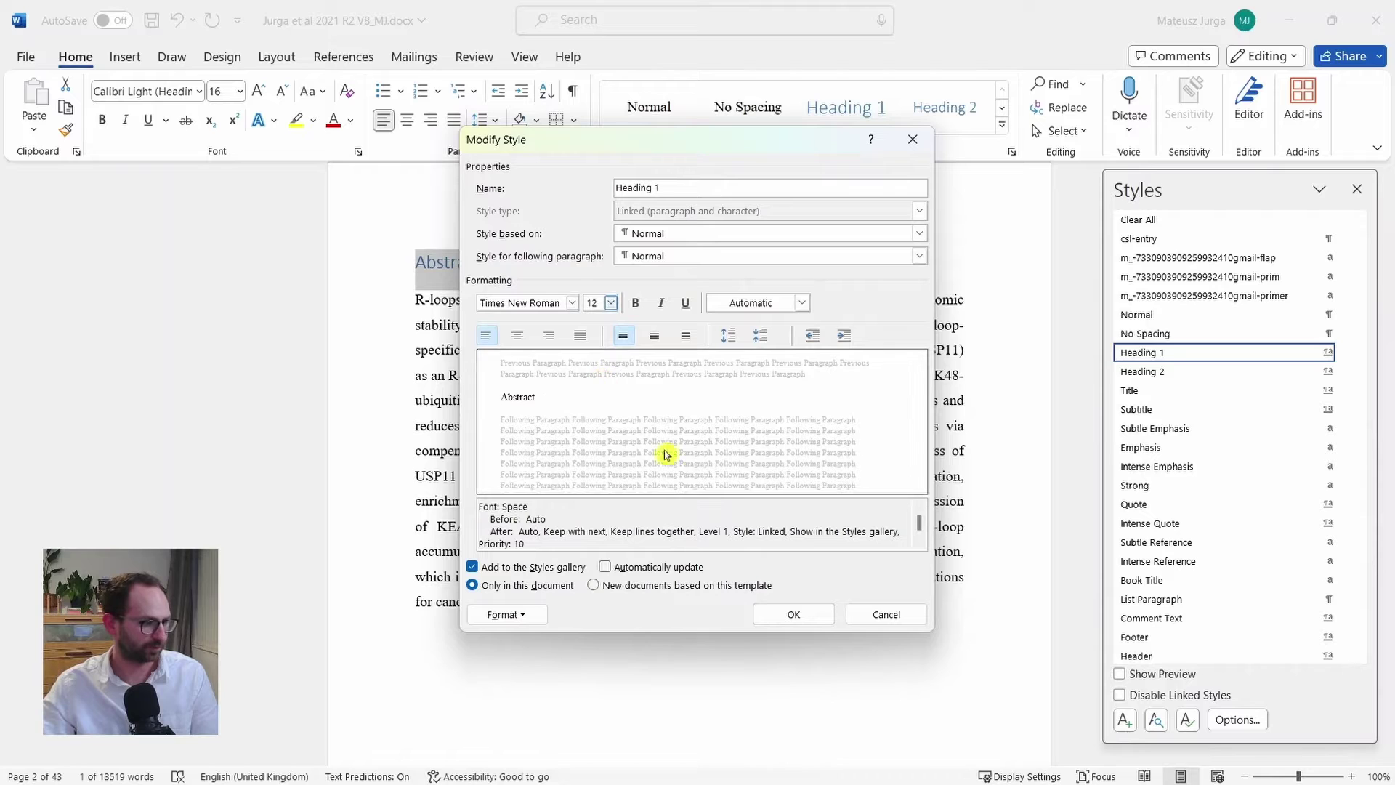
{"action": "left_click", "coordinate": [779, 612]}
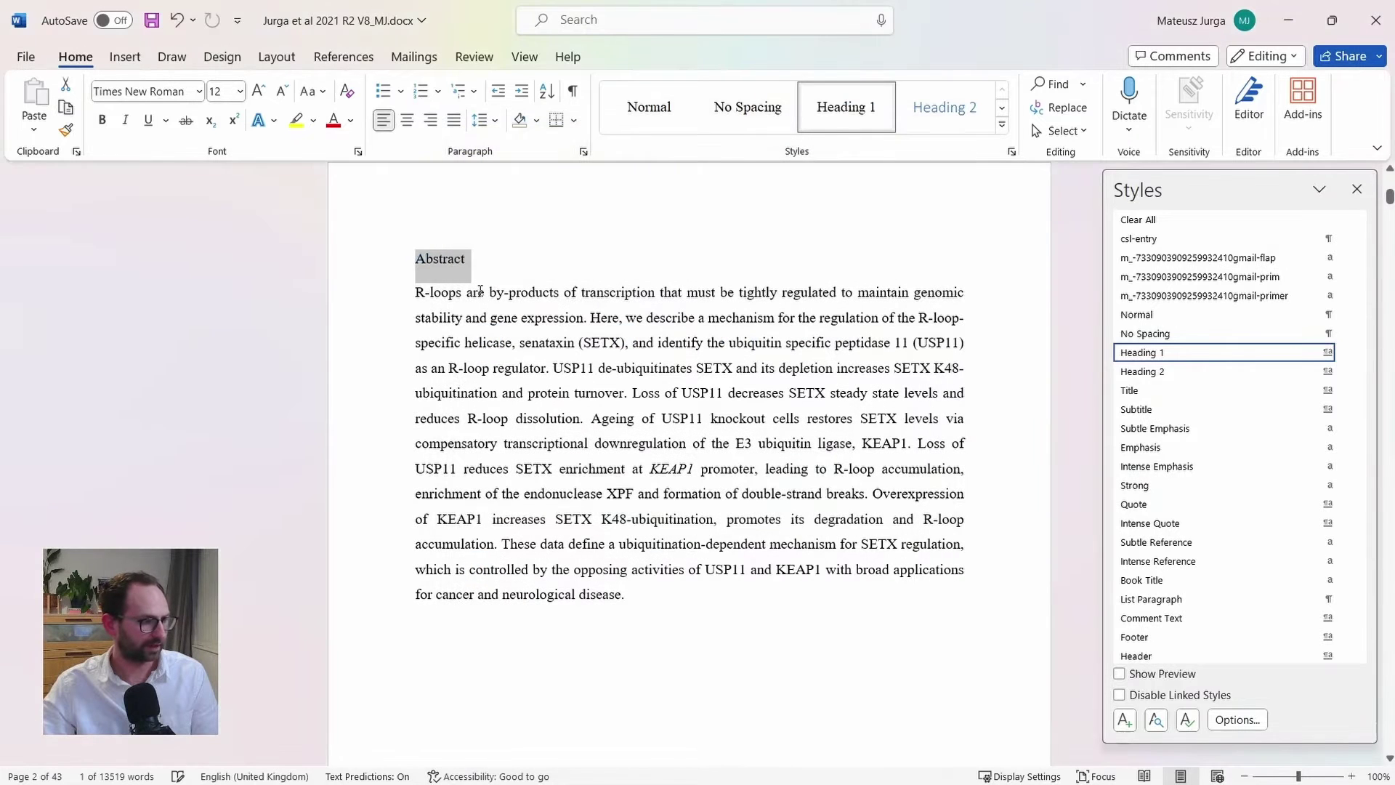
Step: Collapse and expand the Abstract section at its heading to check how the heading works
{"action": "left_click", "coordinate": [456, 300]}
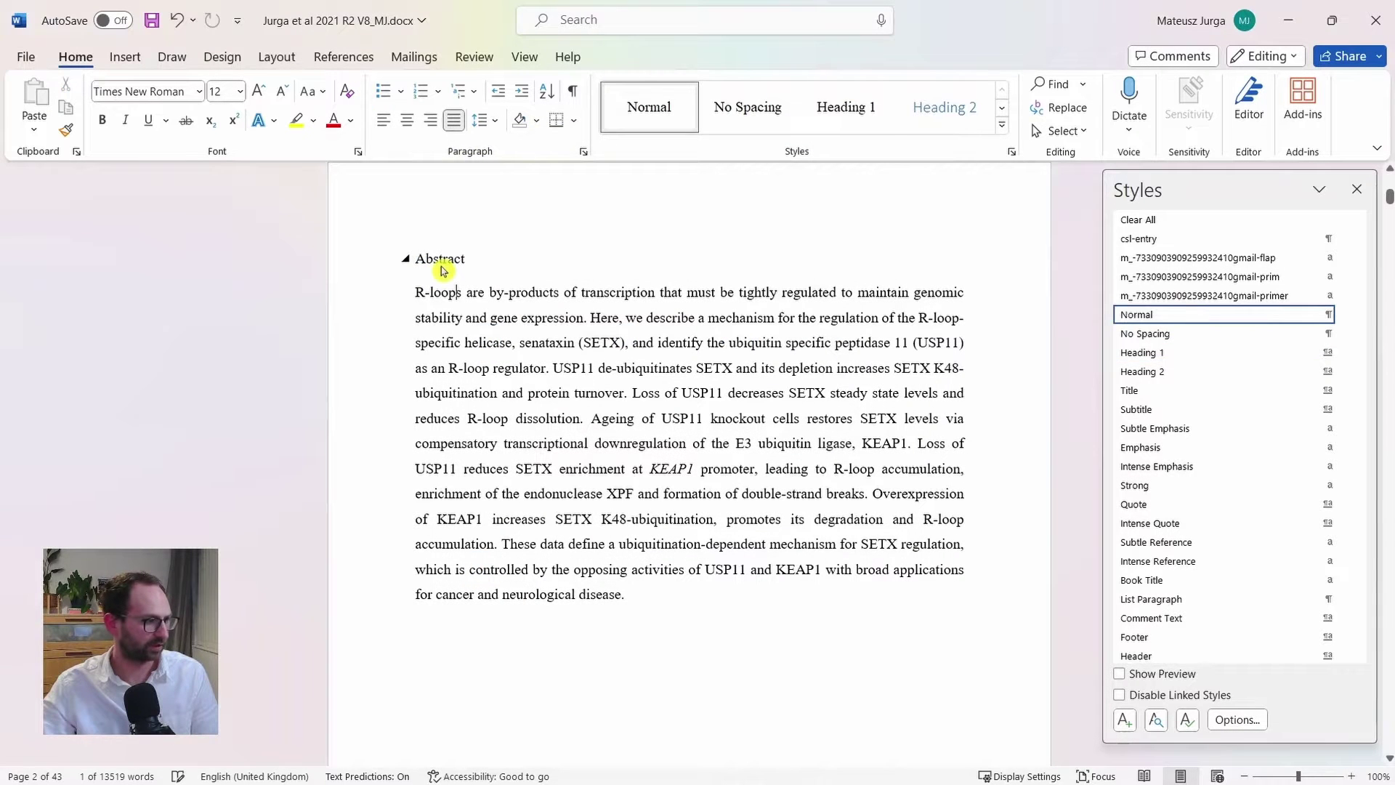
{"action": "left_click", "coordinate": [443, 269]}
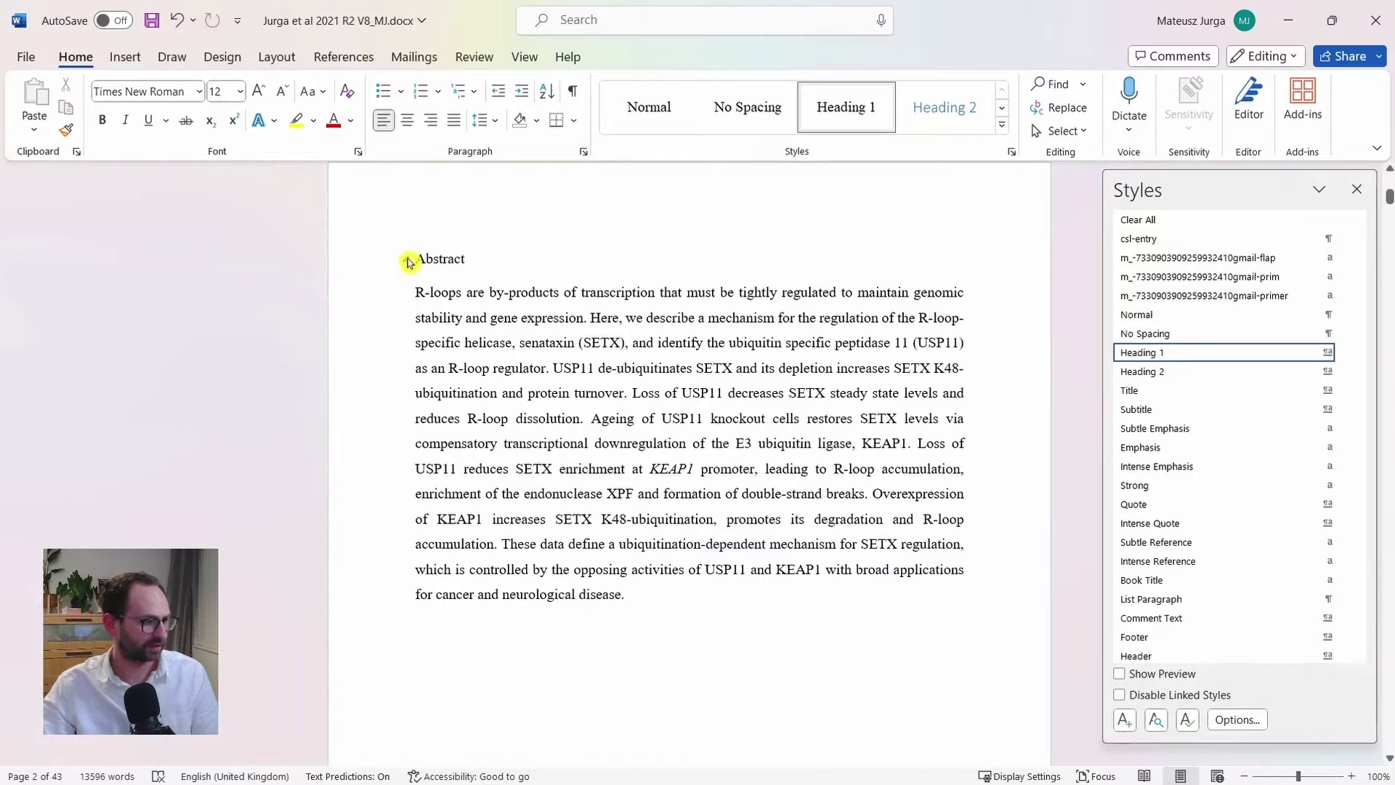
{"action": "left_click", "coordinate": [409, 260]}
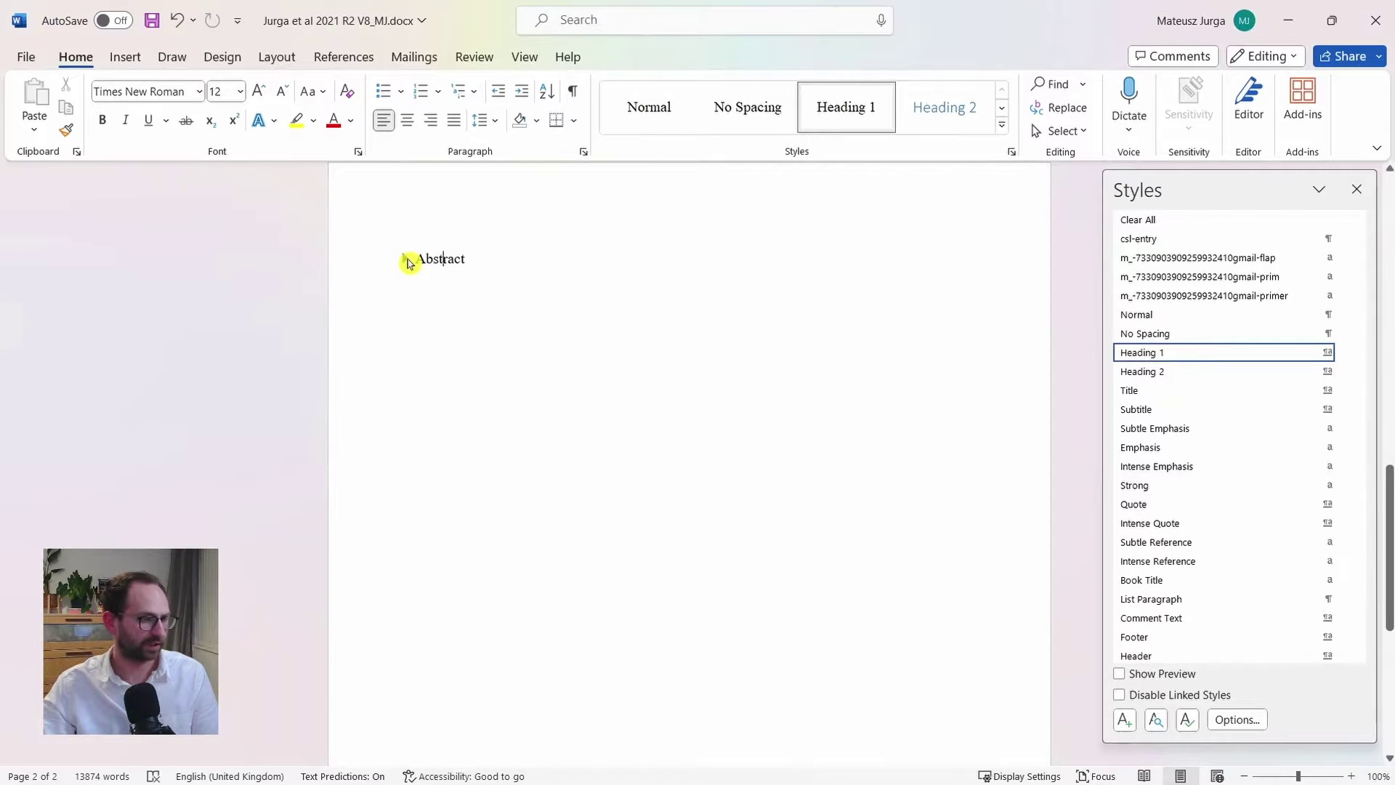
{"action": "left_click", "coordinate": [408, 261]}
{"action": "left_click", "coordinate": [409, 260]}
{"action": "left_click", "coordinate": [408, 261]}
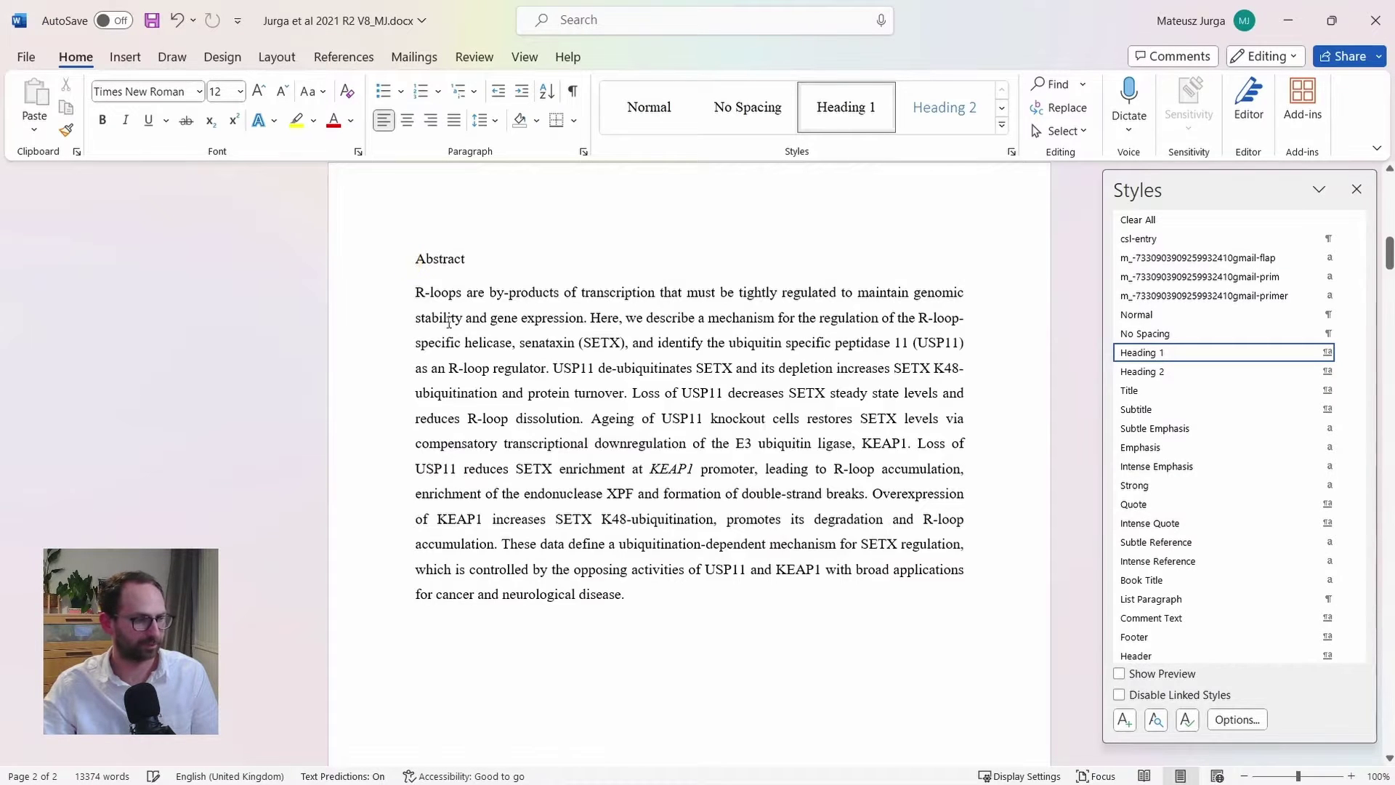
Step: Apply the Heading 1 style to the "Introduction" title
{"action": "scroll", "coordinate": [593, 433], "scroll_direction": "down", "scroll_amount": 10}
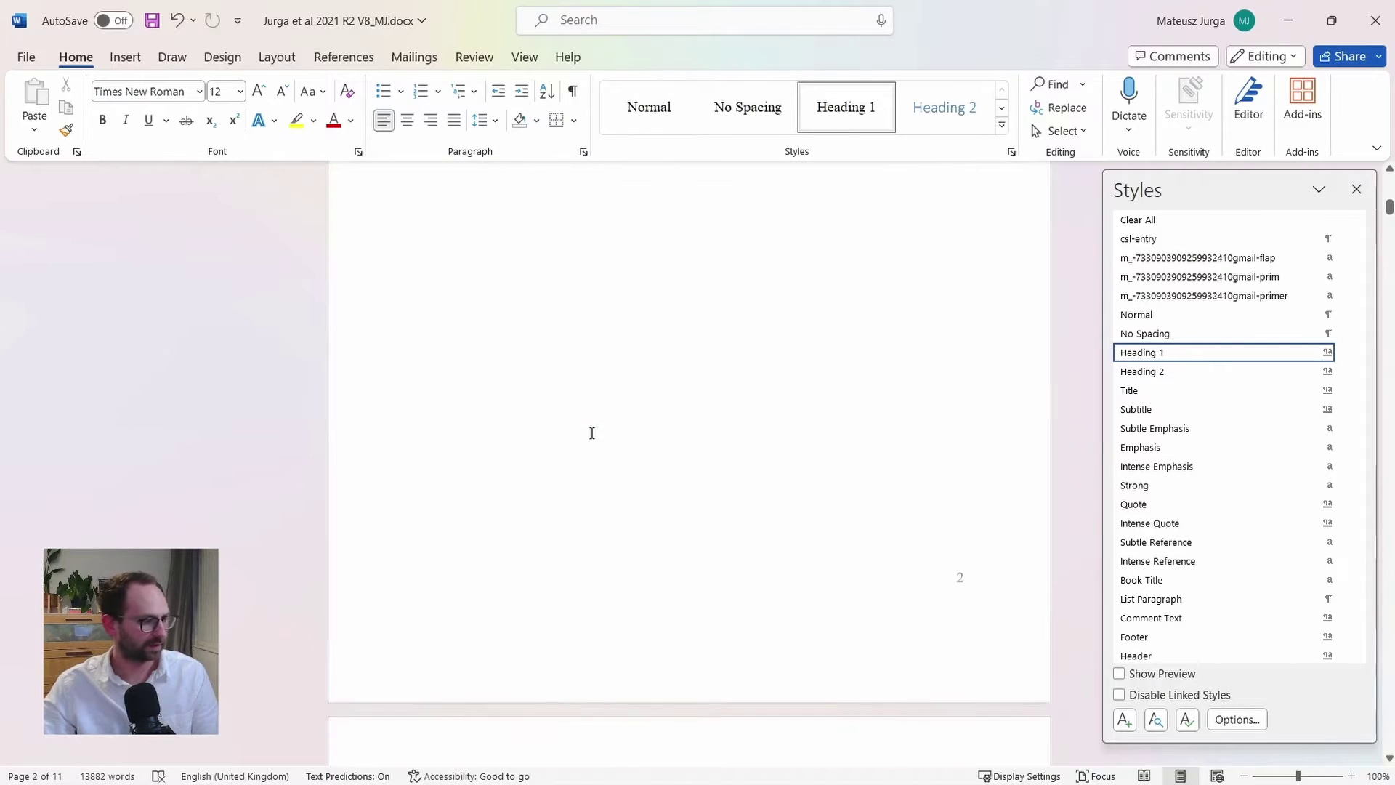
{"action": "scroll", "coordinate": [444, 498], "scroll_direction": "down", "scroll_amount": 2}
{"action": "left_click", "coordinate": [363, 525]}
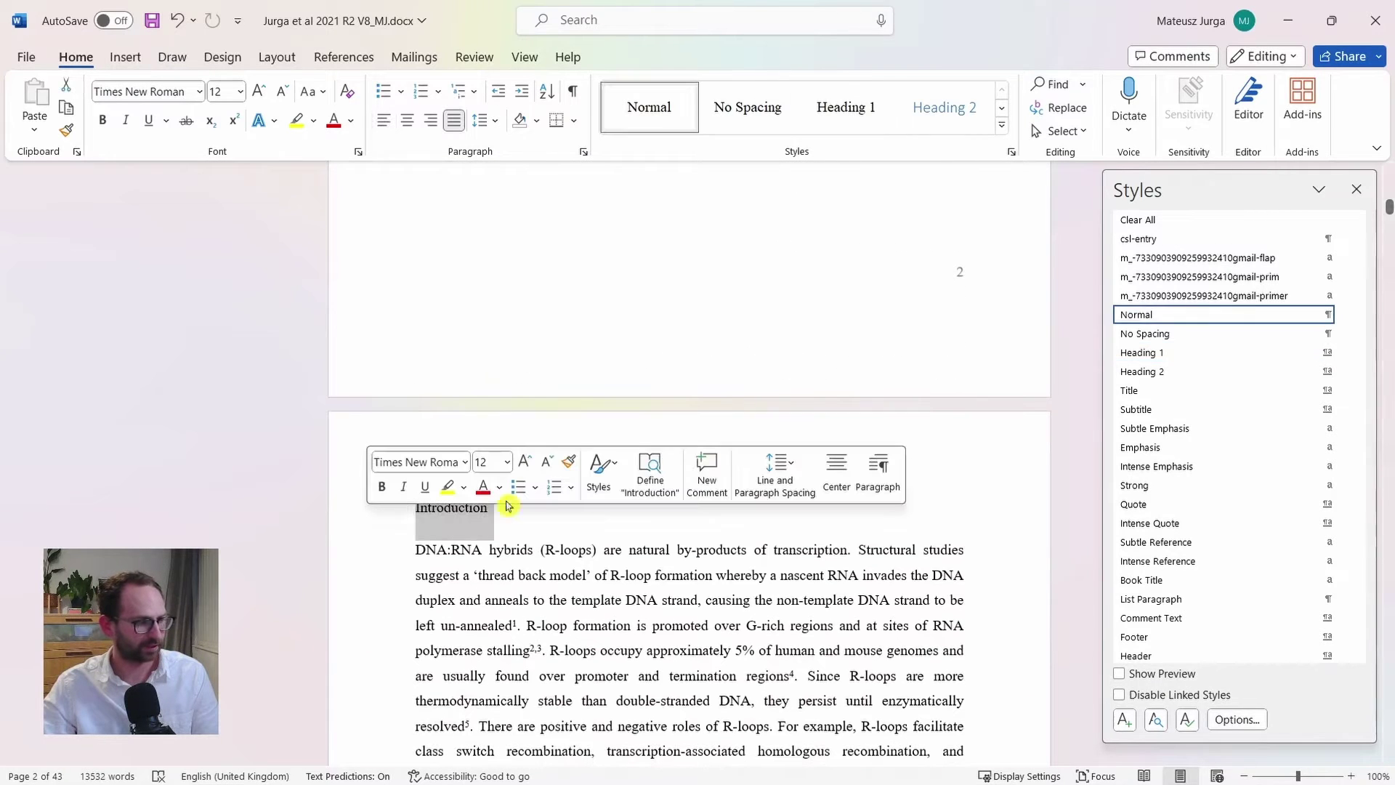
{"action": "left_click", "coordinate": [1200, 353]}
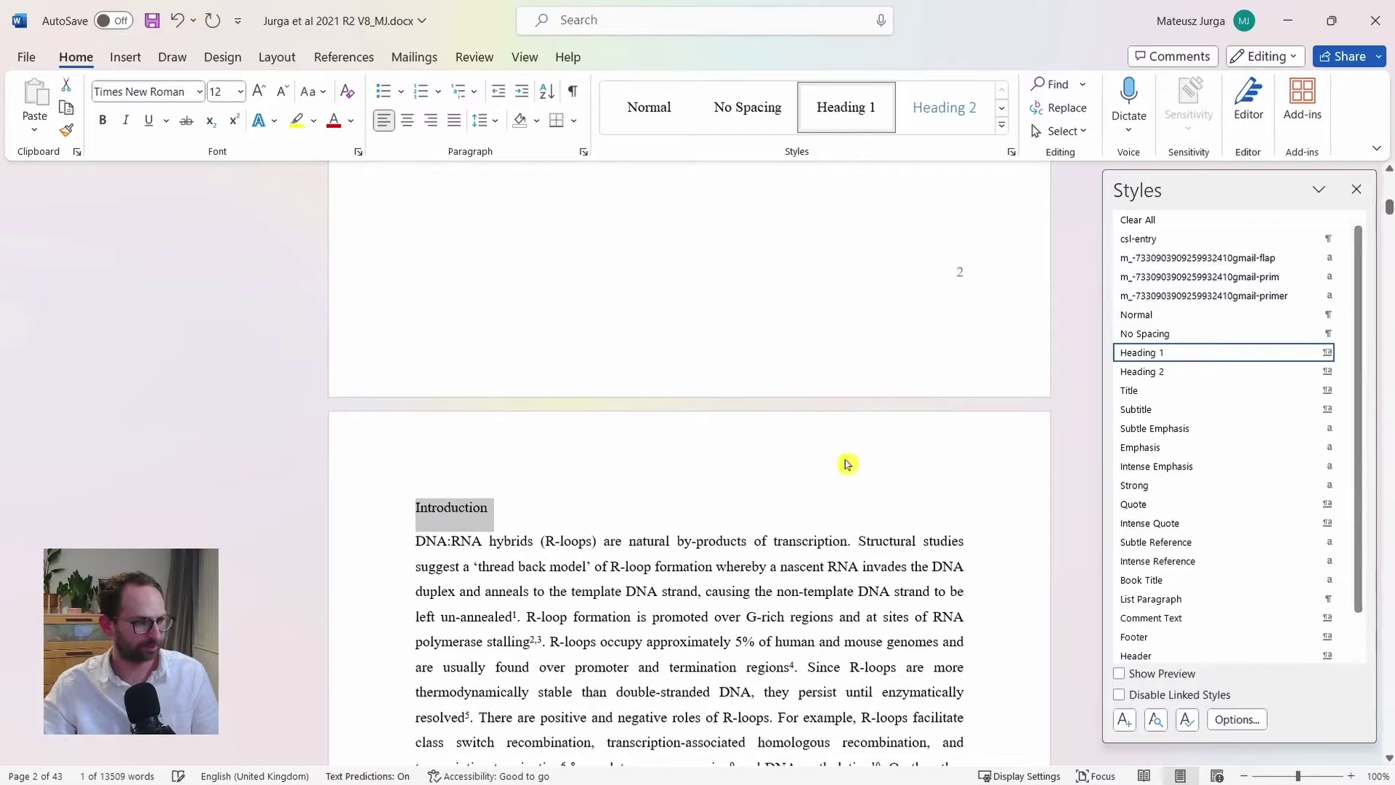
Step: Apply the Heading 1 style to the "Results" title on page 4
{"action": "scroll", "coordinate": [842, 461], "scroll_direction": "down", "scroll_amount": 10}
{"action": "scroll", "coordinate": [809, 500], "scroll_direction": "down", "scroll_amount": 15}
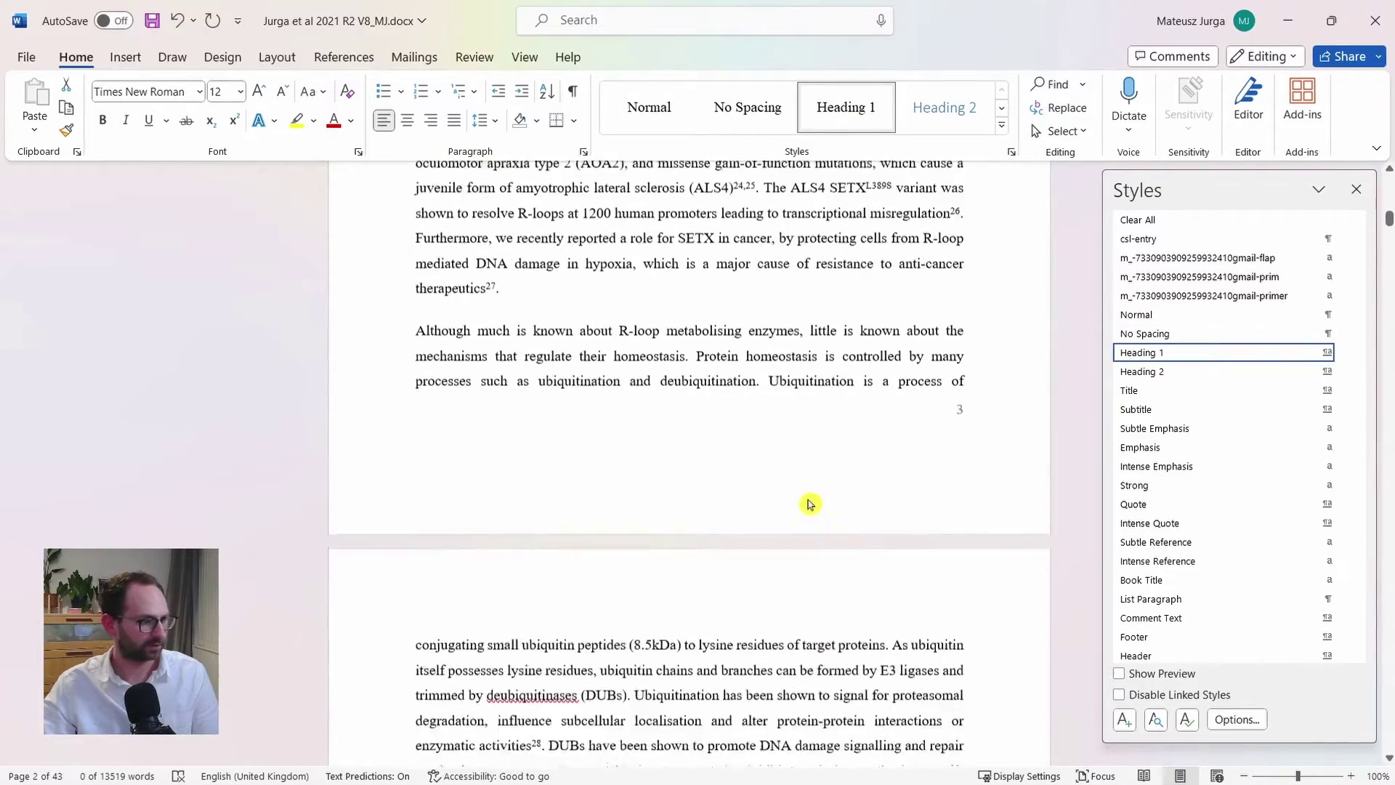
{"action": "scroll", "coordinate": [809, 499], "scroll_direction": "down", "scroll_amount": 3}
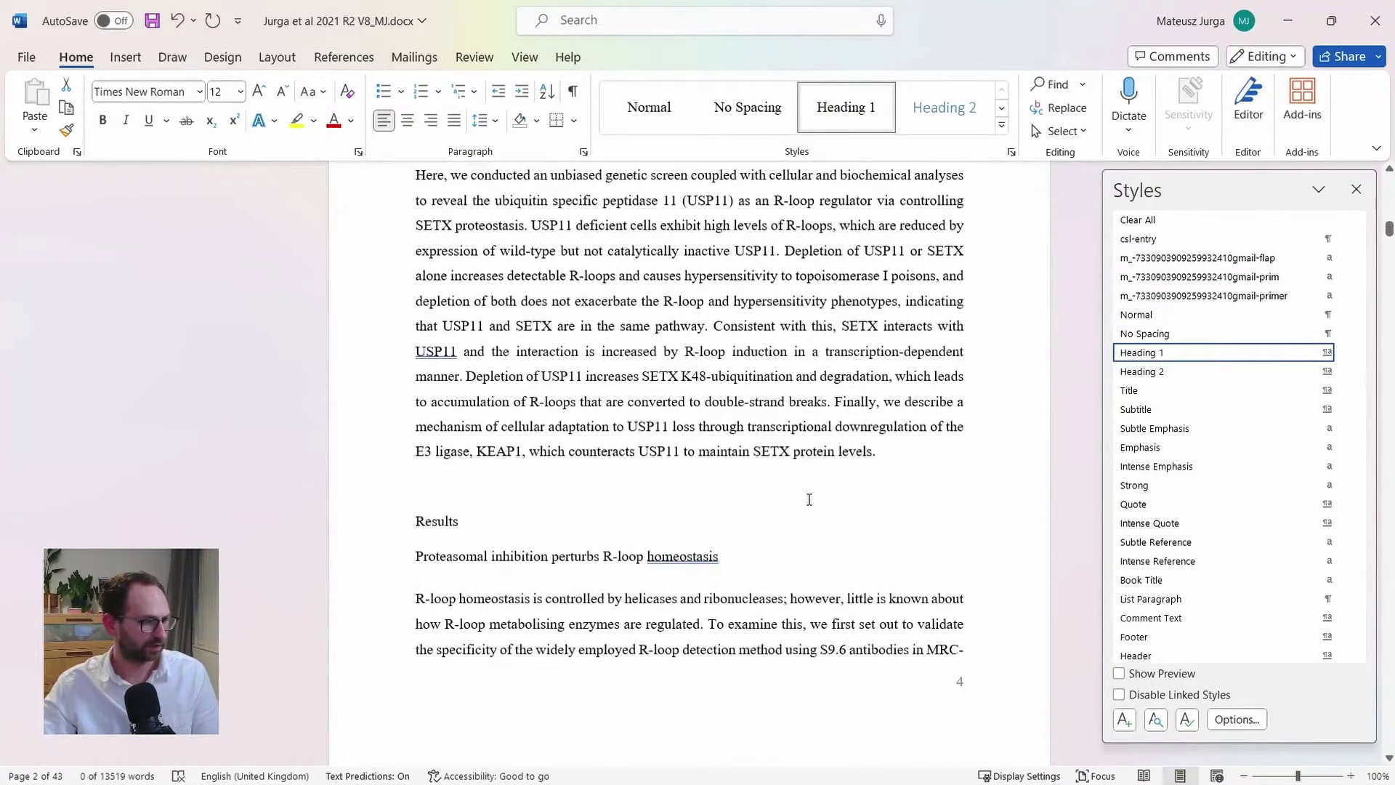
{"action": "left_click", "coordinate": [367, 488]}
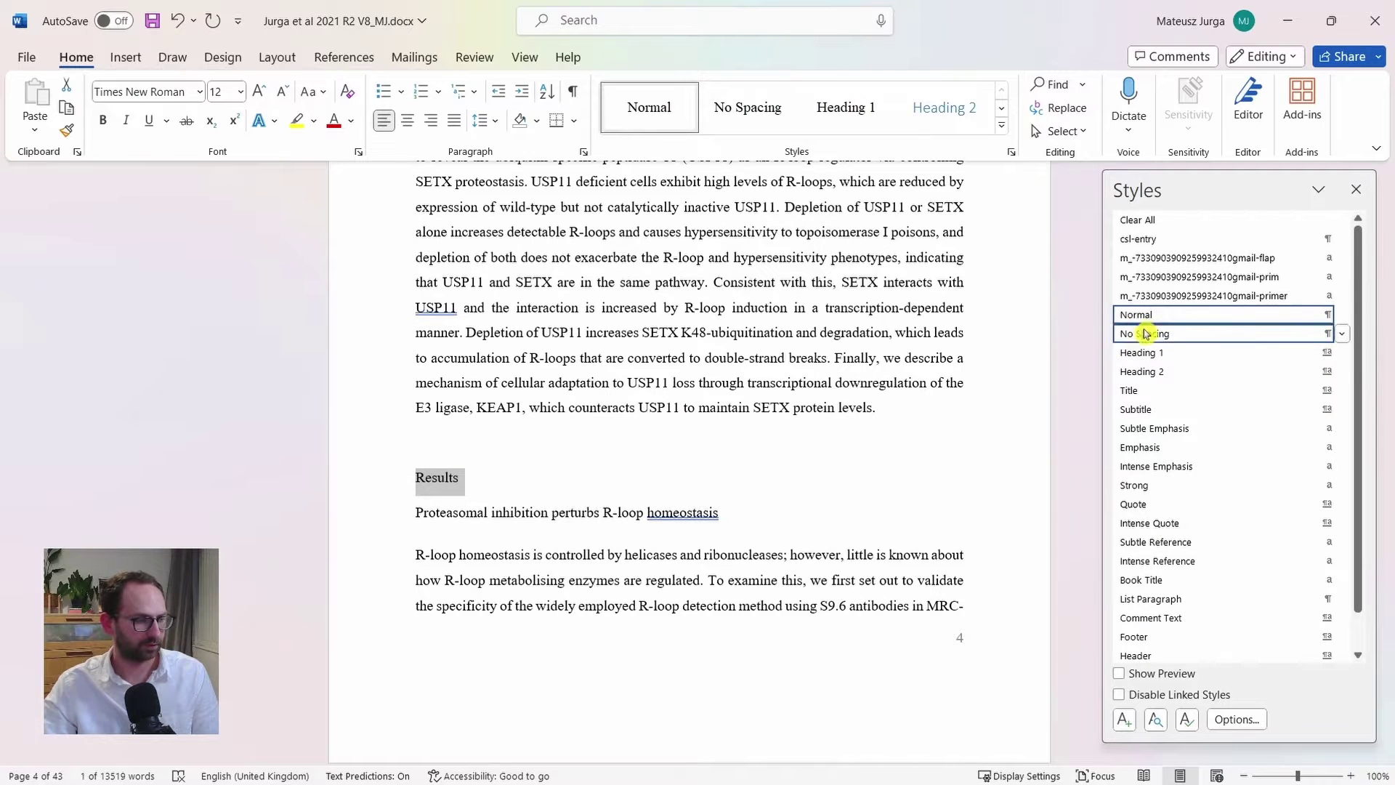
{"action": "left_click", "coordinate": [1142, 353]}
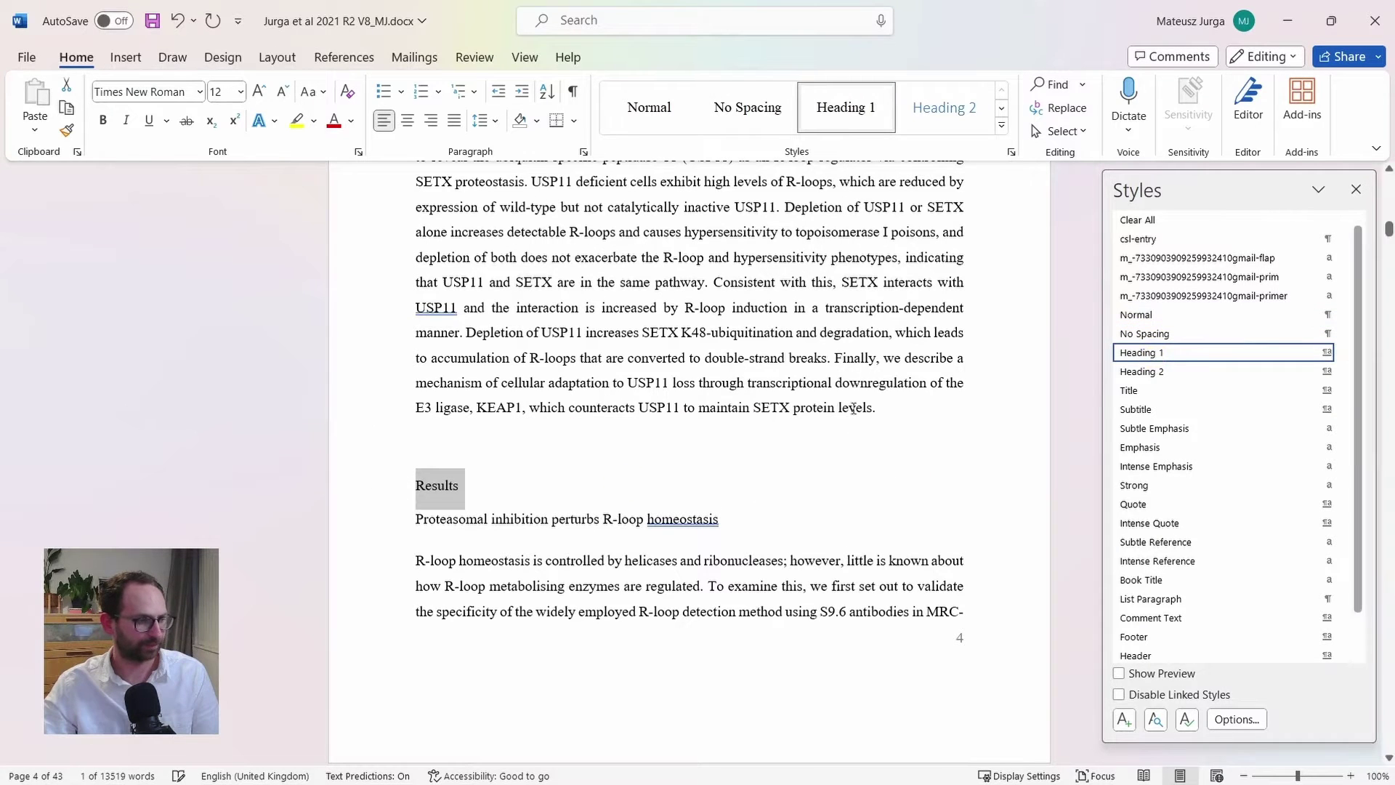
Step: Apply Heading 2 to "Proteasomal inhibition perturbs R-loop homeostasis" and modify that style to Times New Roman, 12 pt, Automatic colour
{"action": "left_click", "coordinate": [356, 522]}
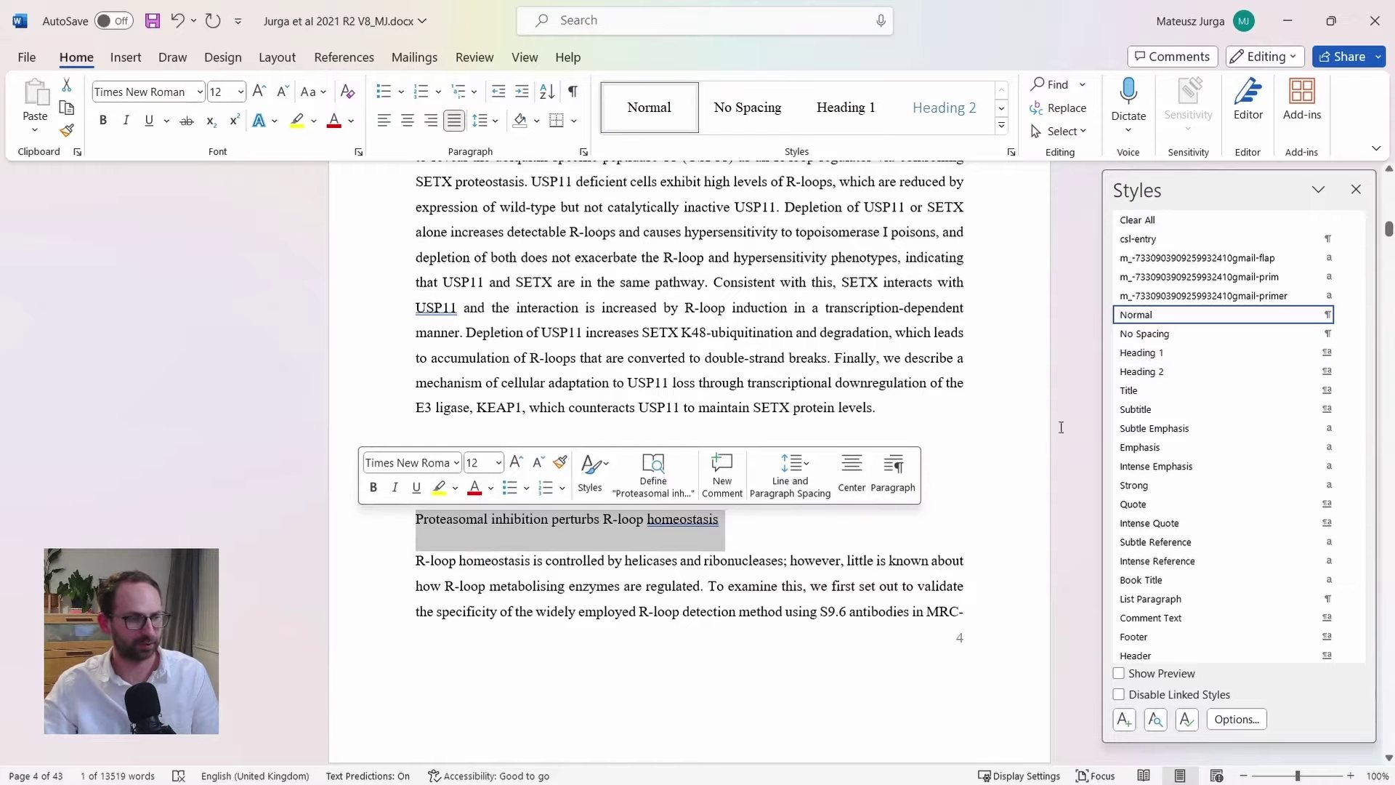
{"action": "left_click", "coordinate": [1142, 372]}
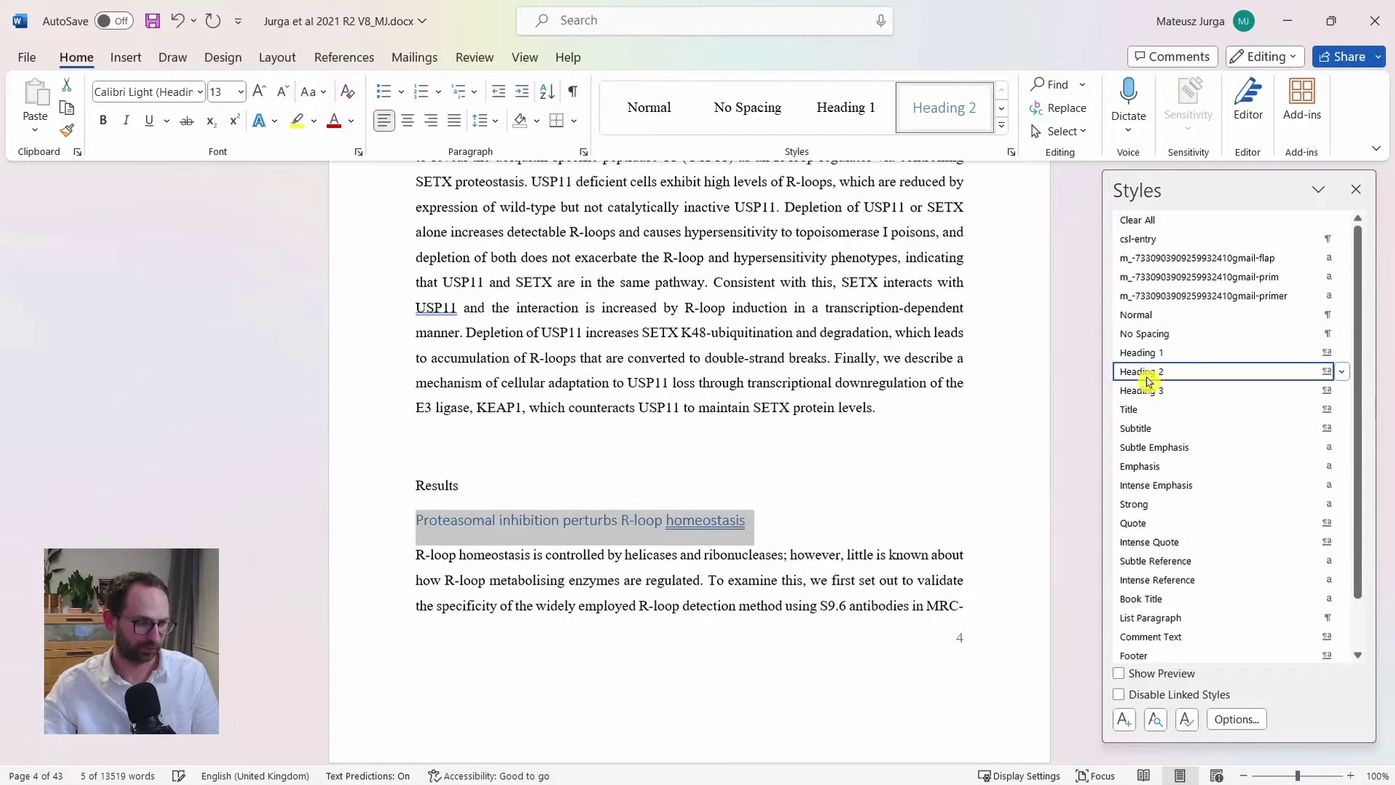
{"action": "left_click", "coordinate": [1342, 371]}
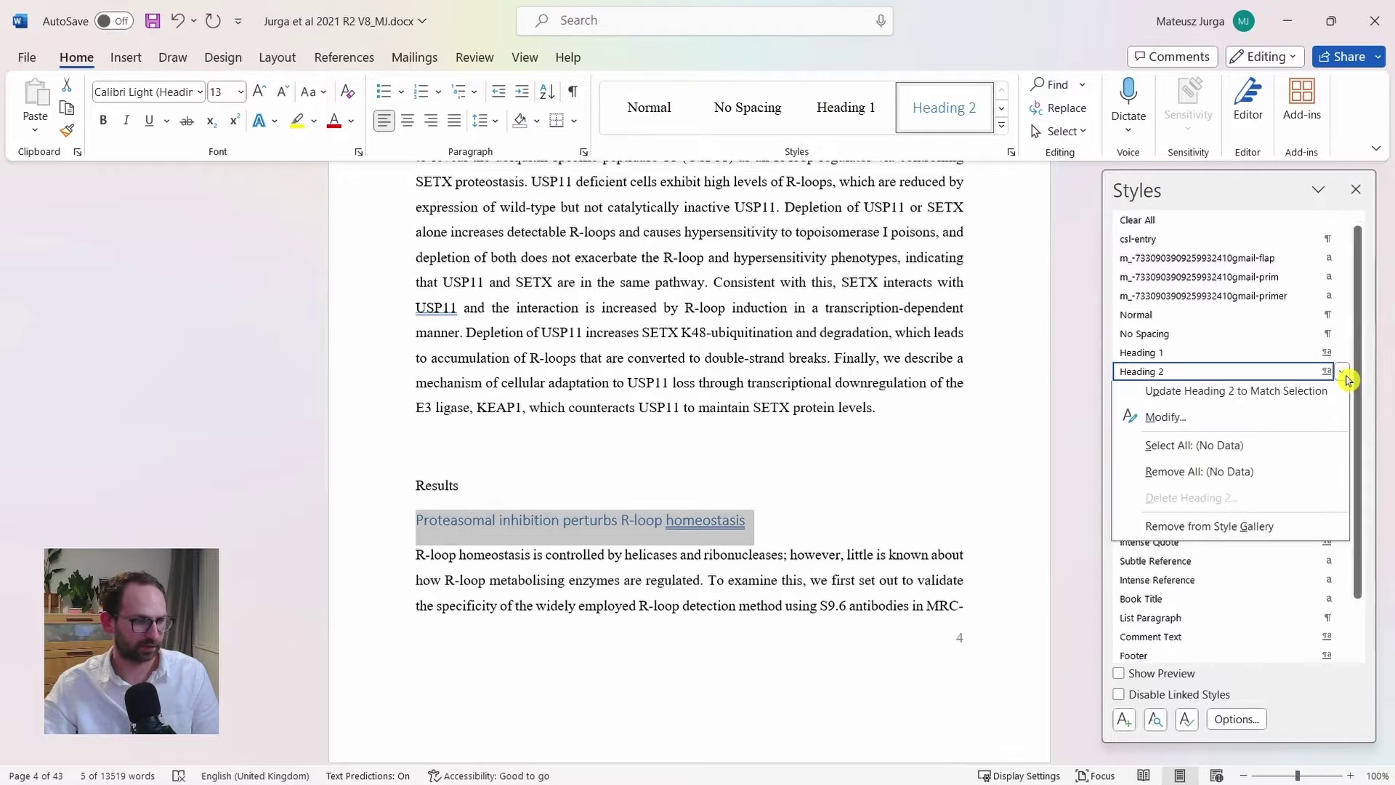
{"action": "left_click", "coordinate": [1293, 422]}
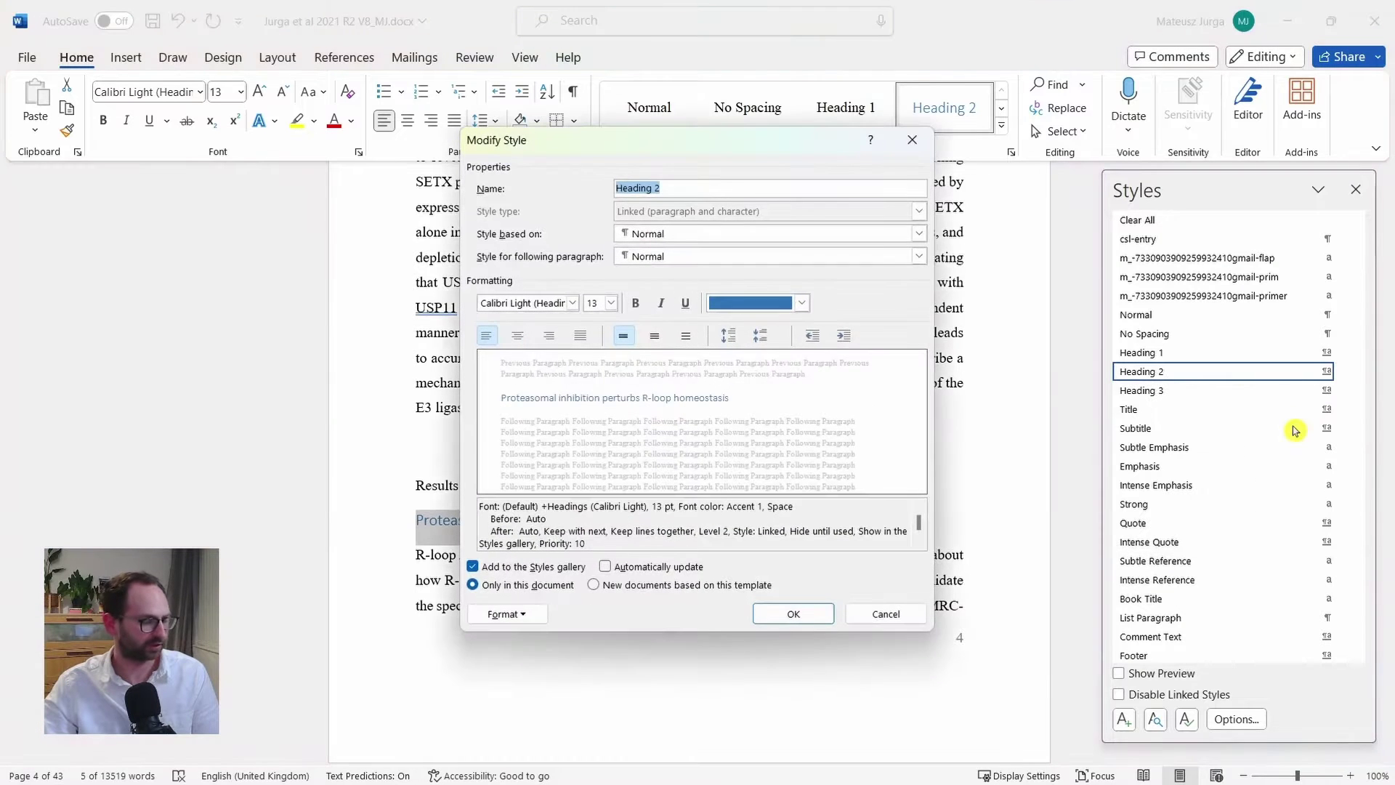
{"action": "left_click", "coordinate": [771, 313]}
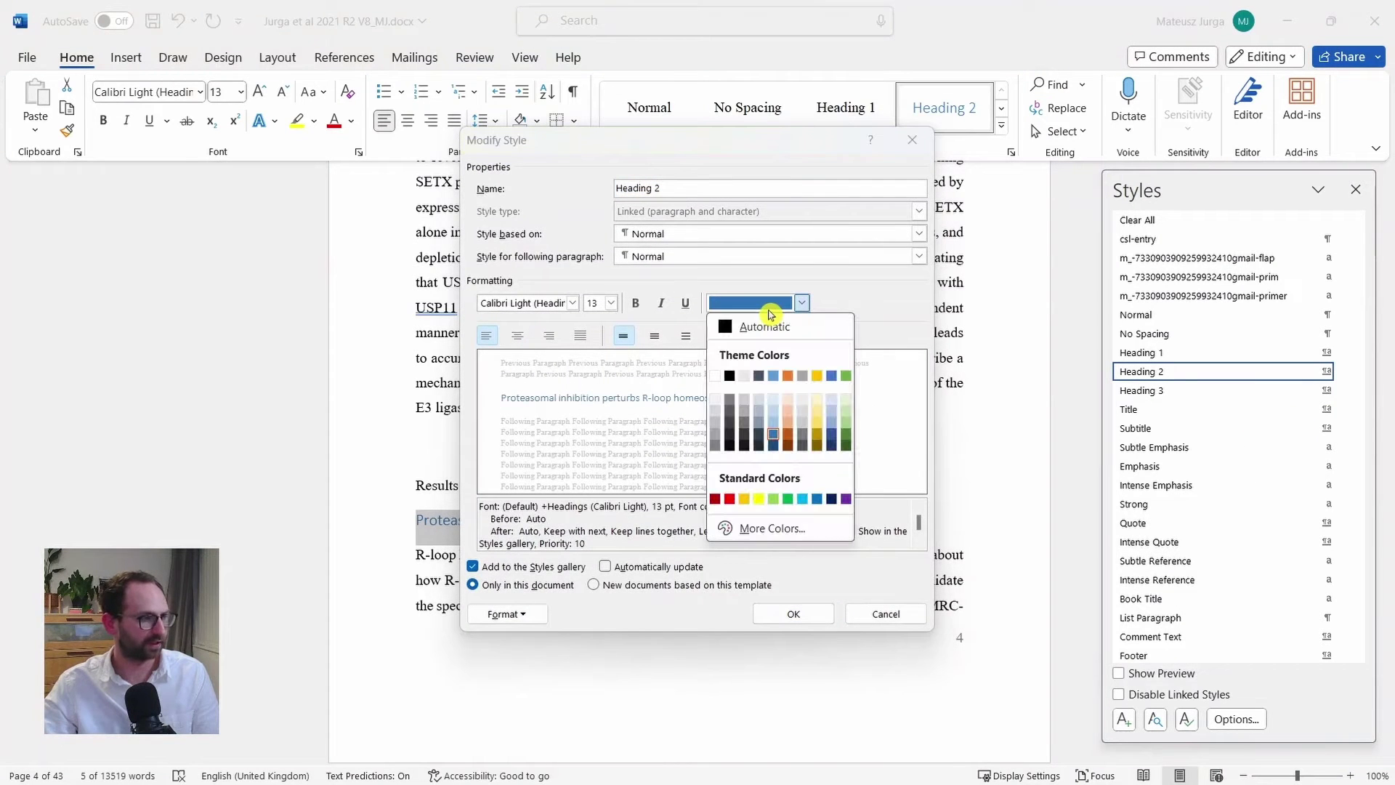
{"action": "left_click", "coordinate": [764, 324]}
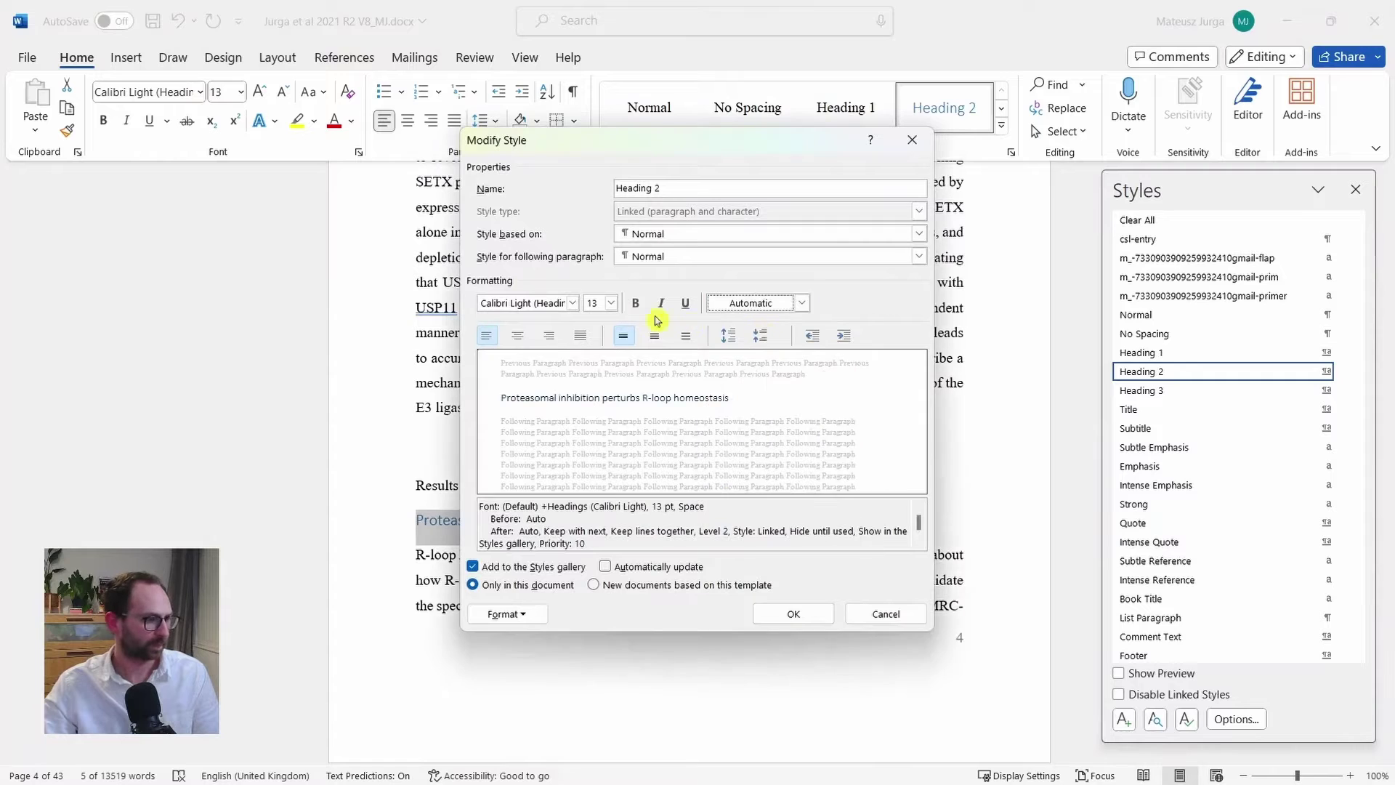
{"action": "left_click", "coordinate": [570, 304]}
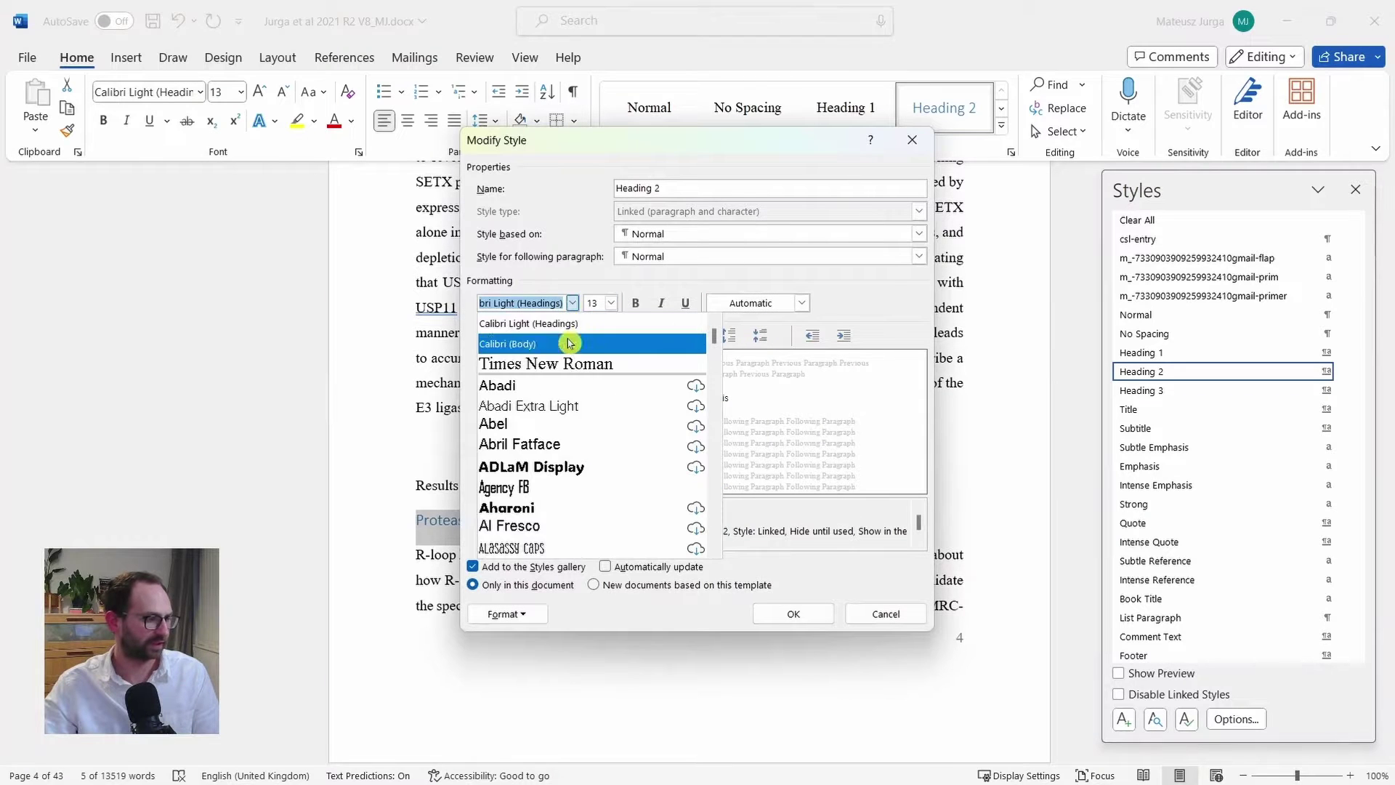
{"action": "left_click", "coordinate": [568, 364]}
{"action": "left_click", "coordinate": [612, 305]}
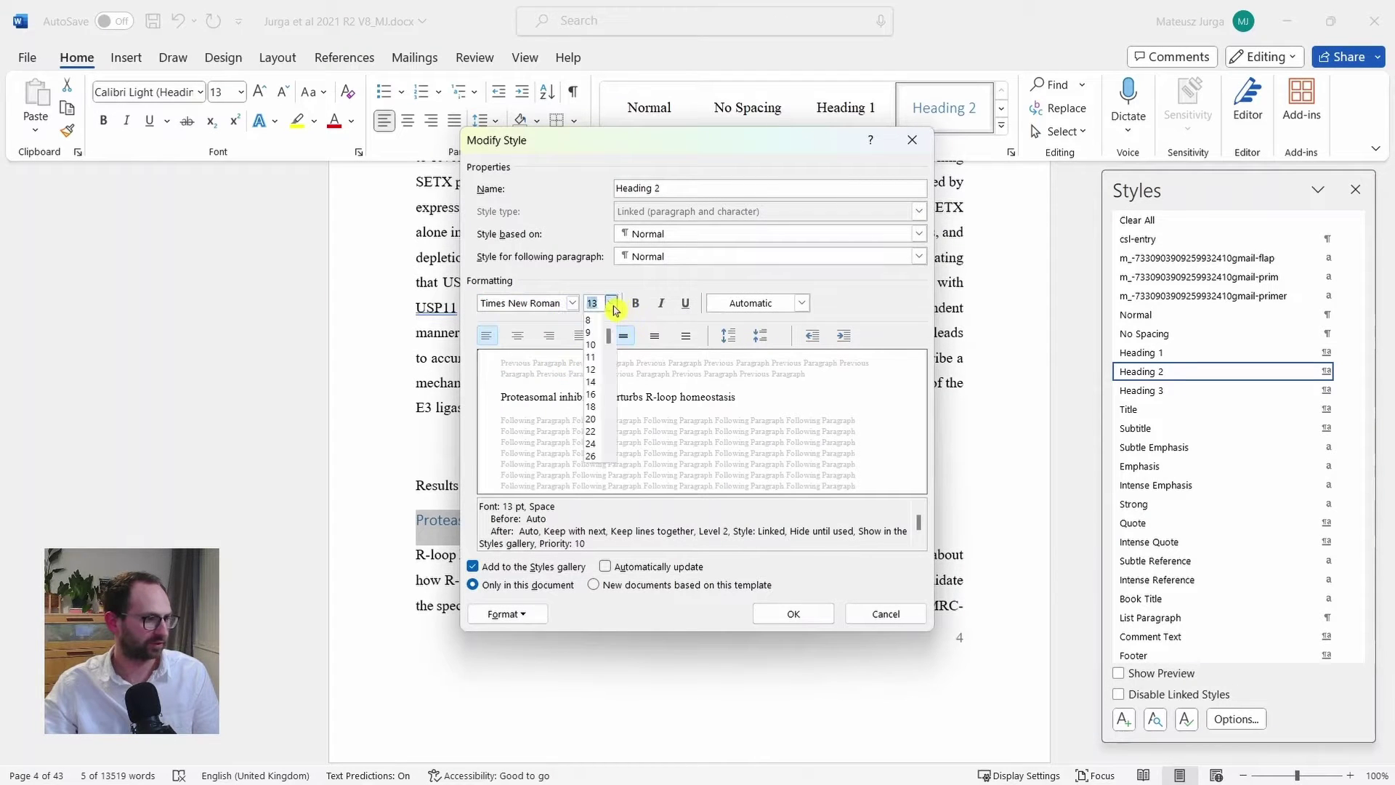
{"action": "left_click", "coordinate": [597, 372]}
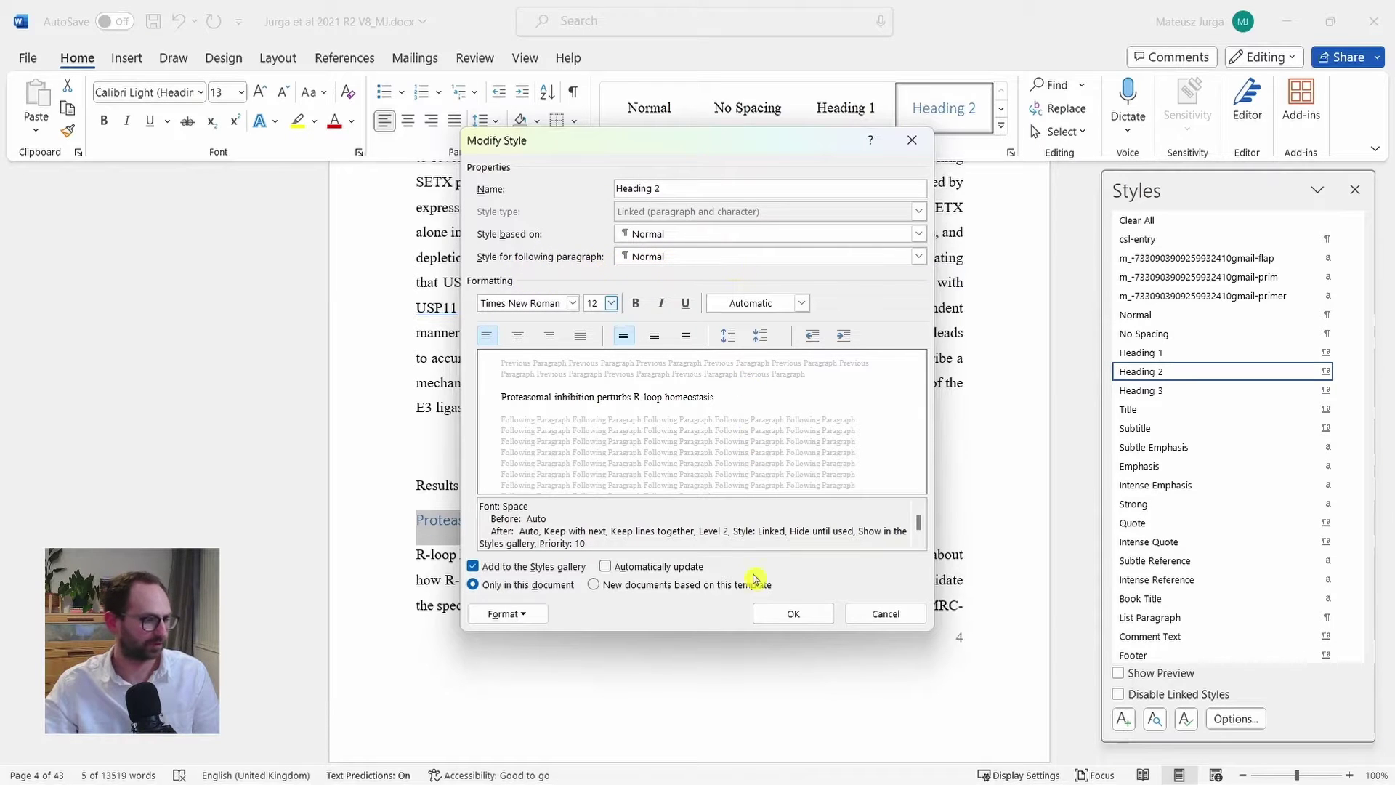
{"action": "left_click", "coordinate": [785, 614]}
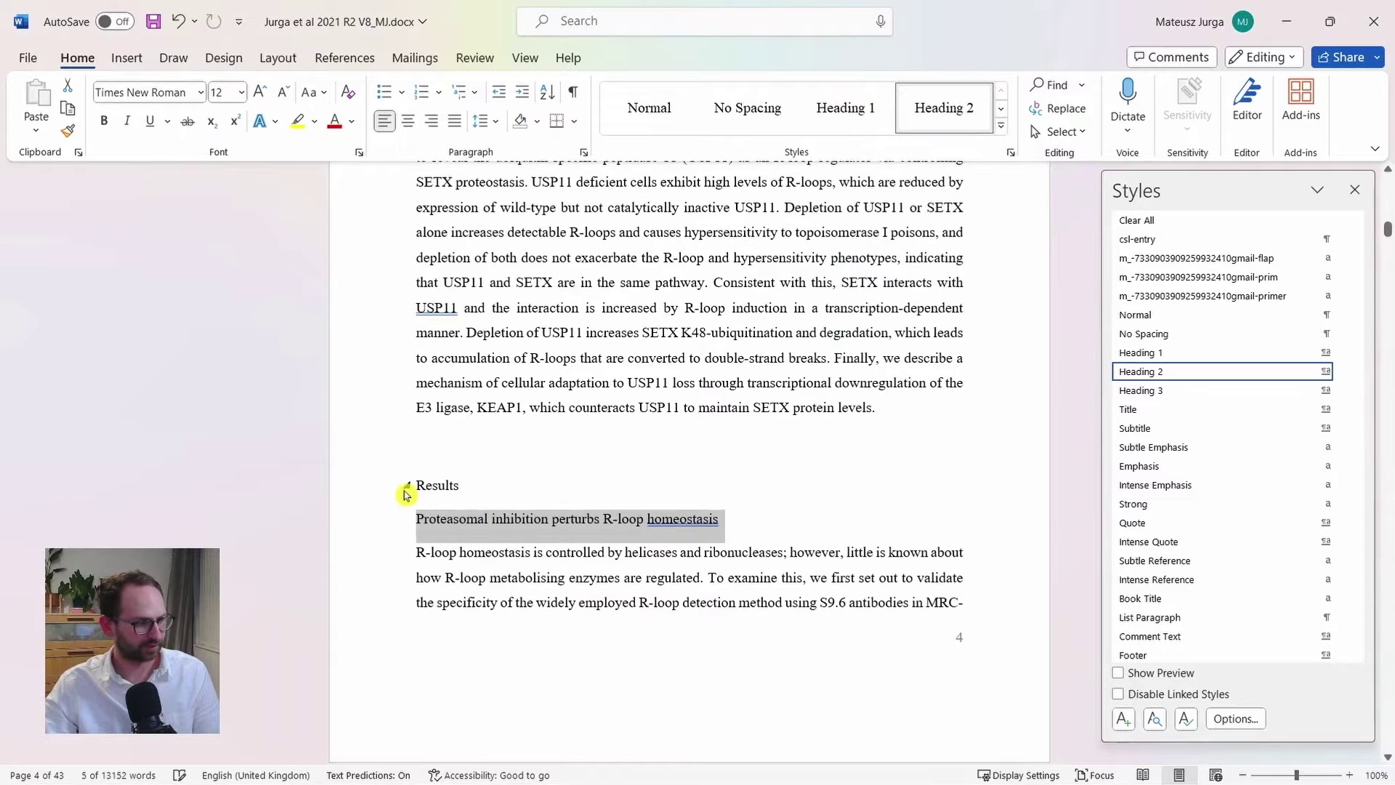
Step: Test collapsing and expanding the Results section at its heading
{"action": "left_click", "coordinate": [407, 488]}
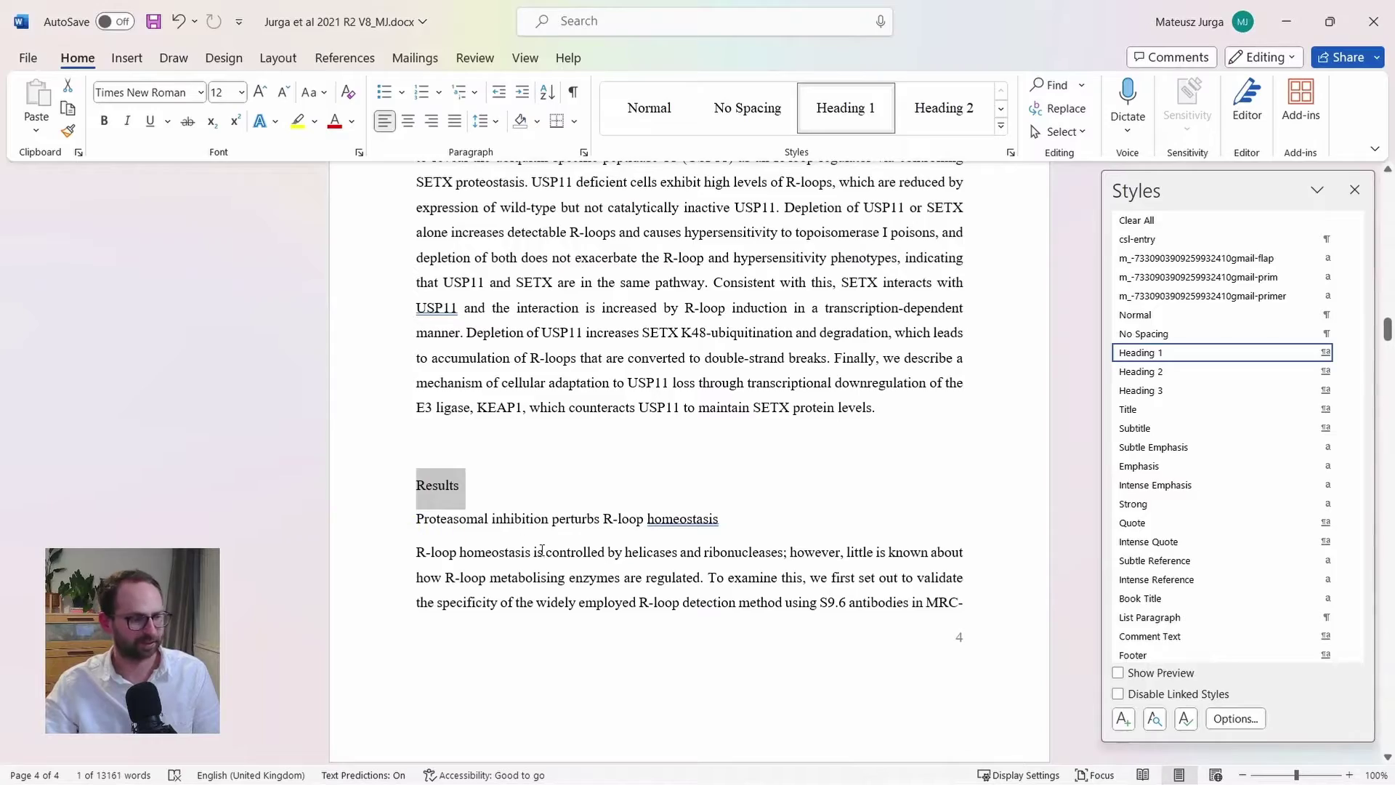
Step: Insert an empty paragraph above the "Introduction" heading on page 3
{"action": "scroll", "coordinate": [558, 546], "scroll_direction": "up", "scroll_amount": 10}
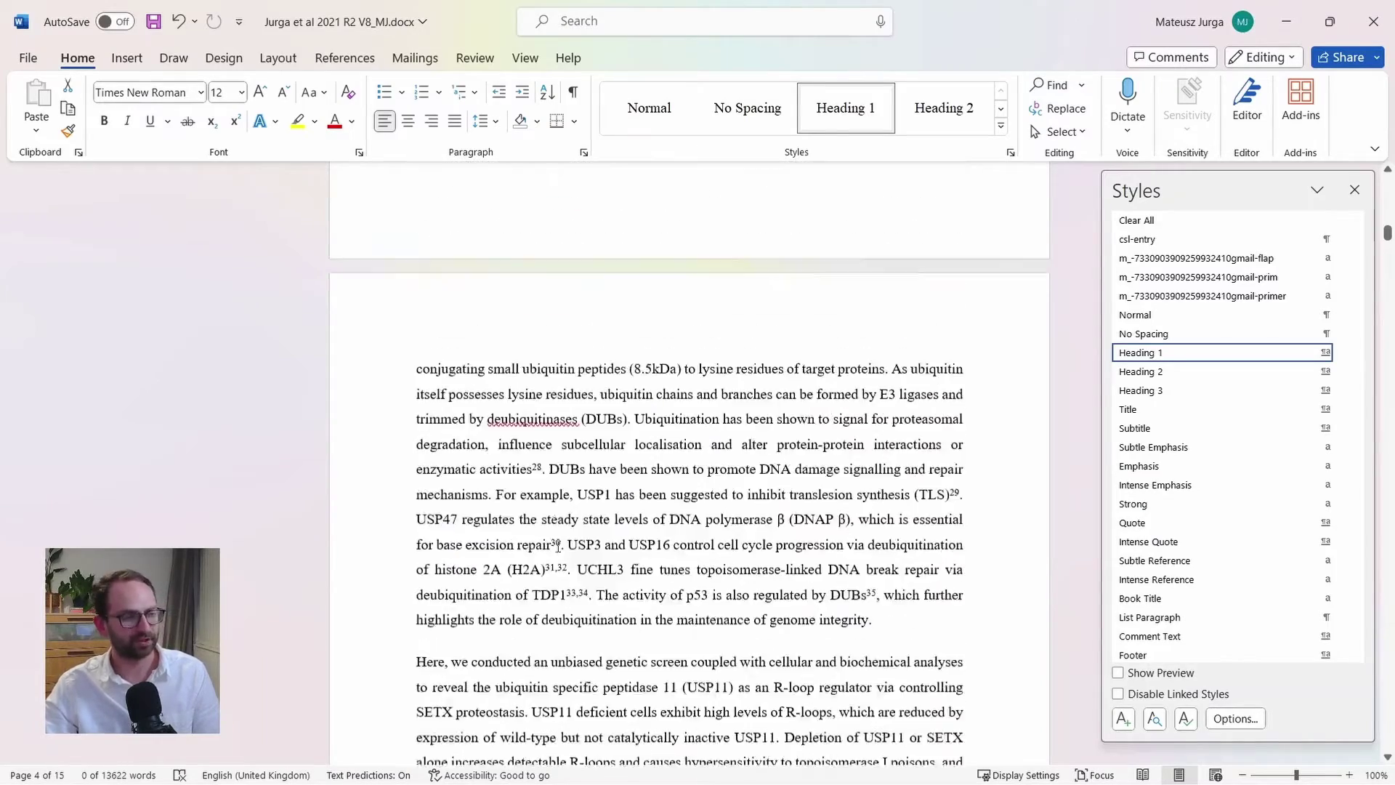
{"action": "scroll", "coordinate": [550, 552], "scroll_direction": "up", "scroll_amount": 10}
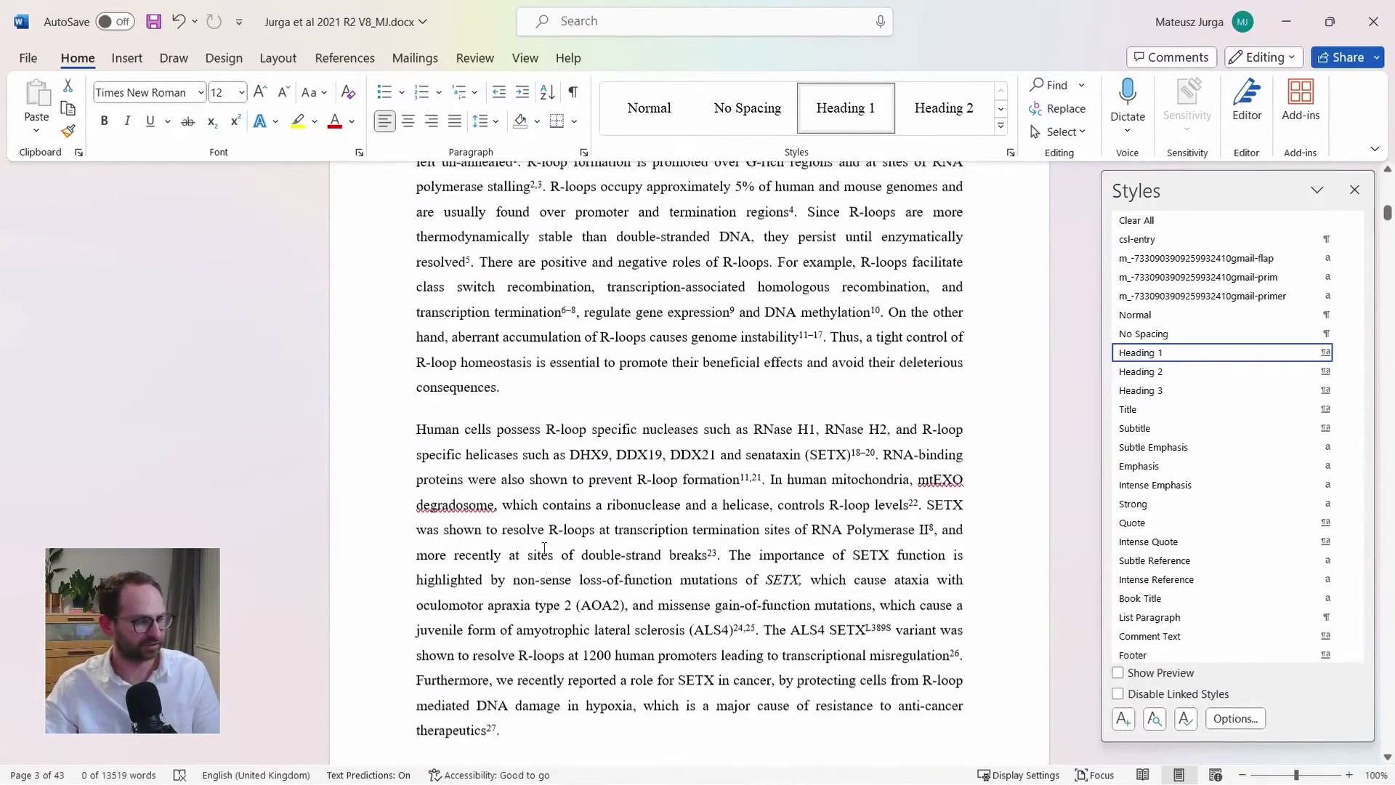
{"action": "scroll", "coordinate": [540, 552], "scroll_direction": "up", "scroll_amount": 4}
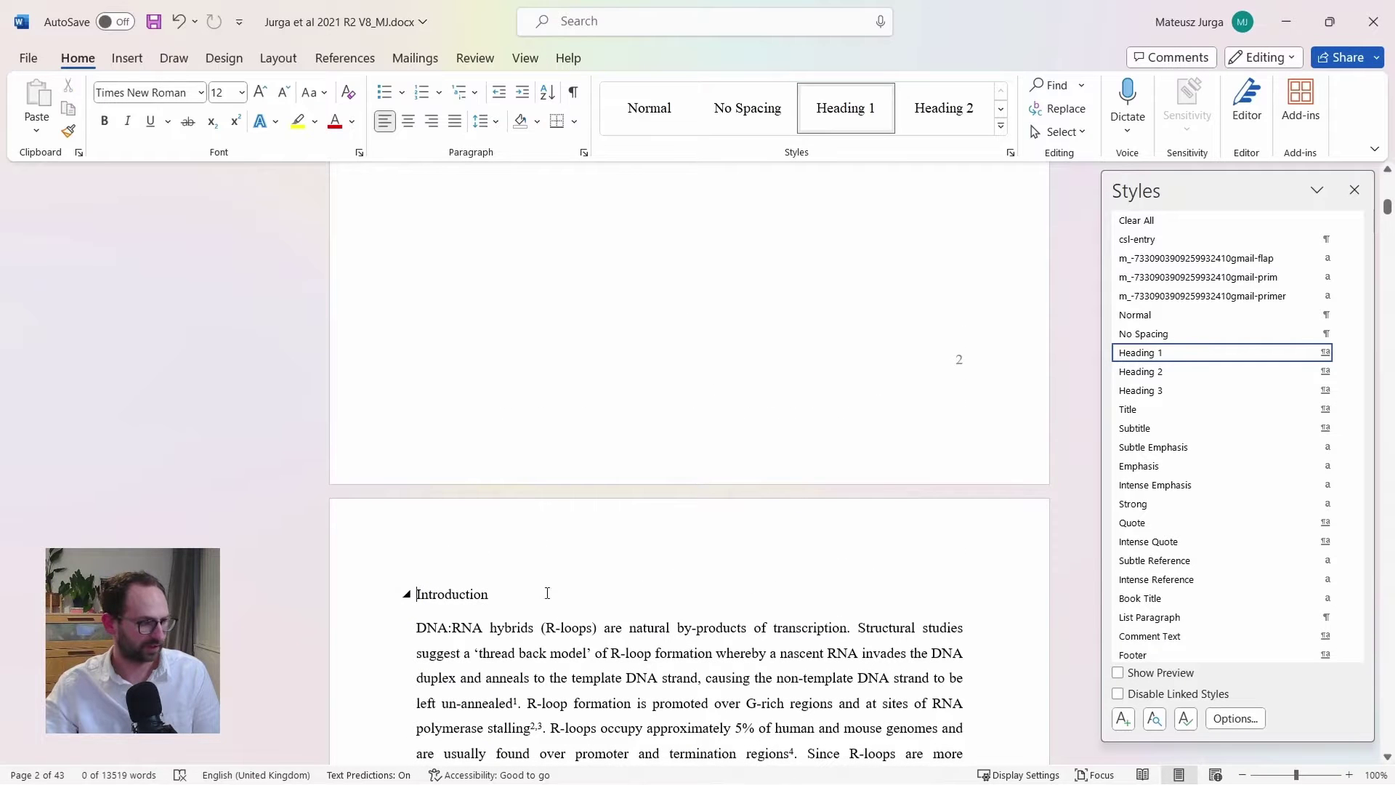
{"action": "key", "text": "Return"}
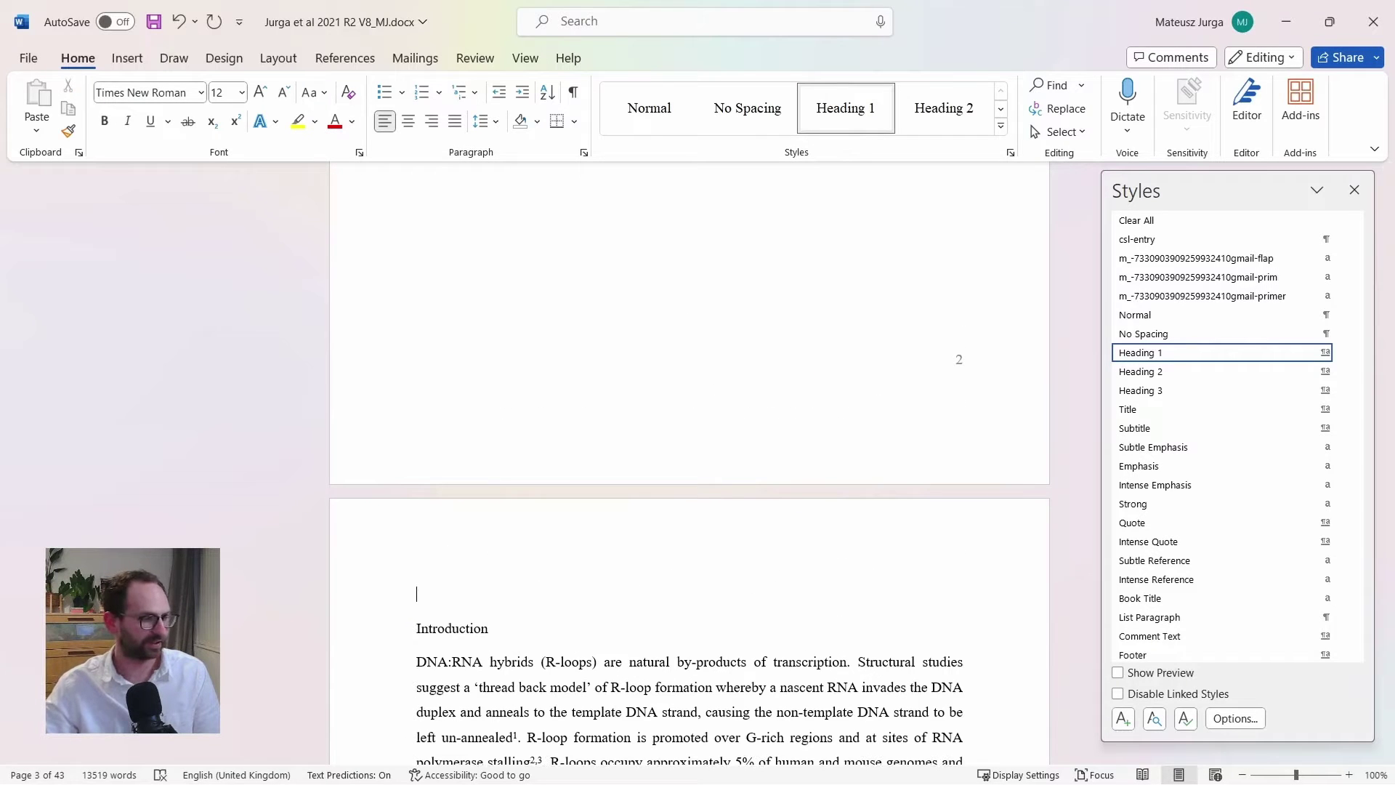
Step: Insert the built-in Automatic Table 1 table of contents on the empty line above "Introduction"
{"action": "scroll", "coordinate": [426, 565], "scroll_direction": "down", "scroll_amount": 1}
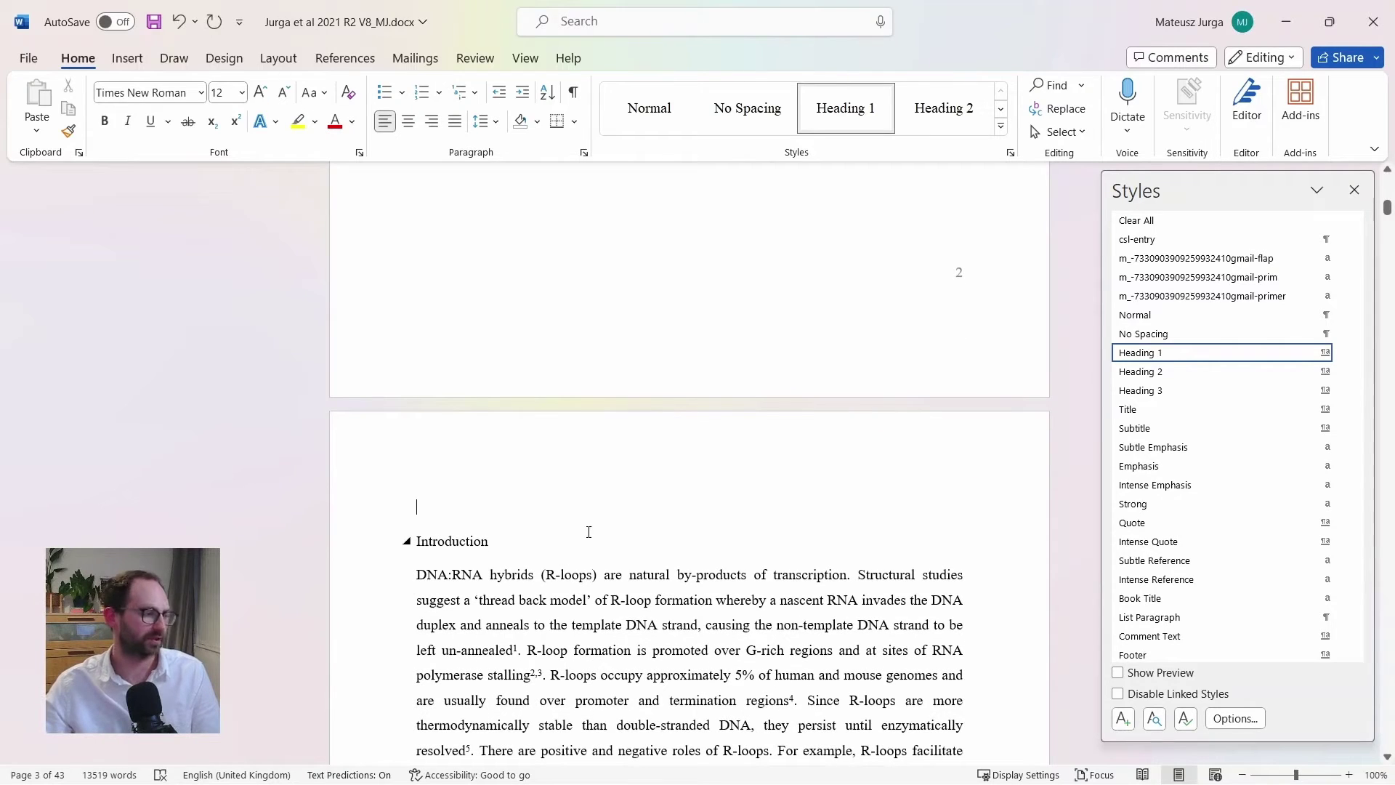
{"action": "left_click", "coordinate": [383, 517]}
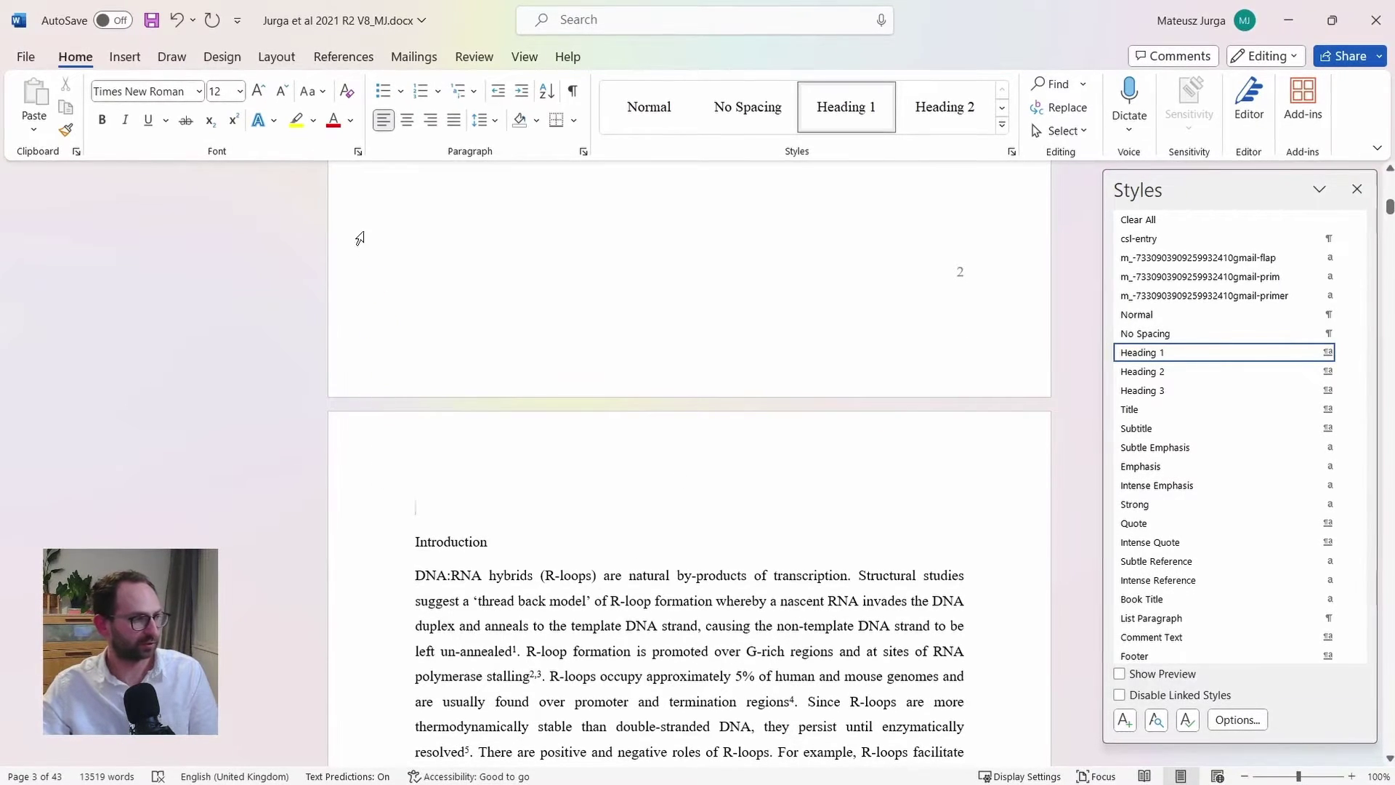
{"action": "left_click", "coordinate": [356, 55]}
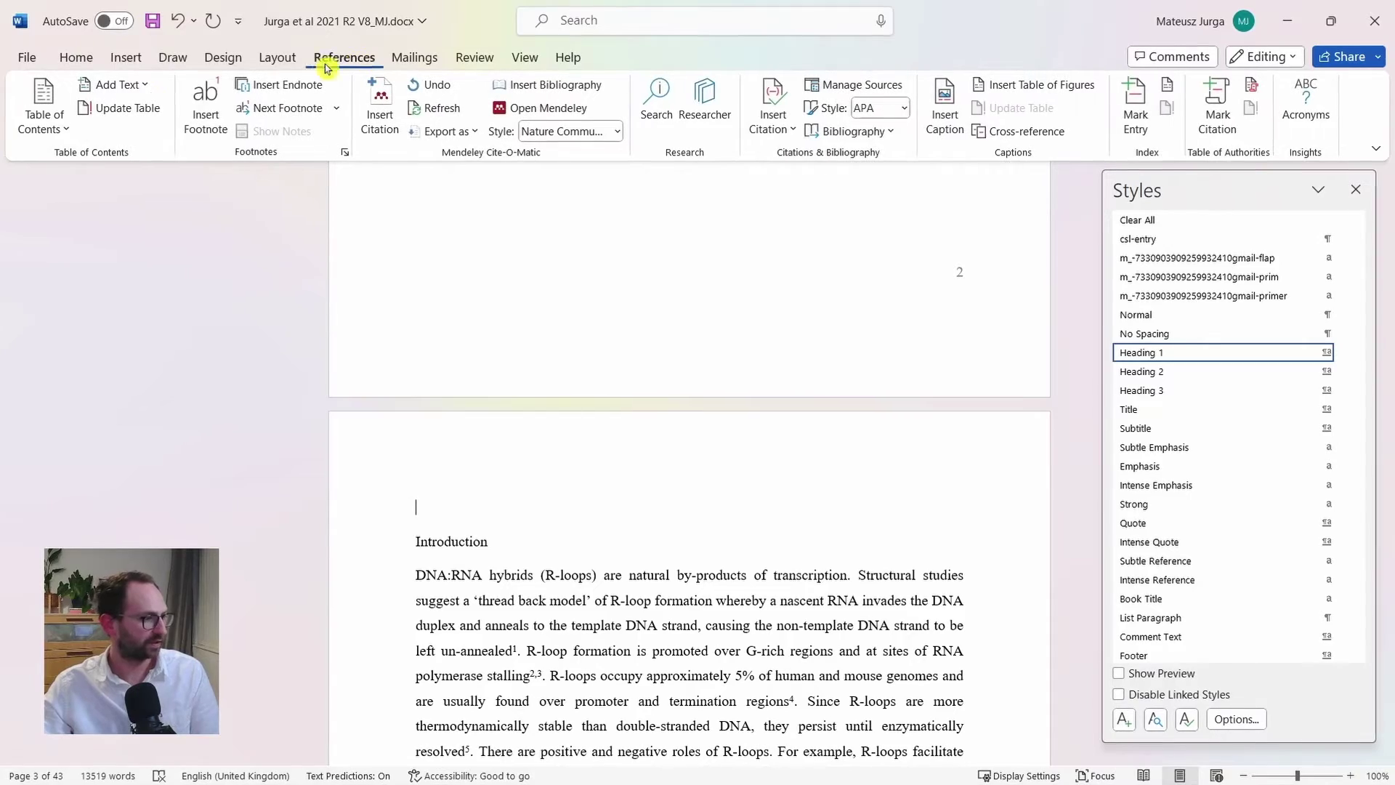
{"action": "left_click", "coordinate": [45, 110]}
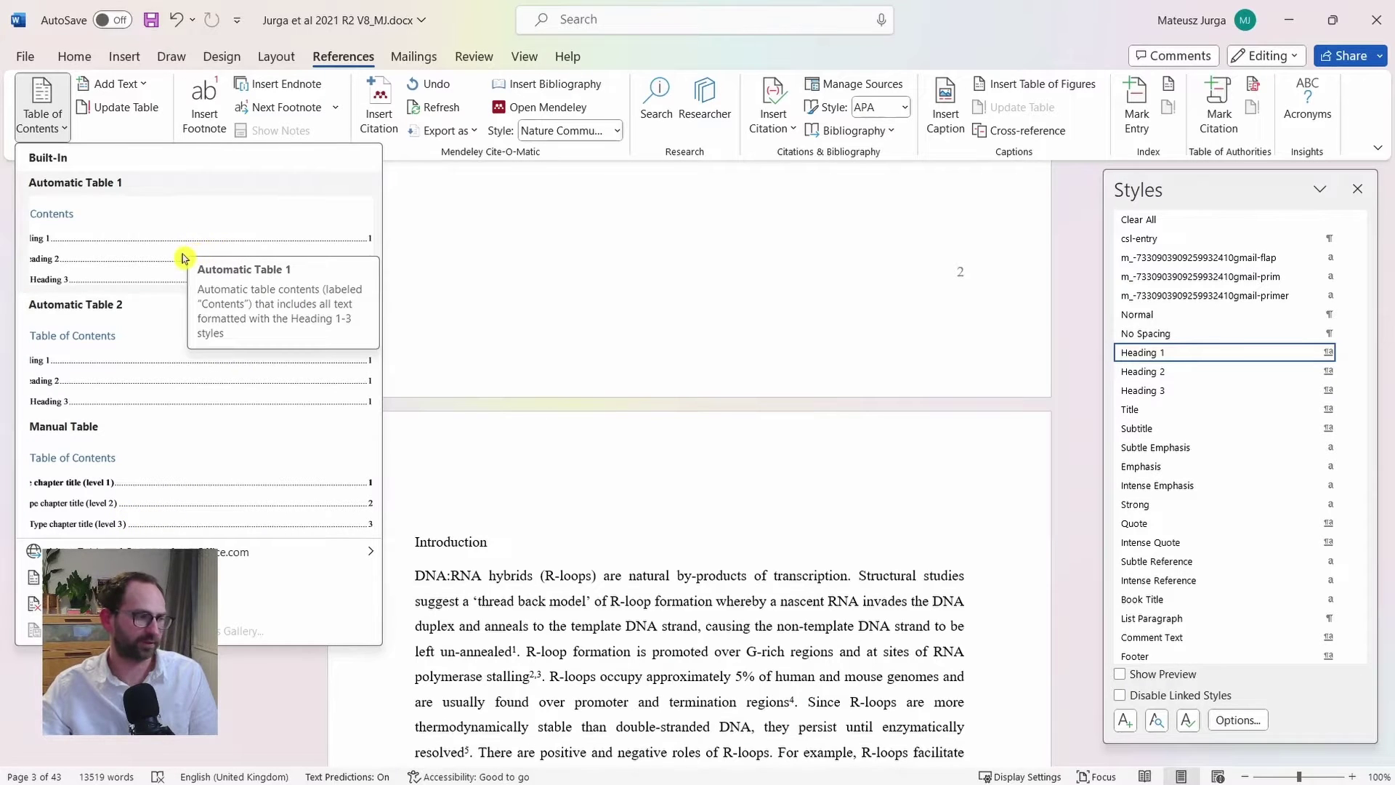
{"action": "left_click", "coordinate": [182, 258]}
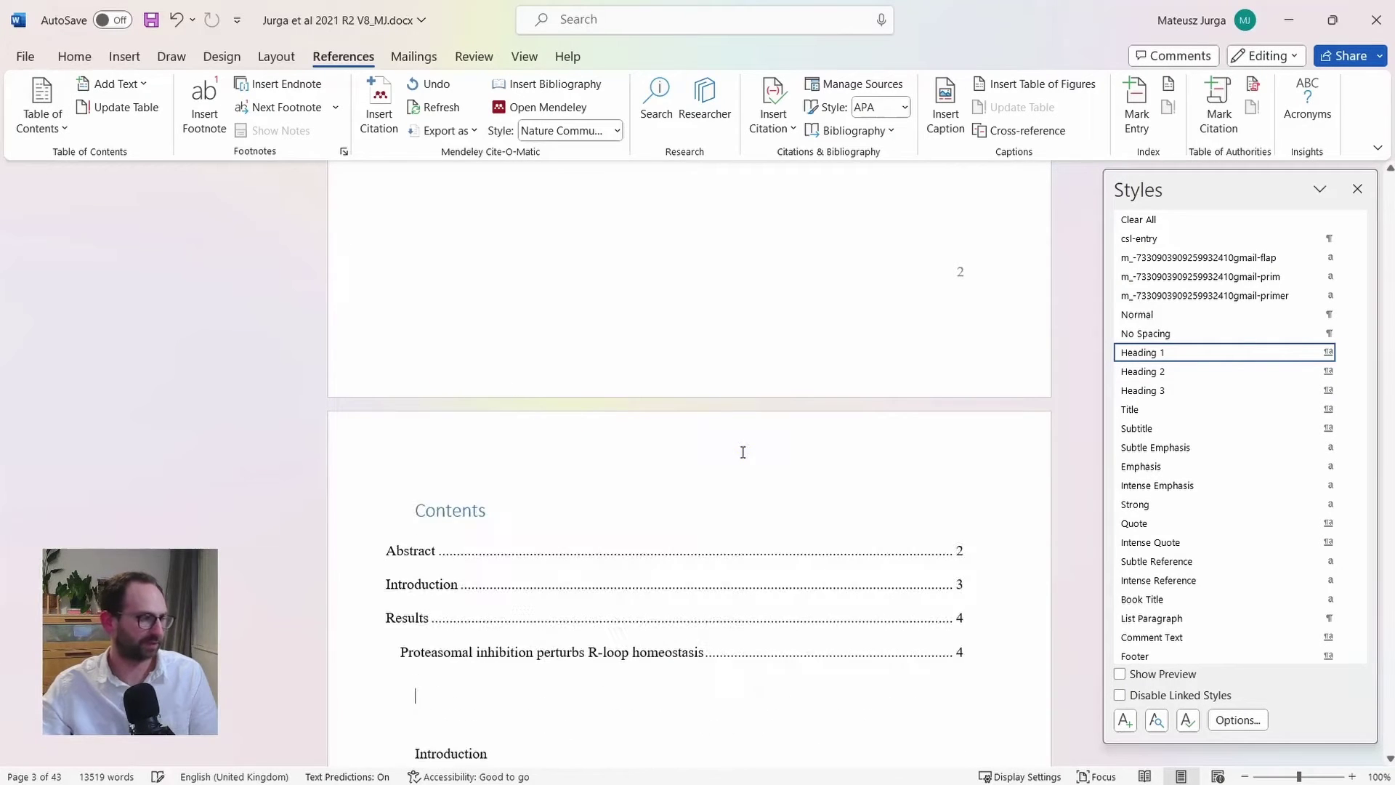
{"action": "scroll", "coordinate": [745, 456], "scroll_direction": "down", "scroll_amount": 2}
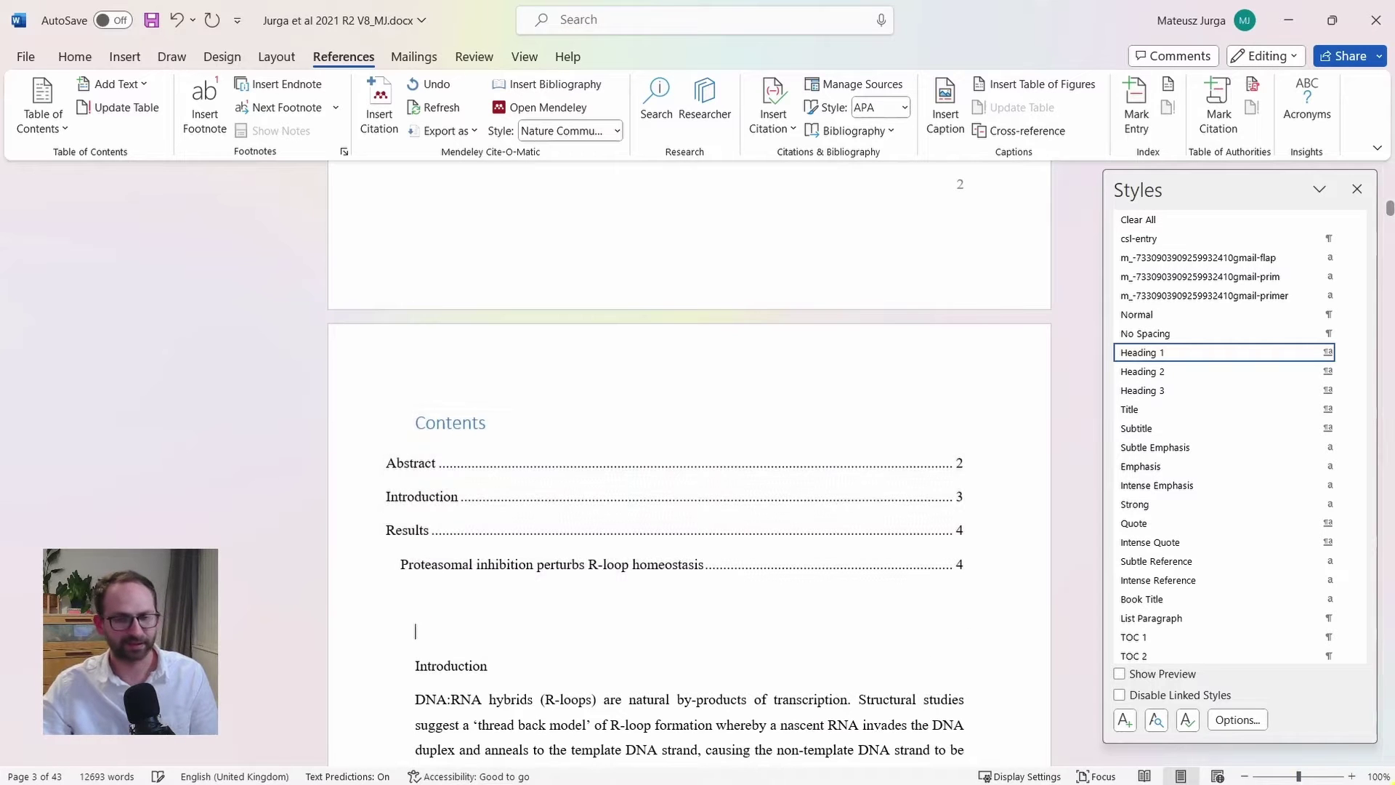
Step: Replace the "Introduction" heading text below the table of contents with "Background"
{"action": "mouse_move", "coordinate": [828, 782]}
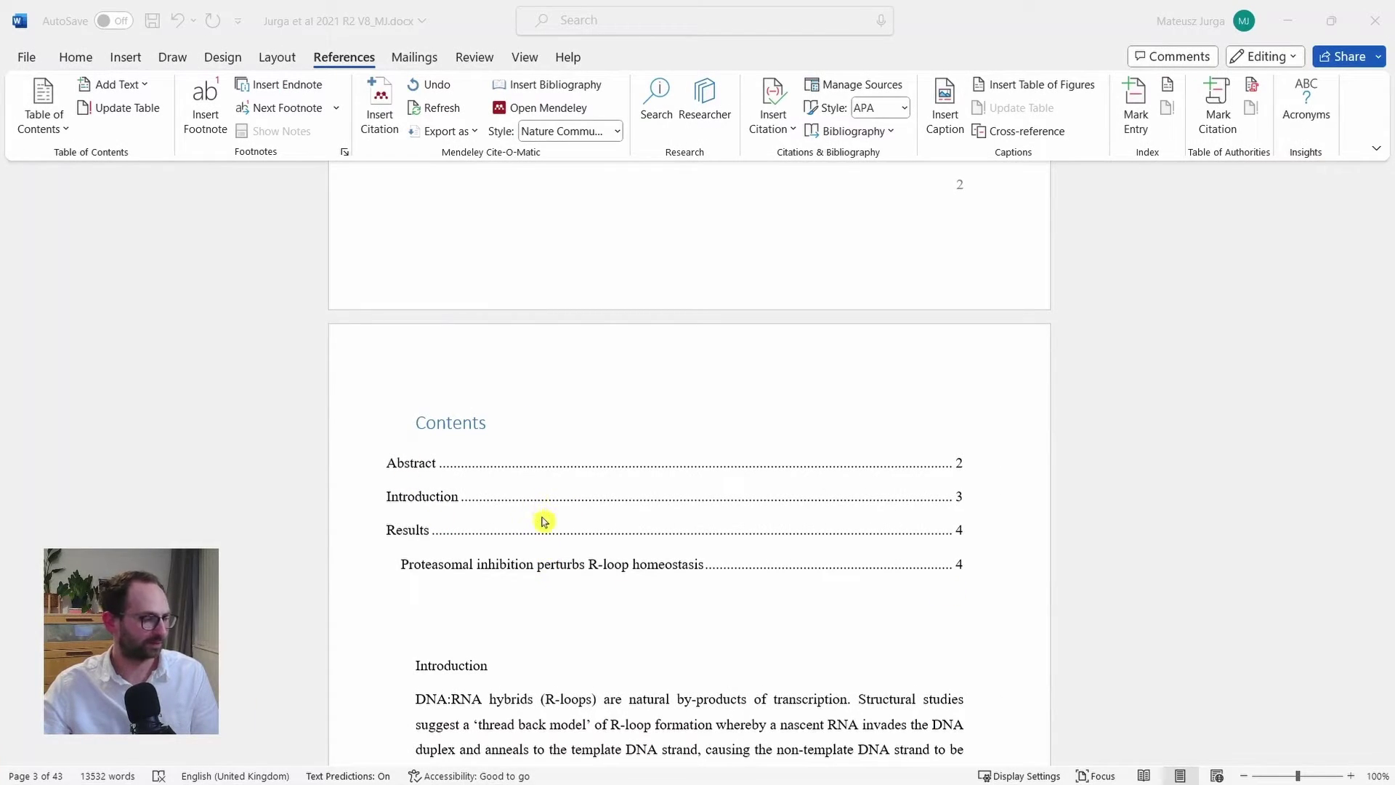
{"action": "key", "text": "ctrl+alt+shift+s"}
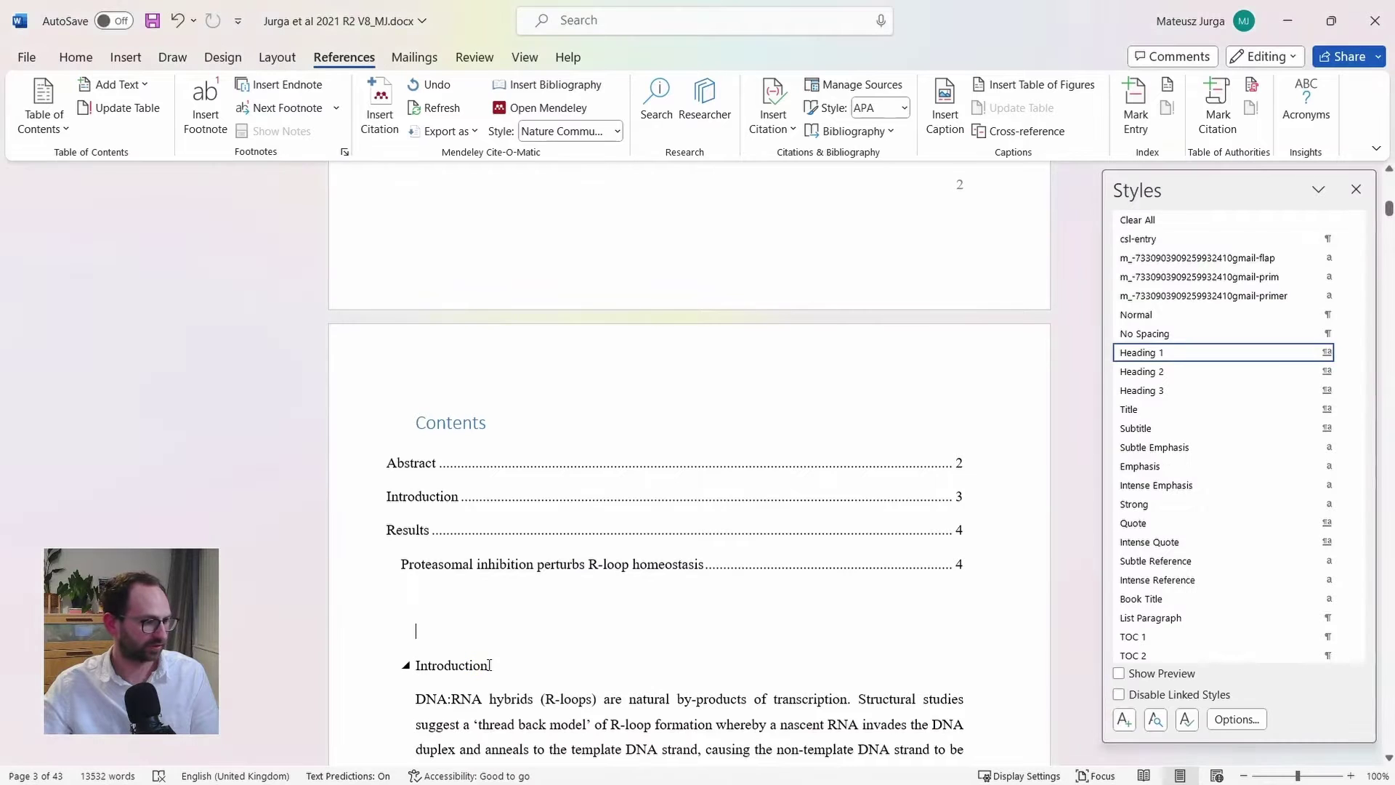
{"action": "left_click_drag", "start_coordinate": [494, 667], "coordinate": [415, 666]}
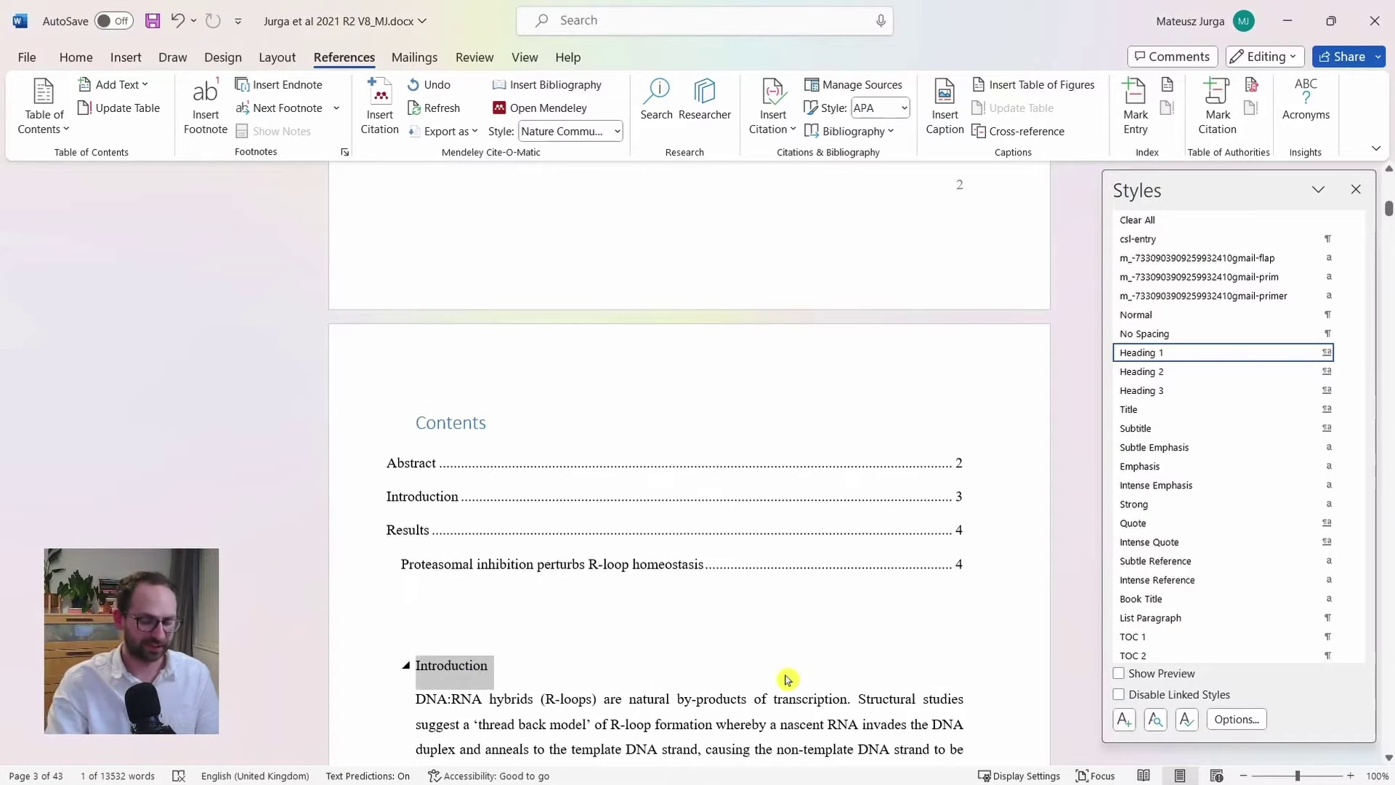
{"action": "type", "text": "Background"}
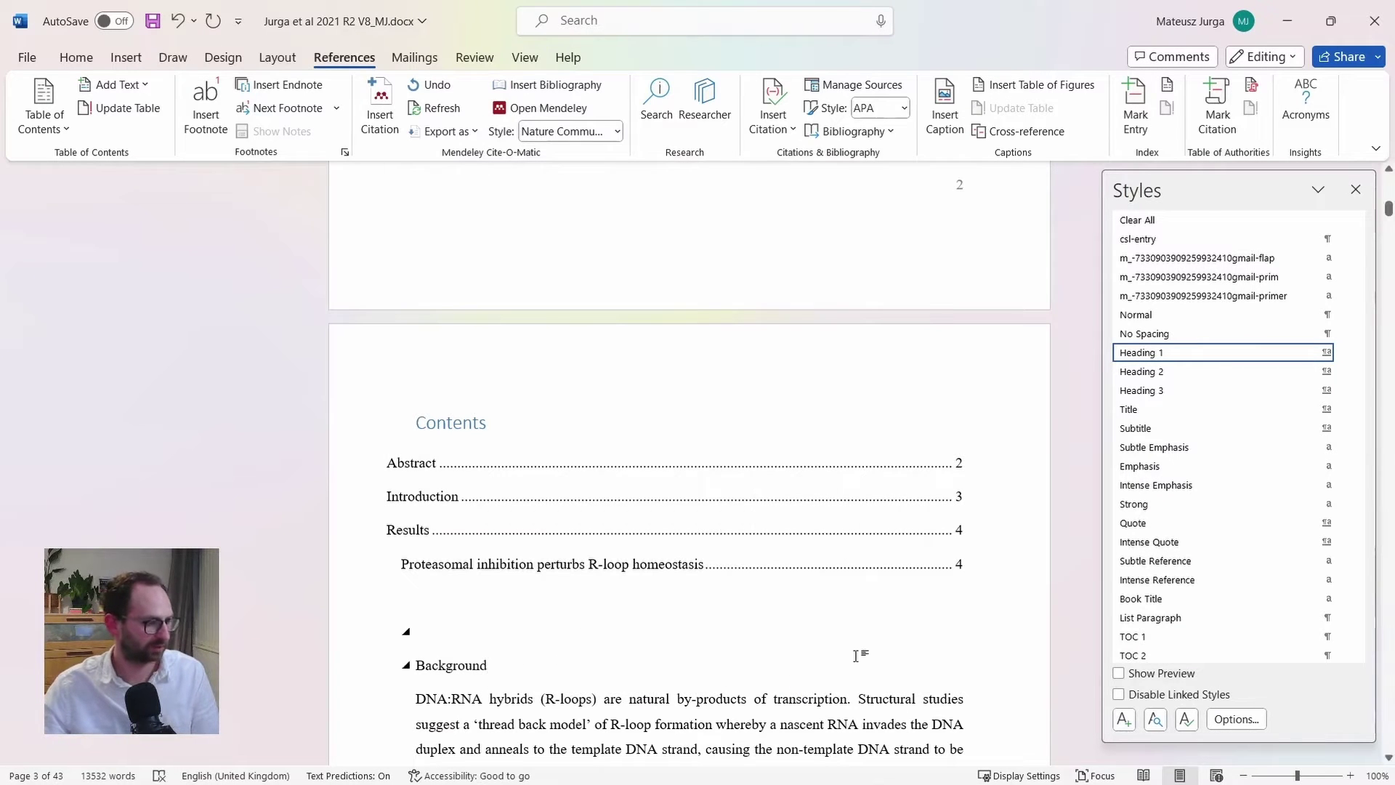
Step: Update the table of contents to reflect the renamed heading and current page numbers
{"action": "left_click", "coordinate": [478, 433]}
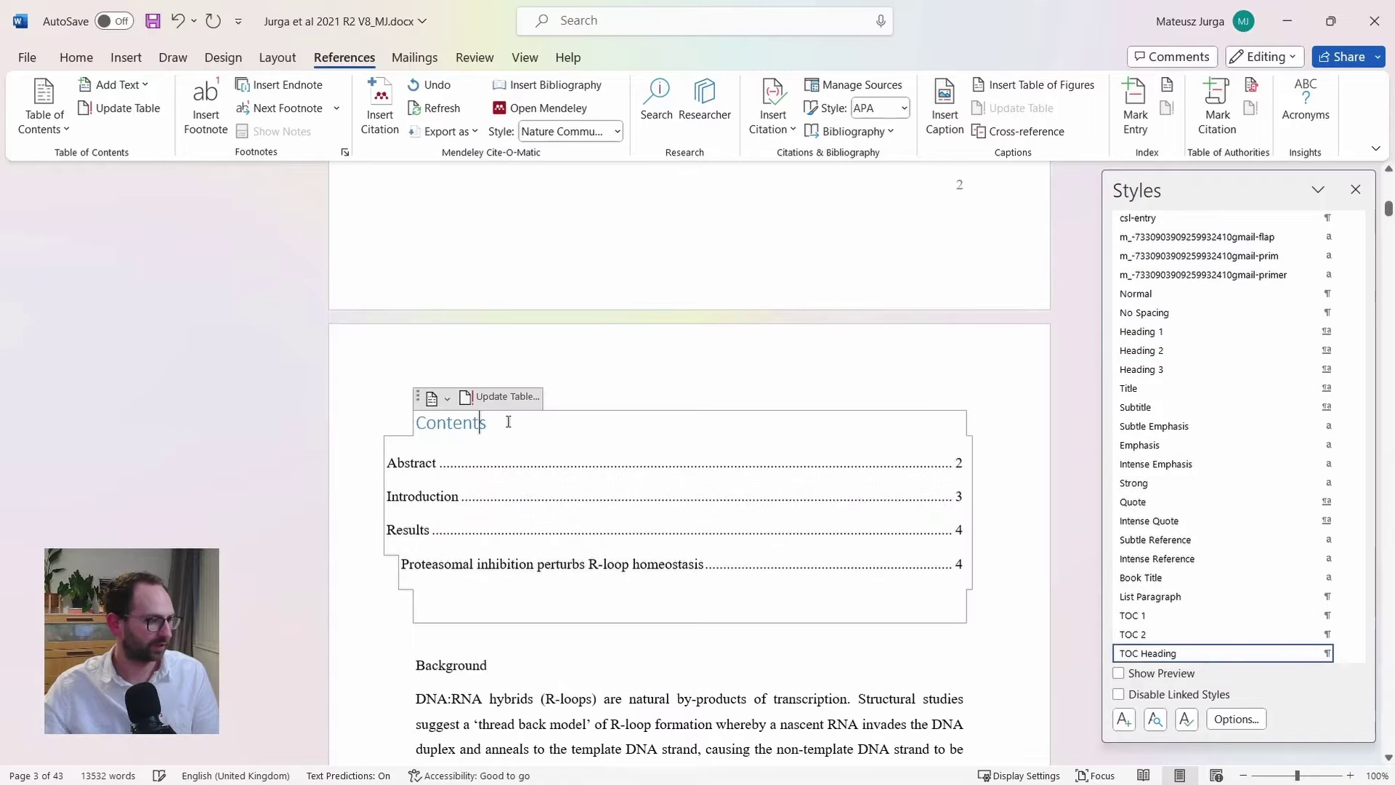
{"action": "left_click", "coordinate": [508, 396]}
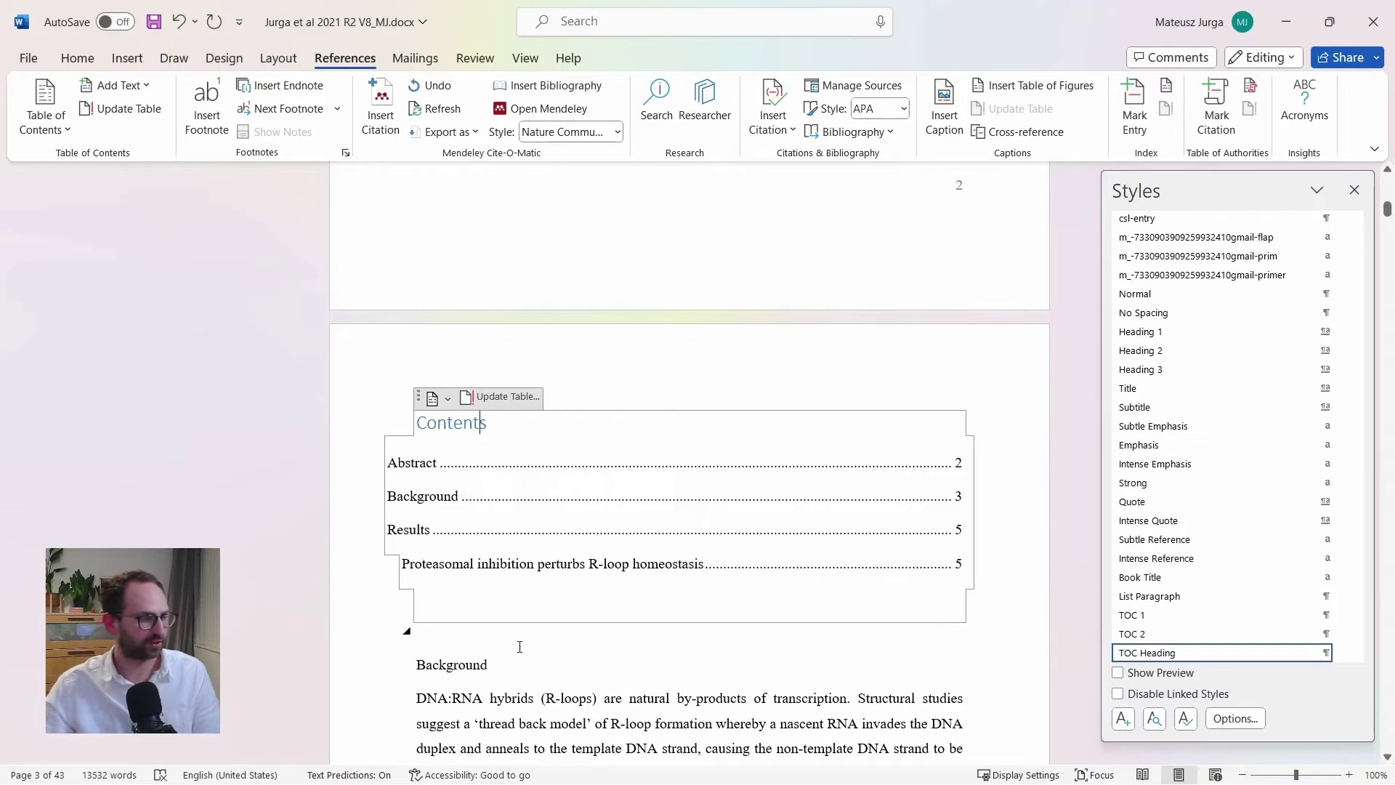
{"action": "left_click", "coordinate": [585, 637]}
{"action": "scroll", "coordinate": [586, 637], "scroll_direction": "down", "scroll_amount": 2}
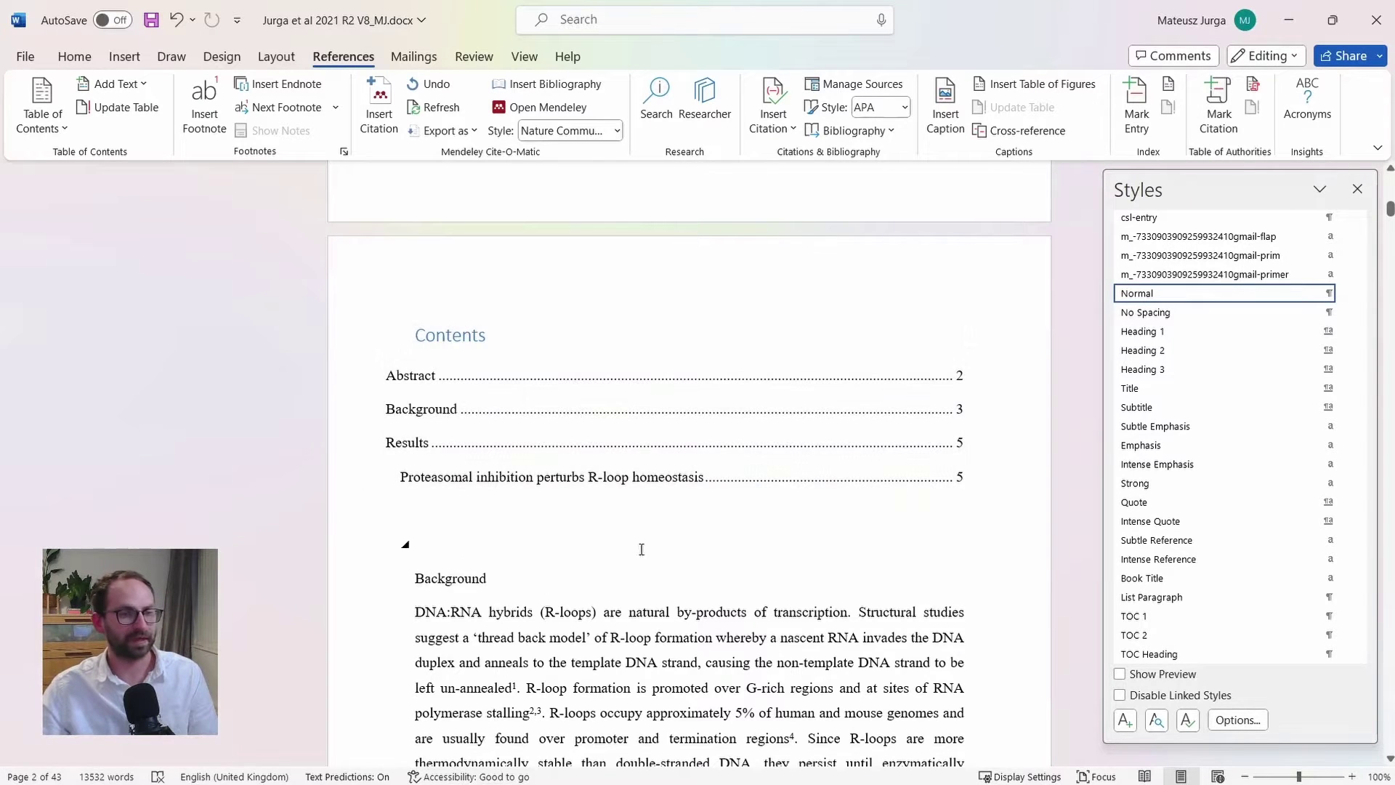
{"action": "scroll", "coordinate": [583, 576], "scroll_direction": "down", "scroll_amount": 1}
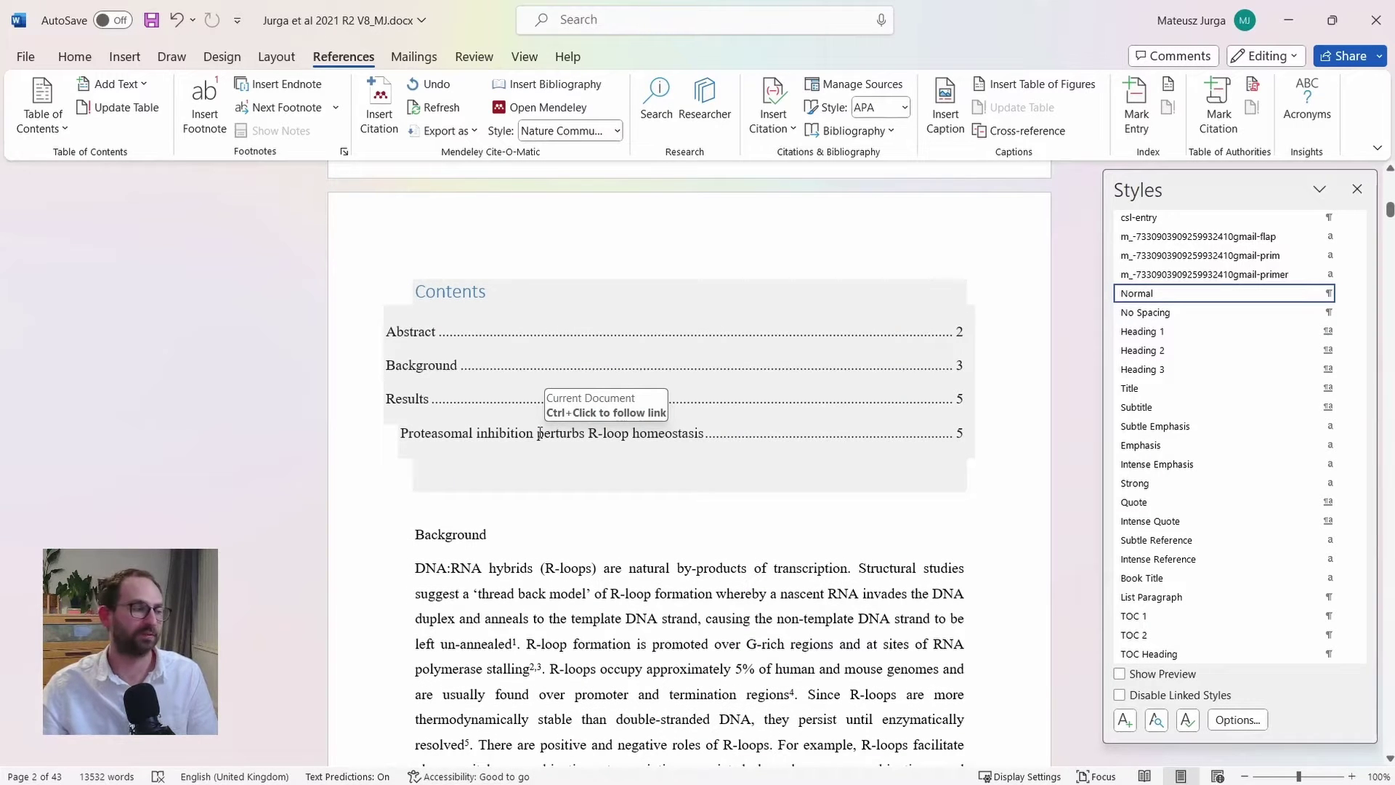
{"action": "left_click", "coordinate": [509, 504]}
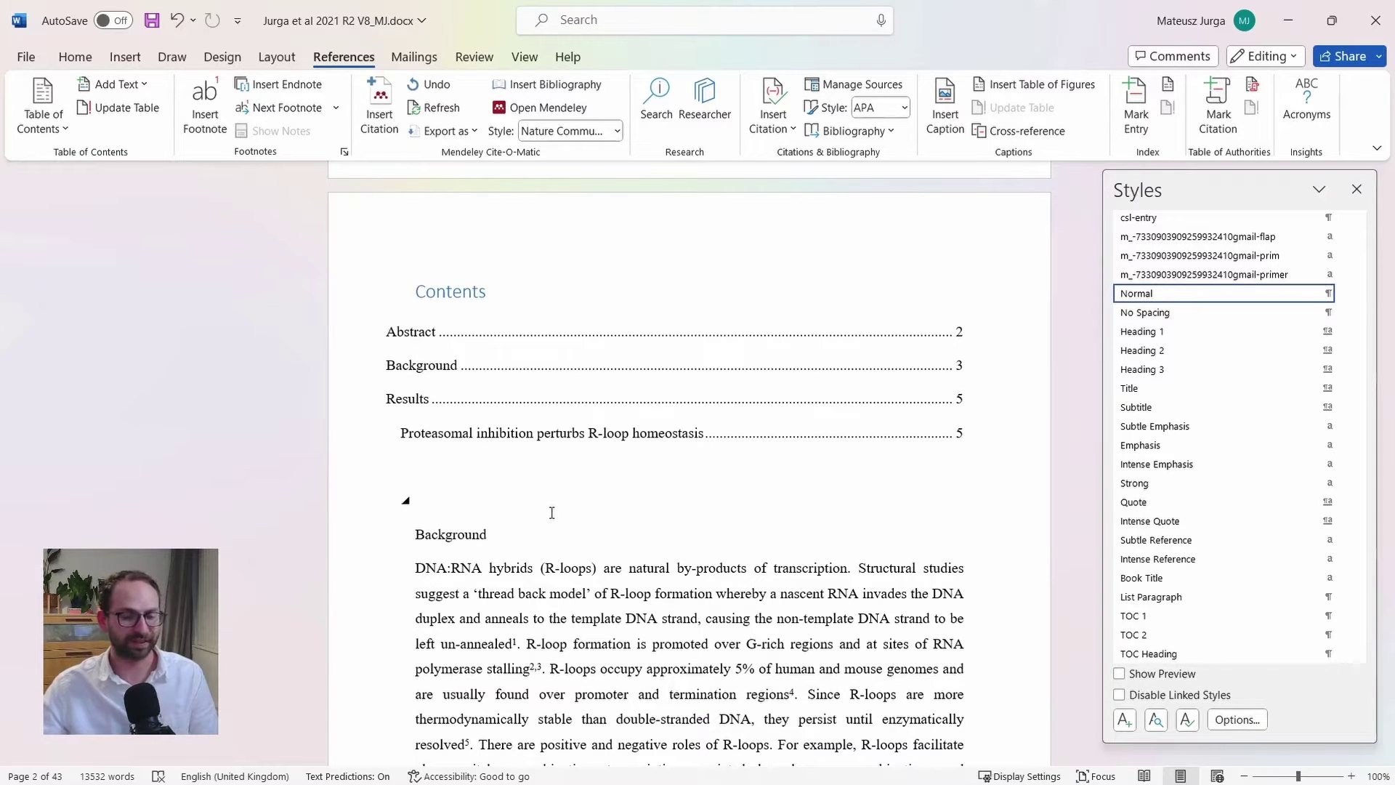
Step: Insert a "Table 1" caption using the Table label on a new line before the "Human cells possess" paragraph
{"action": "scroll", "coordinate": [552, 512], "scroll_direction": "down", "scroll_amount": 5}
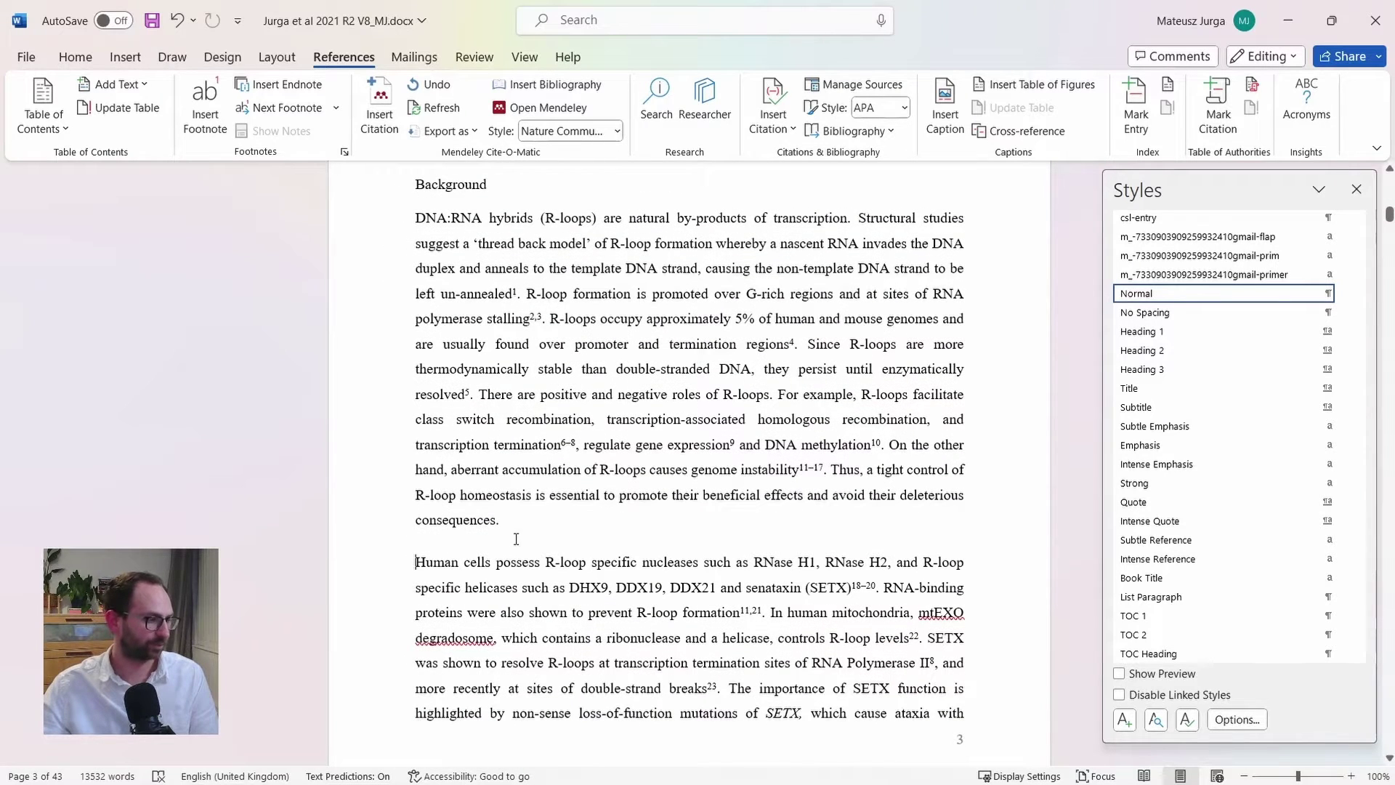
{"action": "left_click", "coordinate": [516, 538]}
{"action": "key", "text": "Return"}
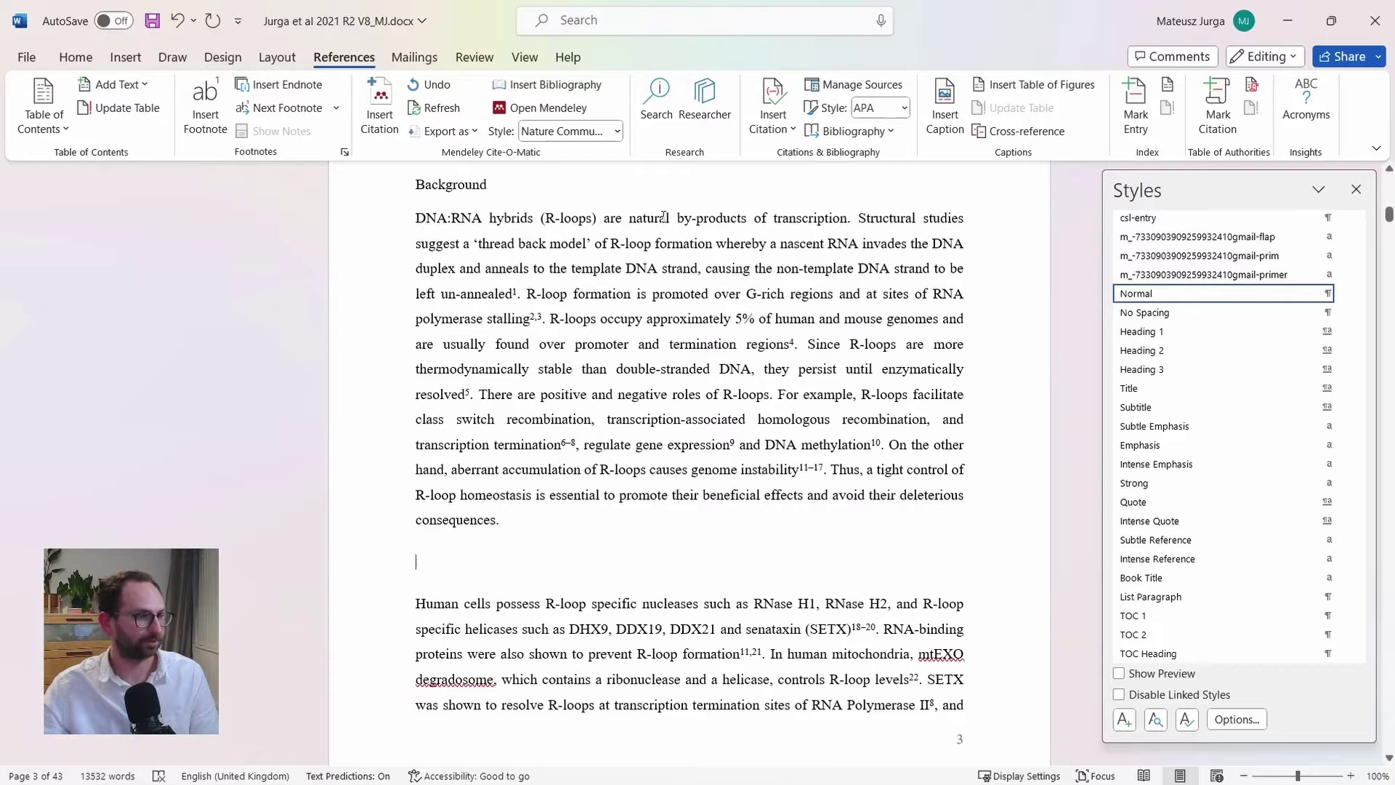
{"action": "left_click", "coordinate": [946, 130]}
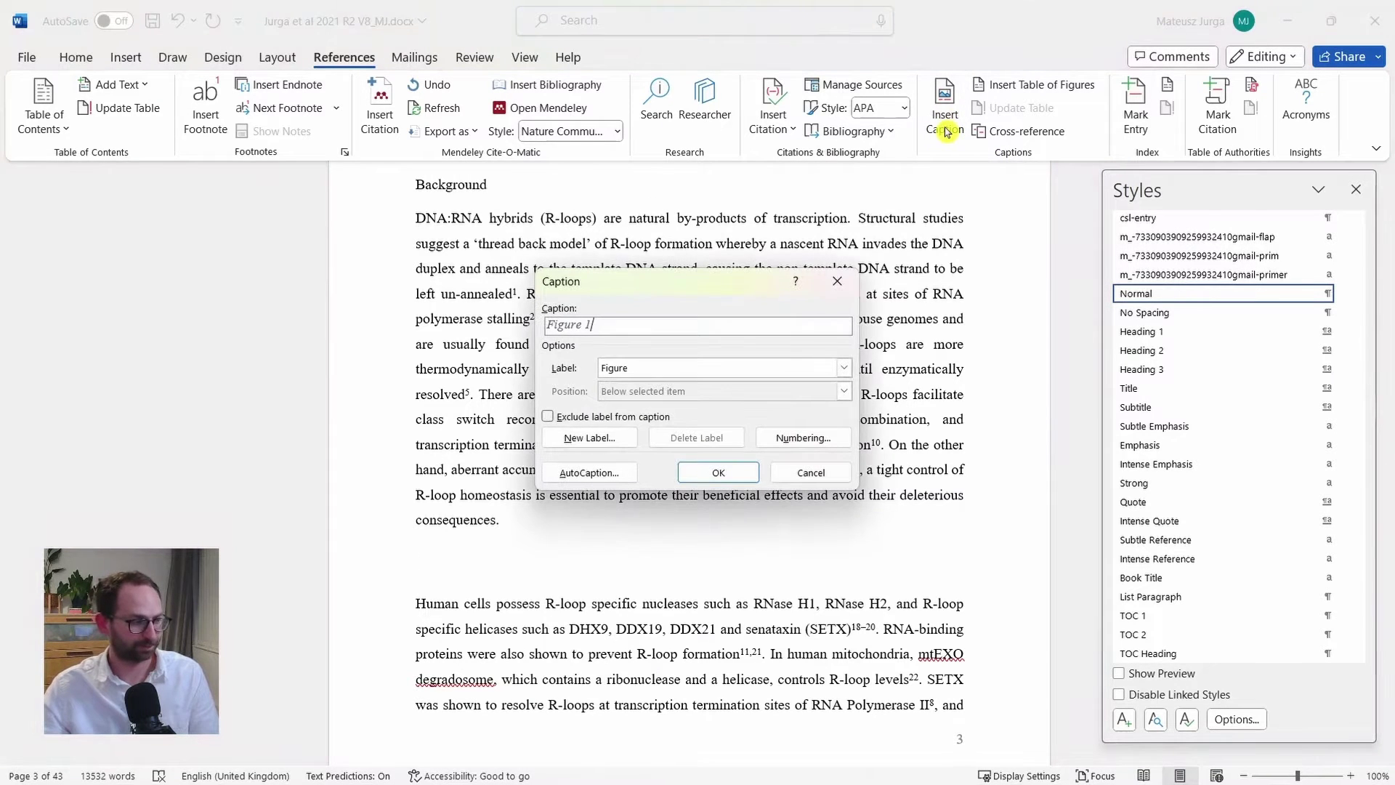
{"action": "left_click", "coordinate": [659, 369]}
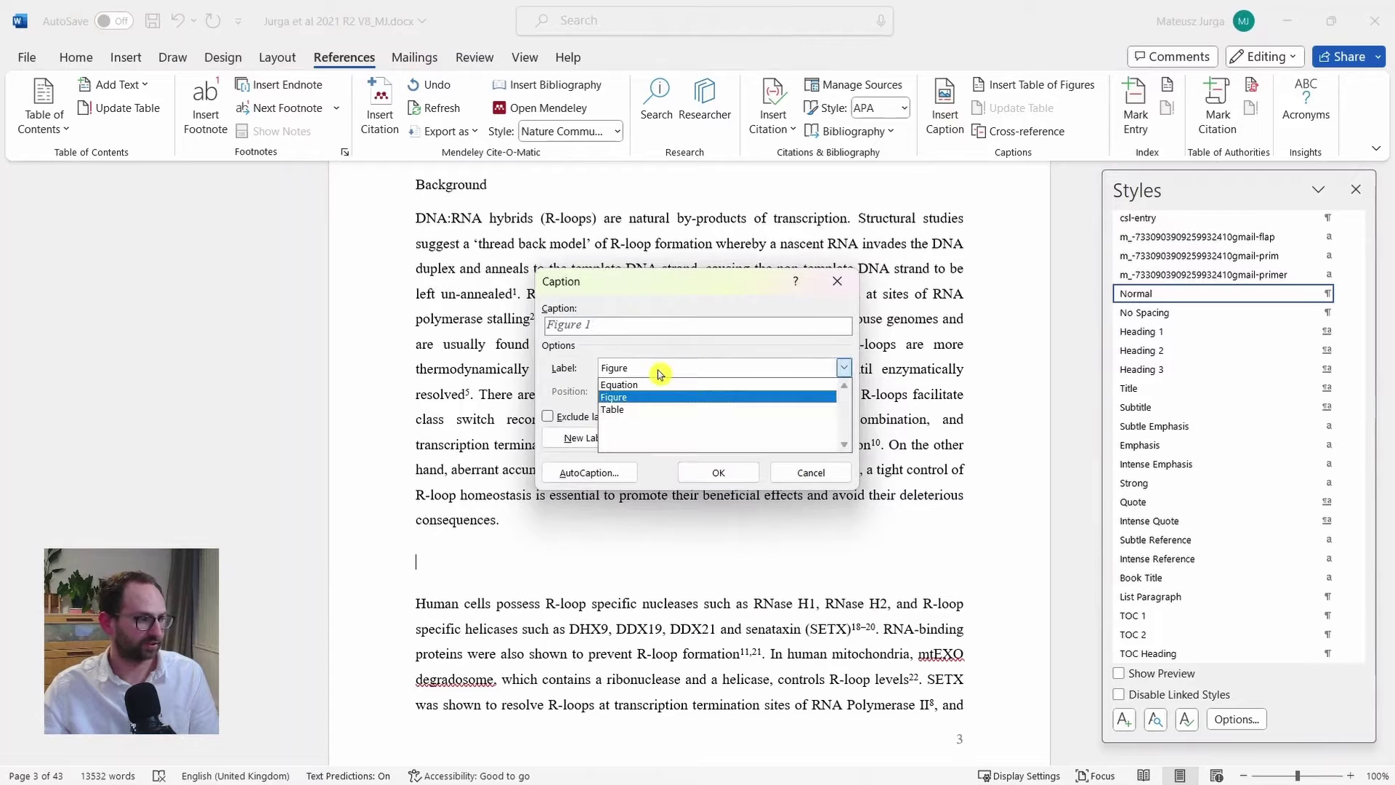
{"action": "left_click", "coordinate": [681, 411]}
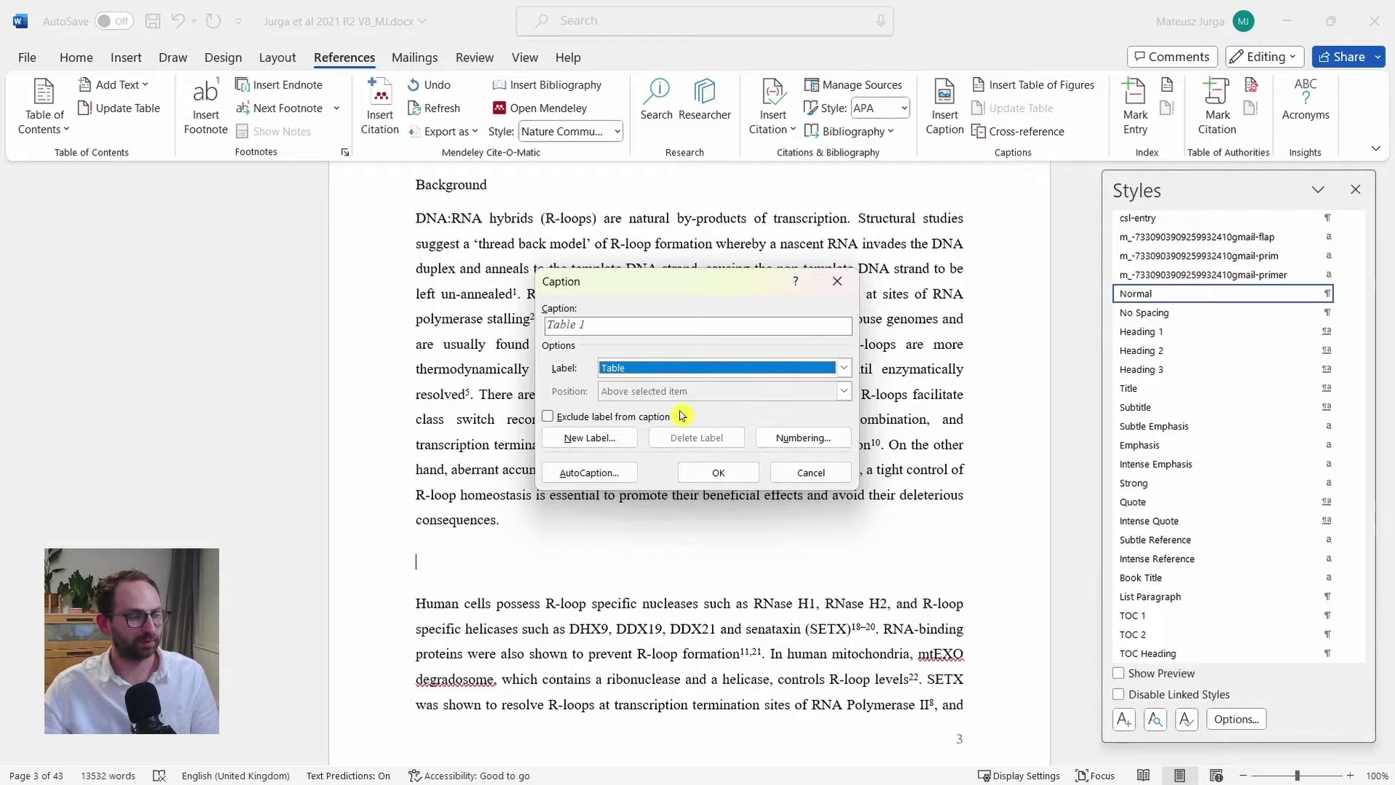
{"action": "left_click", "coordinate": [725, 472]}
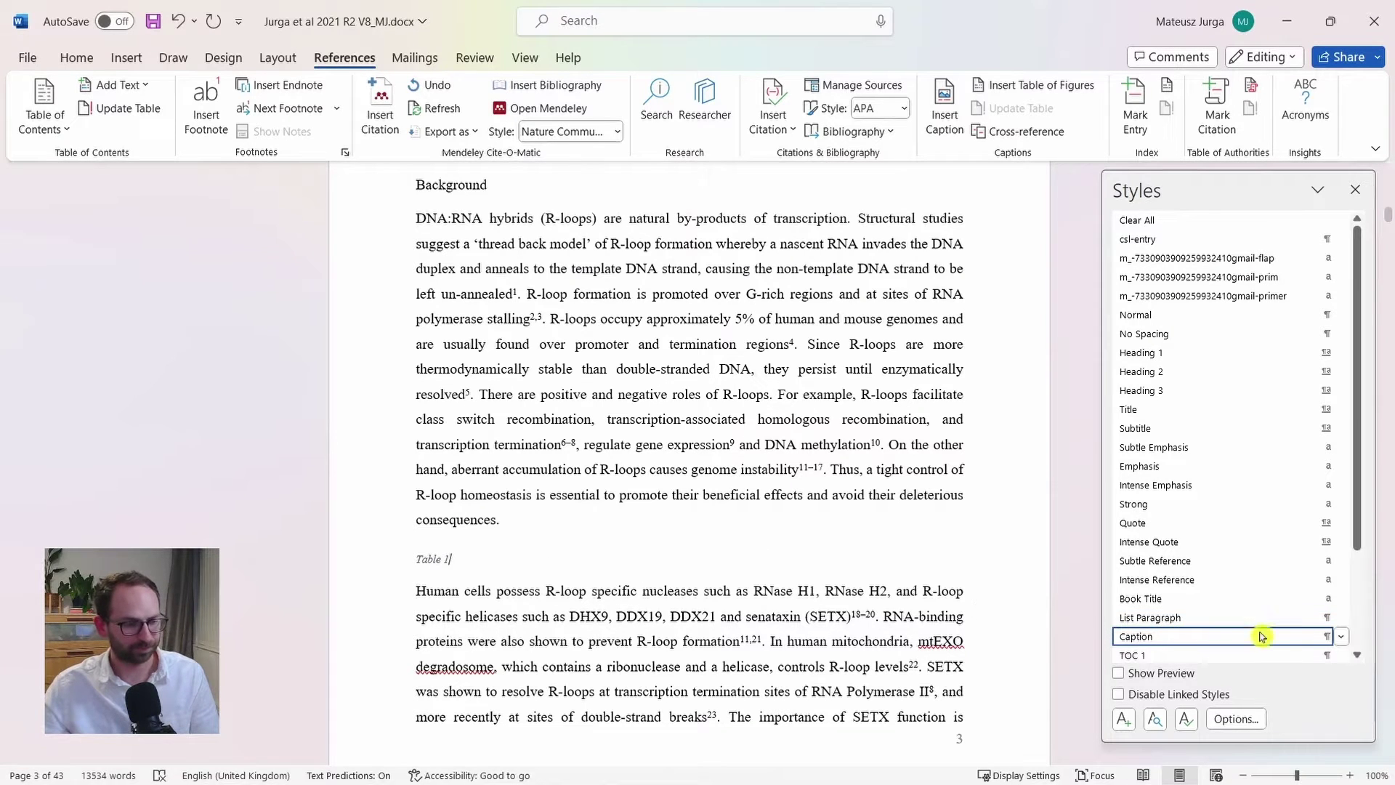
Step: Modify the Caption style to use the Automatic font colour and a 12 pt size
{"action": "mouse_move", "coordinate": [1249, 642]}
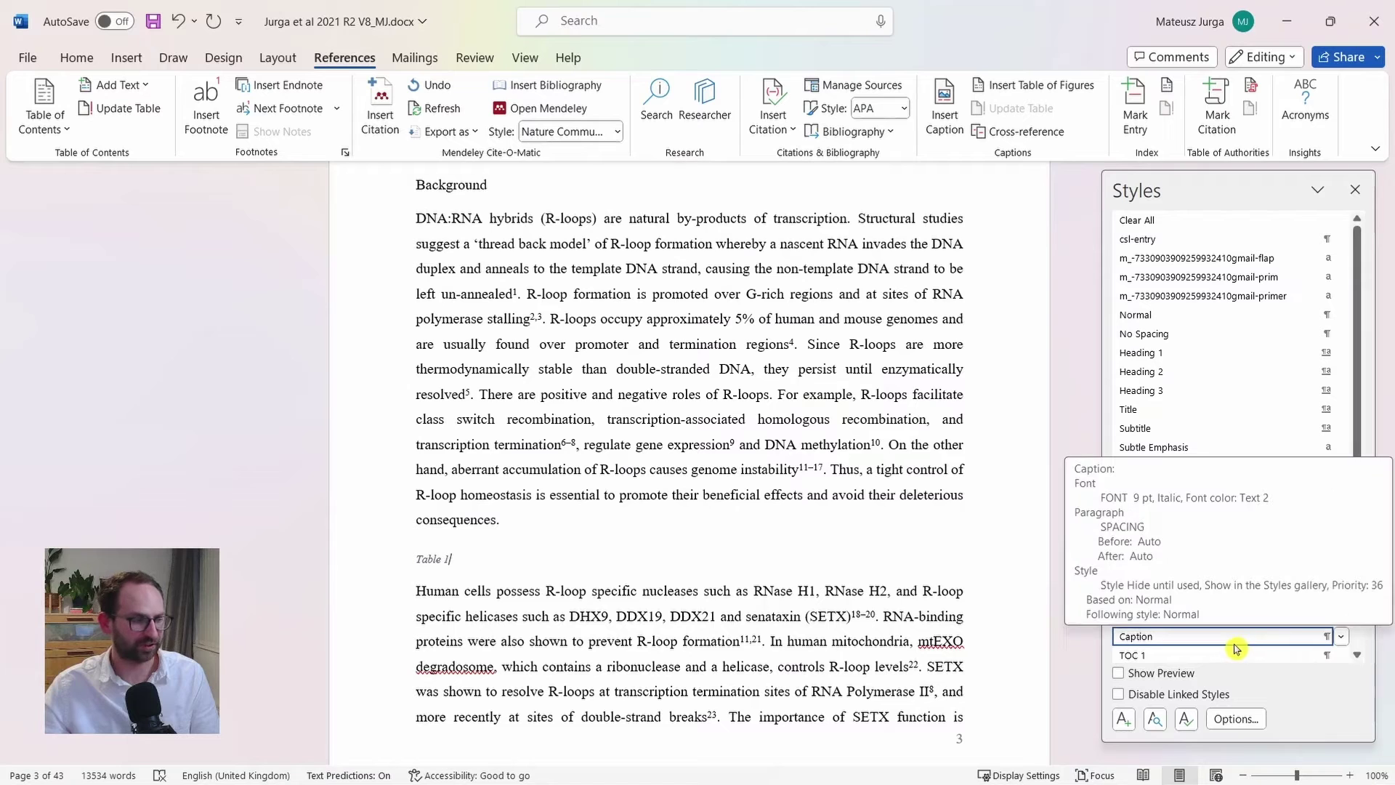
{"action": "left_click", "coordinate": [1340, 636]}
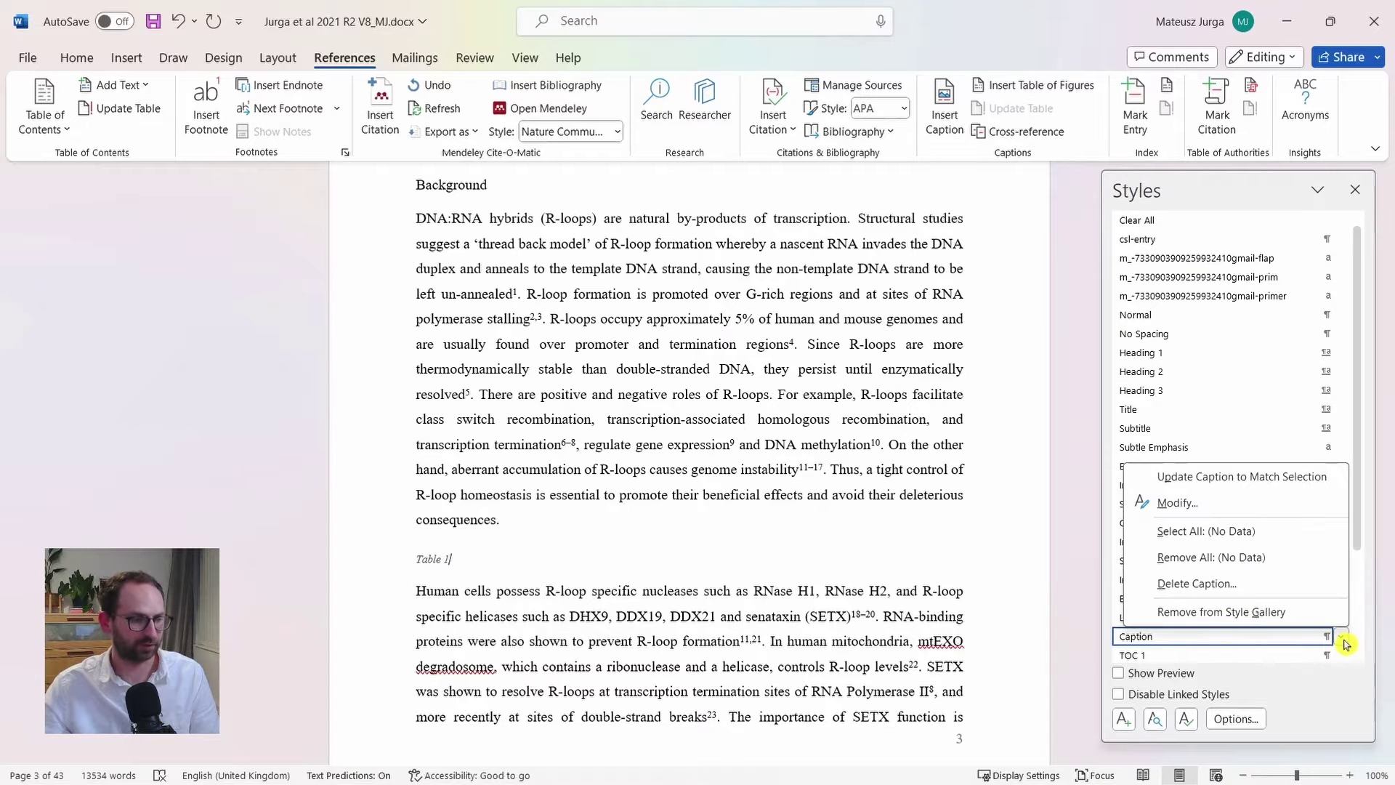
{"action": "left_click", "coordinate": [1250, 504]}
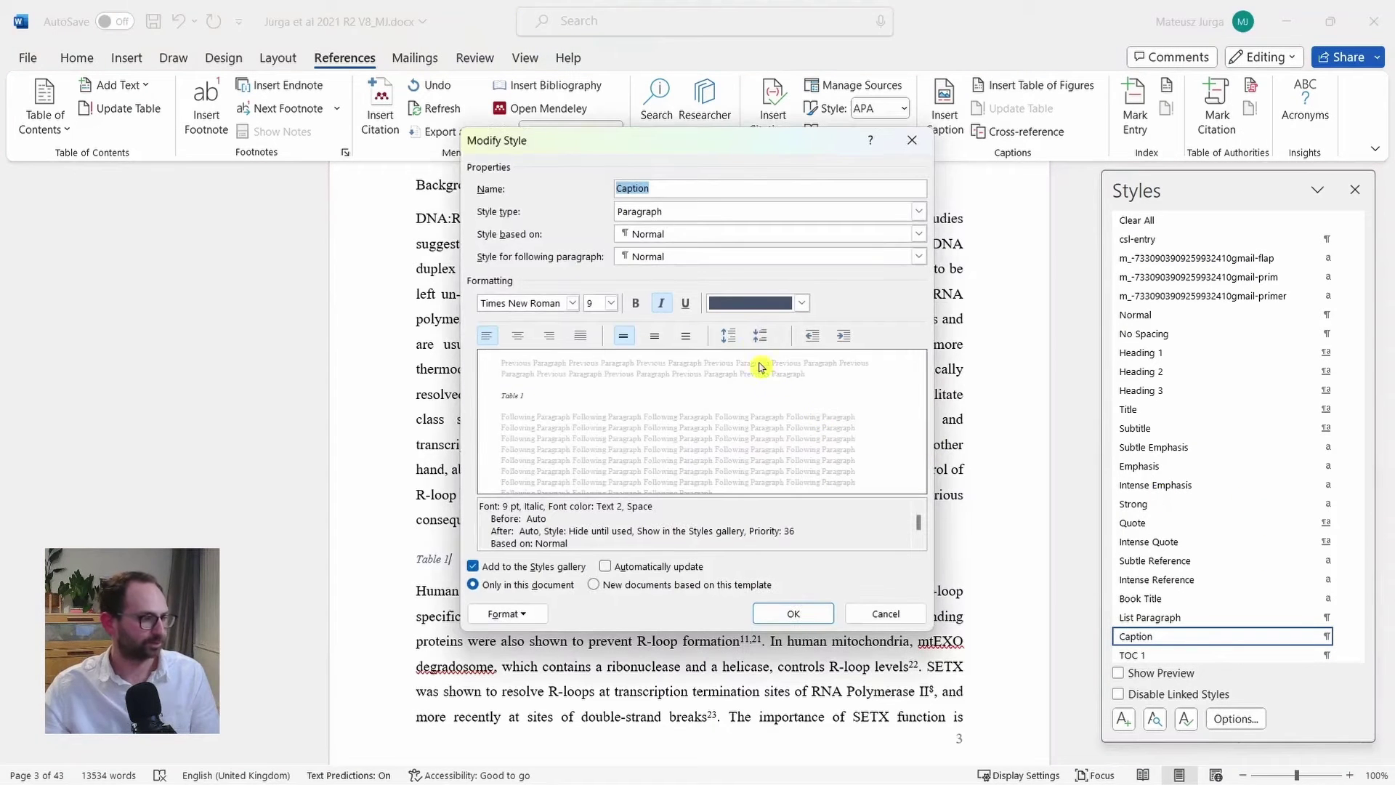
{"action": "left_click", "coordinate": [750, 304]}
{"action": "left_click", "coordinate": [752, 323]}
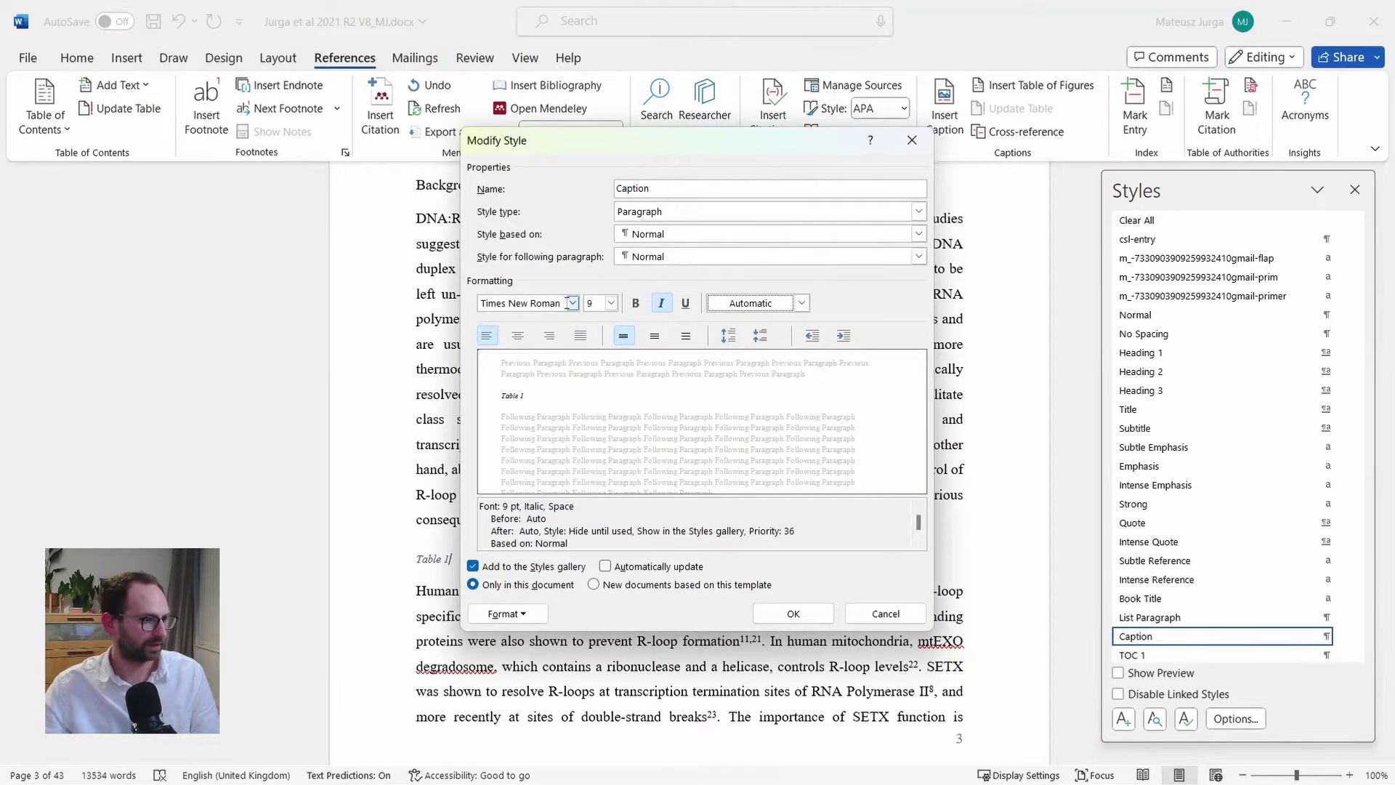
{"action": "left_click", "coordinate": [611, 303]}
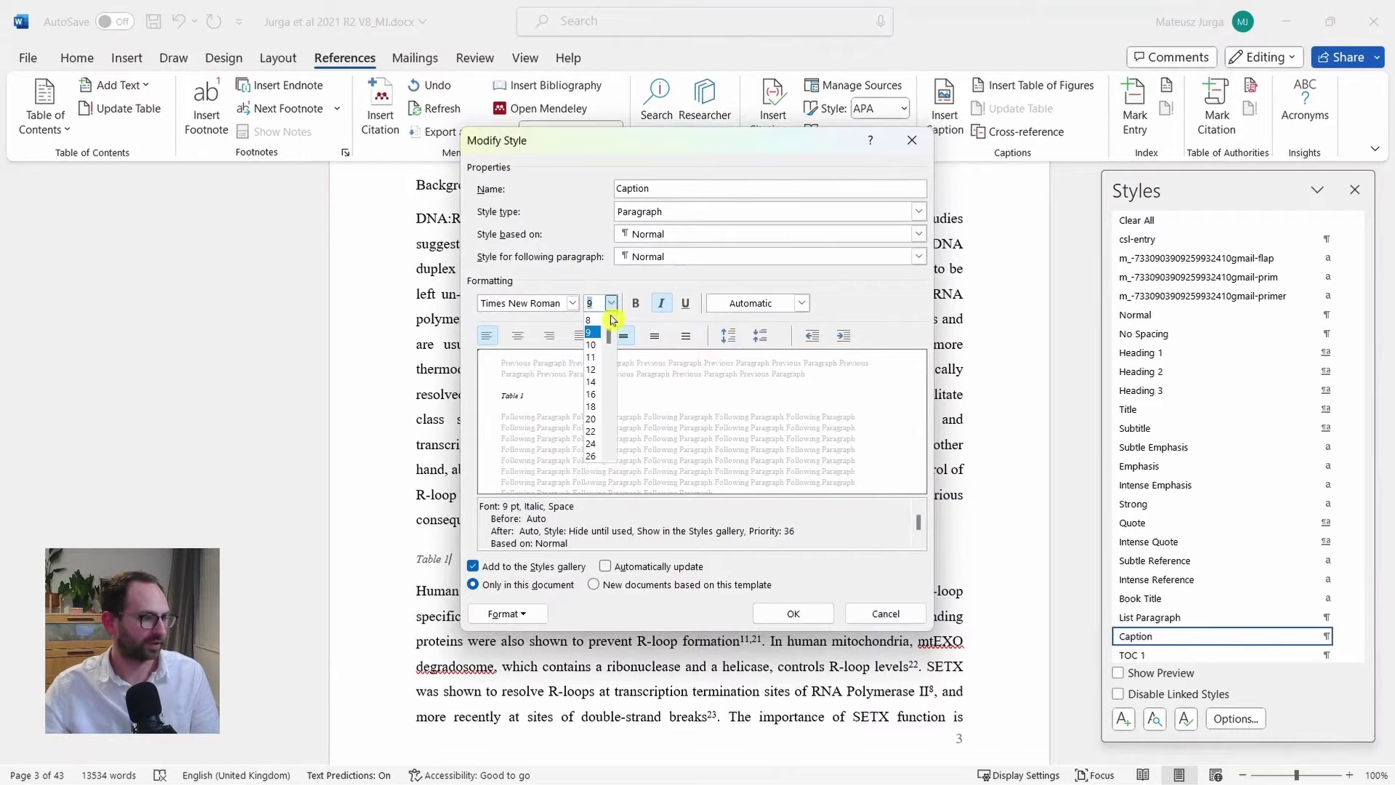
{"action": "left_click", "coordinate": [591, 369]}
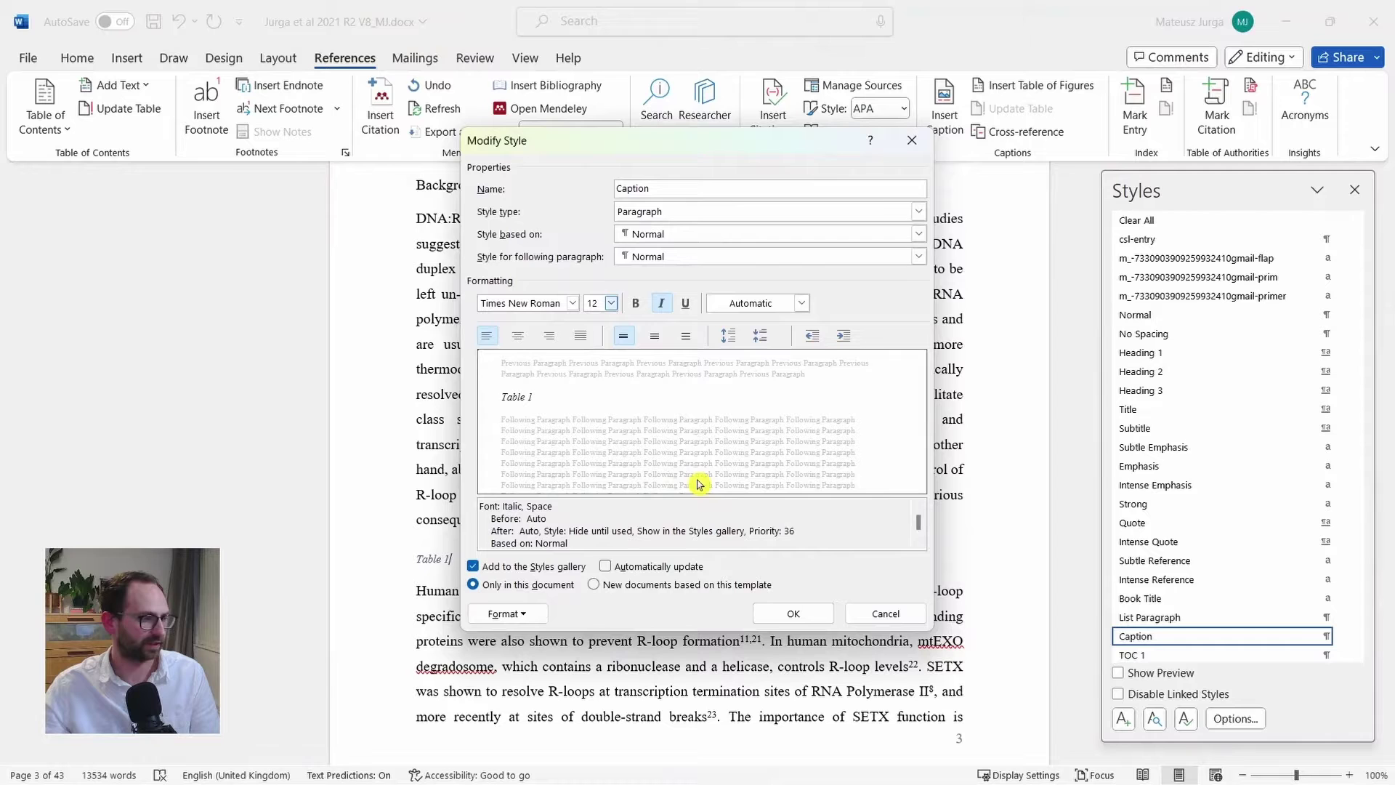
{"action": "left_click", "coordinate": [794, 614]}
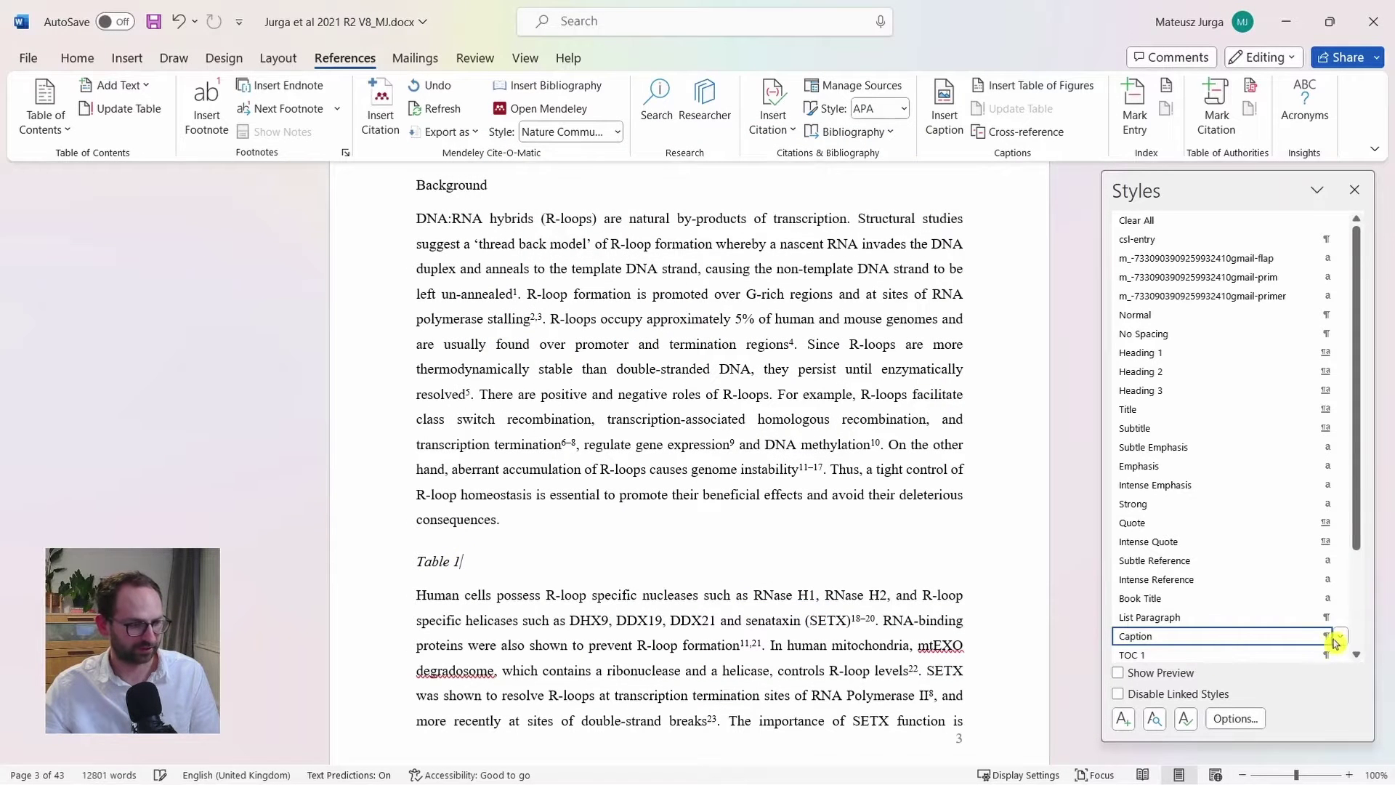
Step: Turn off italics in the Caption style and add the text "ABC" to the Table 1 caption
{"action": "left_click", "coordinate": [1341, 637]}
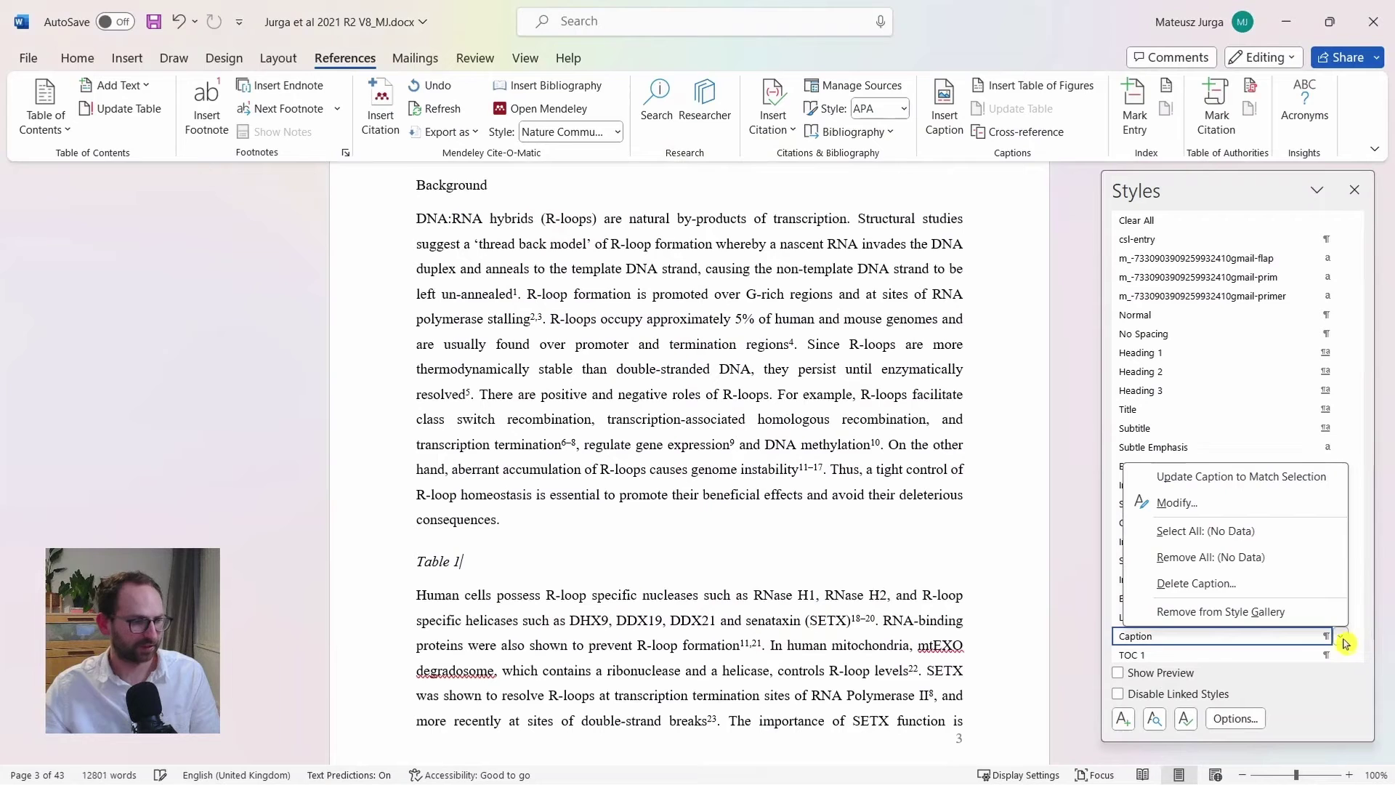
{"action": "left_click", "coordinate": [1279, 504]}
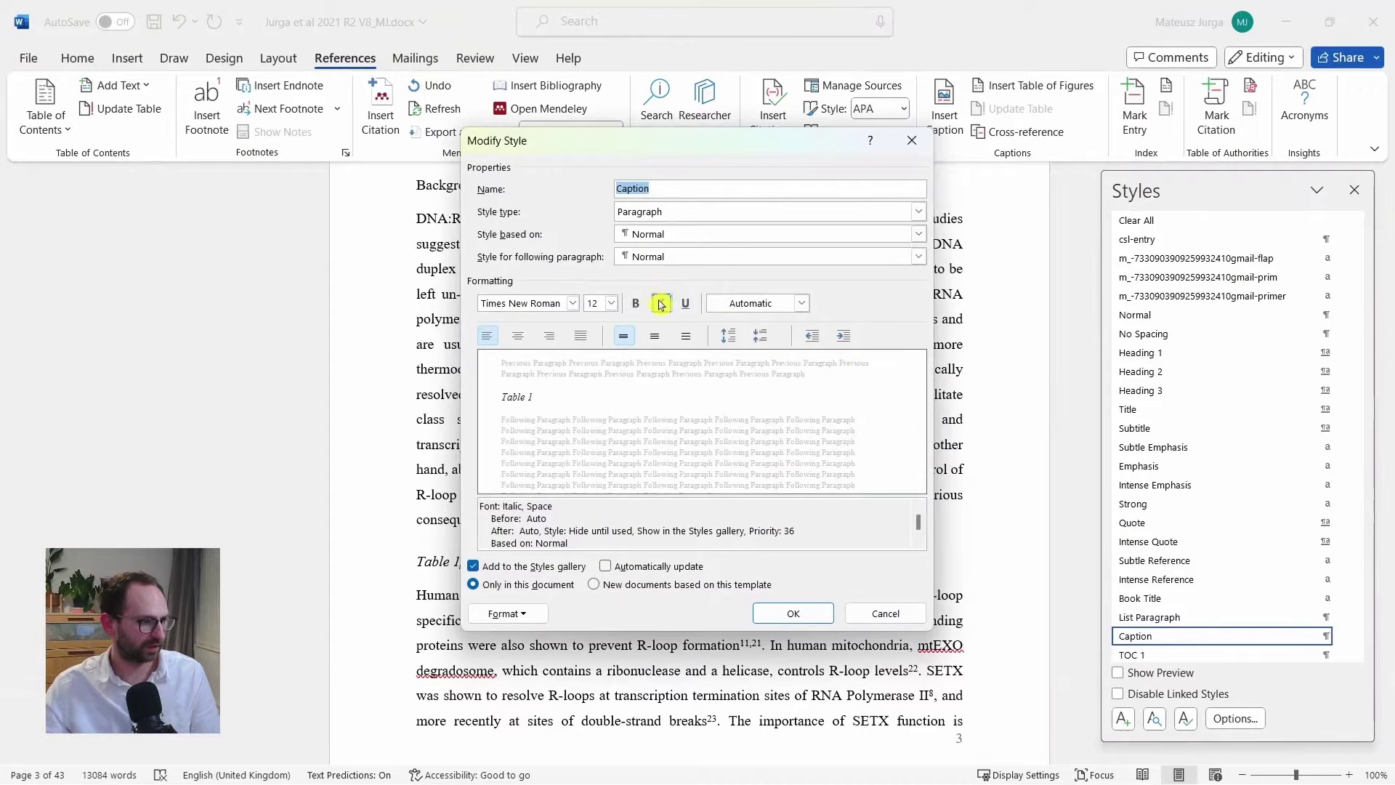
{"action": "left_click", "coordinate": [661, 303]}
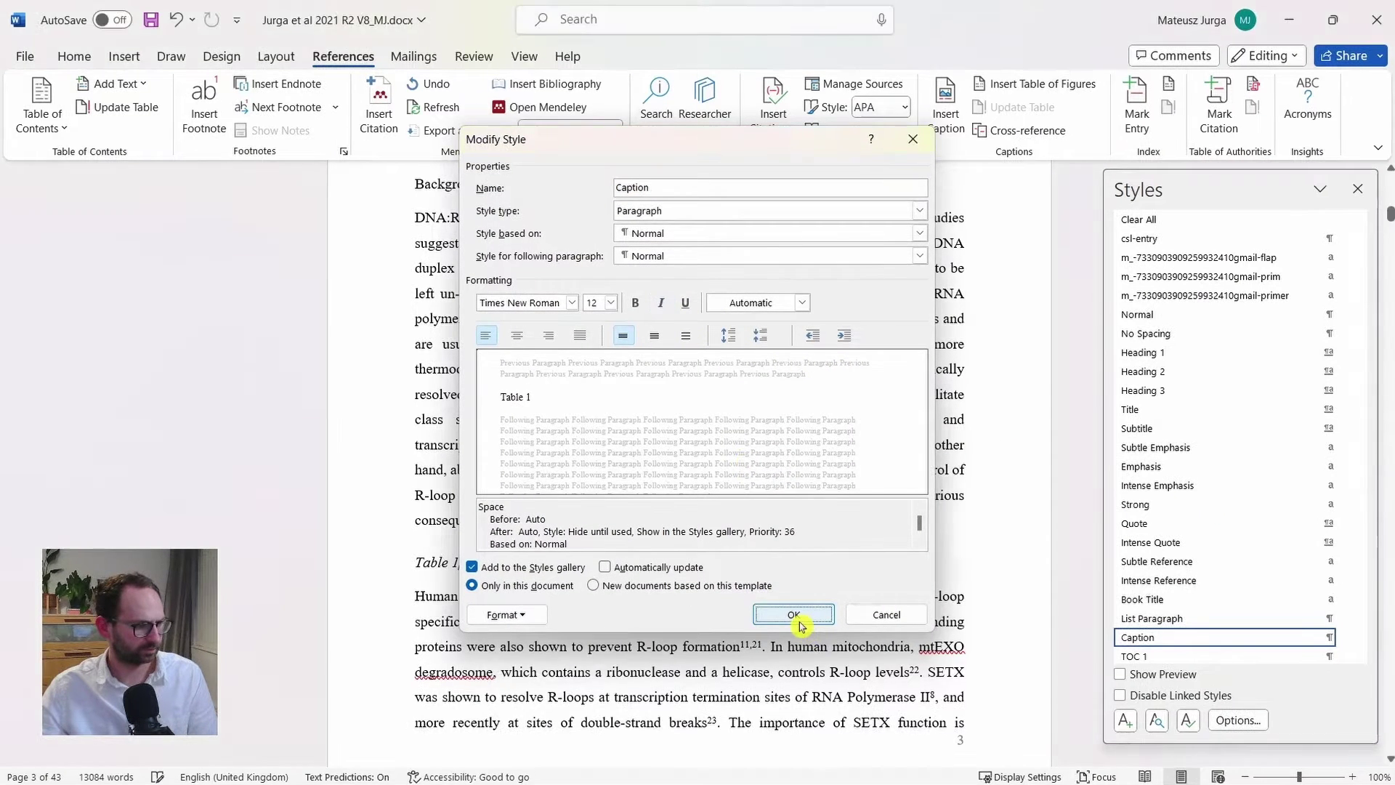
{"action": "left_click", "coordinate": [796, 615]}
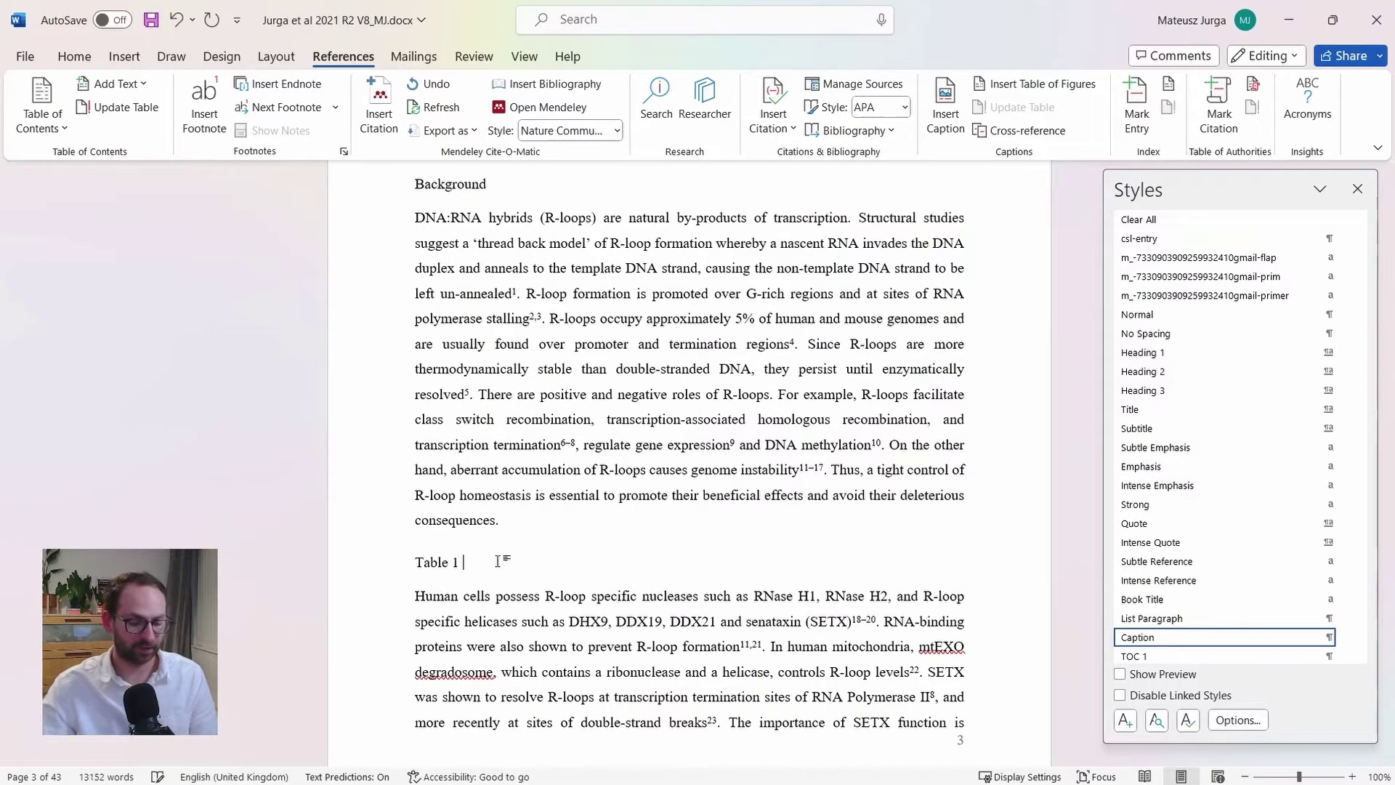
{"action": "type", "text": "ABC"}
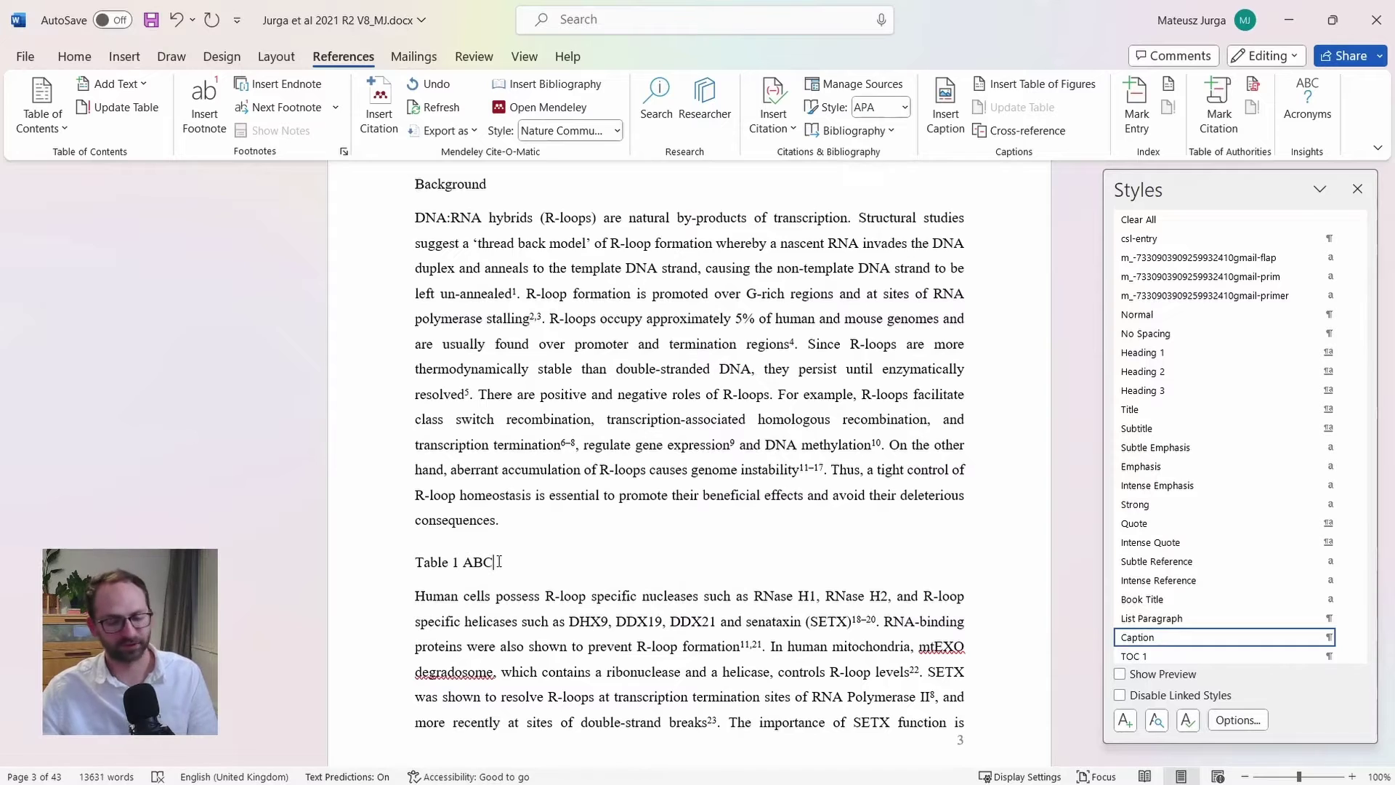
Step: Insert a parenthesised cross-reference to the entire "Table 1 ABC" caption before the full stop ending the first Background paragraph
{"action": "left_click", "coordinate": [498, 519]}
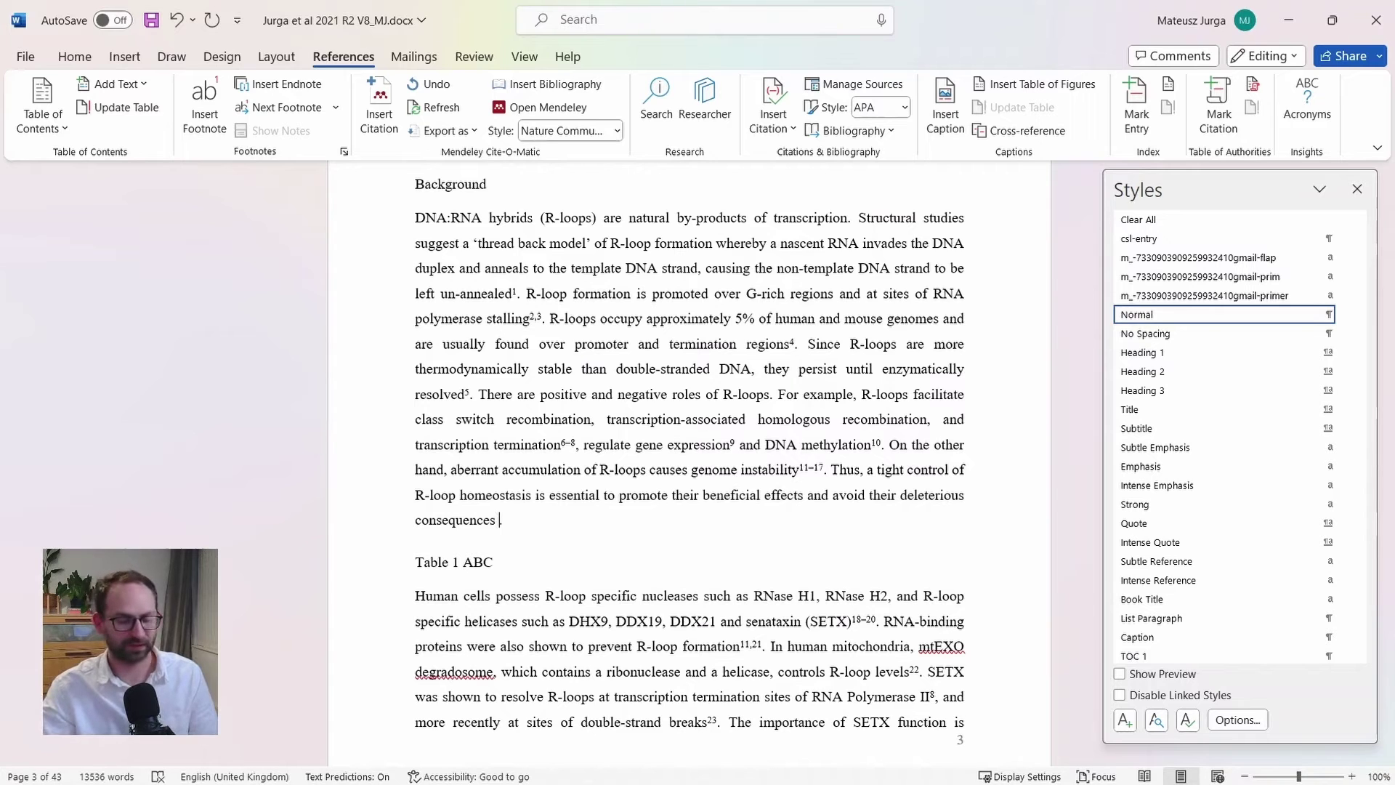
{"action": "type", "text": "("}
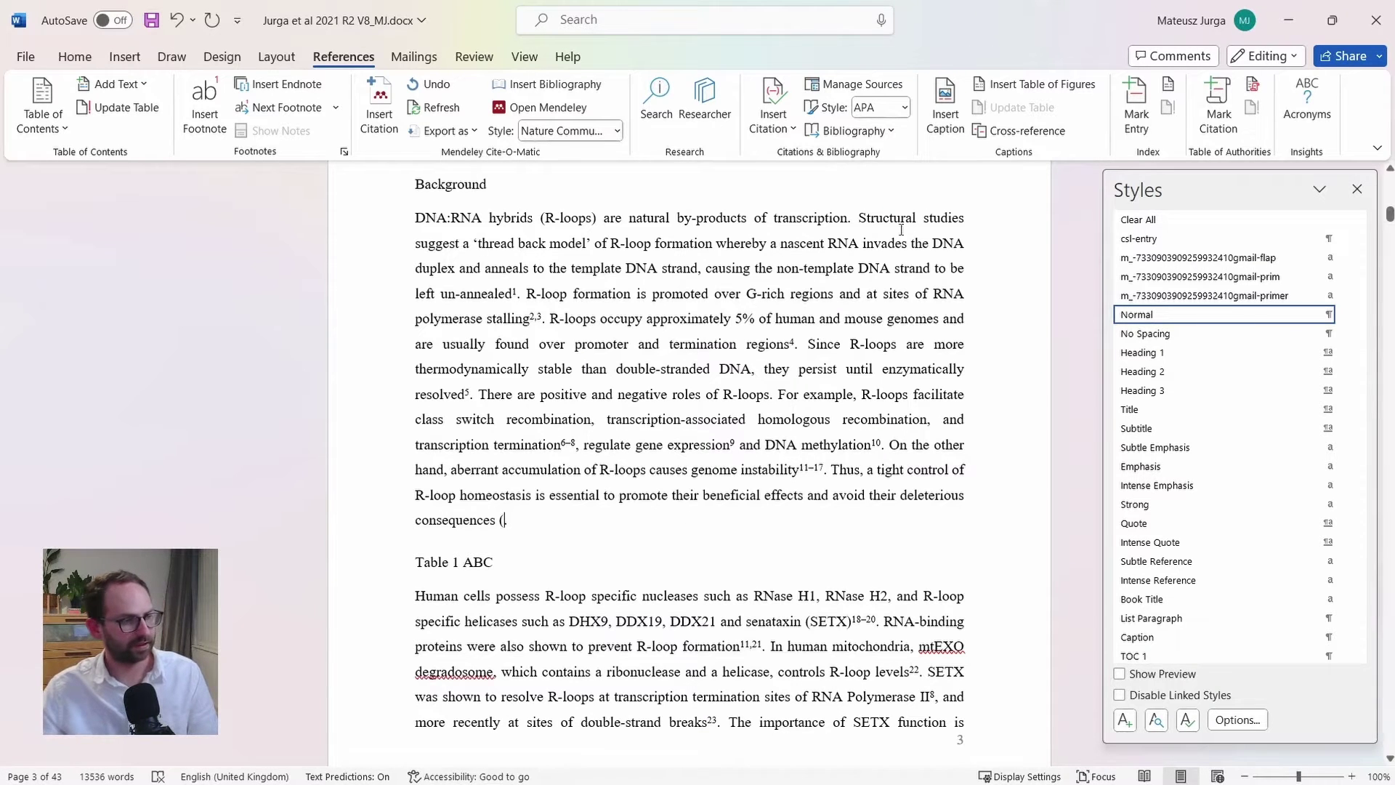
{"action": "left_click", "coordinate": [1031, 132]}
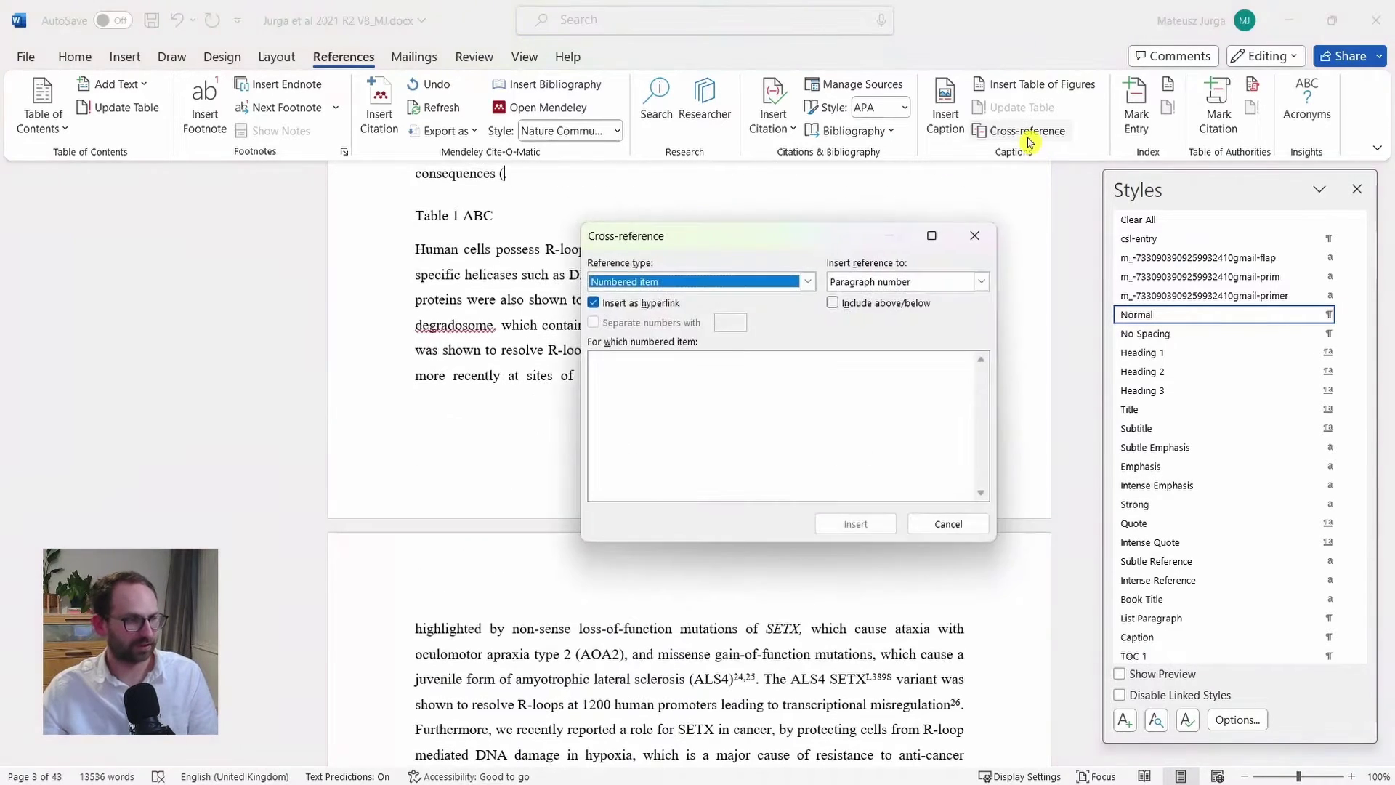
{"action": "left_click", "coordinate": [807, 282]}
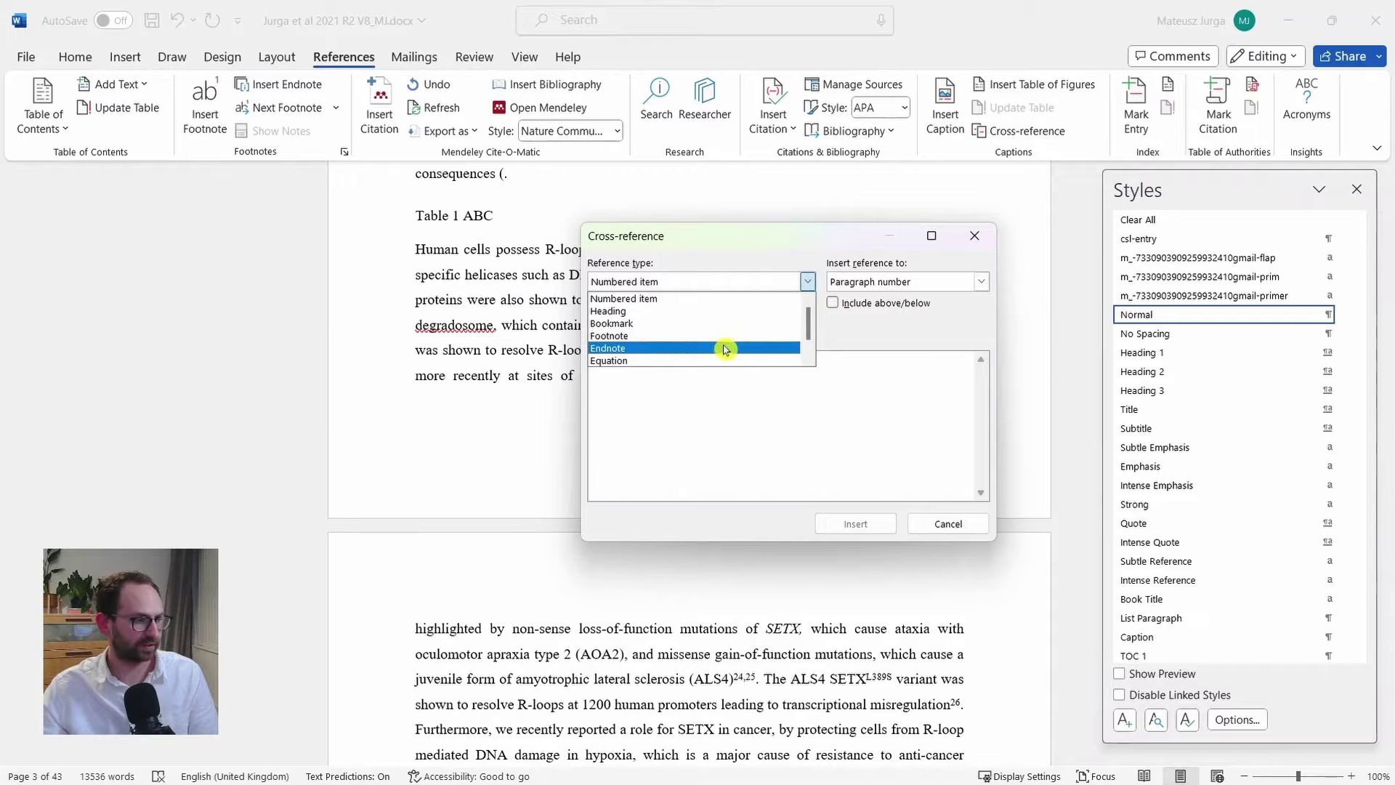
{"action": "scroll", "coordinate": [719, 356], "scroll_direction": "down", "scroll_amount": 2}
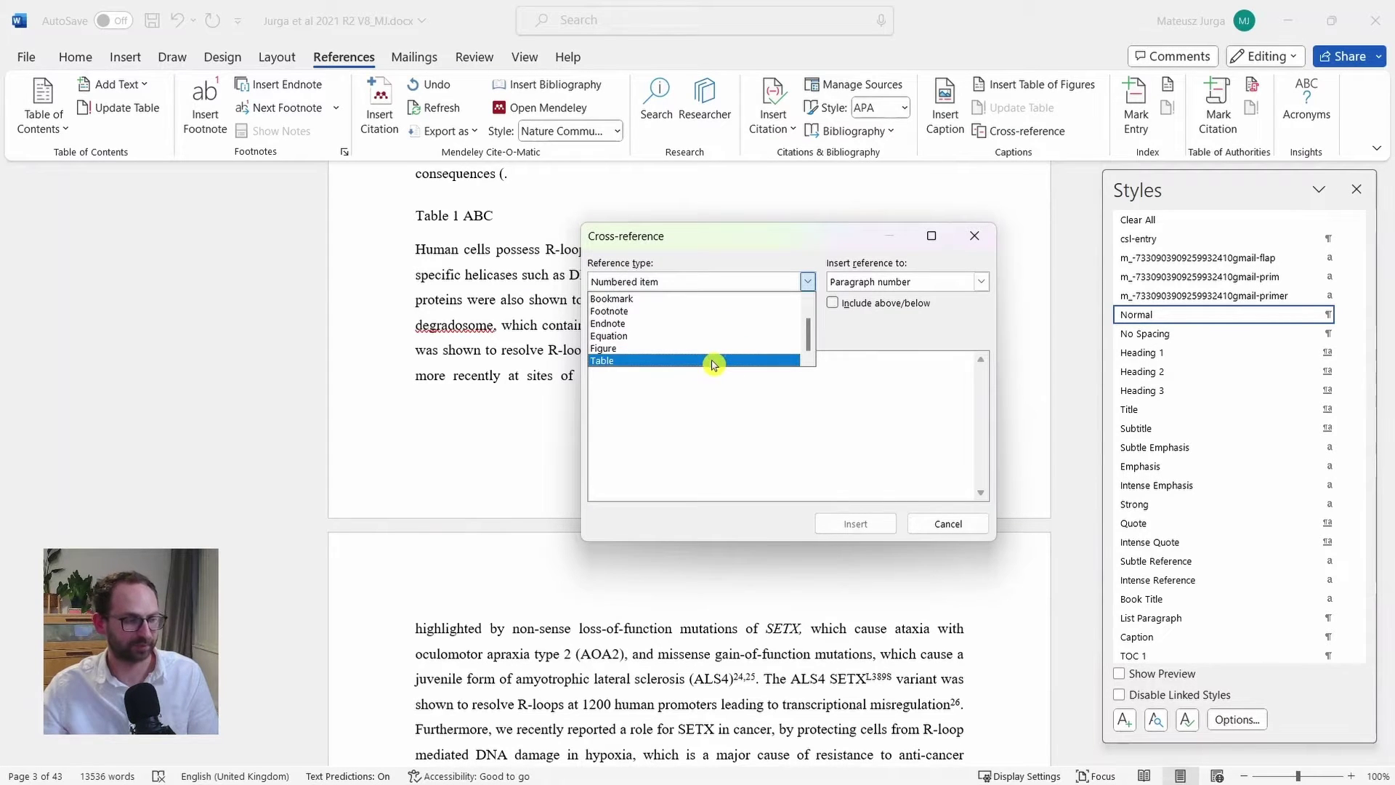
{"action": "left_click", "coordinate": [714, 362]}
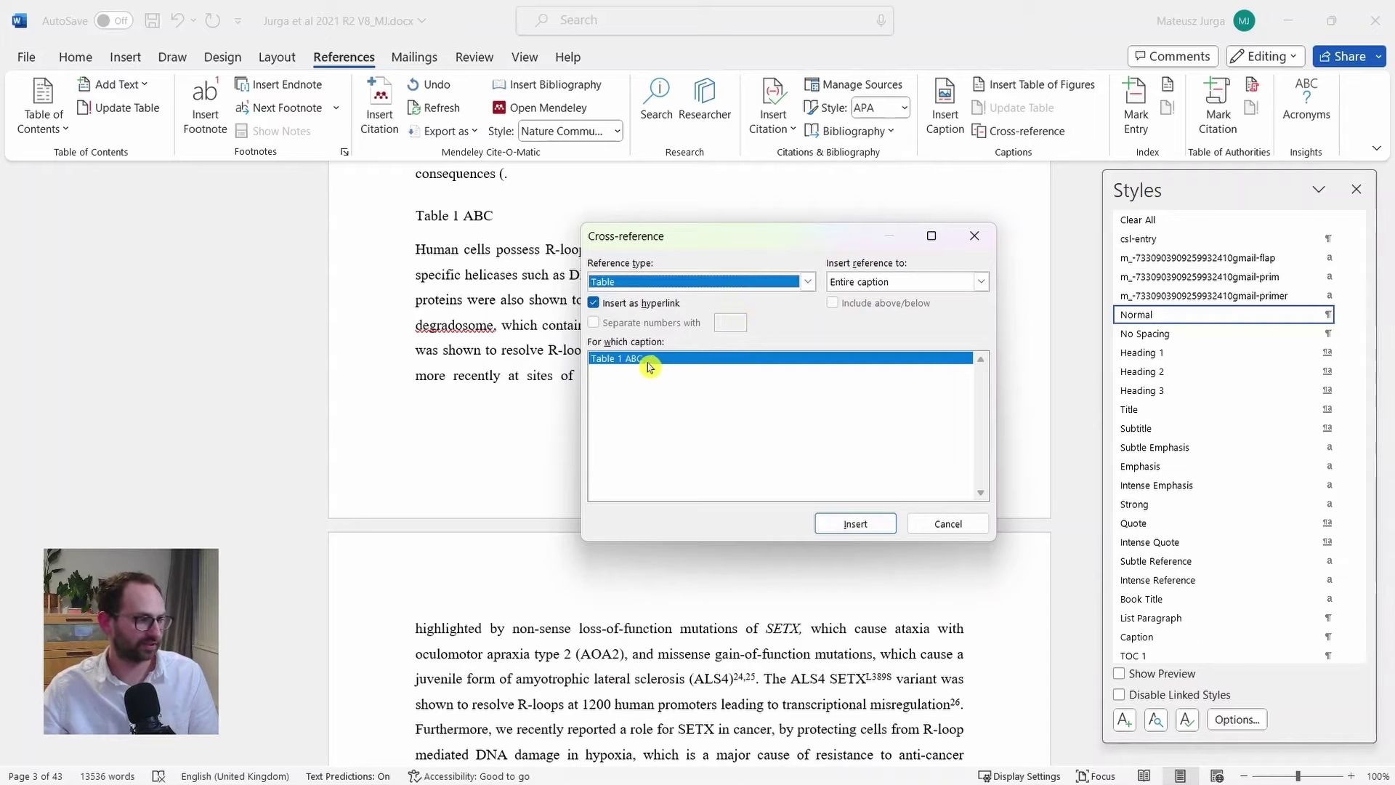
{"action": "left_click", "coordinate": [850, 523]}
{"action": "left_click", "coordinate": [937, 523]}
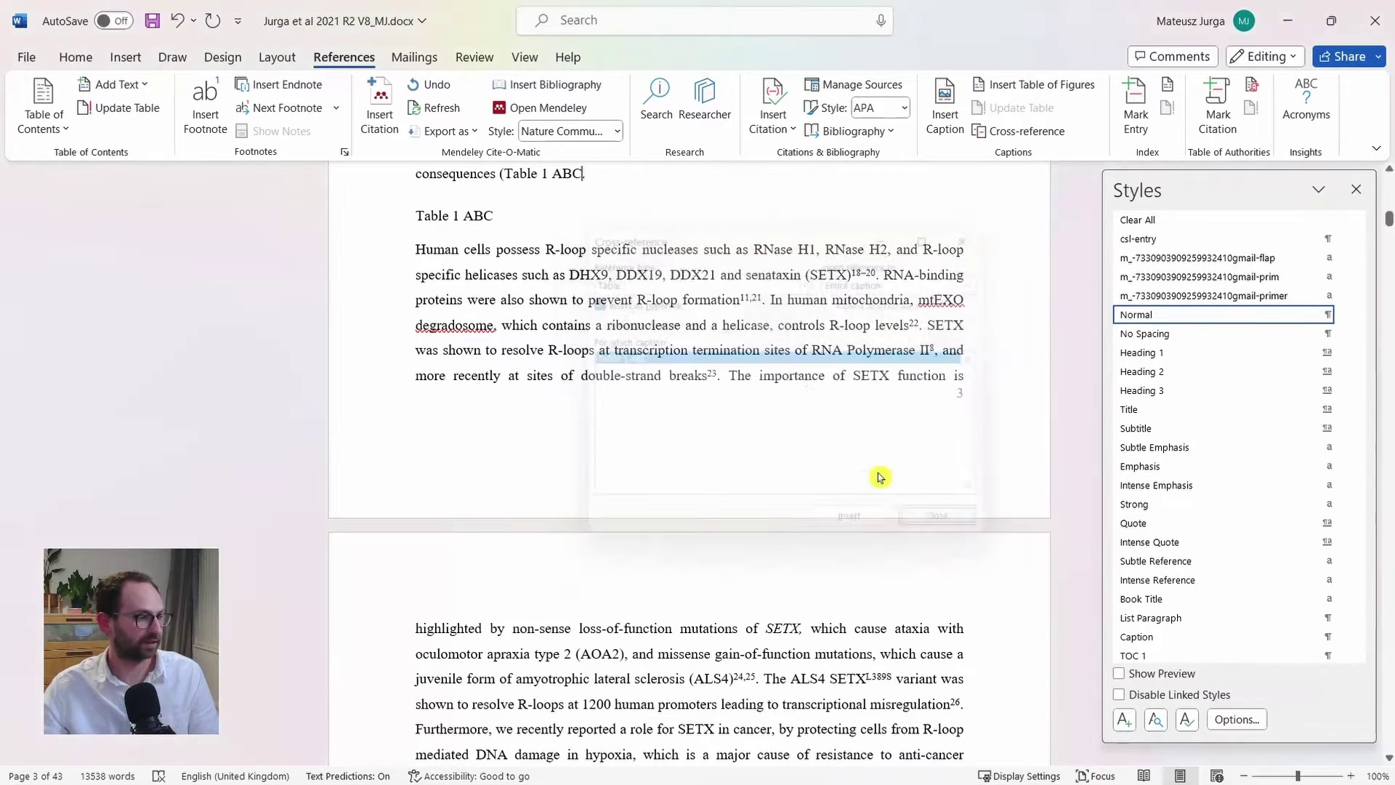
{"action": "scroll", "coordinate": [727, 305], "scroll_direction": "up", "scroll_amount": 3}
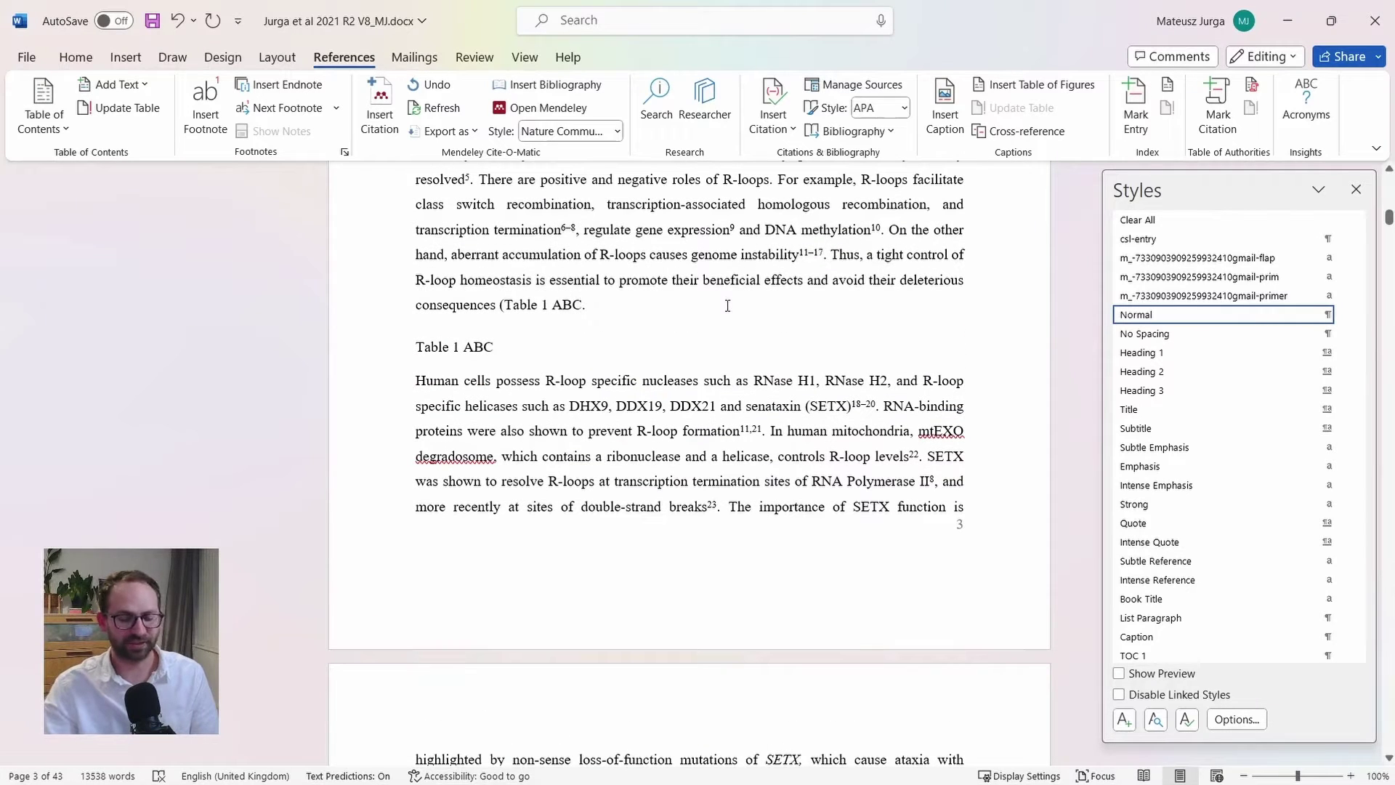
{"action": "type", "text": ")"}
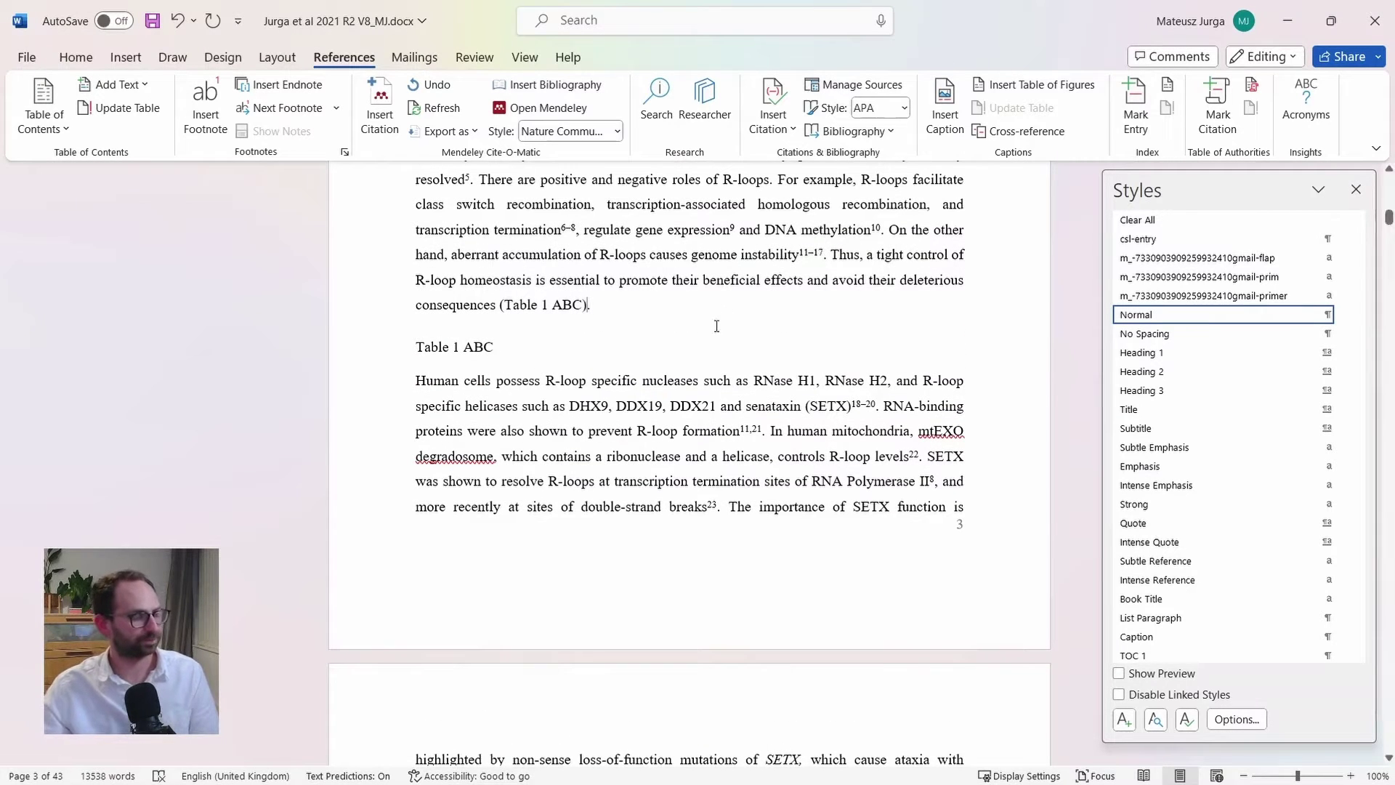
Step: Follow the "Table 1 ABC" cross-reference at the end of the first Background paragraph to its caption
{"action": "scroll", "coordinate": [716, 326], "scroll_direction": "up", "scroll_amount": 5}
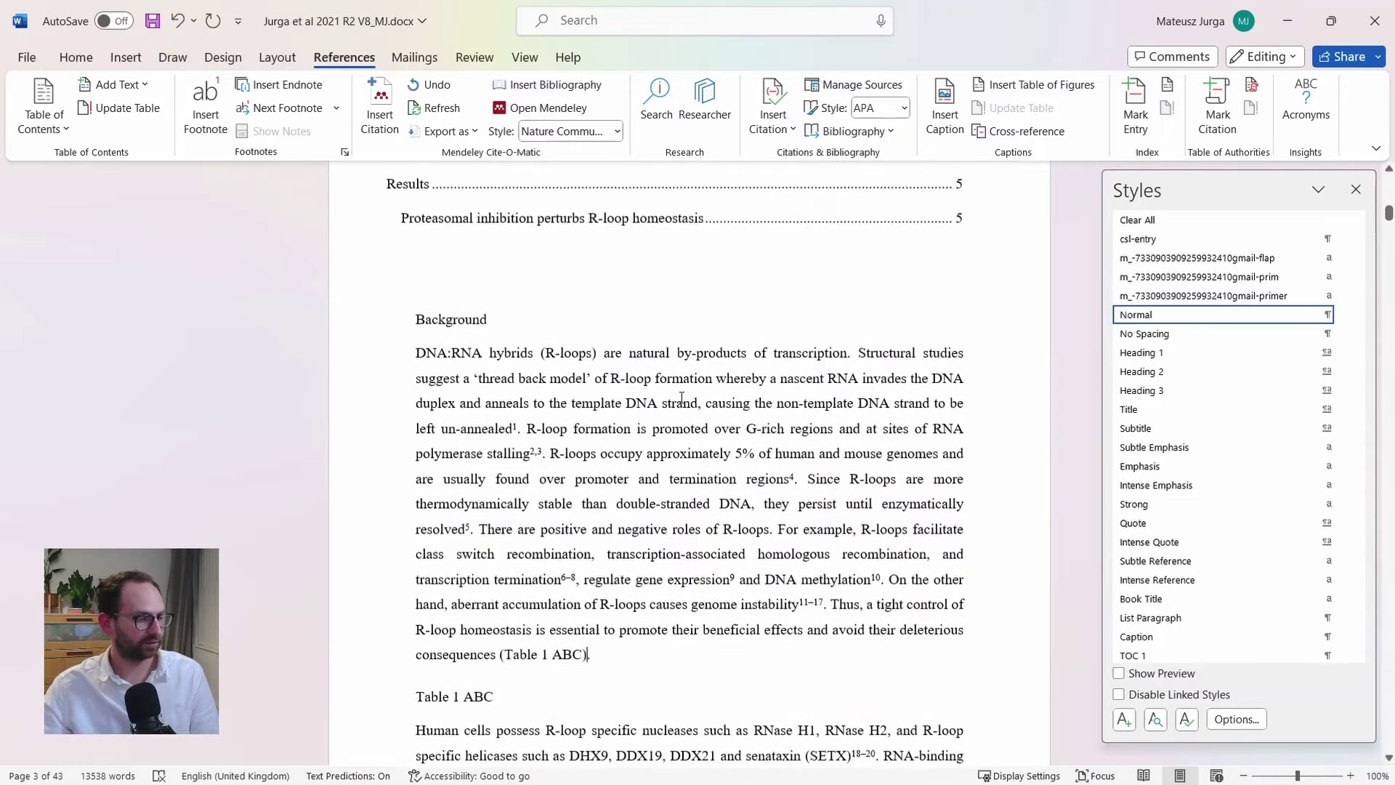
{"action": "scroll", "coordinate": [681, 398], "scroll_direction": "up", "scroll_amount": 2}
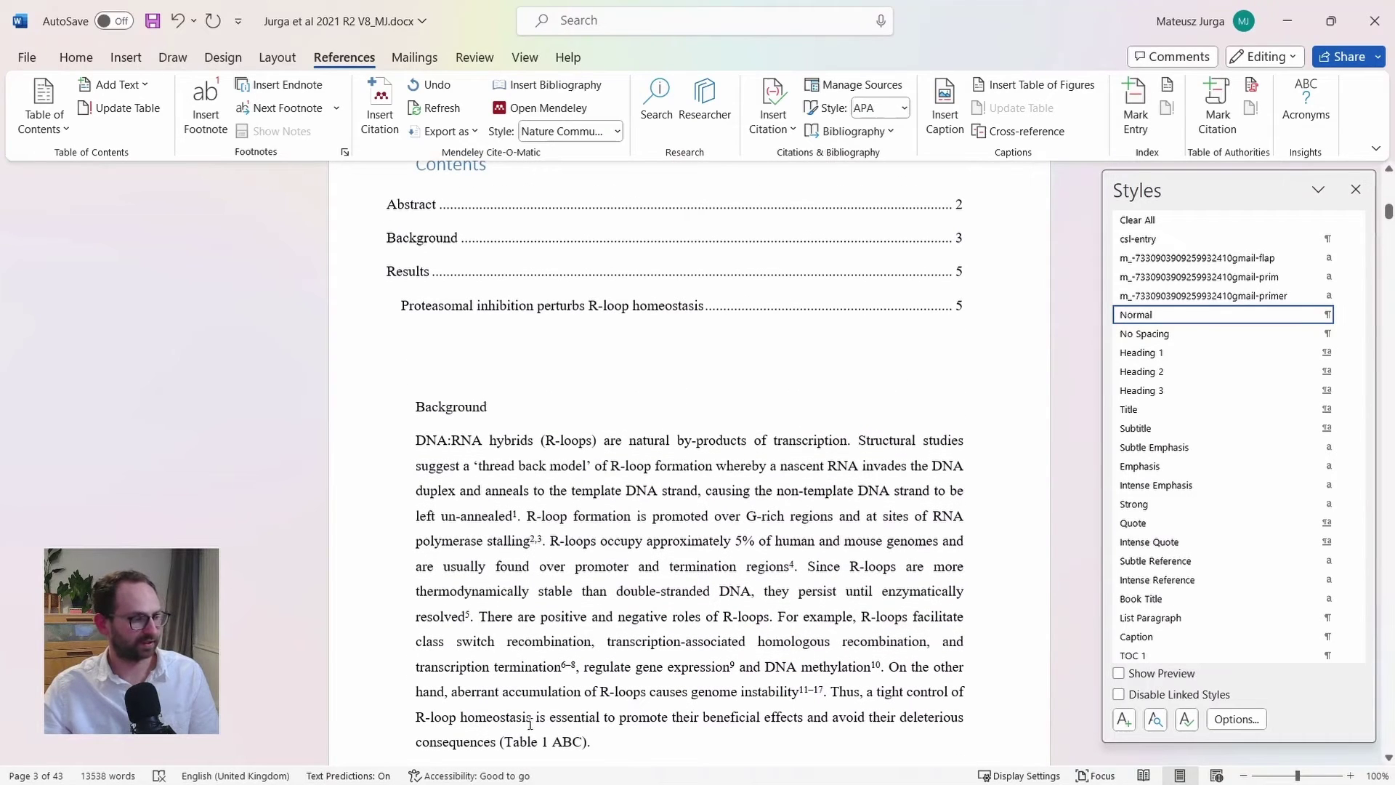
{"action": "left_click", "coordinate": [548, 743], "text": "ctrl"}
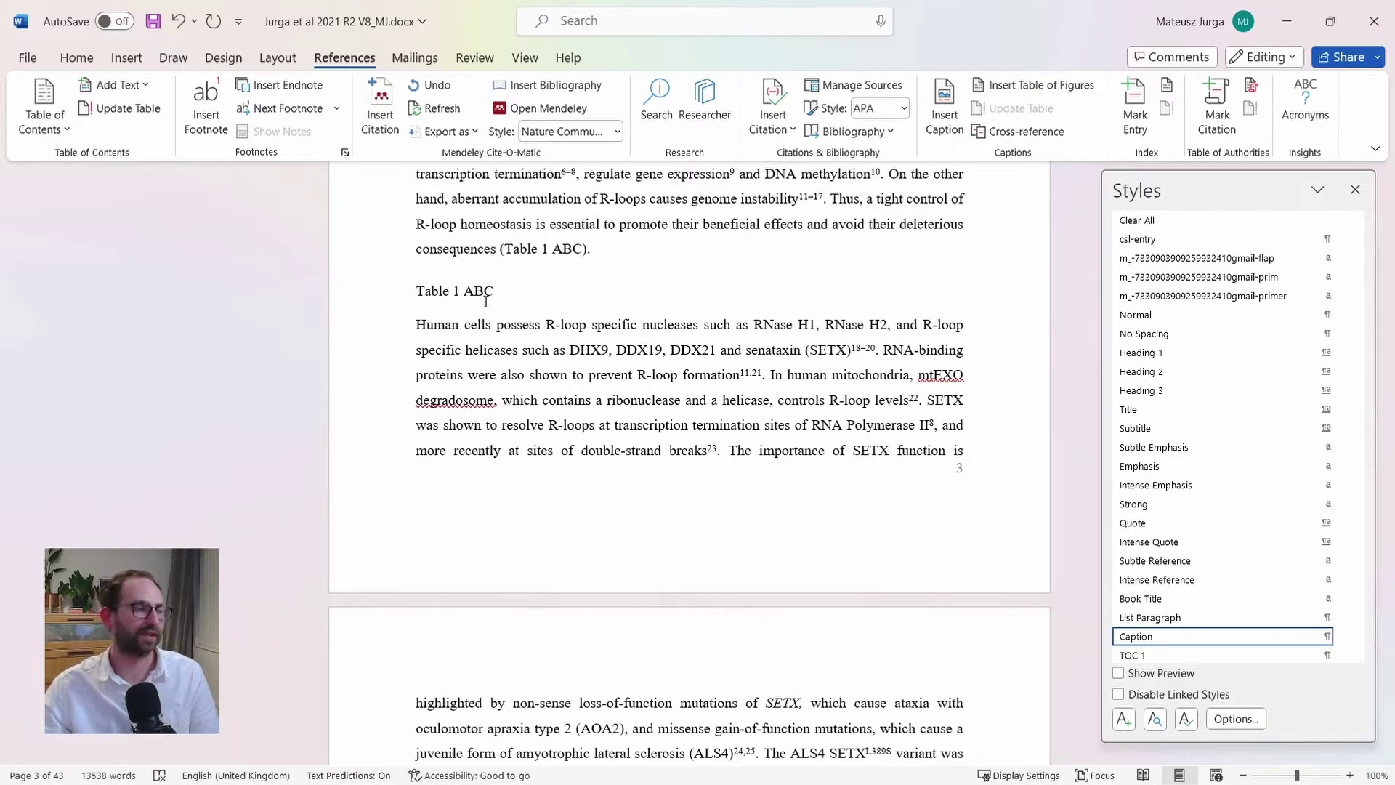
Step: Insert another caption with the Table label on a new line above the existing "Table 1 ABC" caption
{"action": "scroll", "coordinate": [603, 320], "scroll_direction": "up", "scroll_amount": 1}
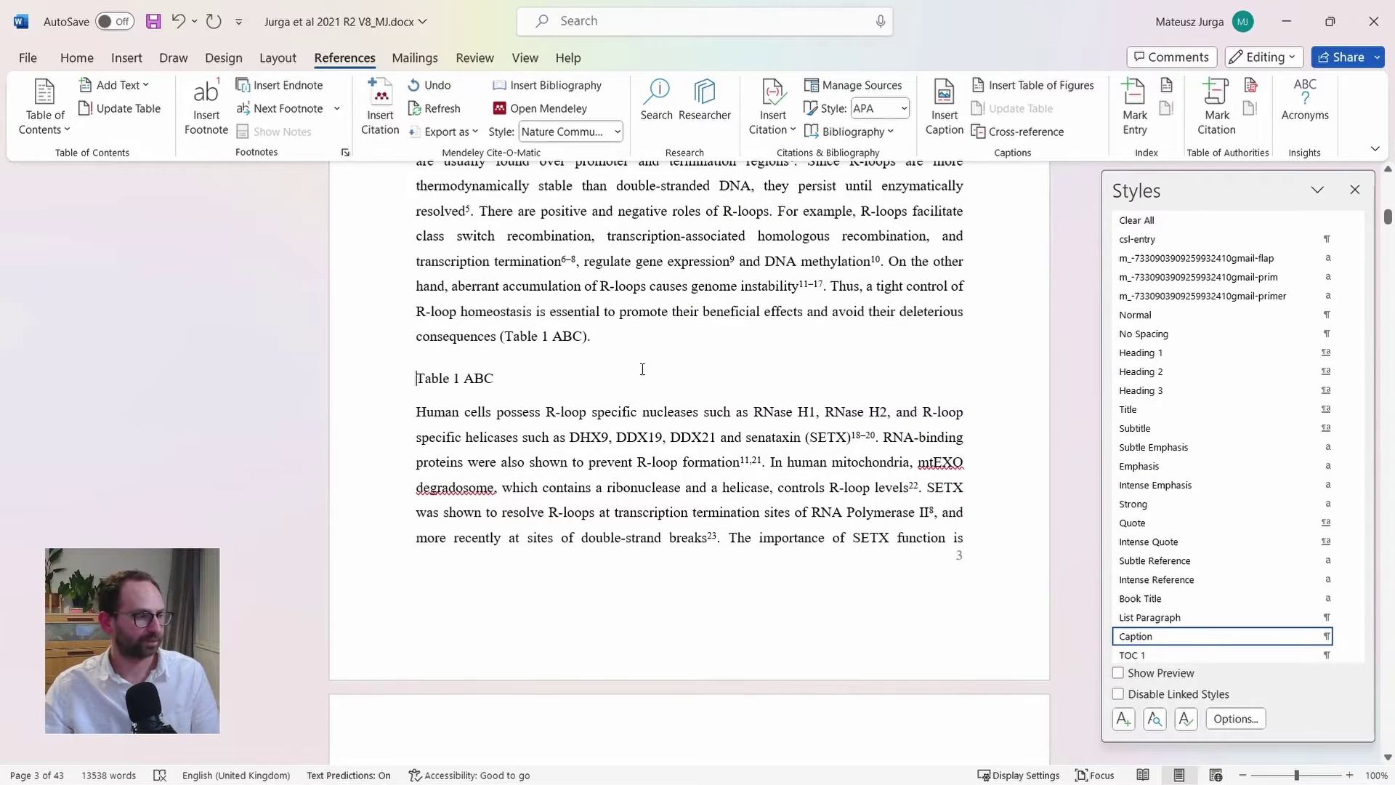
{"action": "scroll", "coordinate": [642, 369], "scroll_direction": "up", "scroll_amount": 1}
{"action": "scroll", "coordinate": [566, 420], "scroll_direction": "up", "scroll_amount": 1}
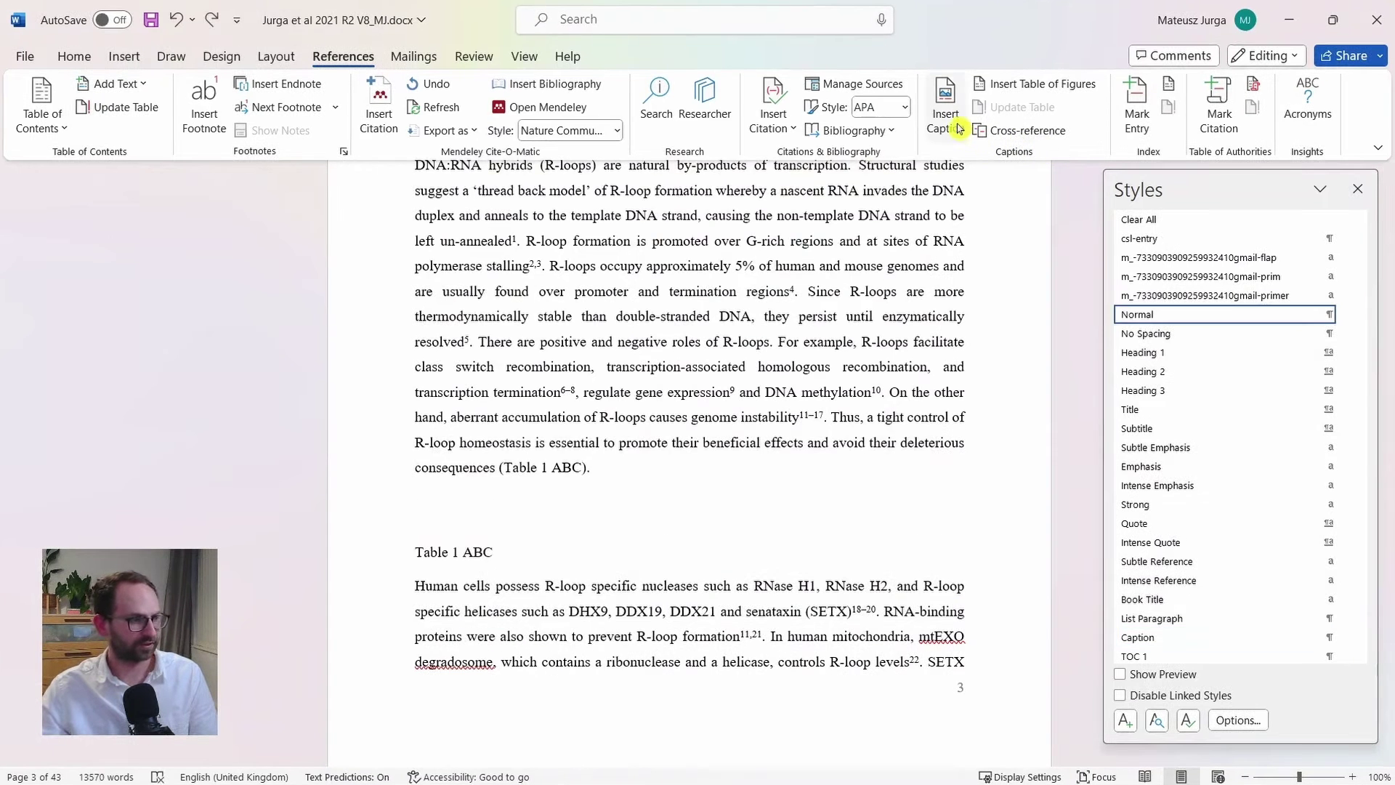
{"action": "left_click", "coordinate": [958, 128]}
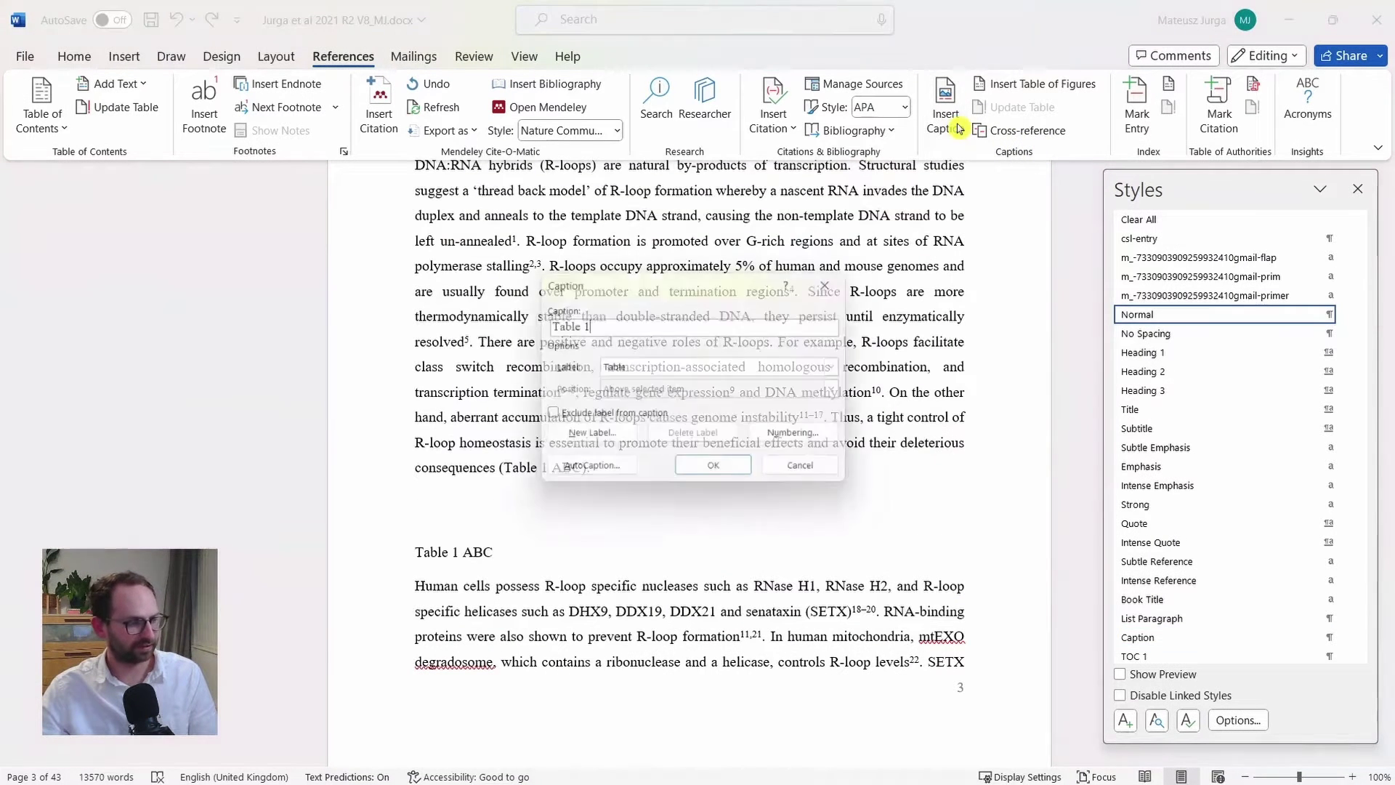
{"action": "left_click", "coordinate": [737, 468]}
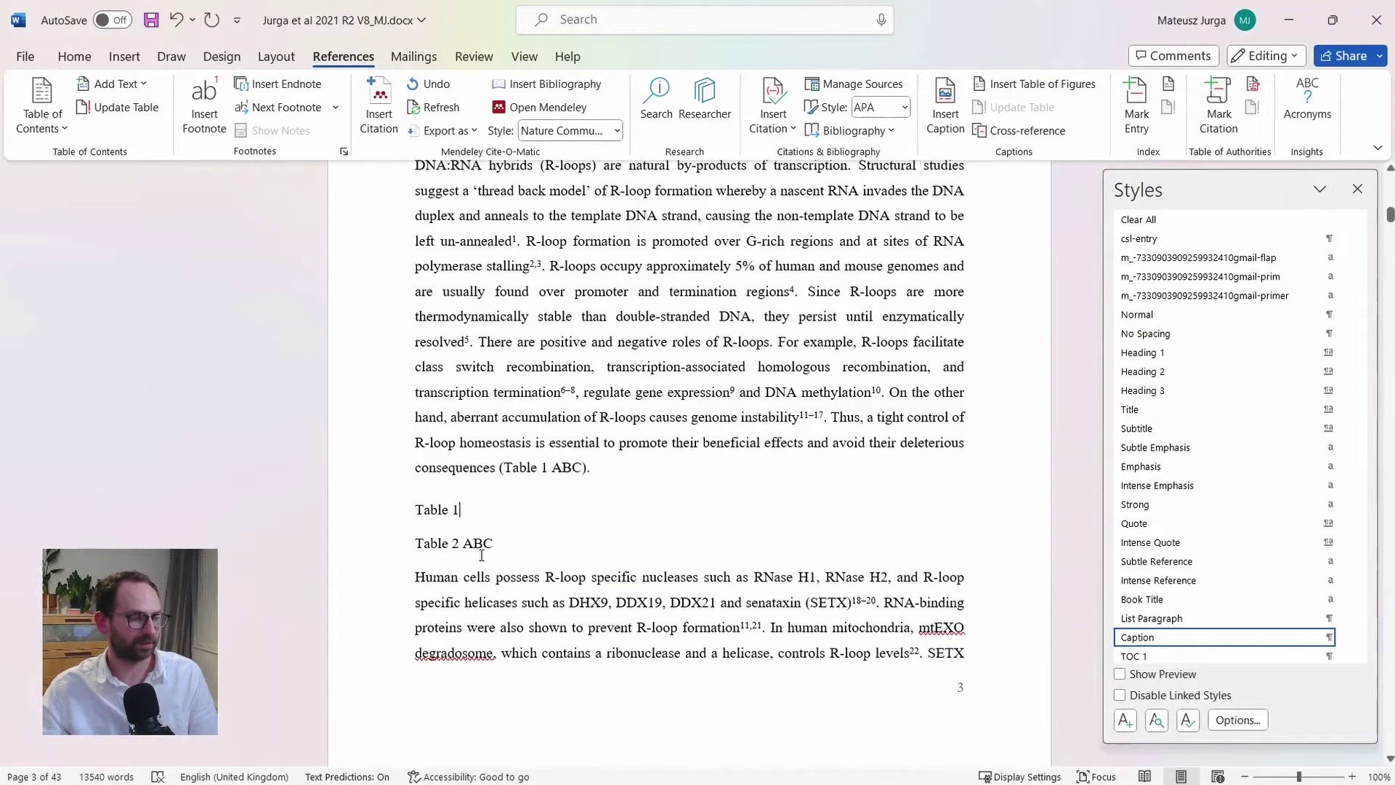
Step: Follow the in-text table cross-reference to its caption, and update the reference field to match the renumbered caption
{"action": "left_click", "coordinate": [547, 469], "text": "ctrl"}
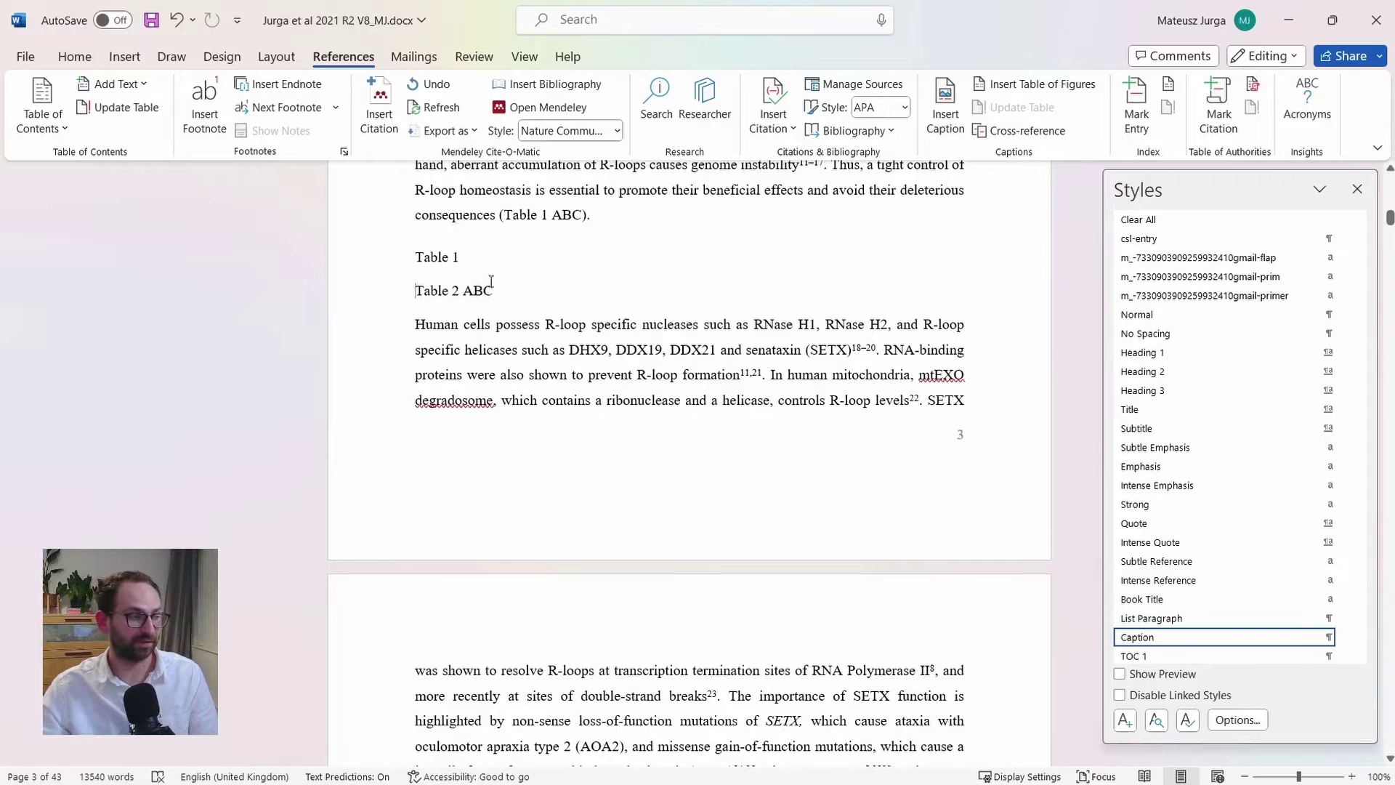
{"action": "left_click", "coordinate": [538, 215]}
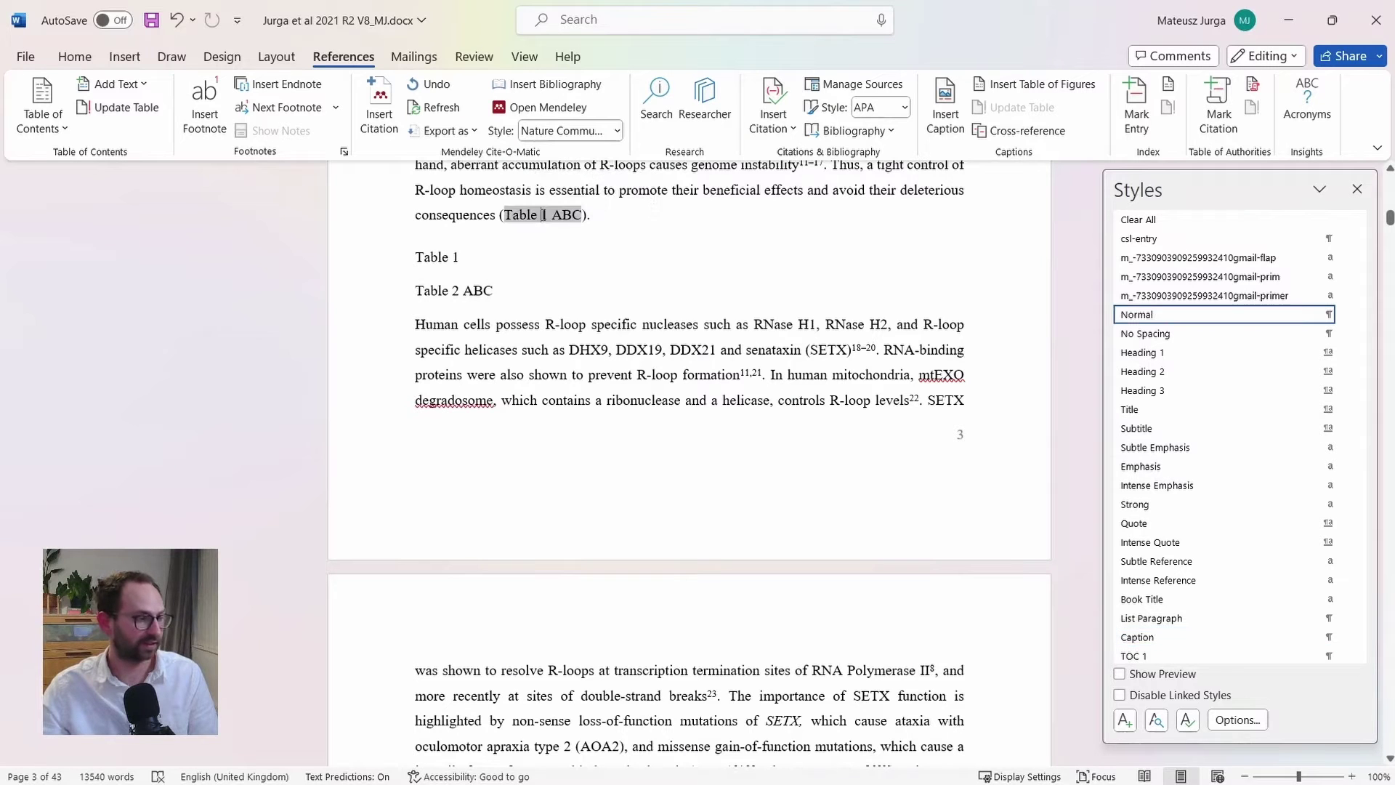
{"action": "right_click", "coordinate": [540, 215]}
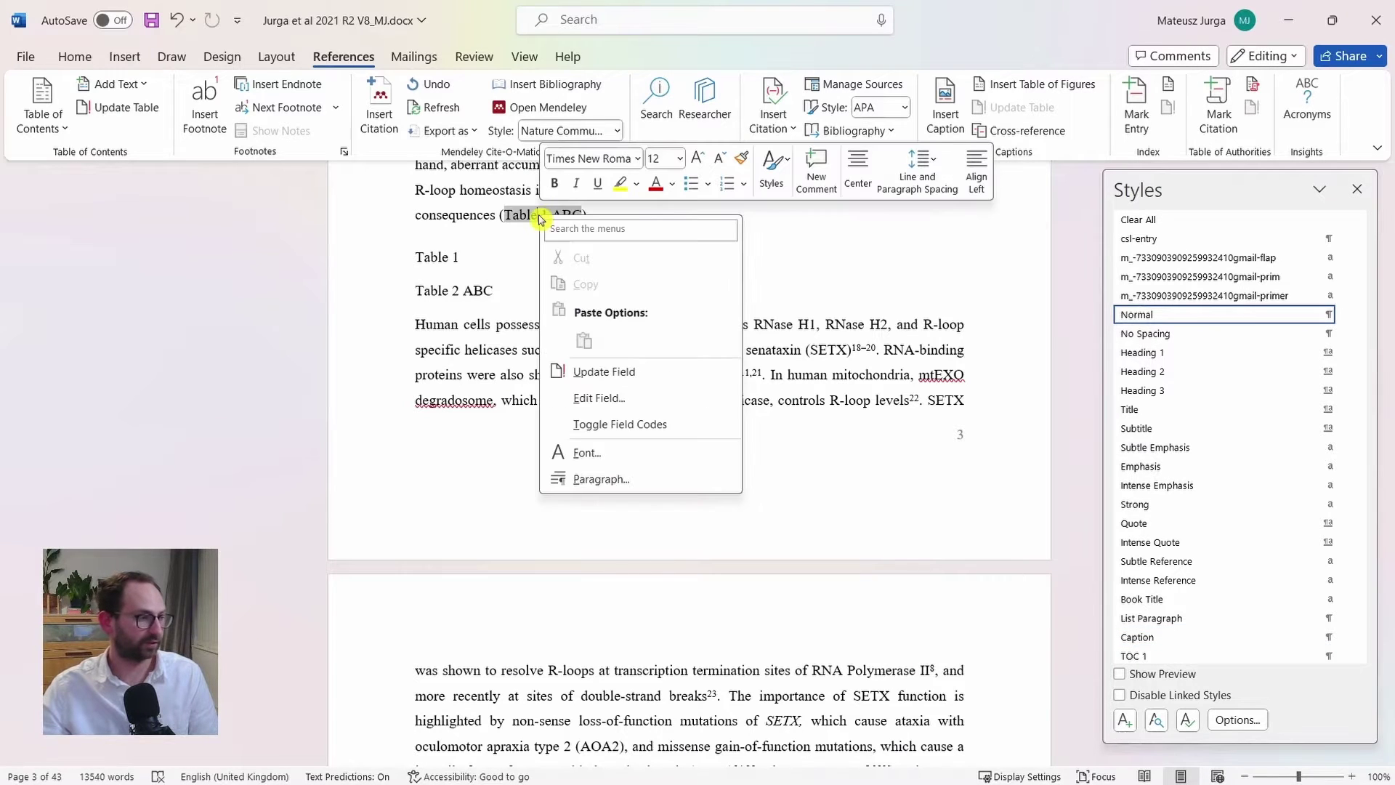
{"action": "left_click", "coordinate": [610, 371]}
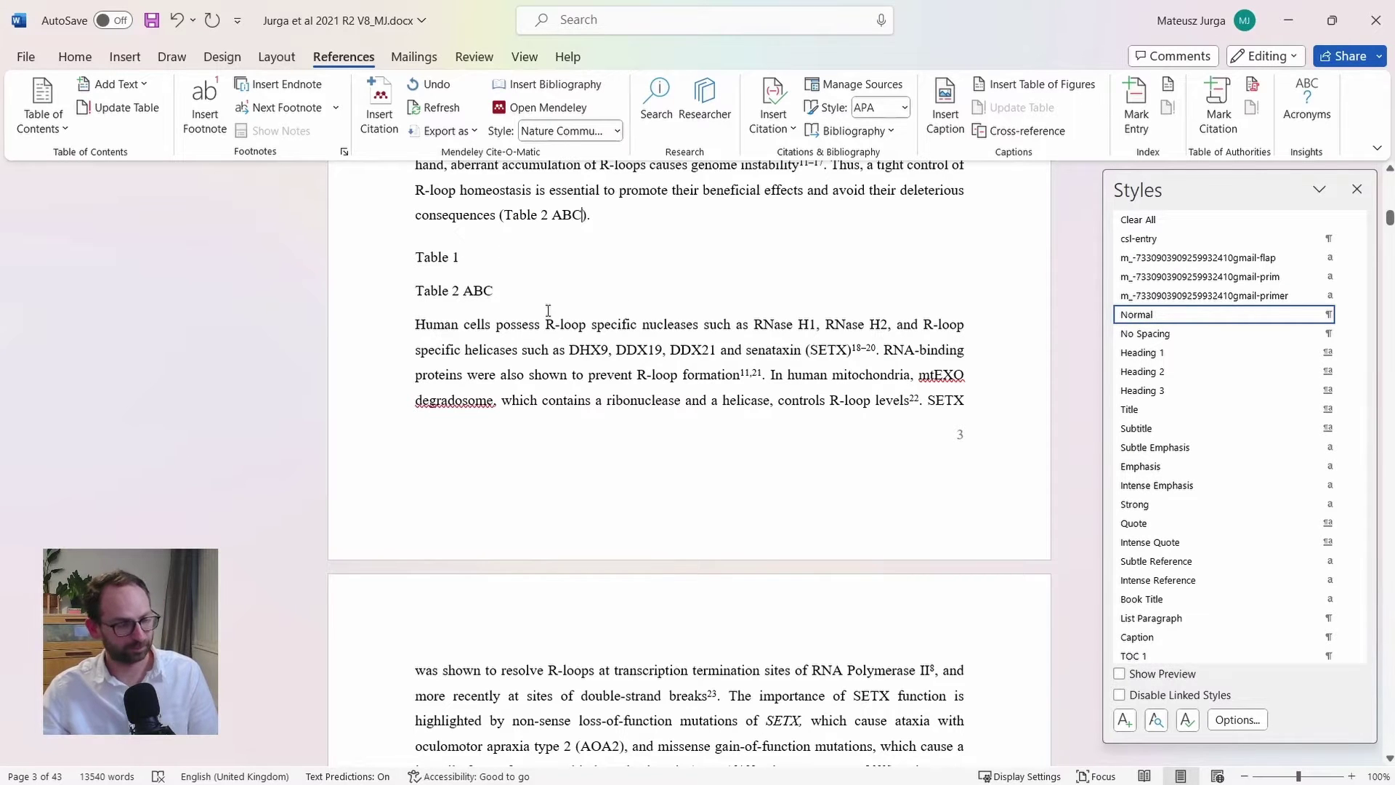
Step: Insert a table of figures listing captions with the Table label between the table of contents and the Background heading
{"action": "scroll", "coordinate": [547, 324], "scroll_direction": "up", "scroll_amount": 1}
{"action": "scroll", "coordinate": [547, 324], "scroll_direction": "up", "scroll_amount": 5}
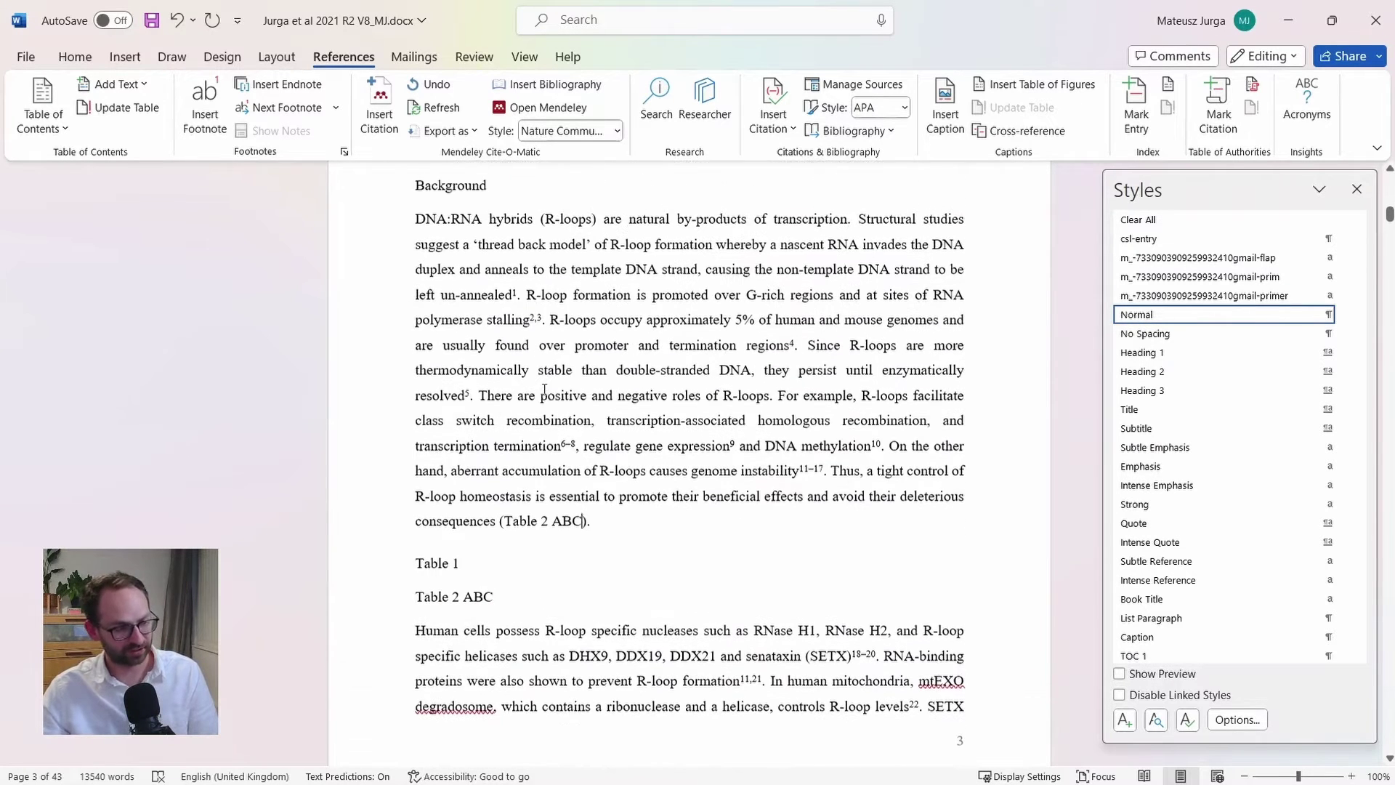
{"action": "scroll", "coordinate": [544, 392], "scroll_direction": "up", "scroll_amount": 2}
{"action": "left_click", "coordinate": [422, 412]}
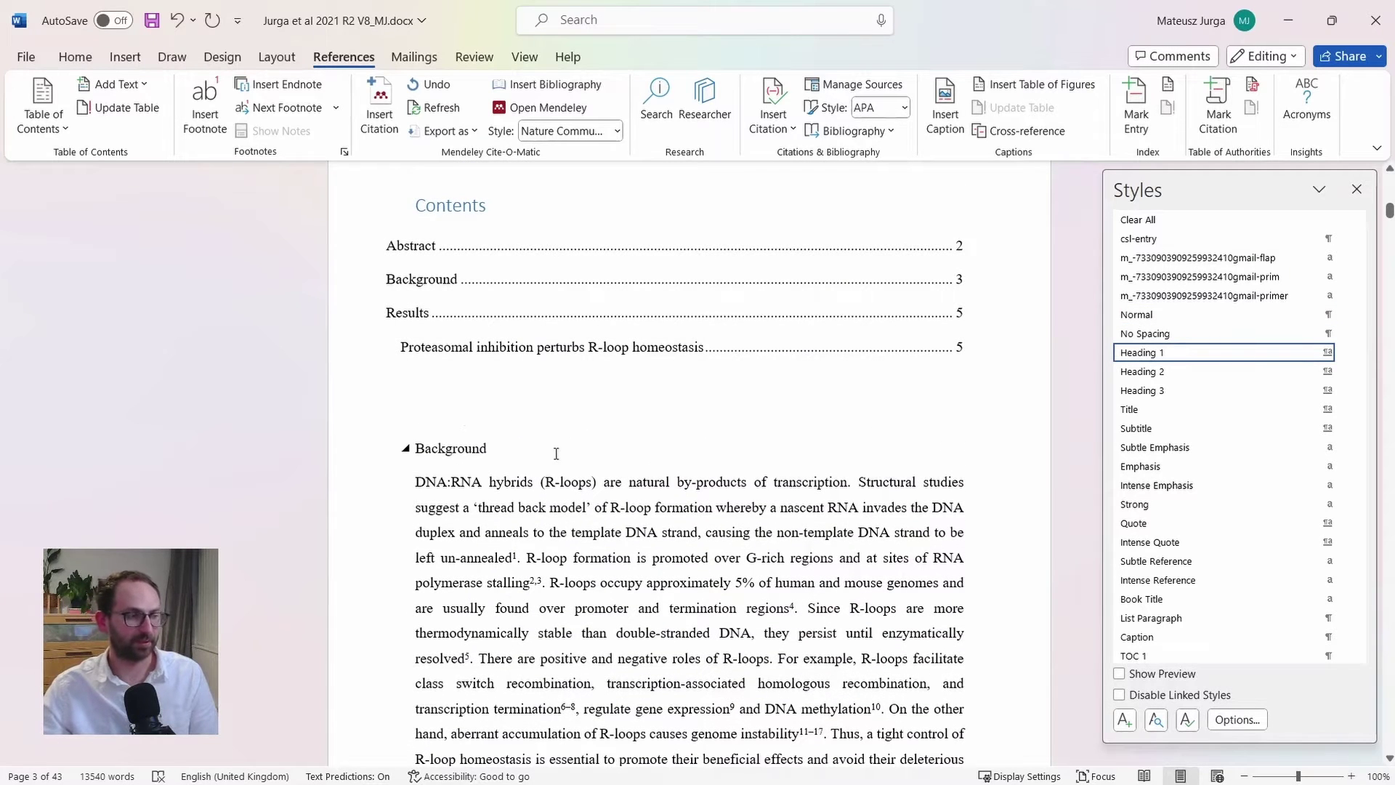
{"action": "left_click", "coordinate": [1057, 92]}
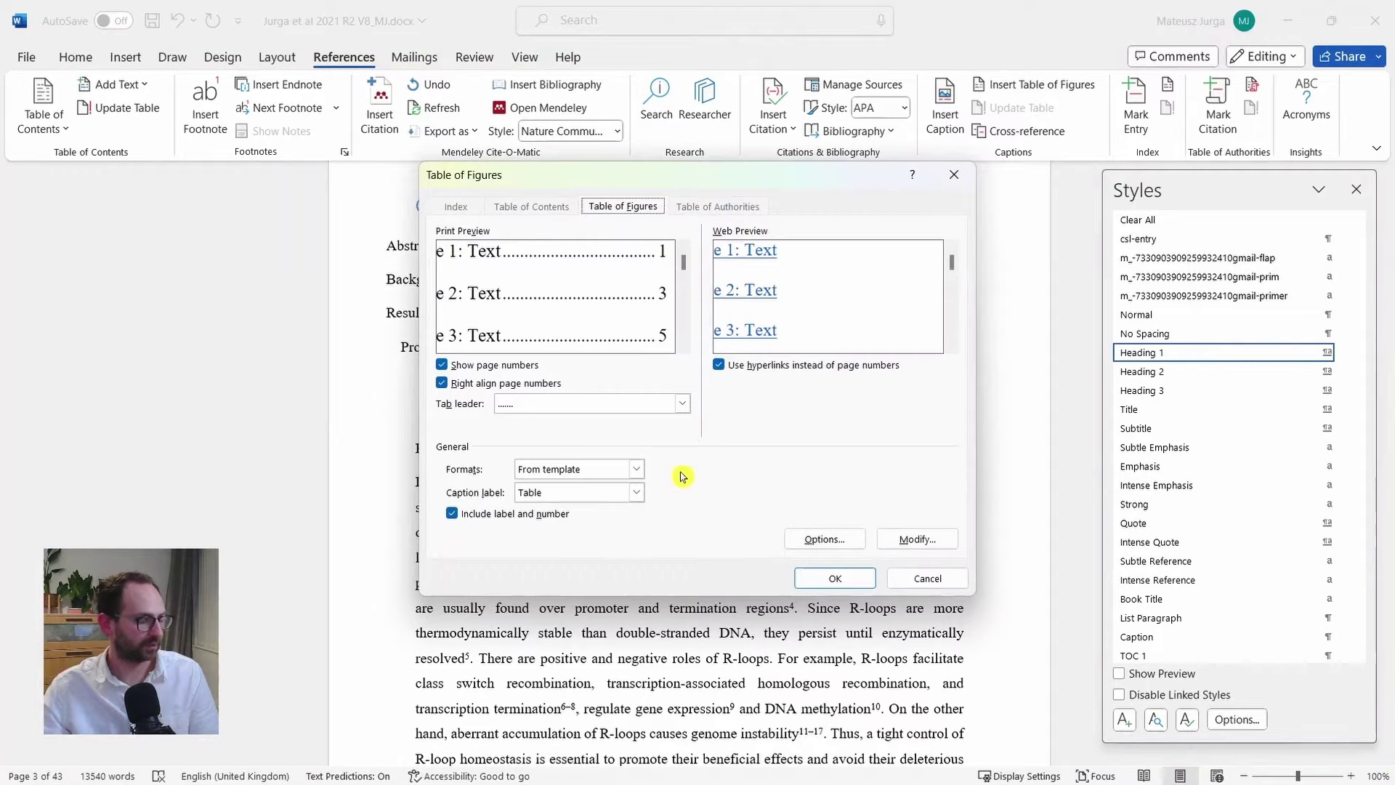
{"action": "left_click", "coordinate": [636, 493]}
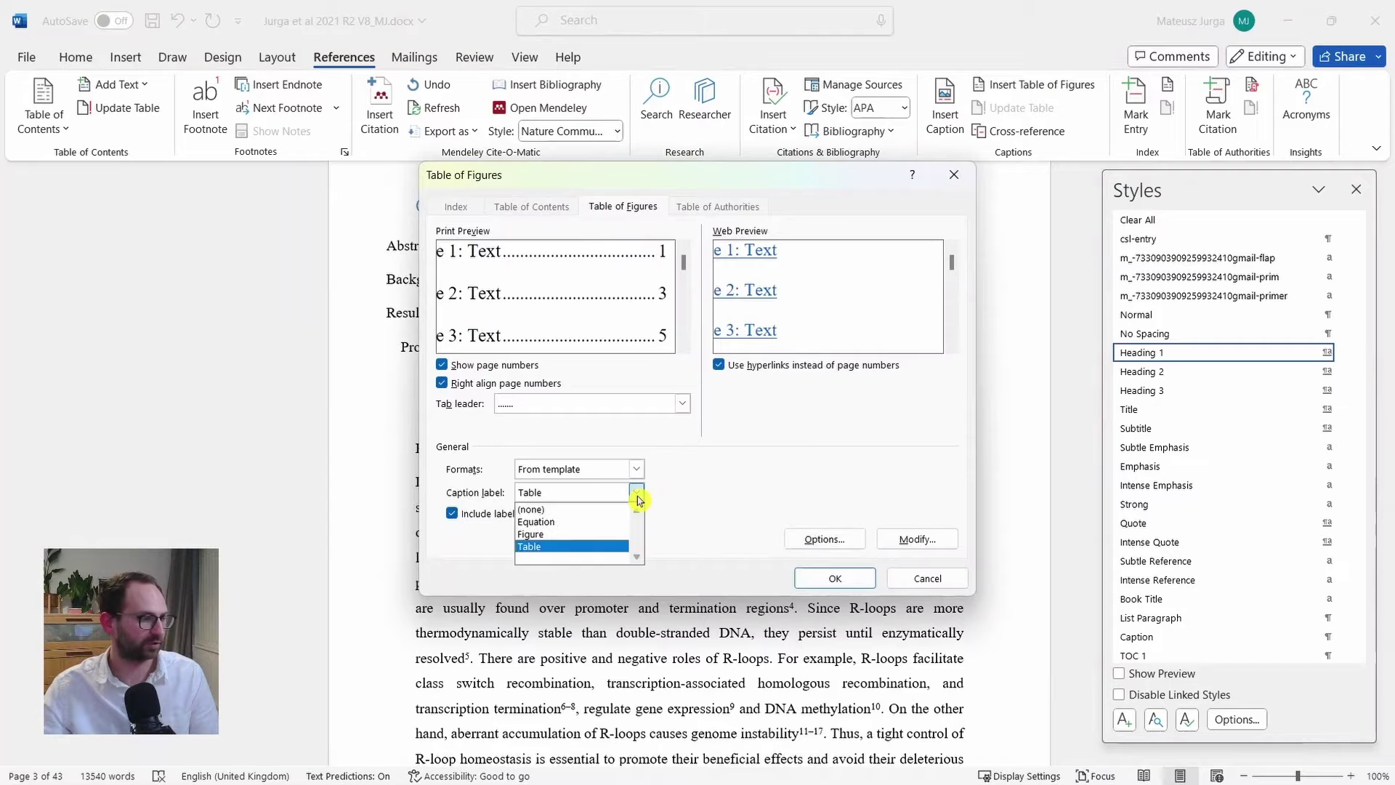
{"action": "left_click", "coordinate": [579, 547]}
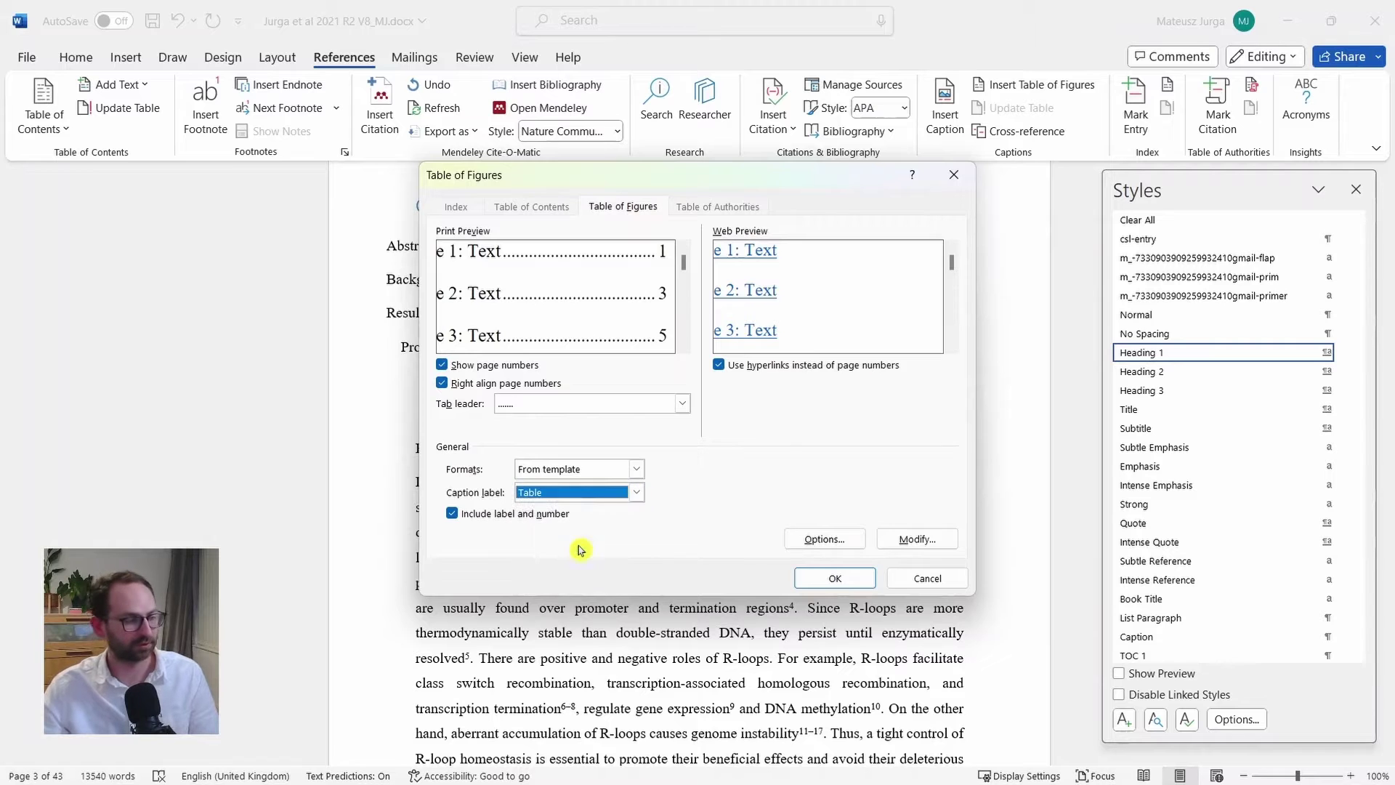
{"action": "left_click", "coordinate": [832, 581]}
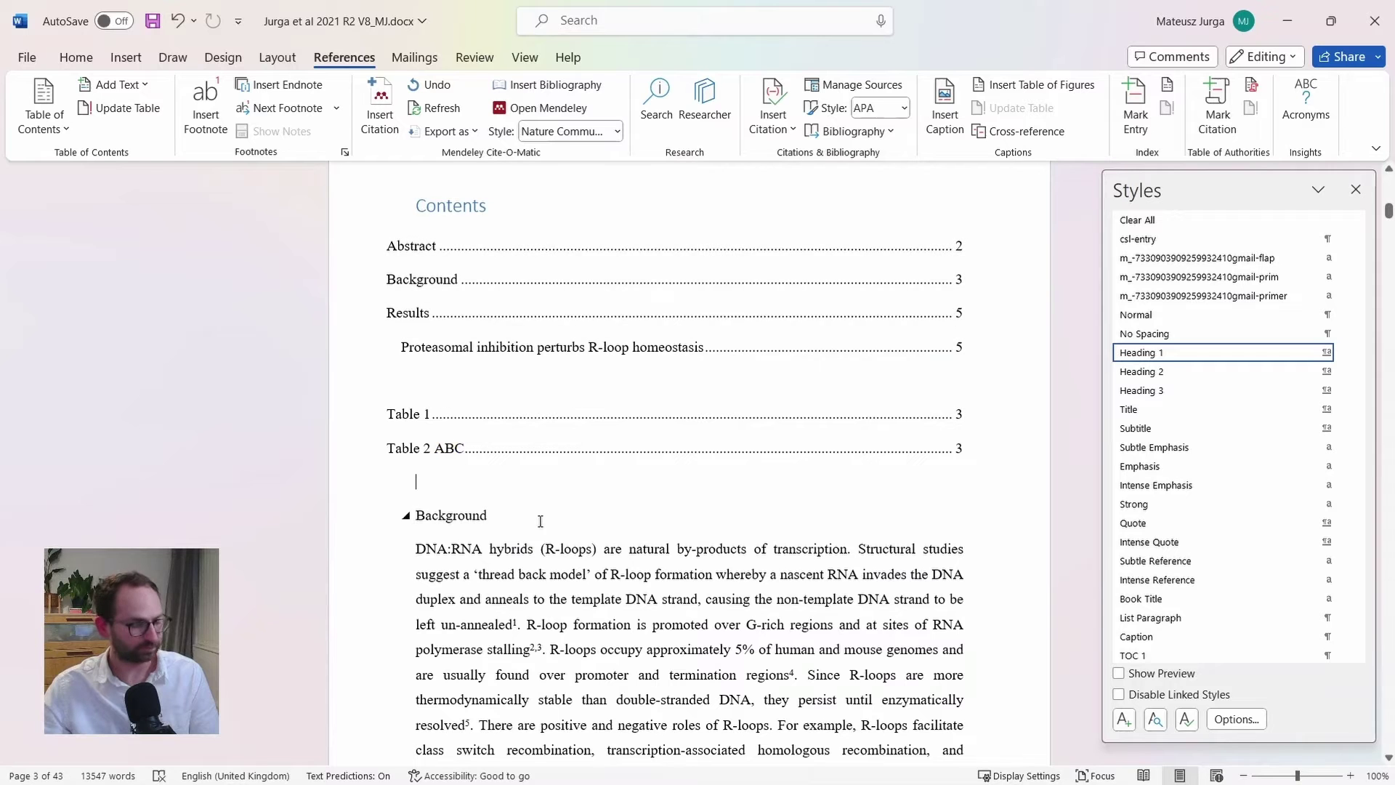
Step: Add the text "AAA" to the Table 1 caption below the first Background paragraph
{"action": "scroll", "coordinate": [541, 524], "scroll_direction": "down", "scroll_amount": 3}
{"action": "scroll", "coordinate": [542, 525], "scroll_direction": "down", "scroll_amount": 3}
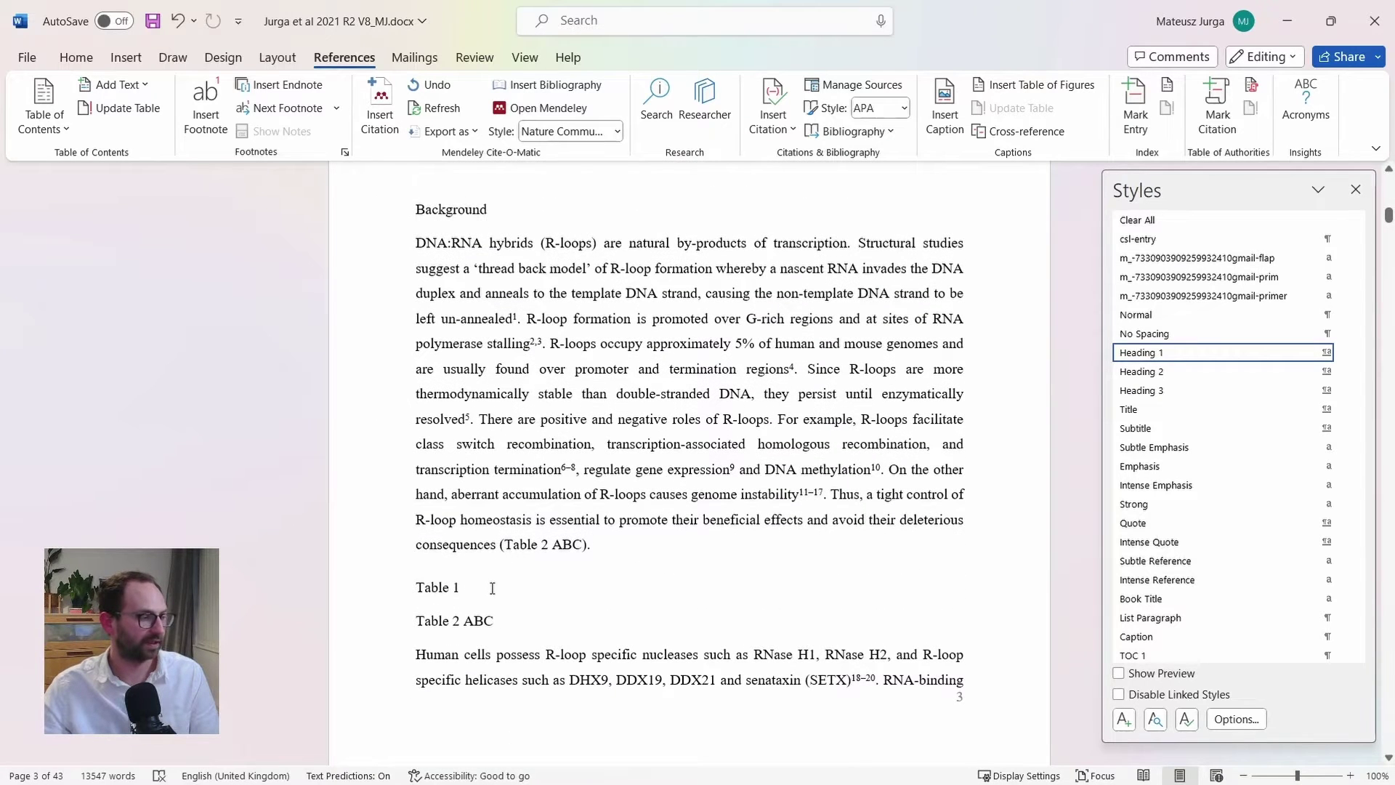
{"action": "left_click", "coordinate": [494, 587]}
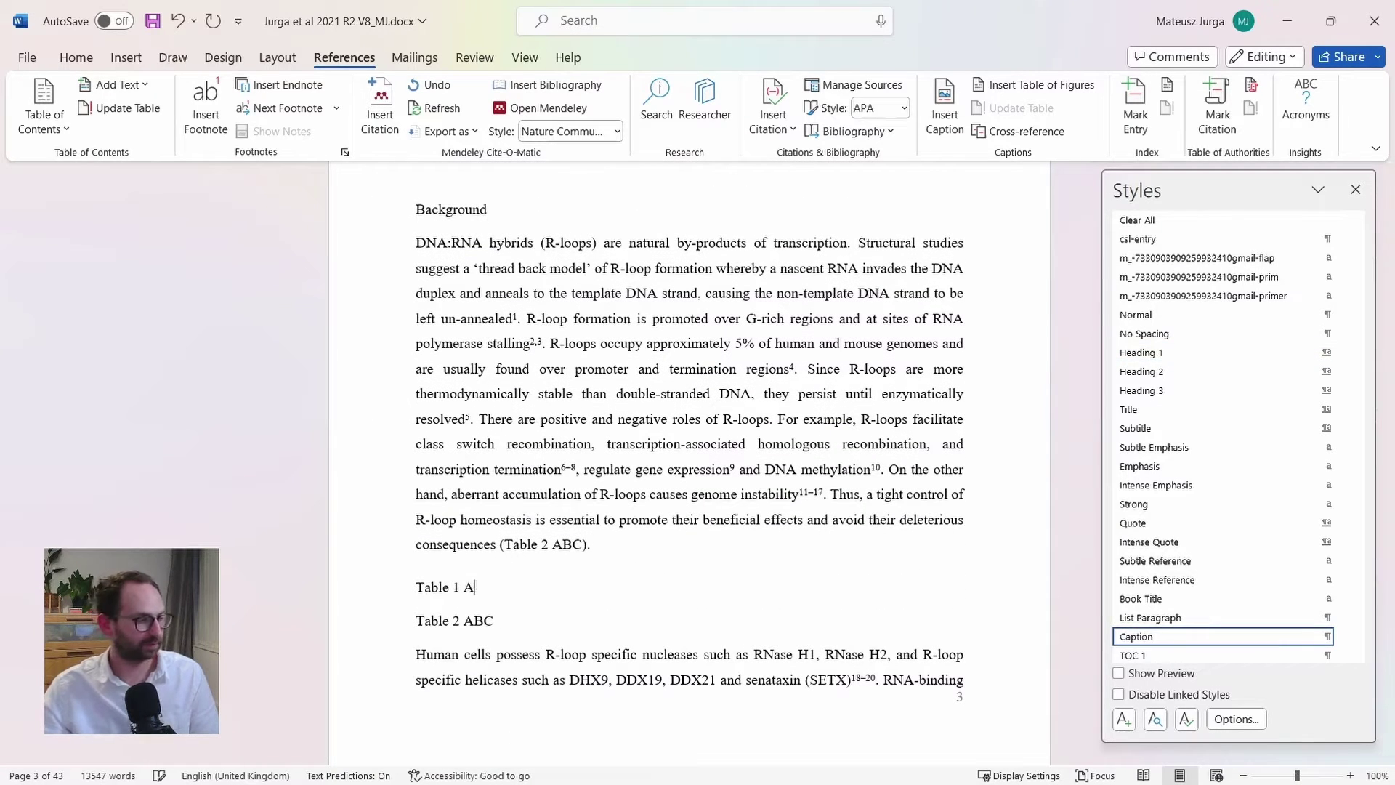
{"action": "type", "text": "AAA"}
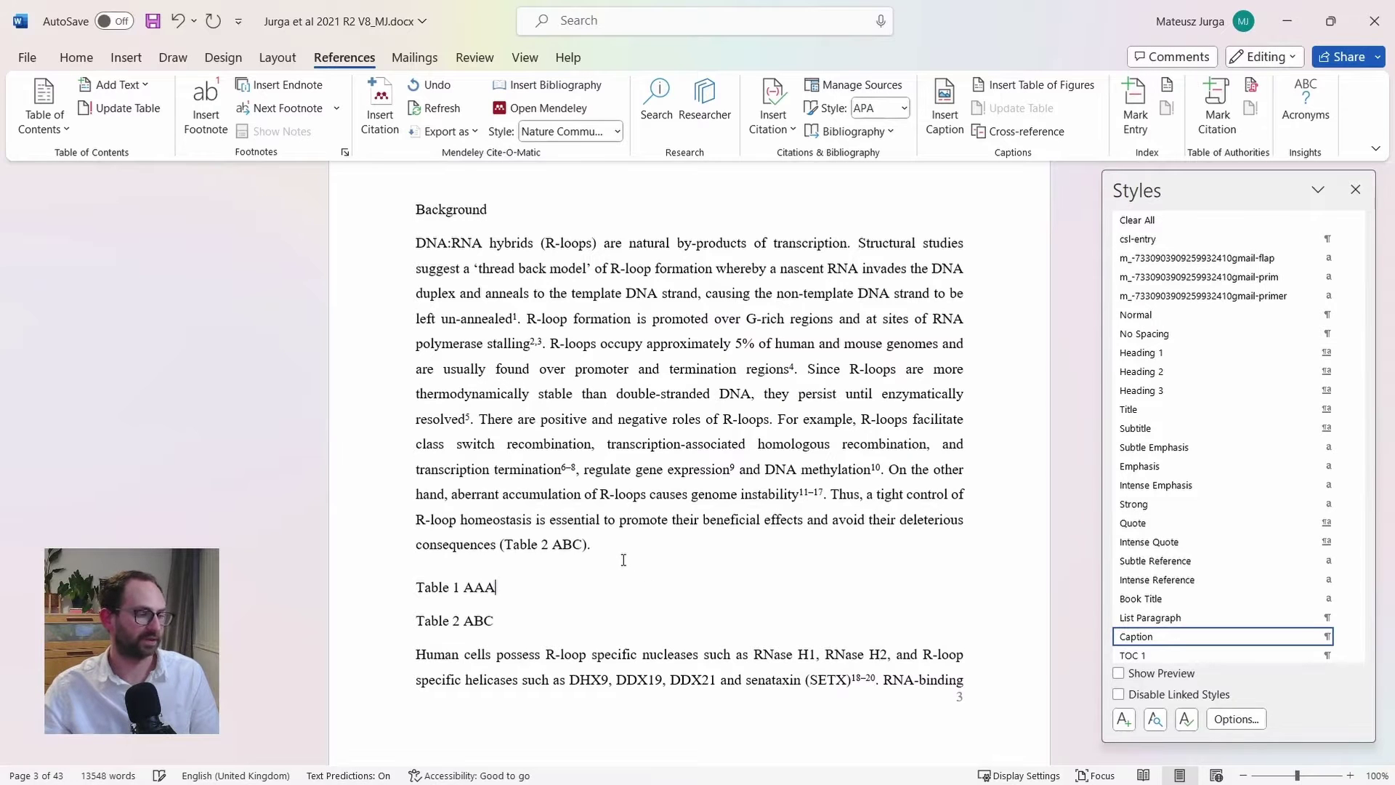
Step: Update the entire list of tables below the table of contents so its entries match the edited captions
{"action": "scroll", "coordinate": [644, 541], "scroll_direction": "up", "scroll_amount": 3}
{"action": "left_click", "coordinate": [515, 371]}
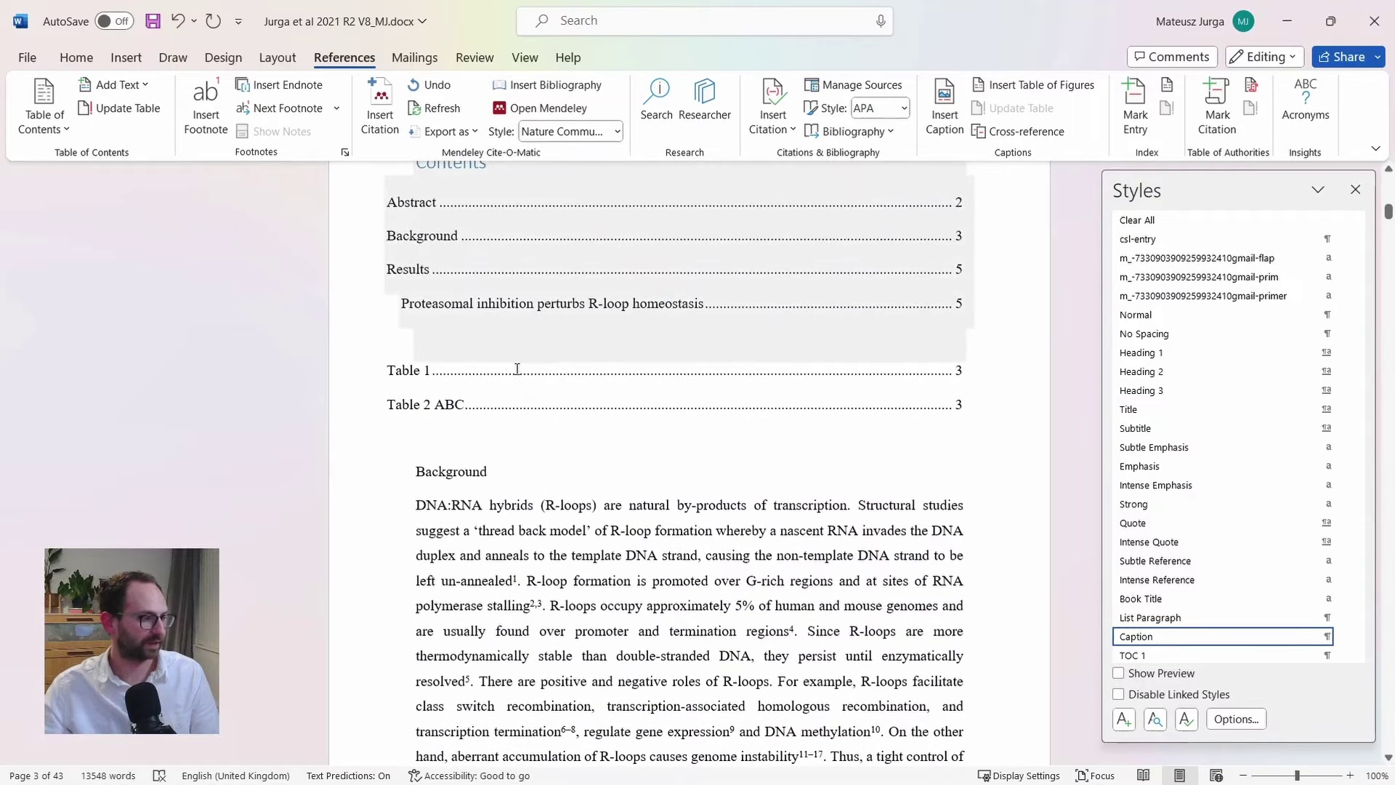
{"action": "right_click", "coordinate": [426, 370]}
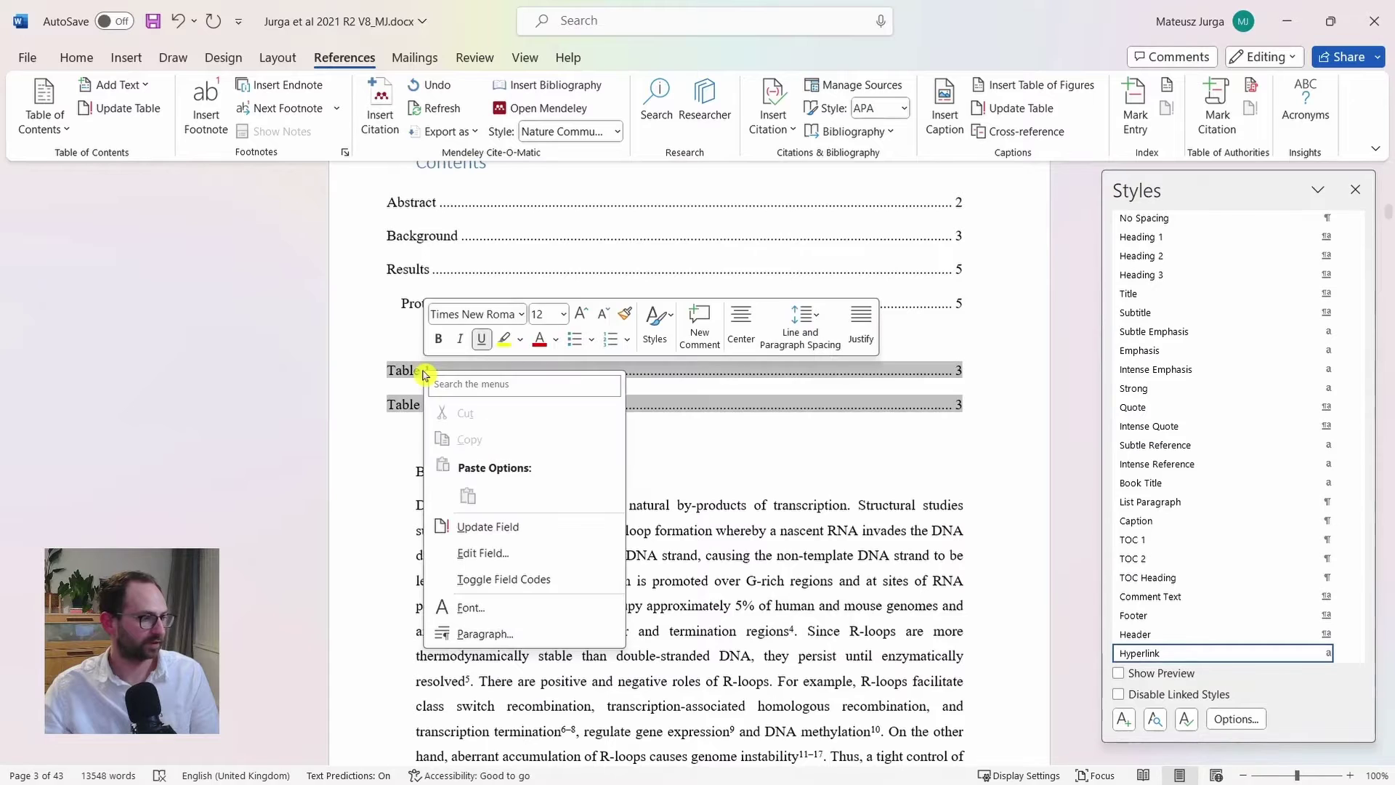
{"action": "left_click", "coordinate": [505, 539]}
{"action": "left_click", "coordinate": [654, 399]}
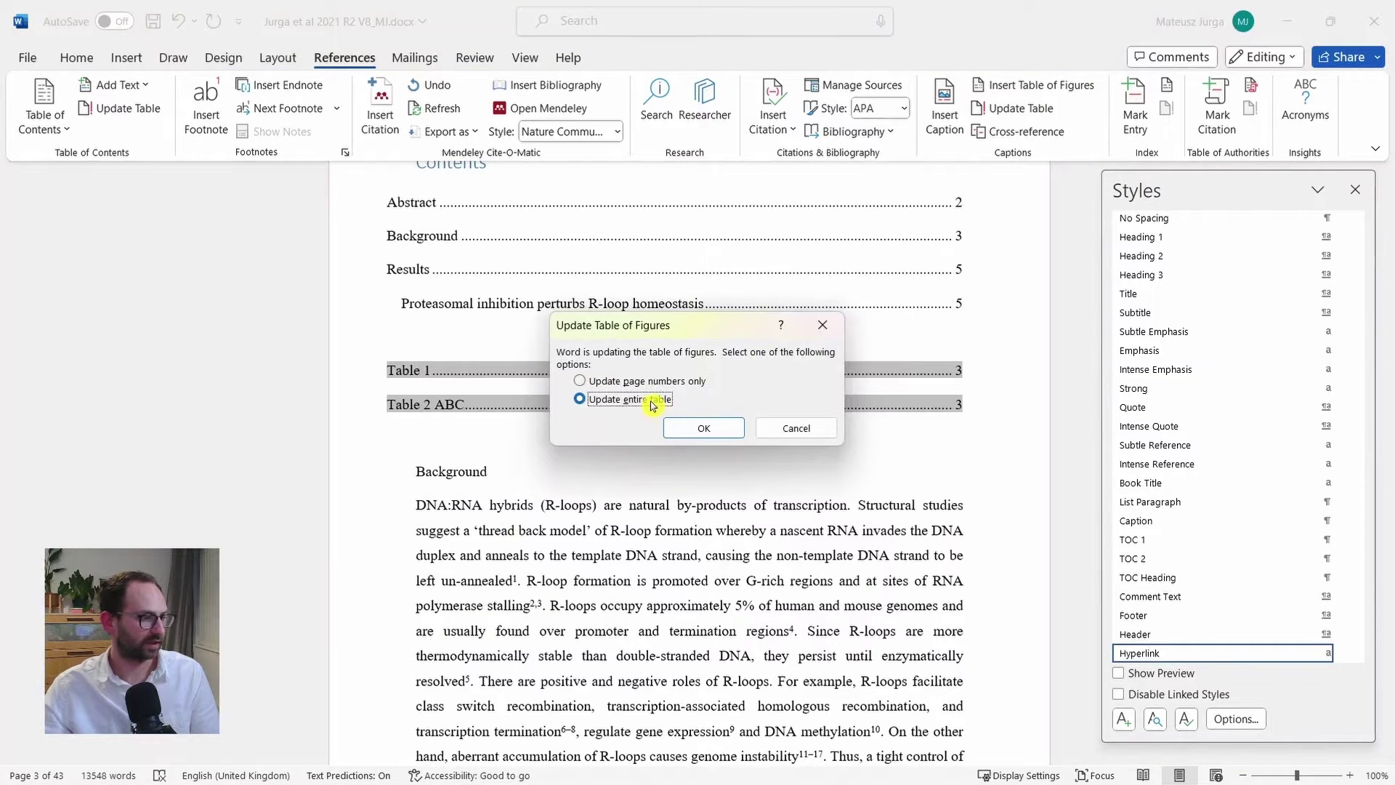
{"action": "left_click", "coordinate": [704, 429]}
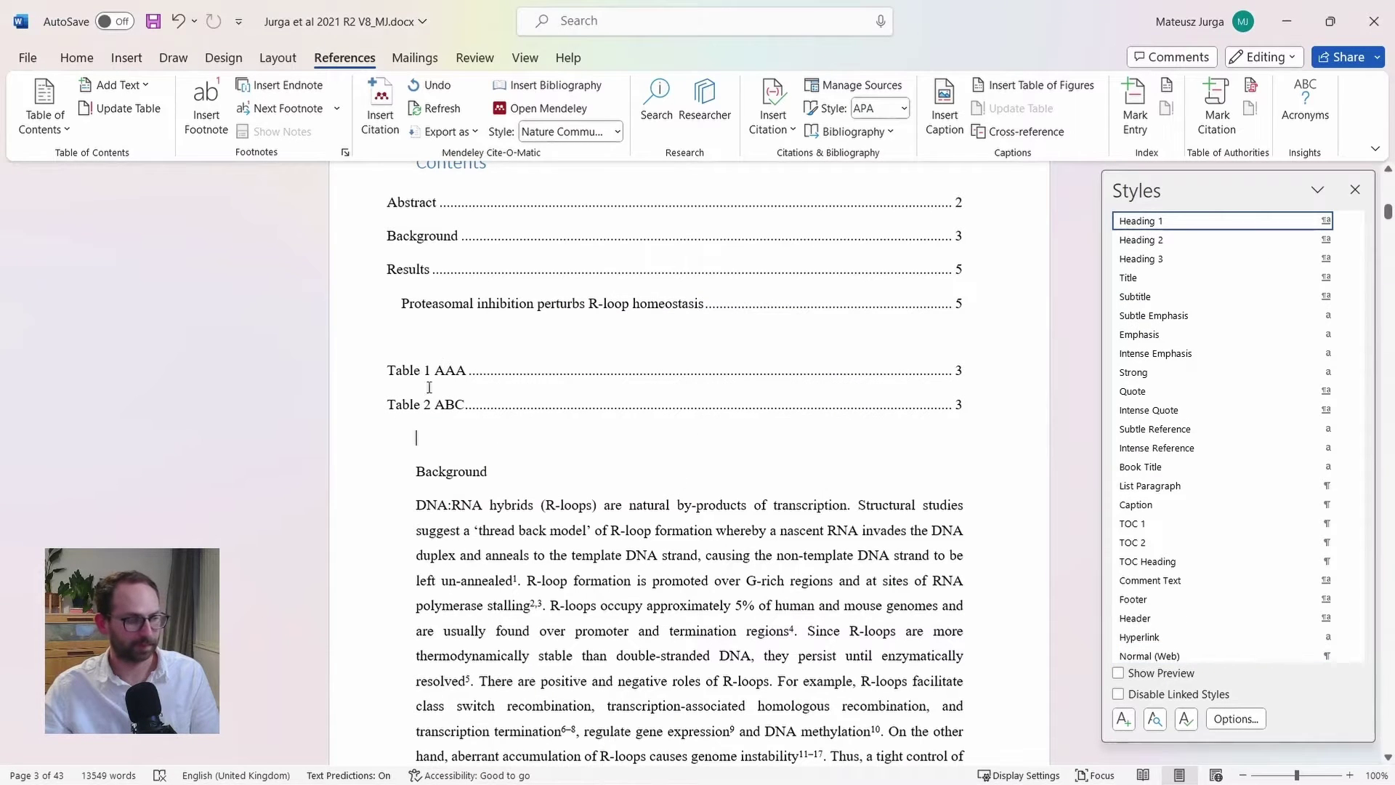
Step: Follow the "Table 1 AAA" entry in the list of tables to its caption in the Background section
{"action": "scroll", "coordinate": [639, 479], "scroll_direction": "up", "scroll_amount": 1}
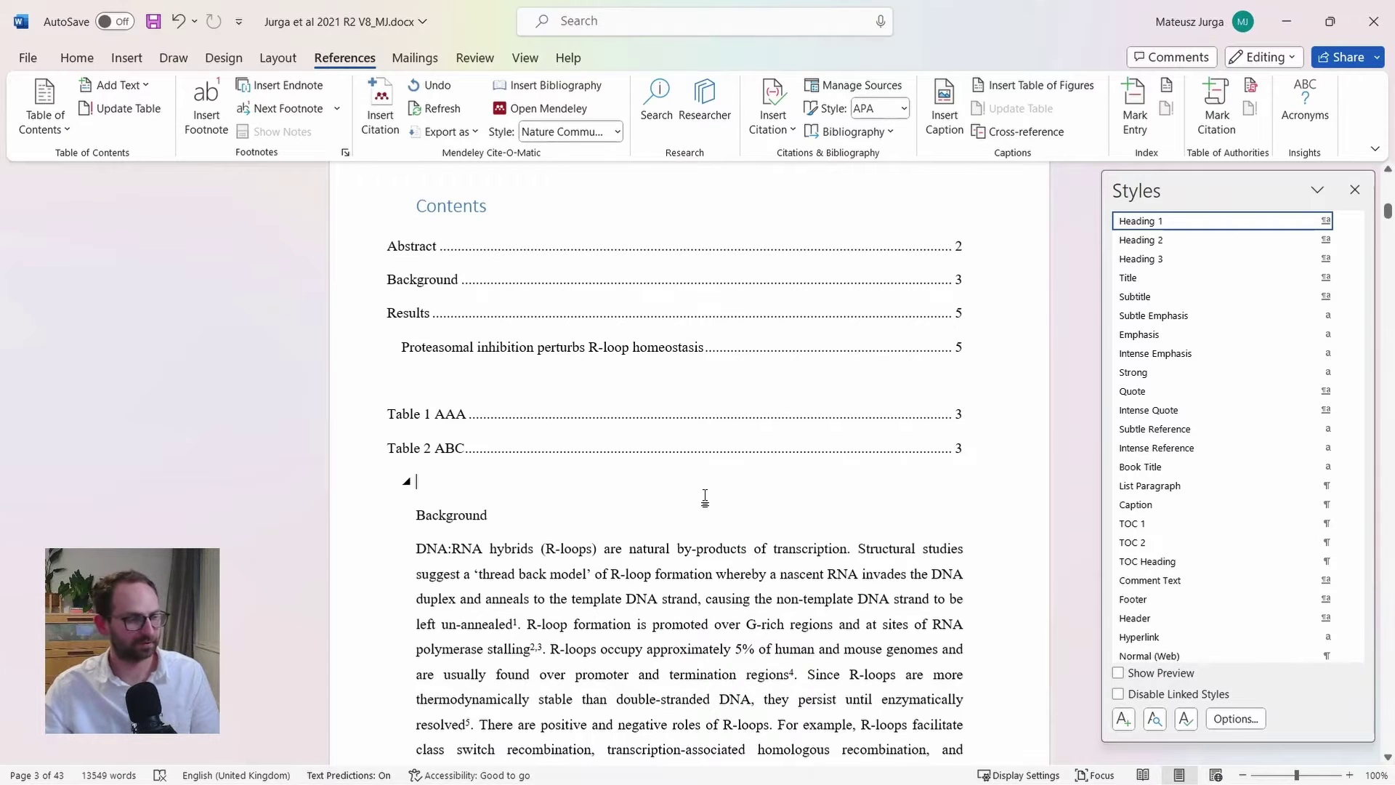
{"action": "left_click", "coordinate": [431, 421], "text": "ctrl"}
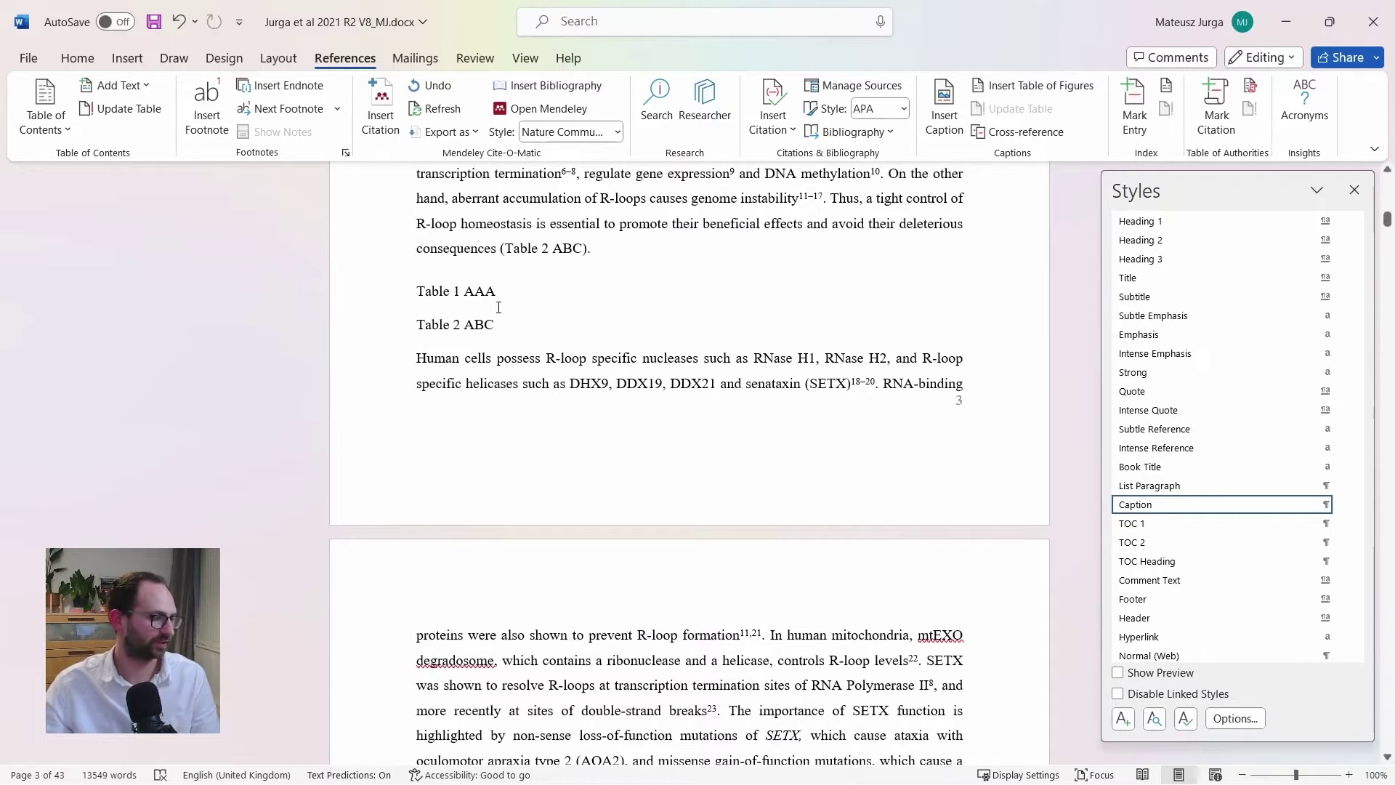
{"action": "scroll", "coordinate": [618, 369], "scroll_direction": "up", "scroll_amount": 5}
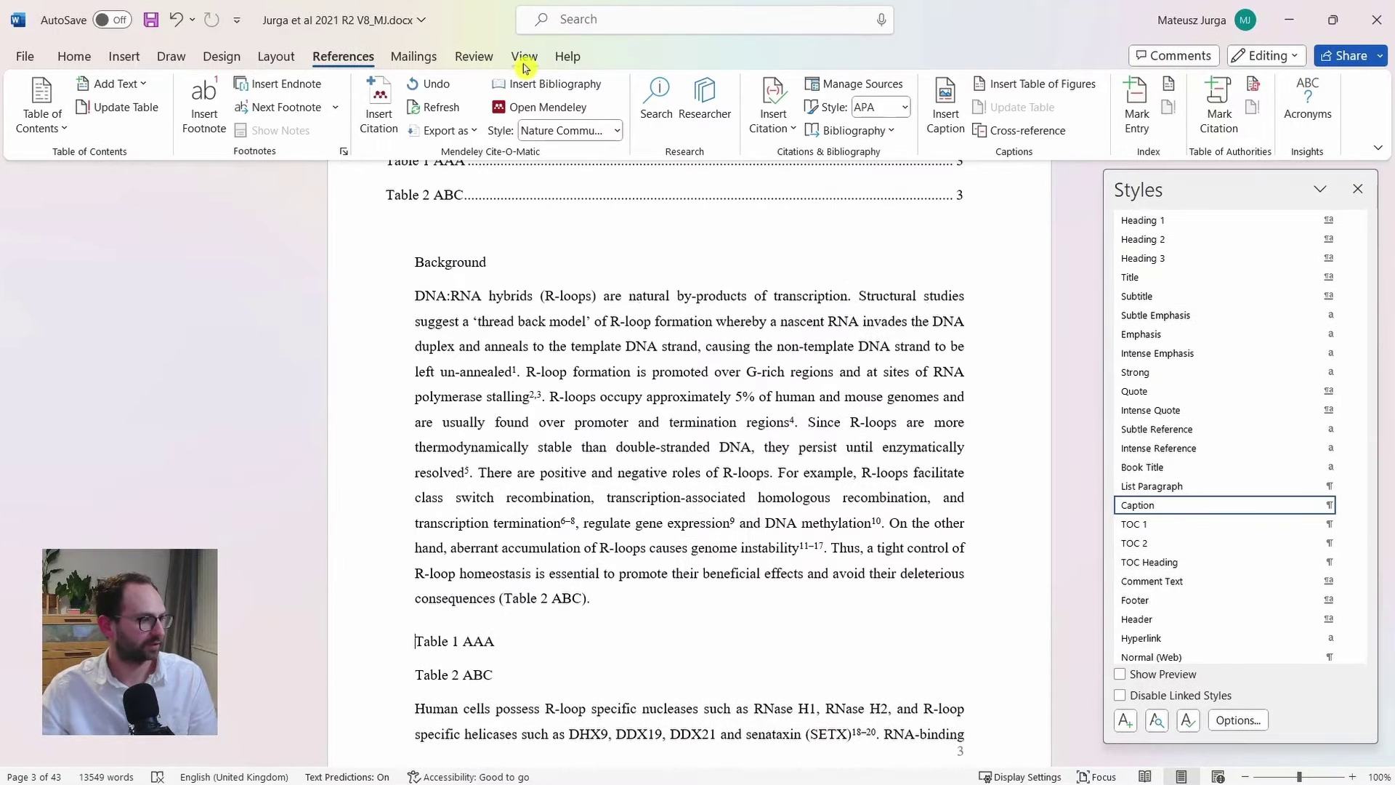
Step: Open a second window of the manuscript and arrange both windows stacked on the screen
{"action": "left_click", "coordinate": [525, 62]}
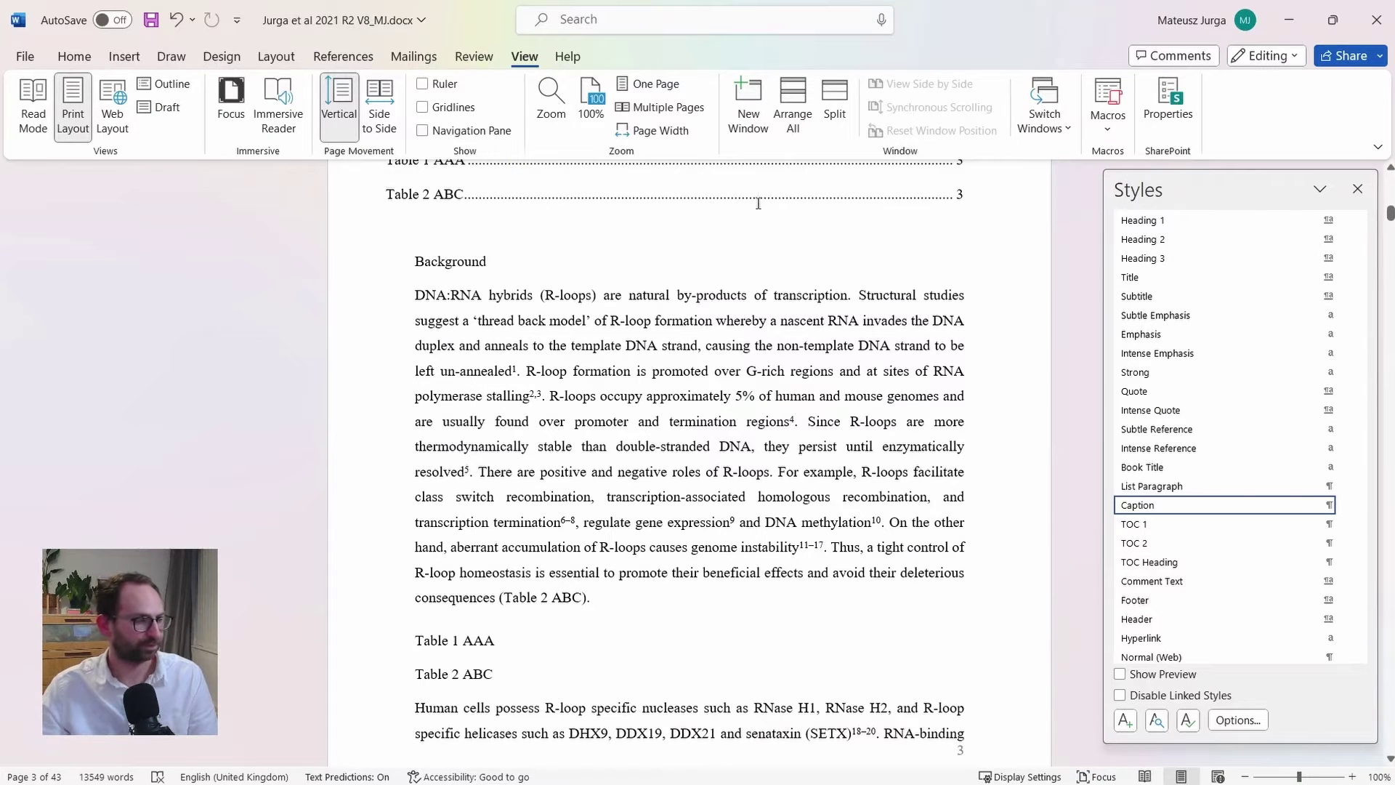
{"action": "left_click", "coordinate": [753, 131]}
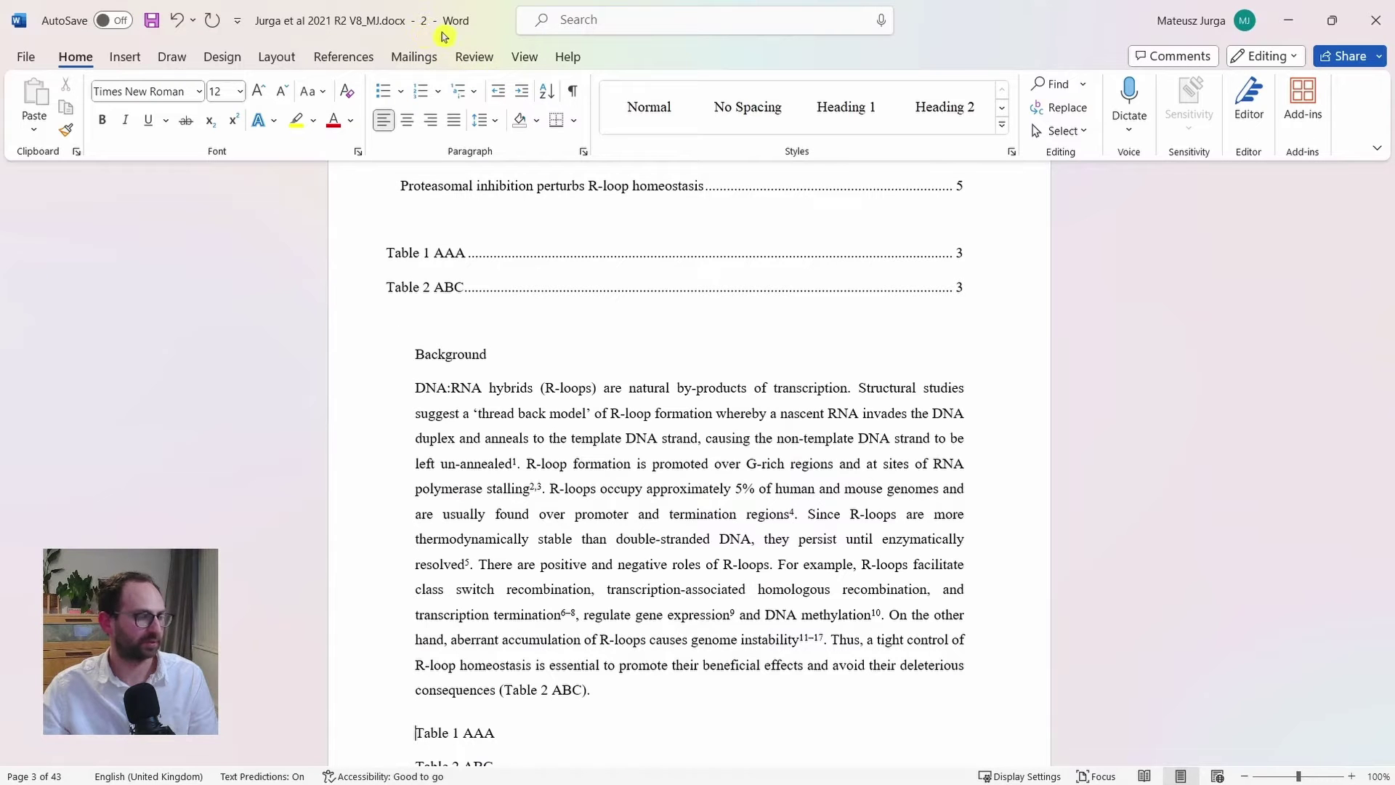
{"action": "left_click_drag", "start_coordinate": [1044, 21], "coordinate": [937, 6]}
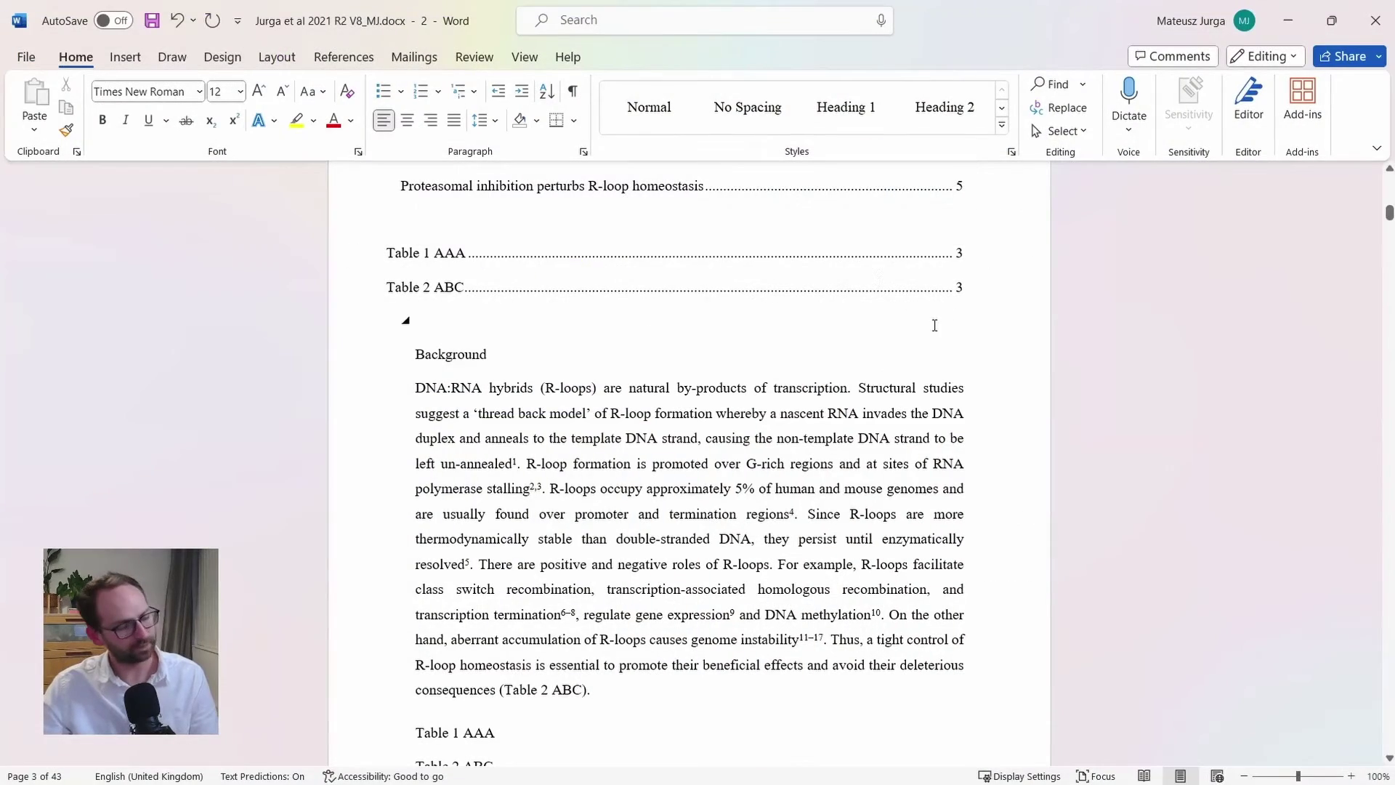
{"action": "left_click", "coordinate": [524, 61]}
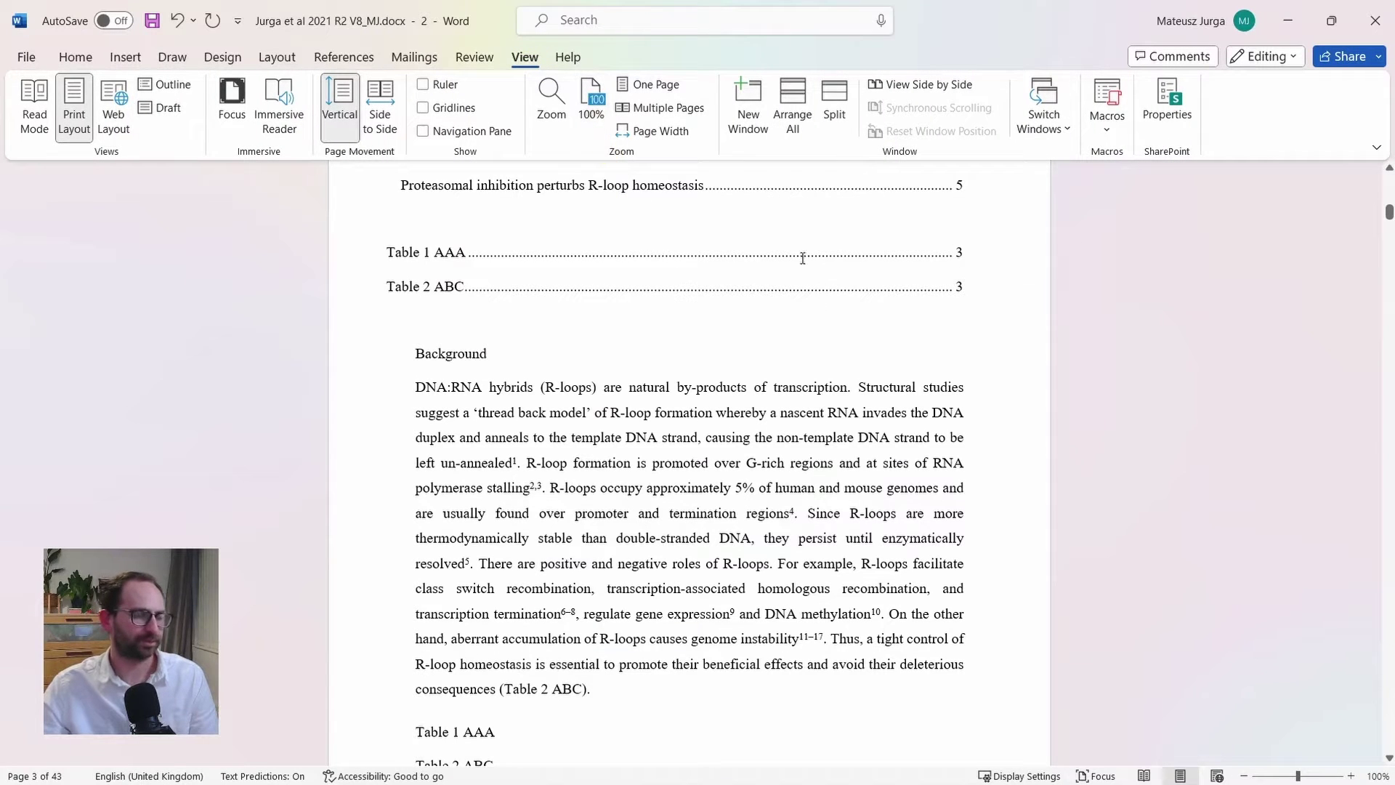
{"action": "left_click", "coordinate": [792, 129]}
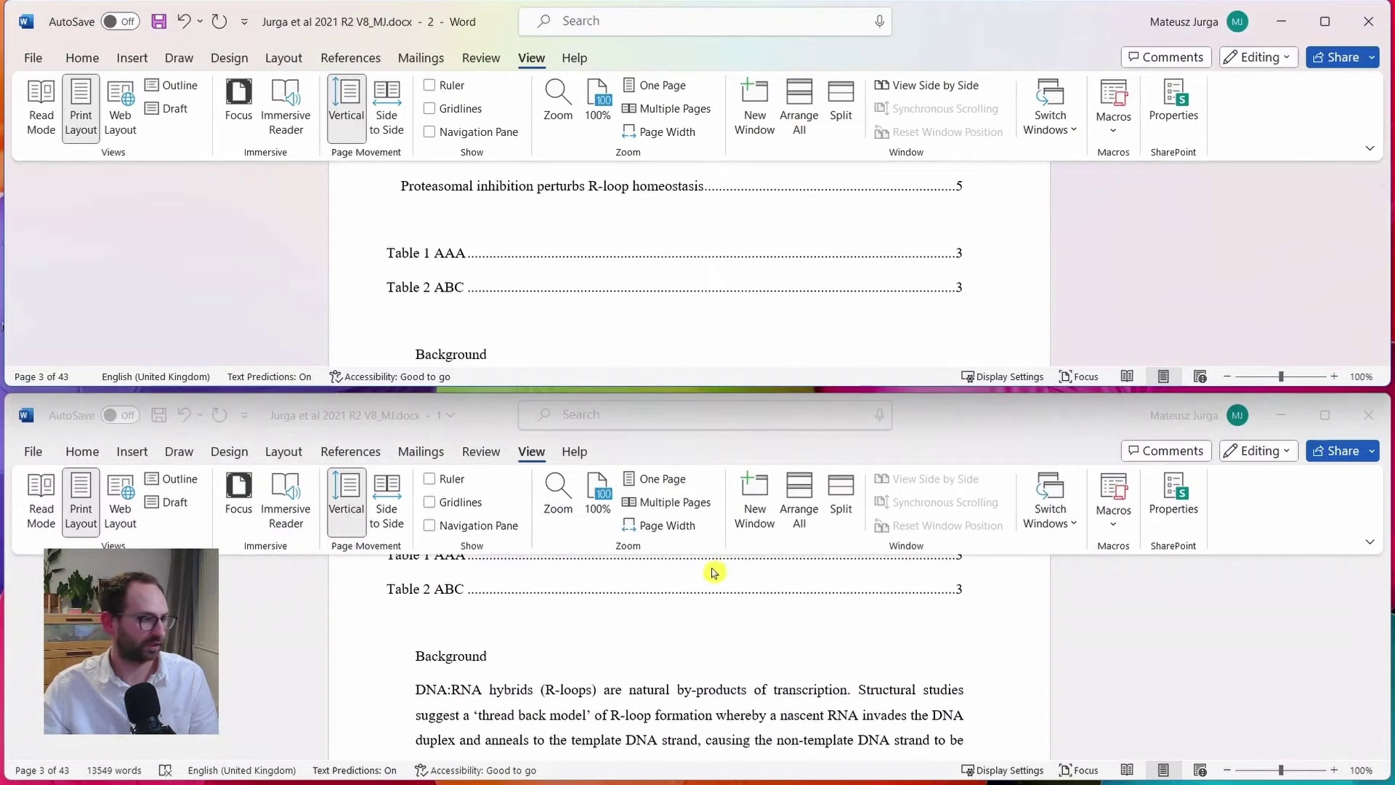
Step: View different passages in the two windows, selecting the first Background sentence in one and the start of the "Human cells possess" paragraph in the other
{"action": "scroll", "coordinate": [622, 305], "scroll_direction": "down", "scroll_amount": 3}
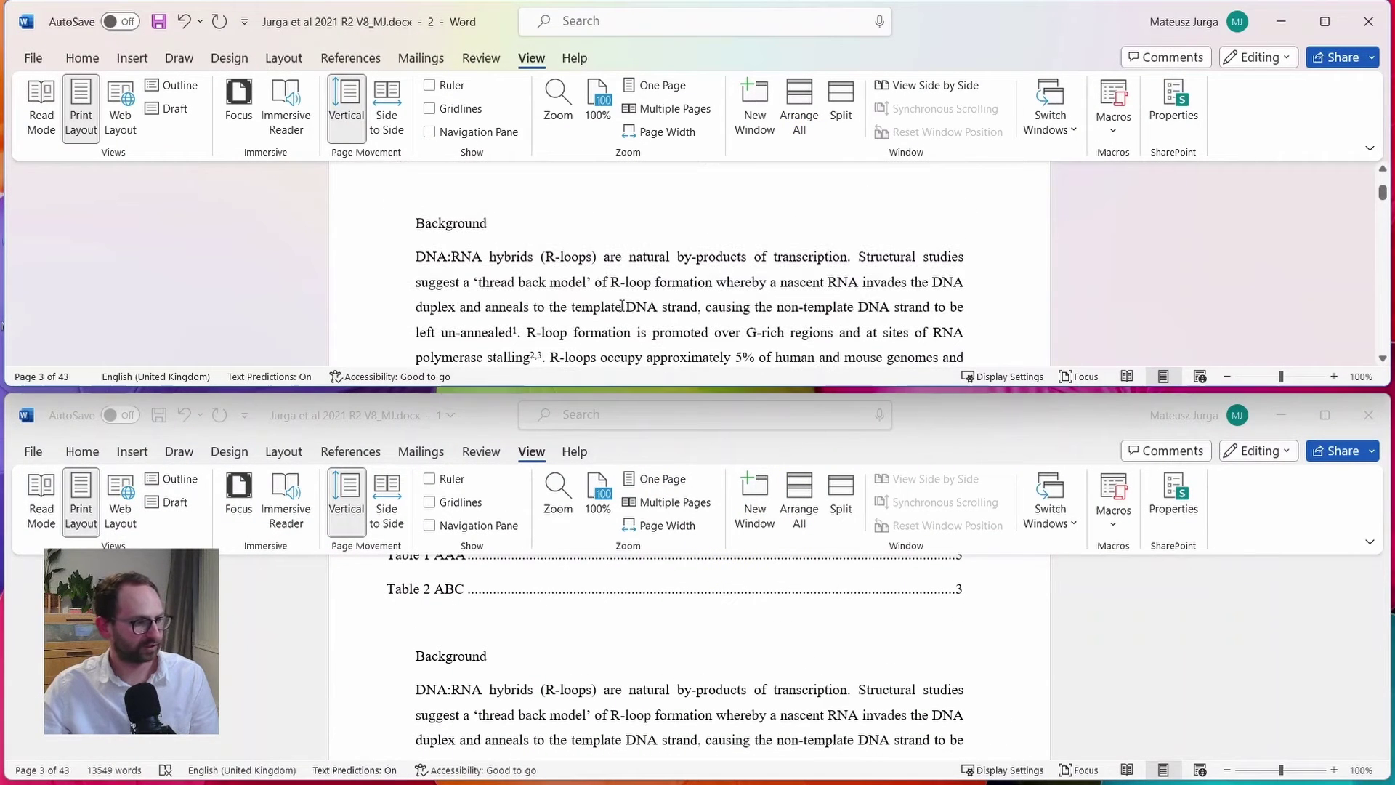
{"action": "key", "text": "ctrl+alt+shift+s"}
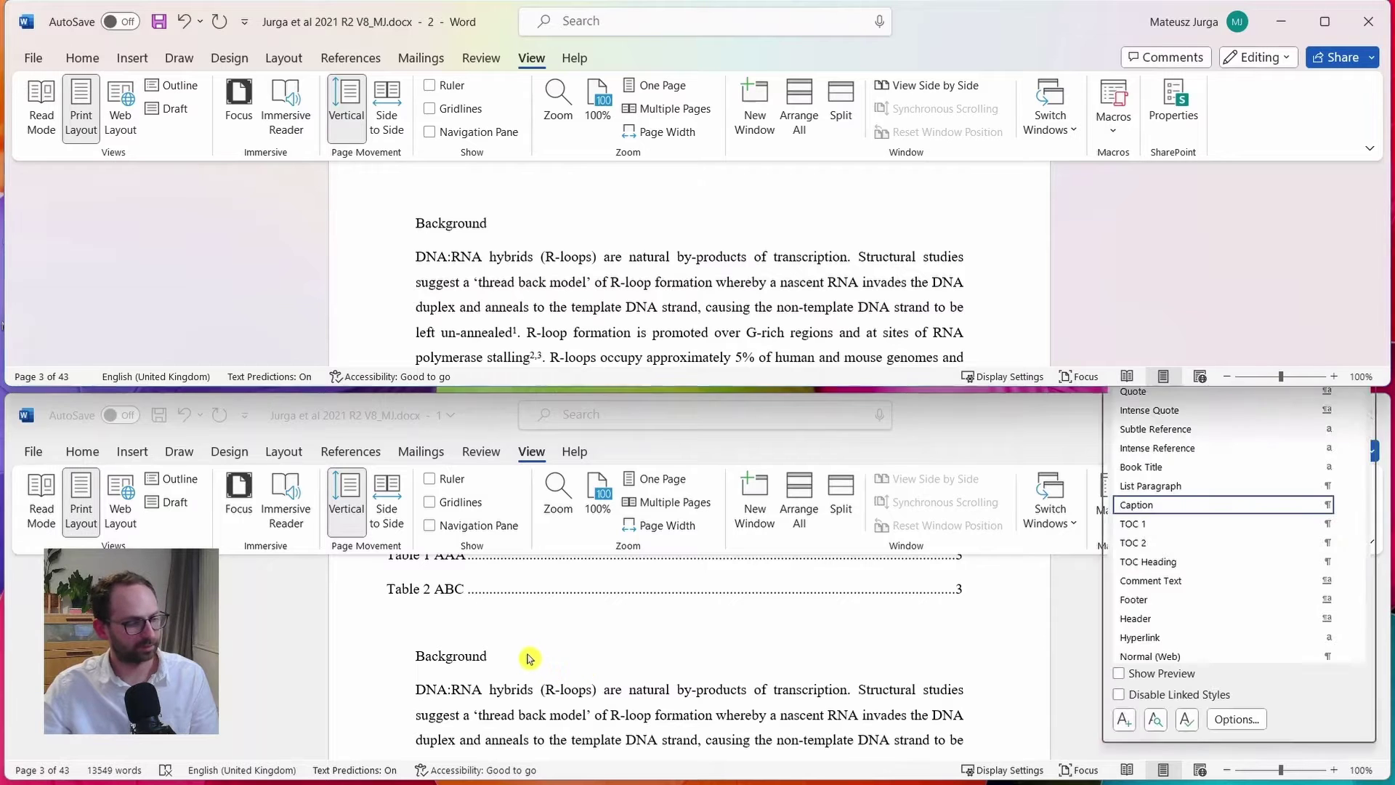
{"action": "left_click", "coordinate": [529, 657]}
{"action": "scroll", "coordinate": [527, 657], "scroll_direction": "down", "scroll_amount": 4}
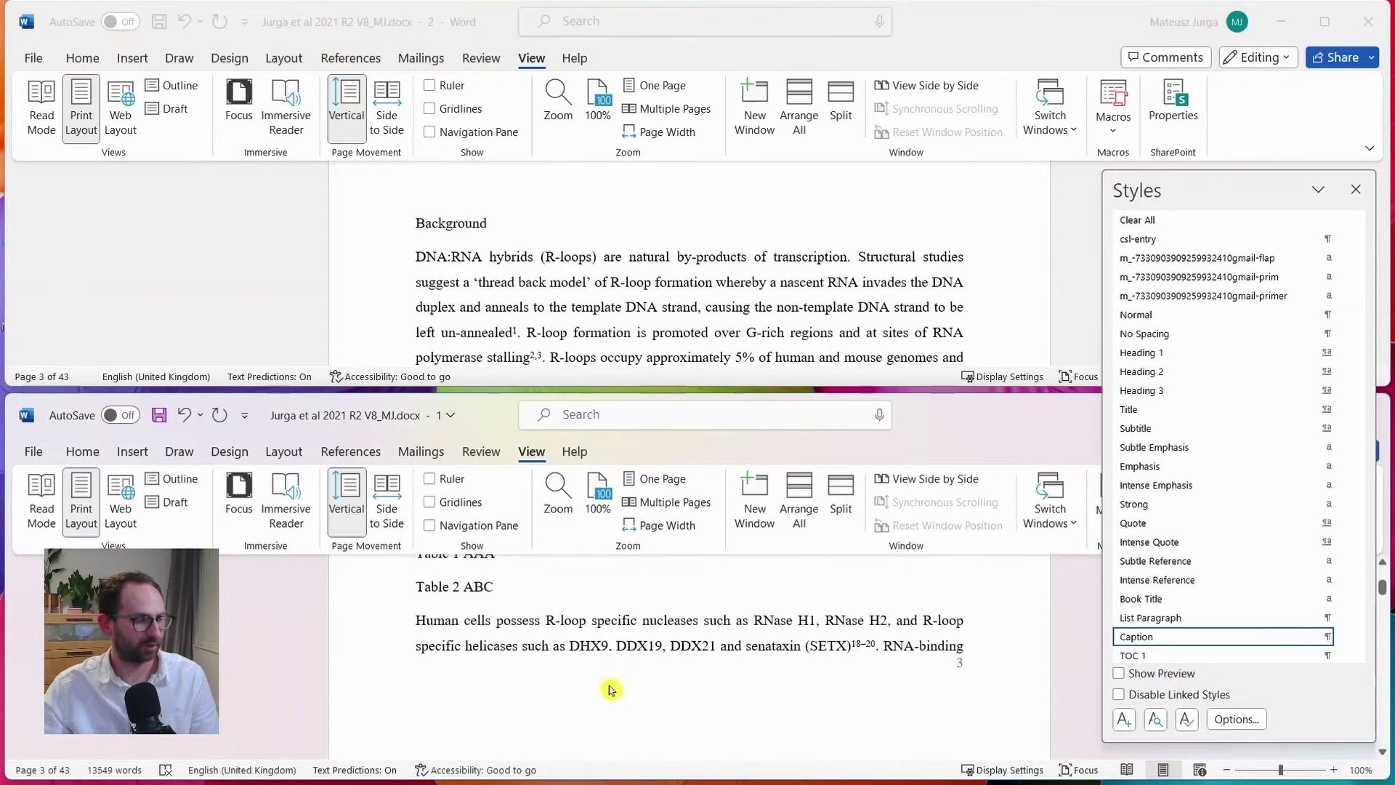
{"action": "scroll", "coordinate": [608, 700], "scroll_direction": "up", "scroll_amount": 2}
{"action": "scroll", "coordinate": [608, 704], "scroll_direction": "down", "scroll_amount": 1}
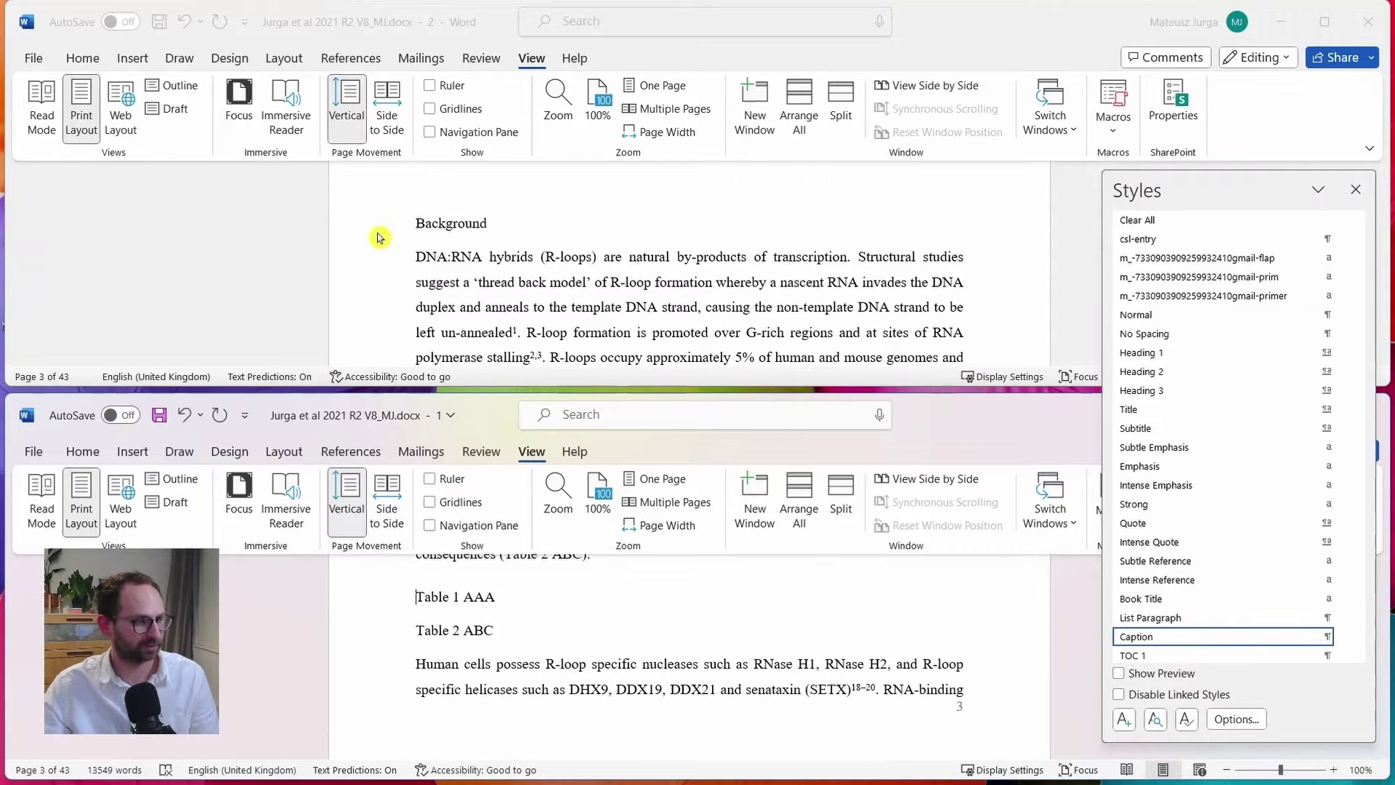
{"action": "left_click", "coordinate": [444, 260]}
{"action": "left_click_drag", "start_coordinate": [436, 260], "coordinate": [820, 271]}
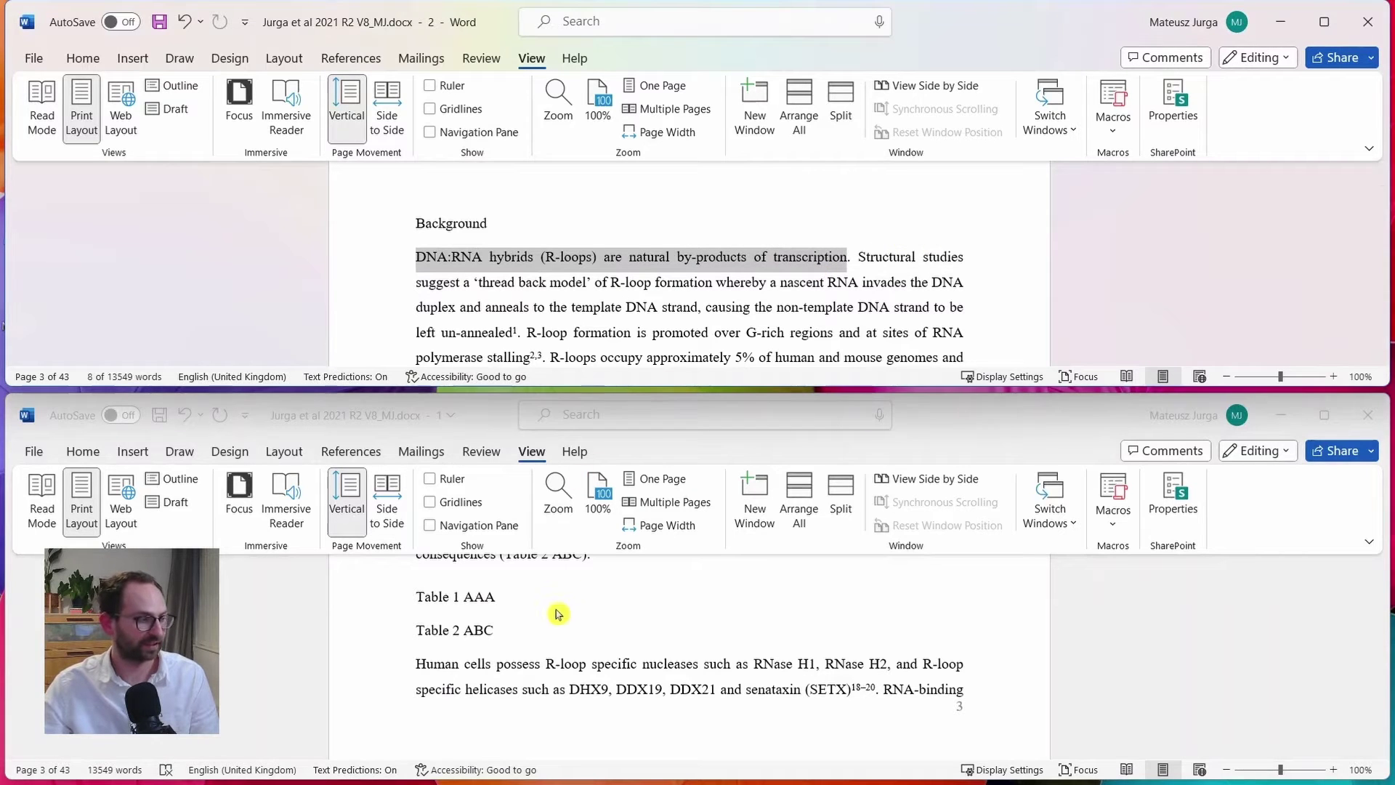
{"action": "left_click", "coordinate": [497, 705]}
{"action": "key", "text": "ctrl+alt+shift+s"}
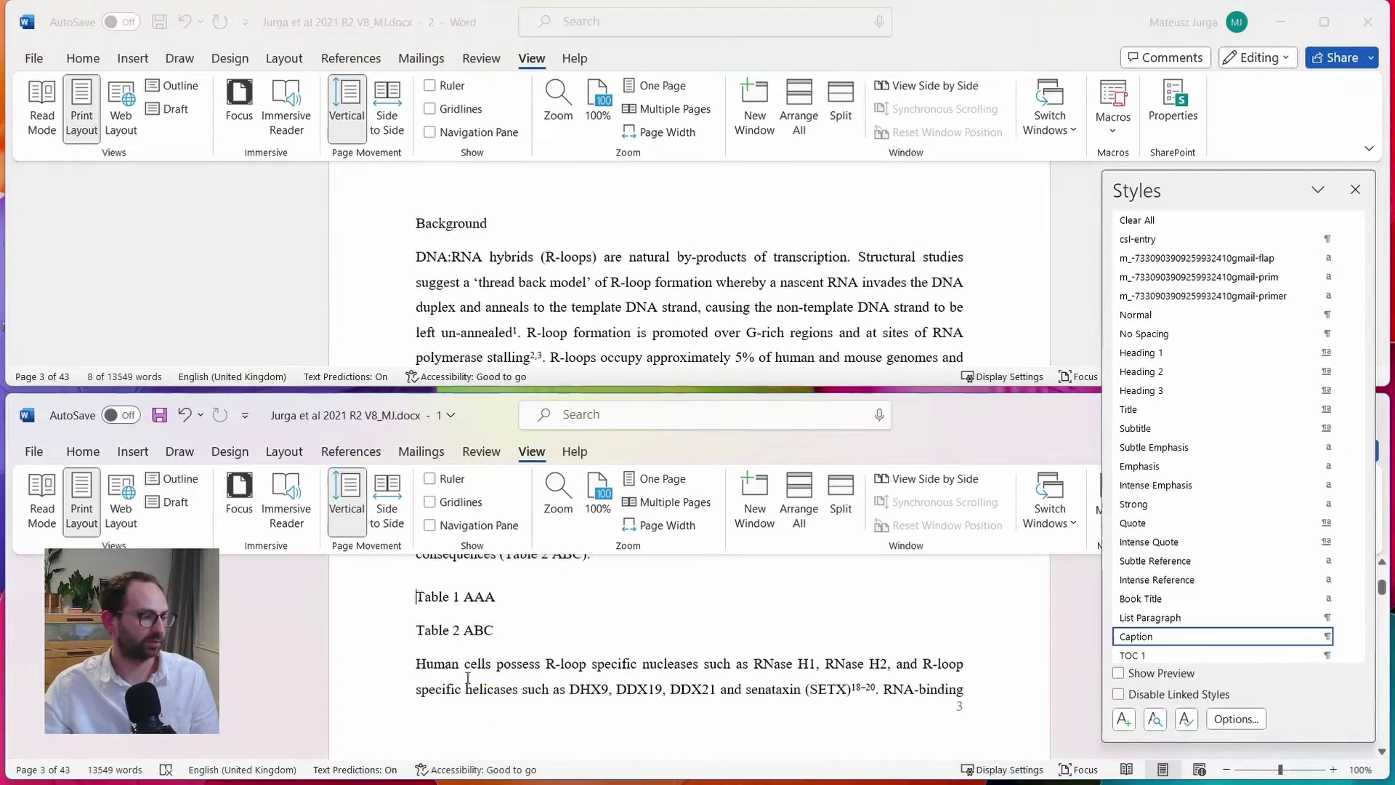
{"action": "left_click_drag", "start_coordinate": [453, 665], "coordinate": [720, 689]}
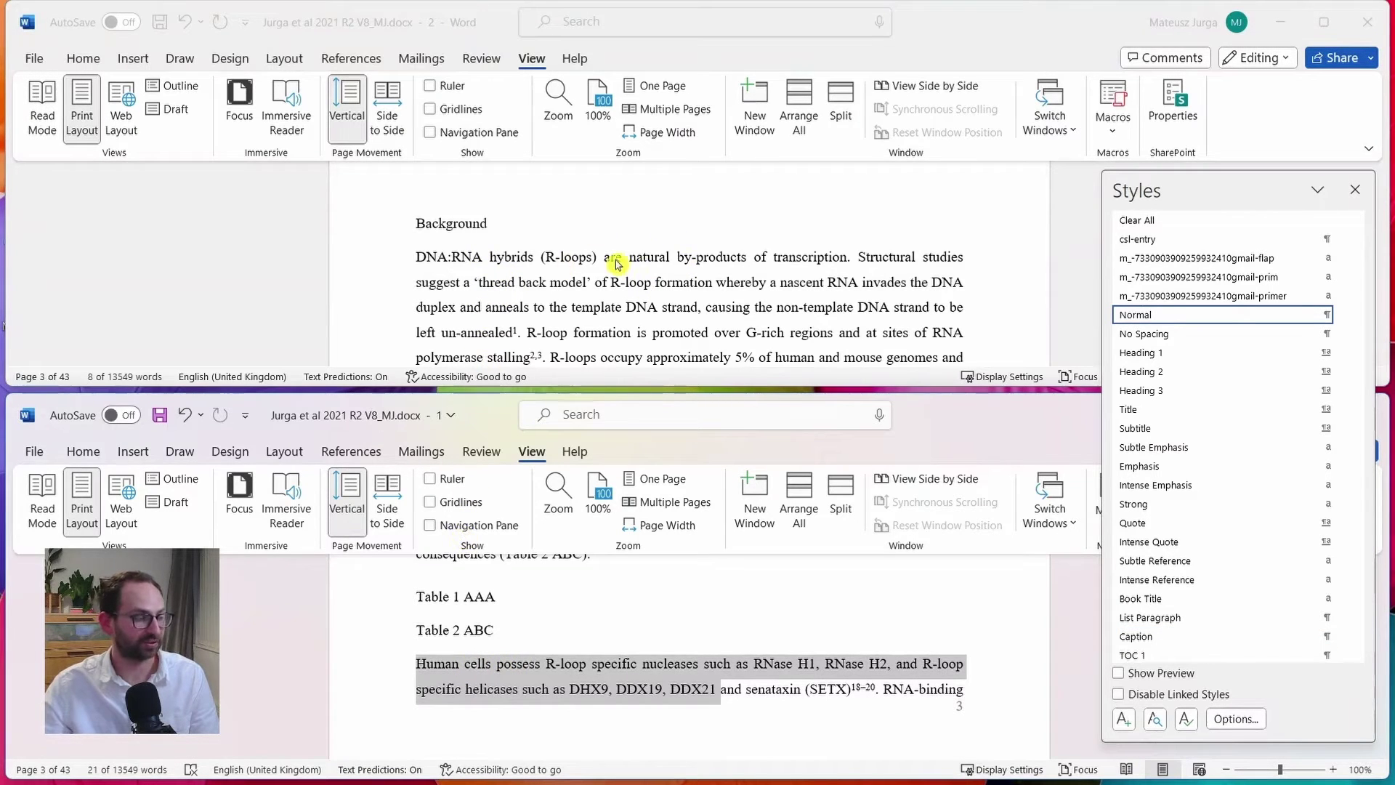
Step: Add the words "hi everyone" to the end of the Background heading in window 1
{"action": "scroll", "coordinate": [517, 636], "scroll_direction": "up", "scroll_amount": 1}
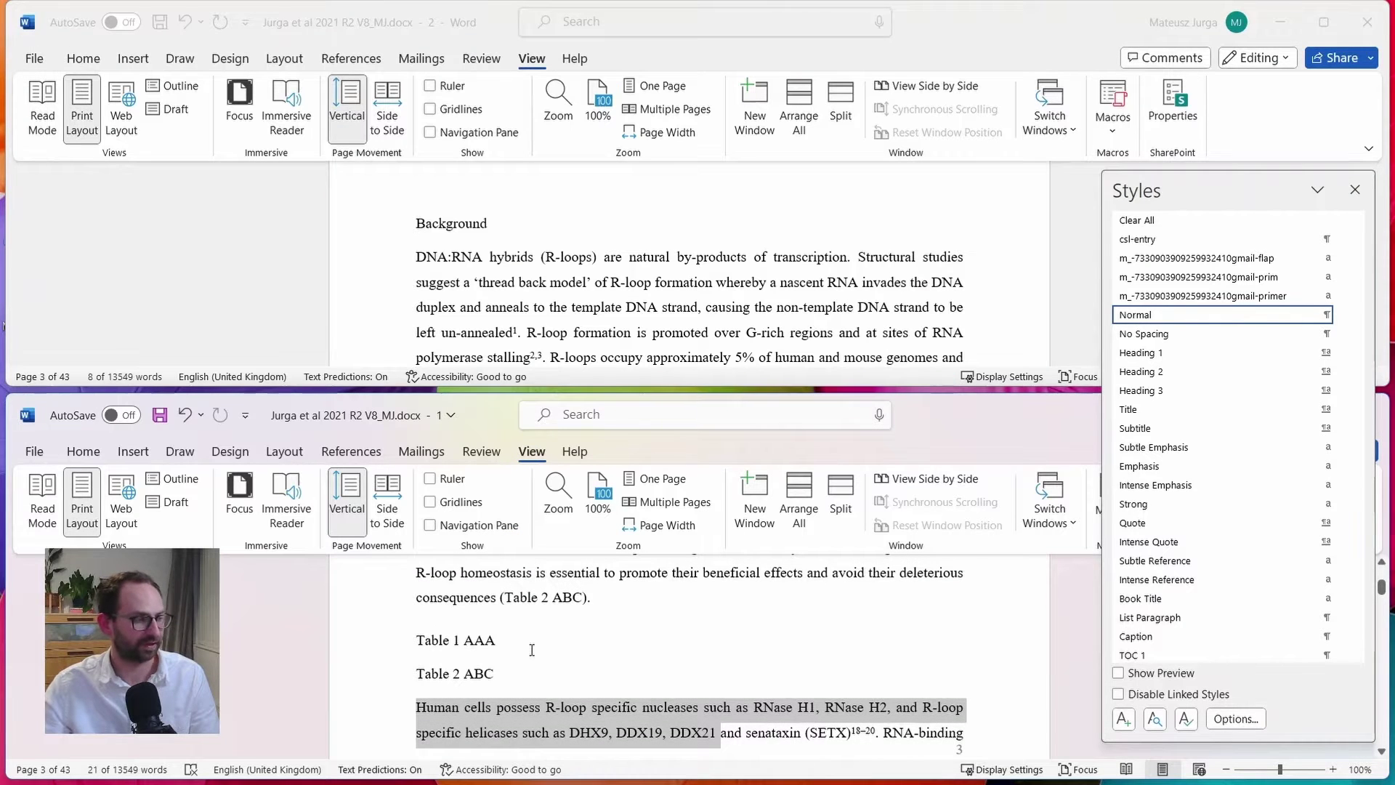
{"action": "scroll", "coordinate": [532, 650], "scroll_direction": "up", "scroll_amount": 6}
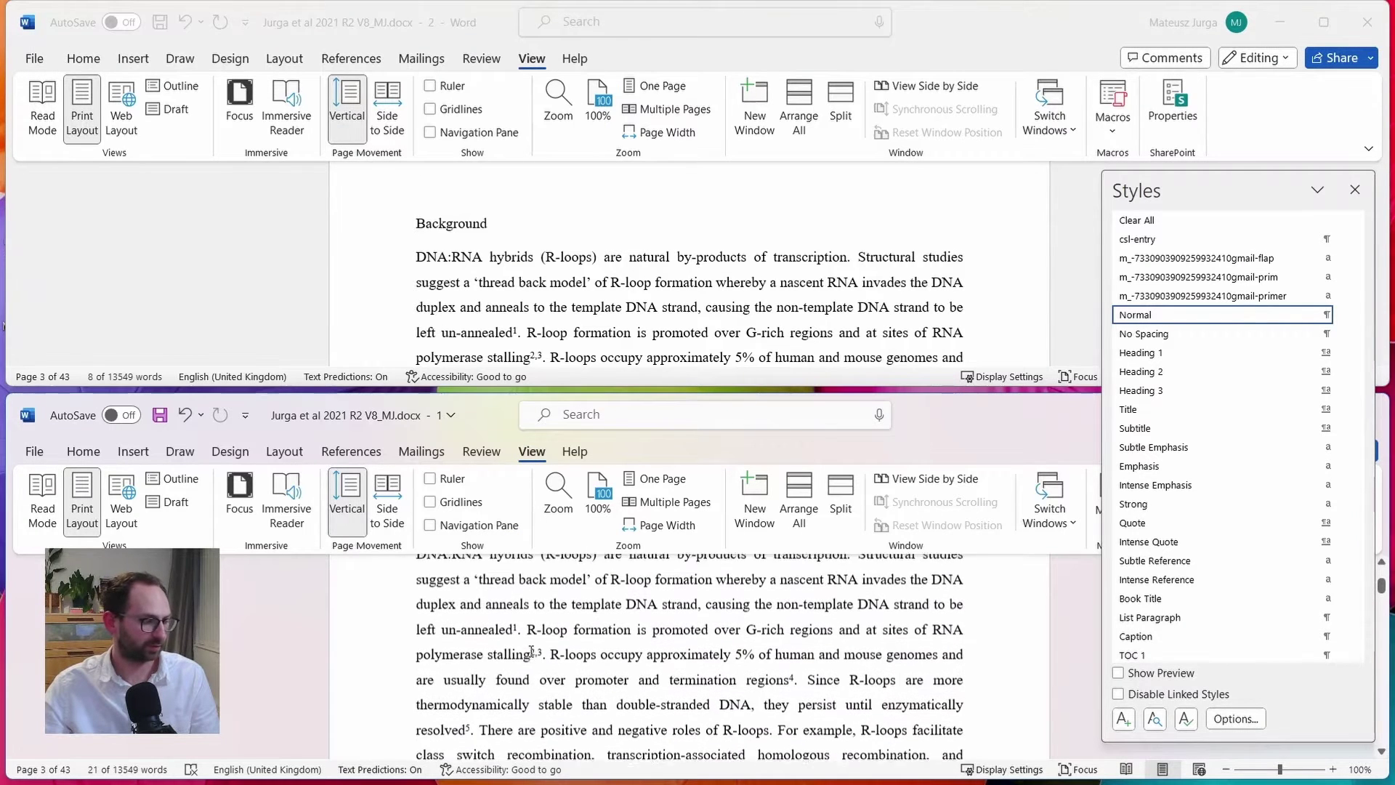
{"action": "scroll", "coordinate": [532, 650], "scroll_direction": "up", "scroll_amount": 3}
{"action": "left_click", "coordinate": [520, 616]}
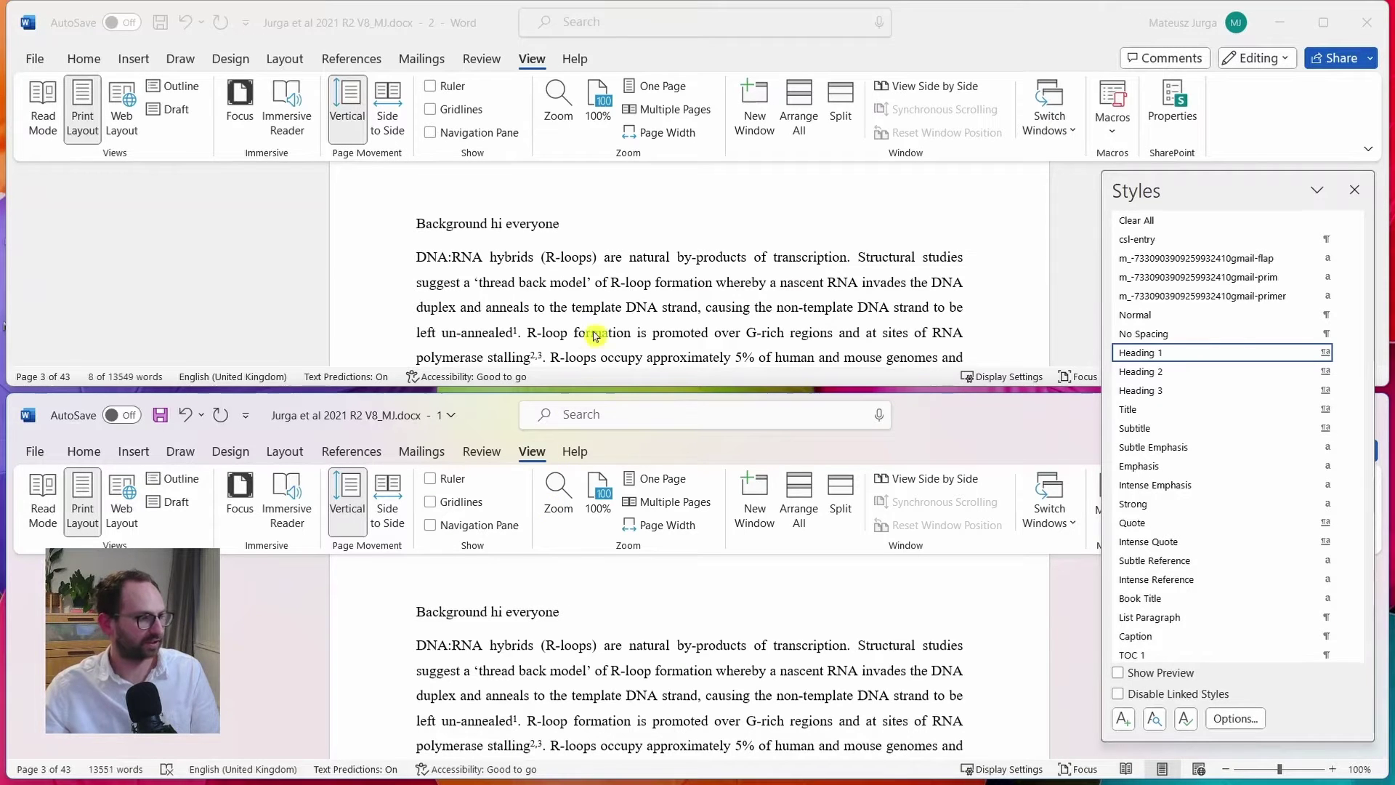
Step: Delete the words "hi everyone" from the Background heading in window 2
{"action": "left_click", "coordinate": [581, 222]}
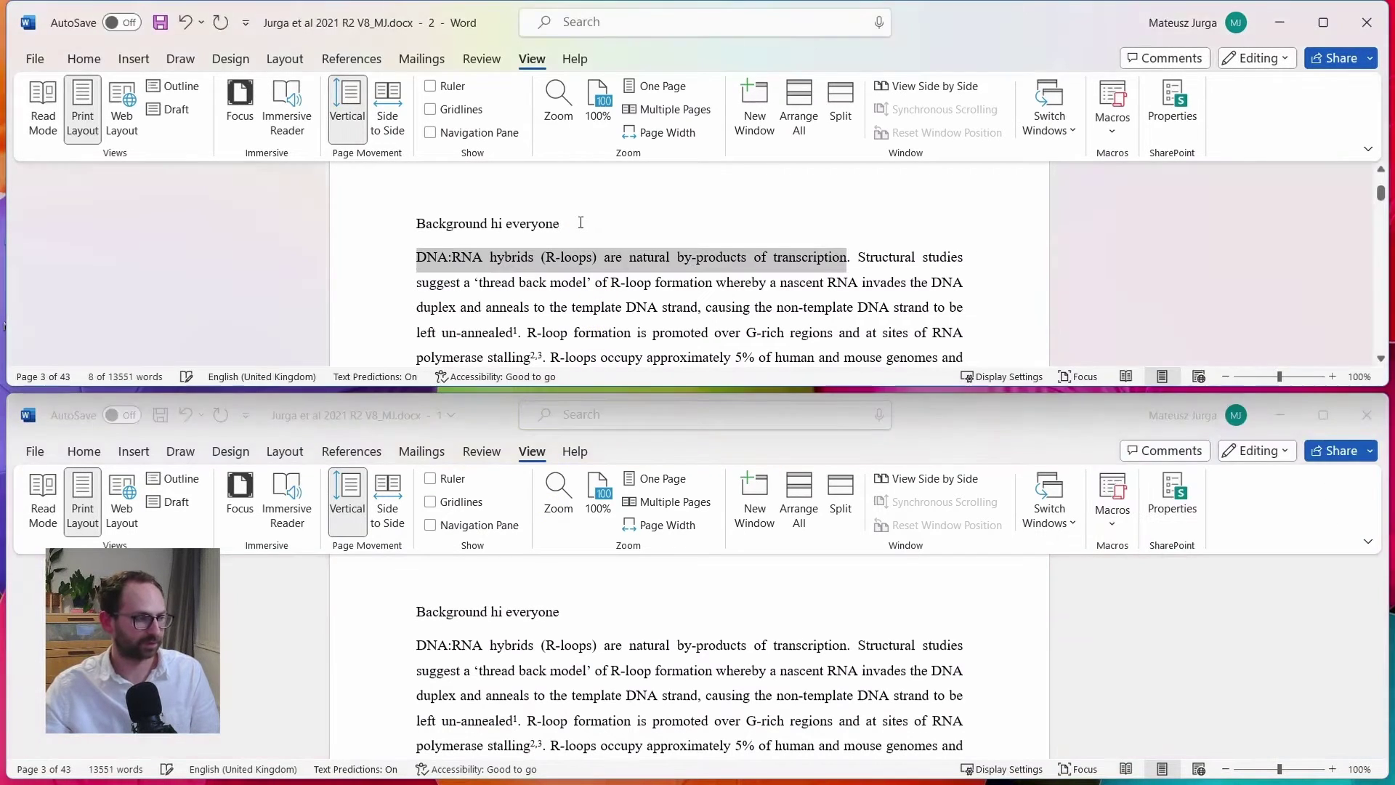
{"action": "left_click", "coordinate": [579, 221]}
{"action": "key", "text": "BackSpace"}
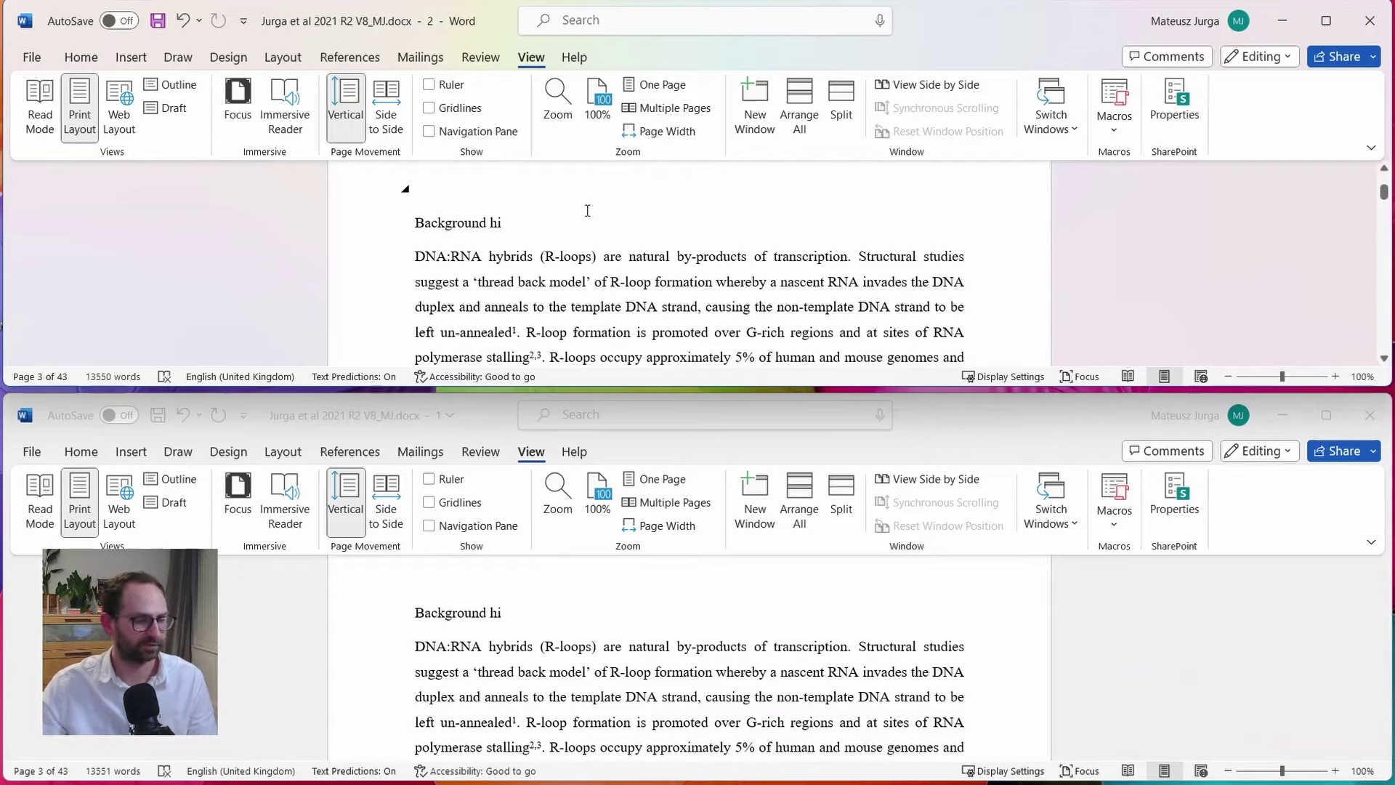
{"action": "key", "text": "BackSpace"}
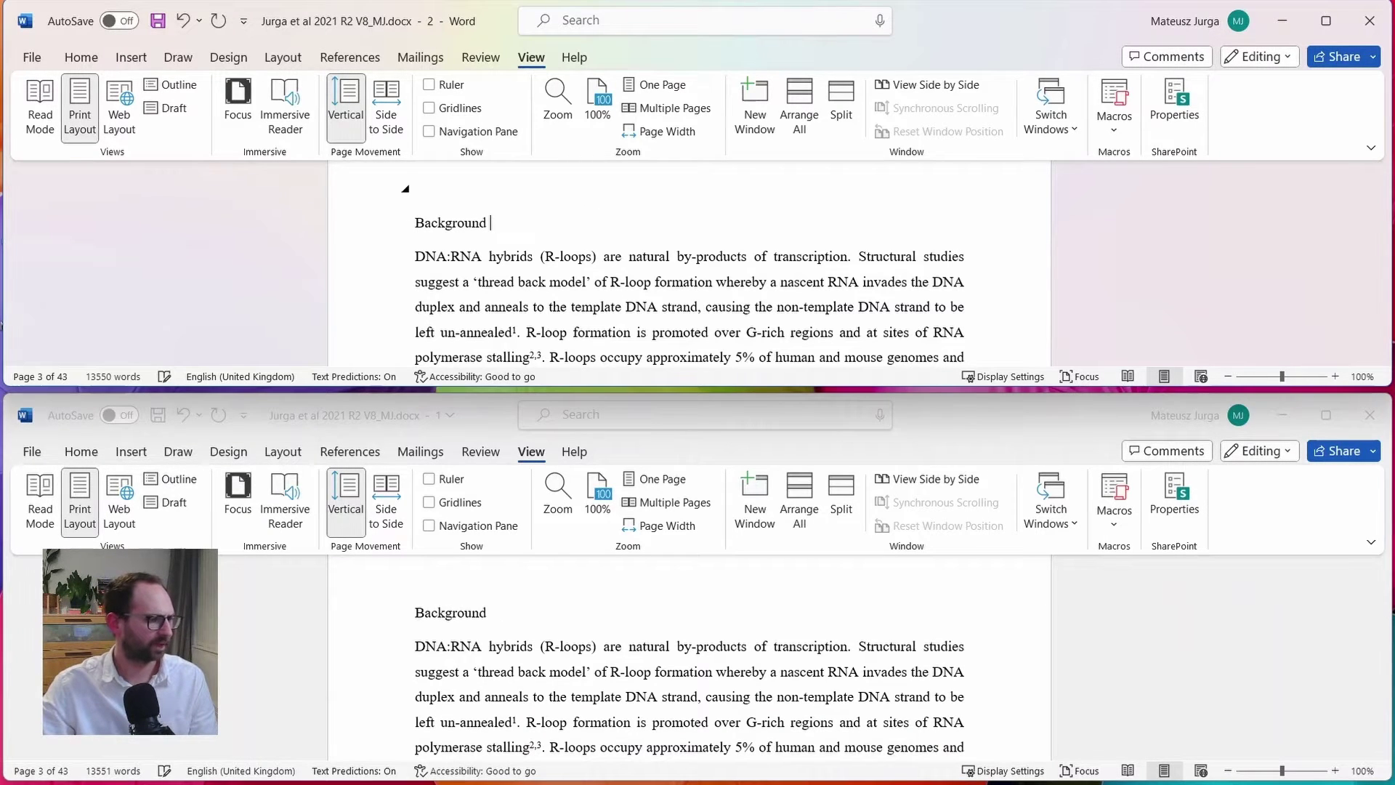
Step: Close the Styles pane and window 1 of the manuscript, and maximize the remaining window
{"action": "left_click", "coordinate": [626, 636]}
{"action": "key", "text": "ctrl+alt+shift+s"}
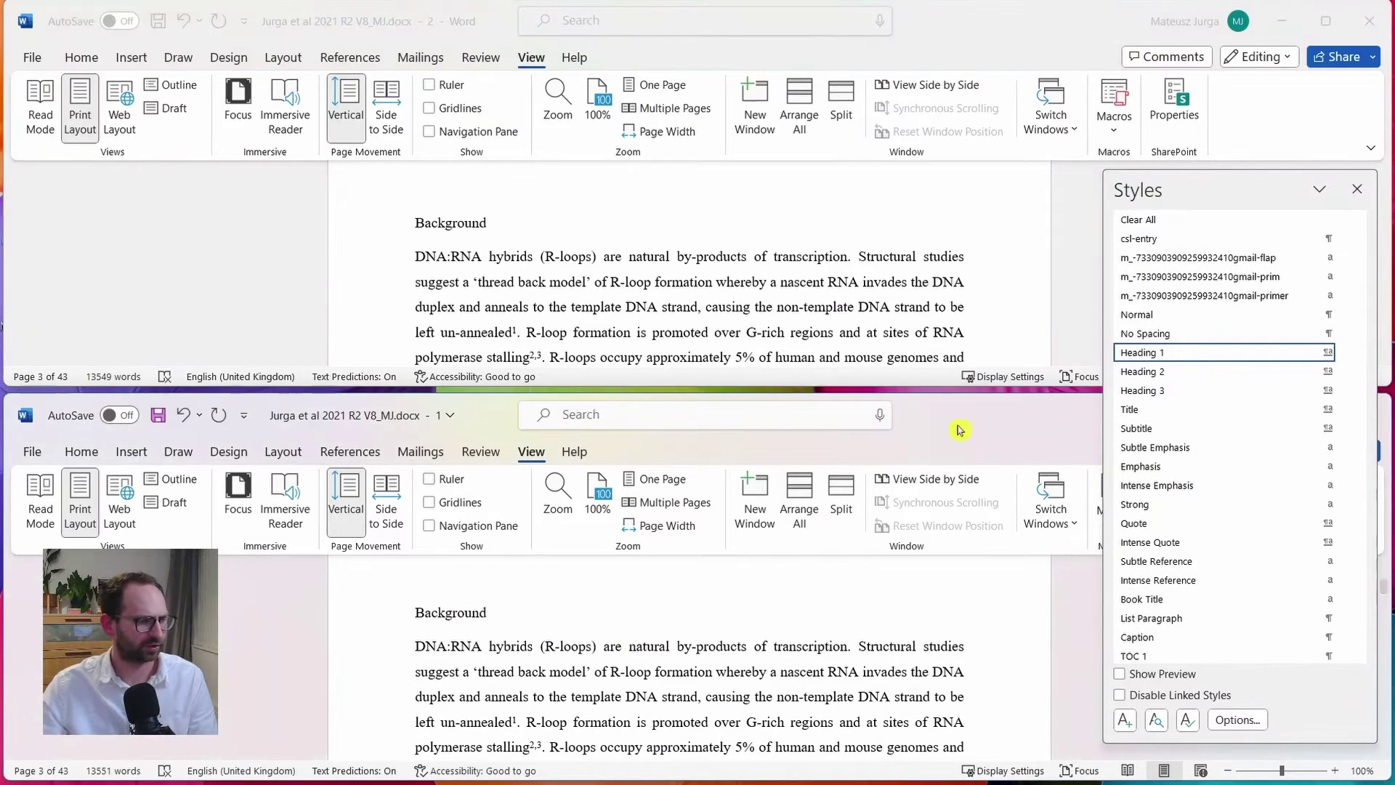
{"action": "left_click", "coordinate": [1357, 189]}
{"action": "left_click", "coordinate": [1358, 424]}
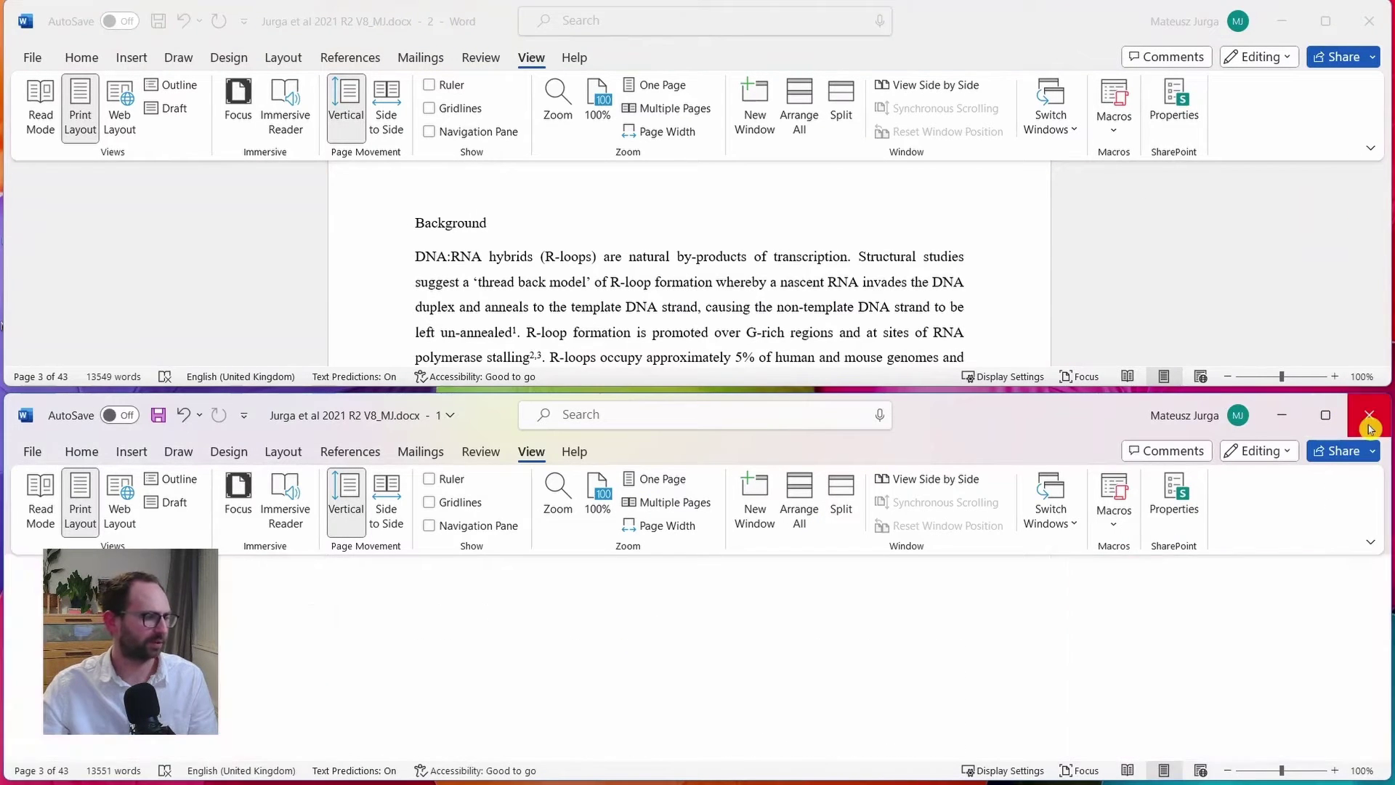
{"action": "left_click", "coordinate": [1325, 21]}
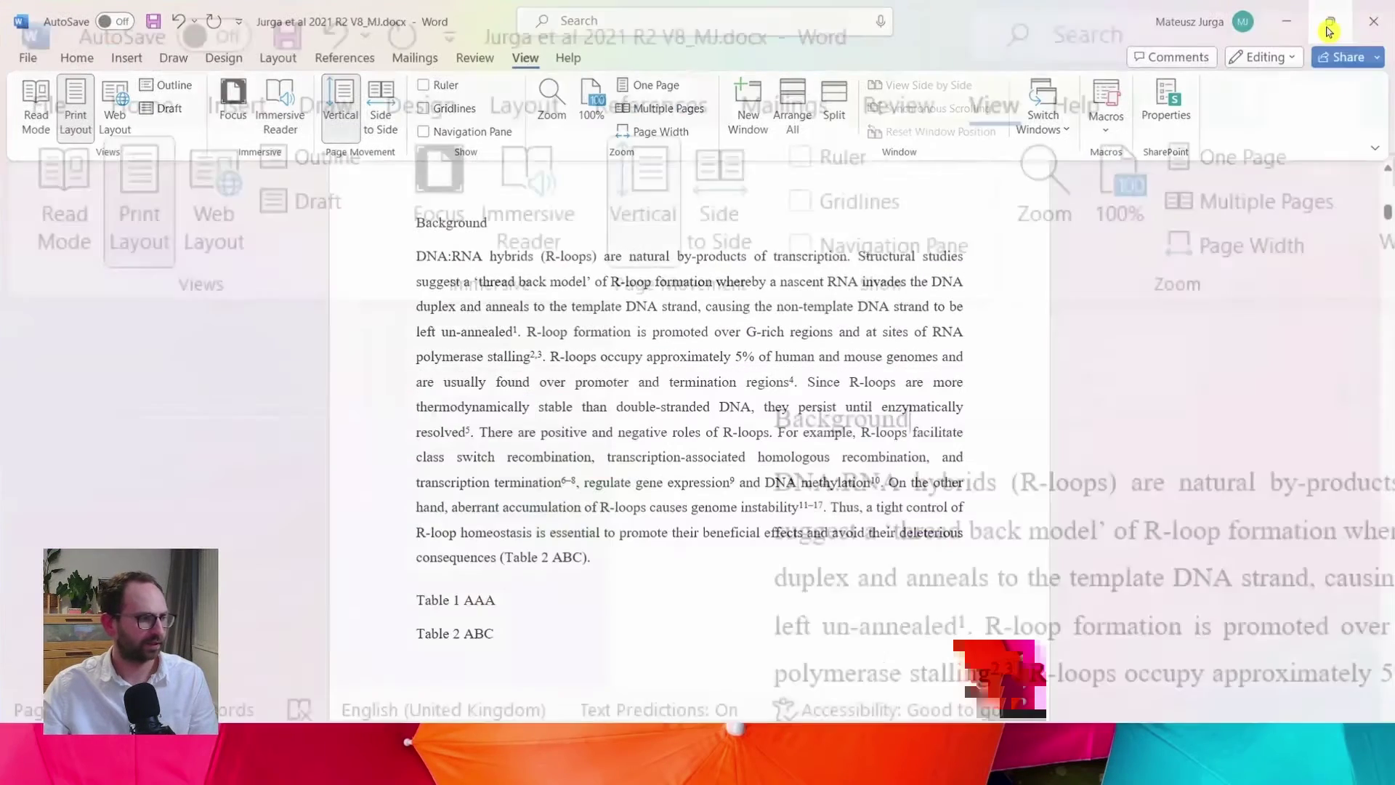
Step: Split the document window to view the table captions alongside the Results section, and remove the split
{"action": "left_click", "coordinate": [839, 100]}
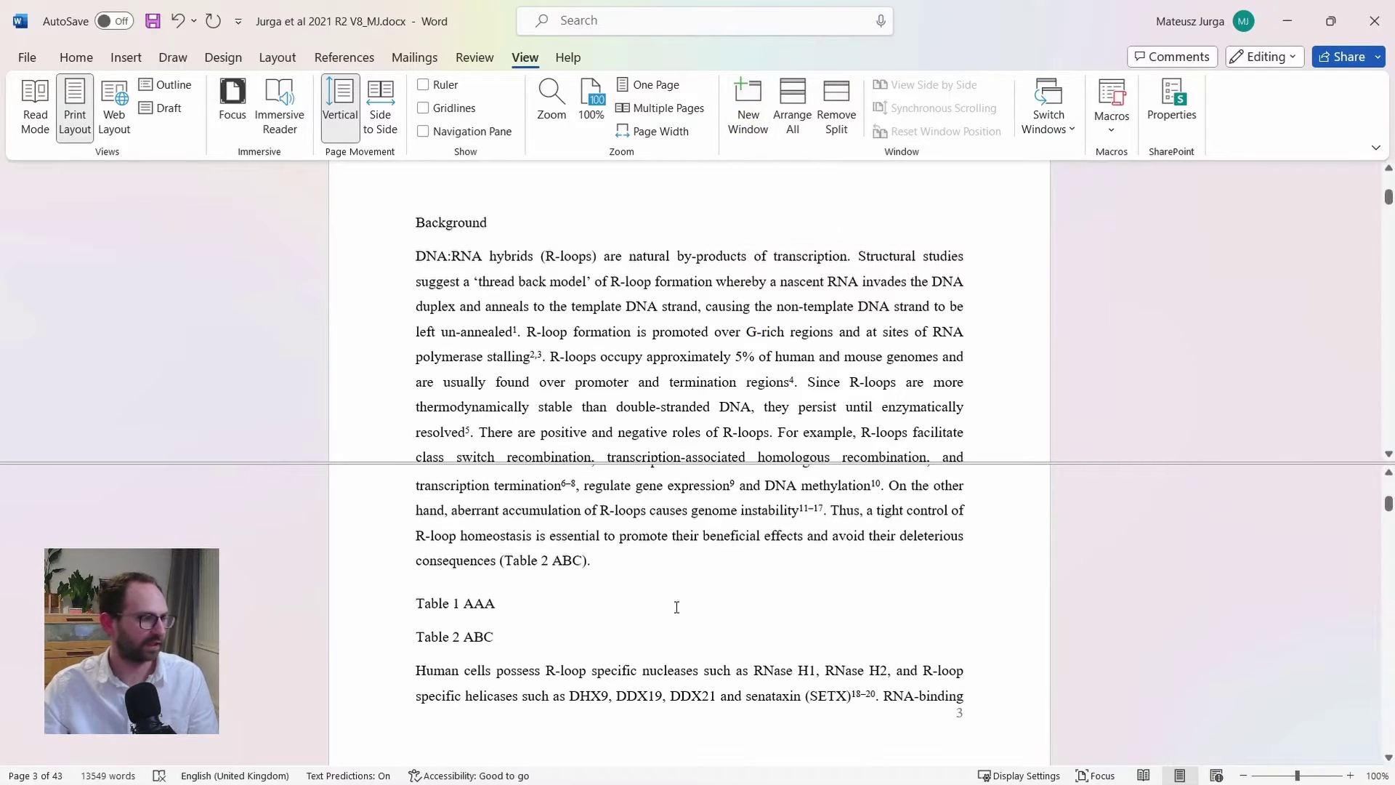
{"action": "scroll", "coordinate": [676, 607], "scroll_direction": "down", "scroll_amount": 5}
{"action": "scroll", "coordinate": [677, 608], "scroll_direction": "down", "scroll_amount": 9}
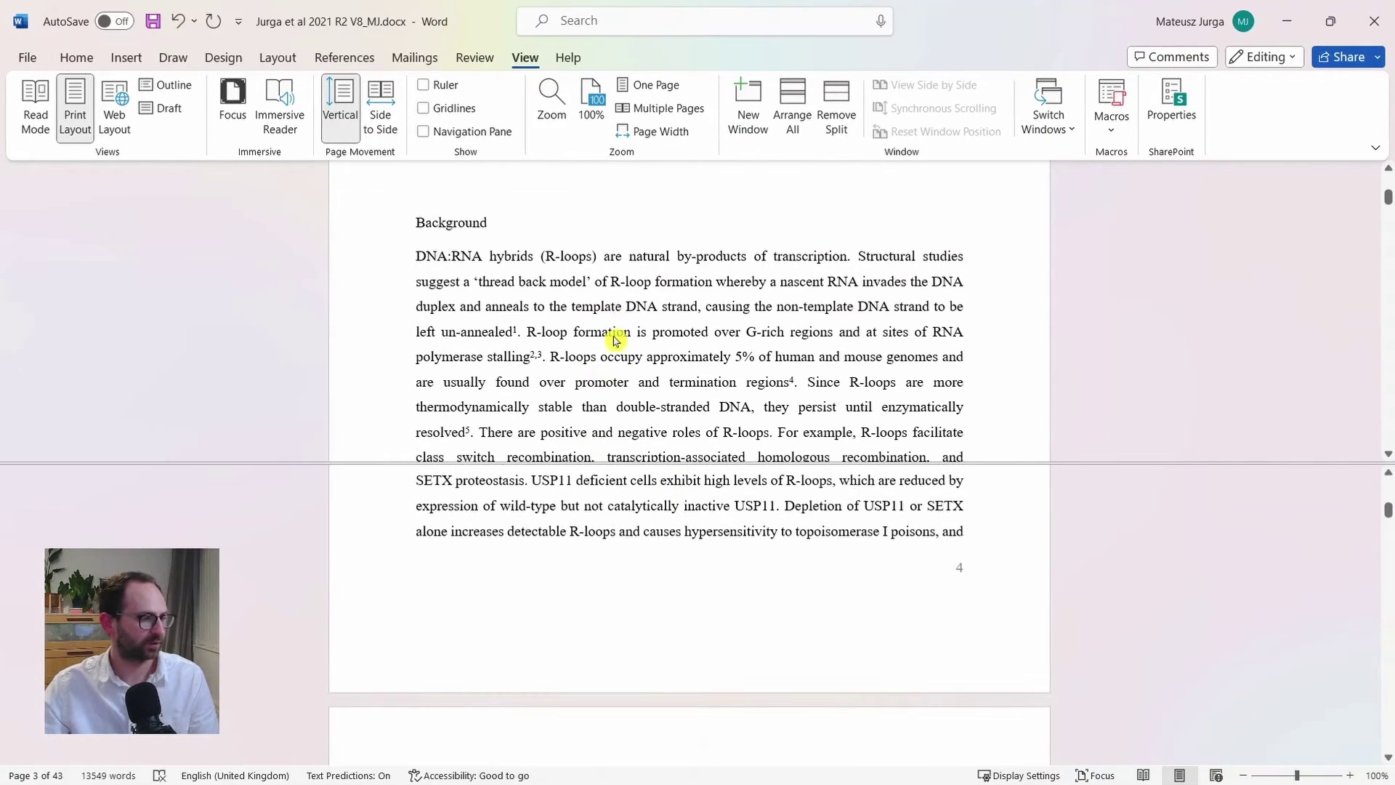
{"action": "scroll", "coordinate": [614, 343], "scroll_direction": "up", "scroll_amount": 15}
{"action": "scroll", "coordinate": [614, 346], "scroll_direction": "up", "scroll_amount": 4}
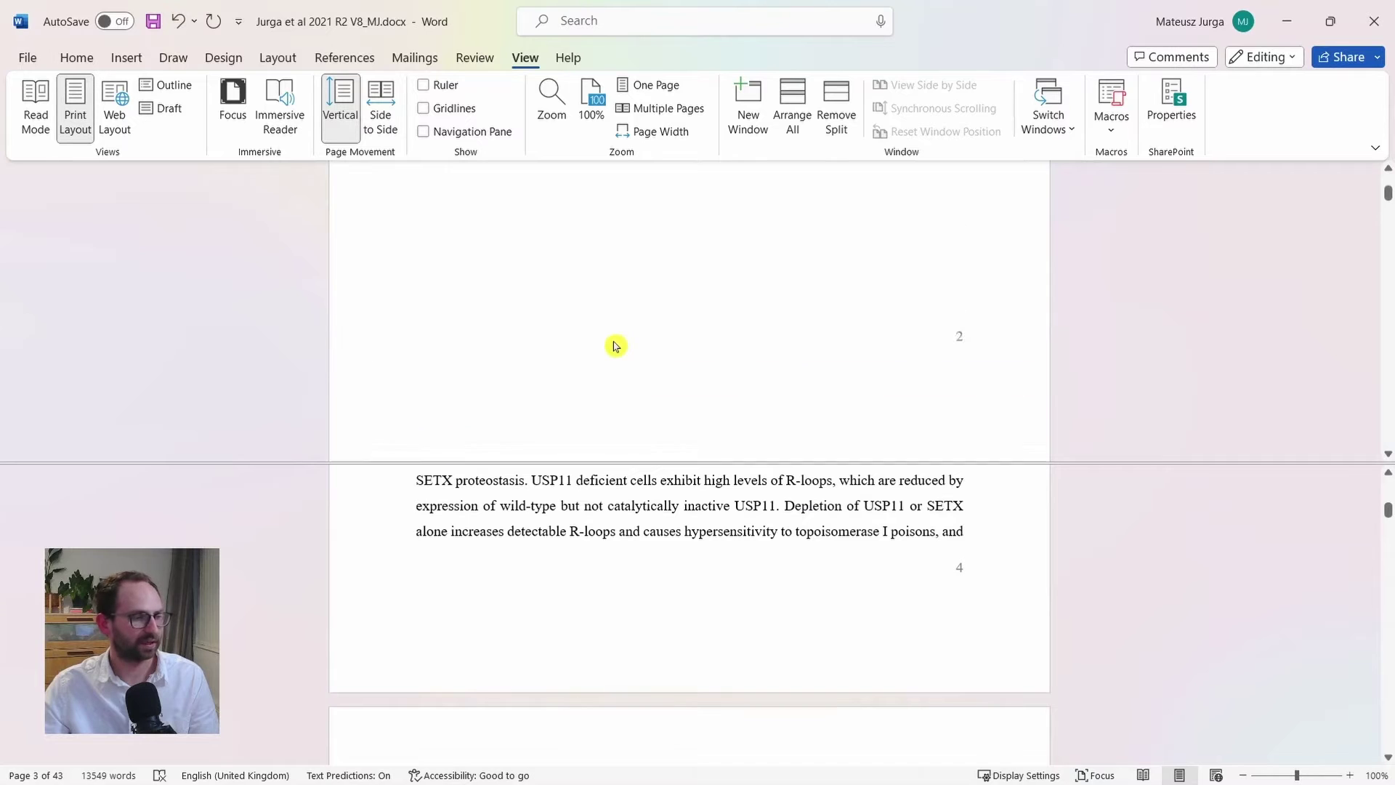
{"action": "scroll", "coordinate": [613, 345], "scroll_direction": "down", "scroll_amount": 2}
{"action": "scroll", "coordinate": [614, 346], "scroll_direction": "down", "scroll_amount": 15}
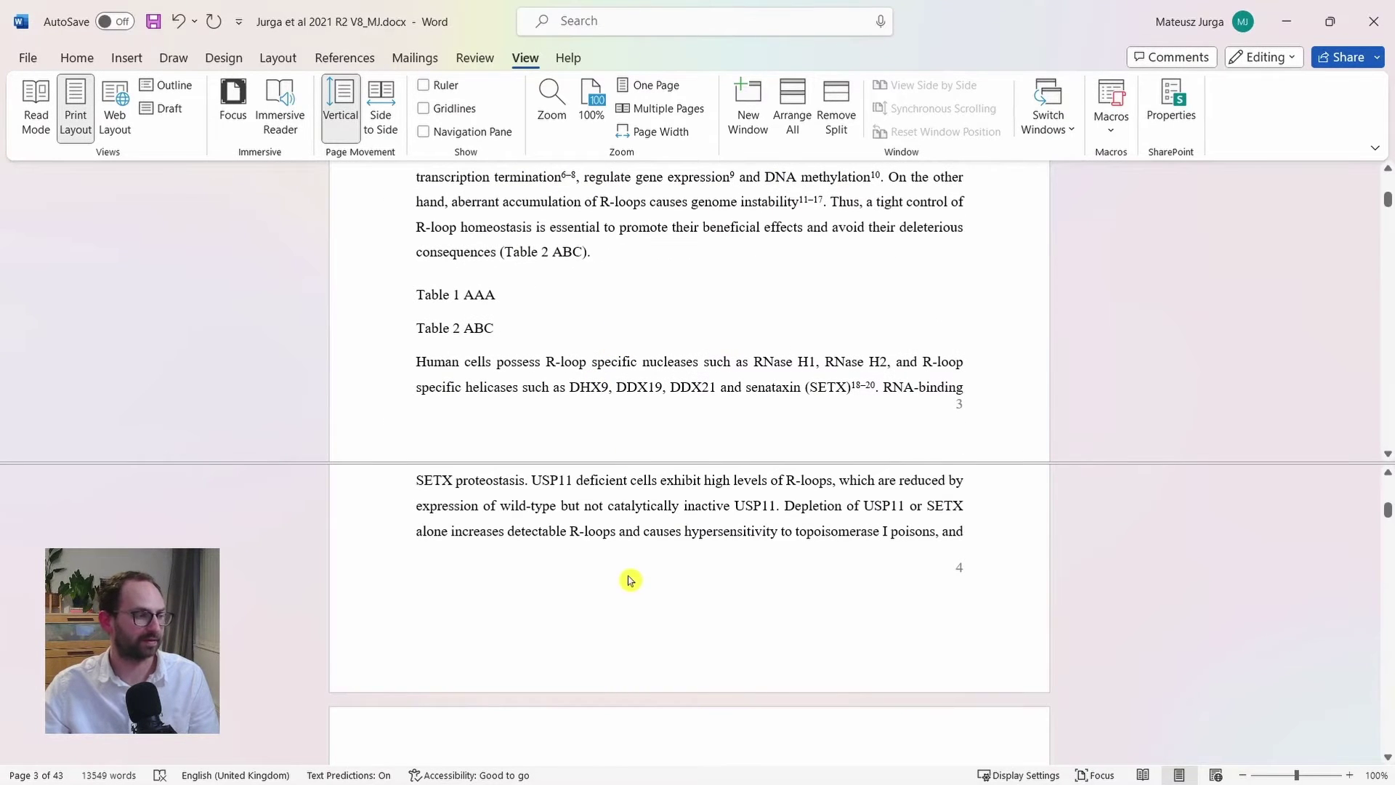
{"action": "scroll", "coordinate": [629, 579], "scroll_direction": "down", "scroll_amount": 5}
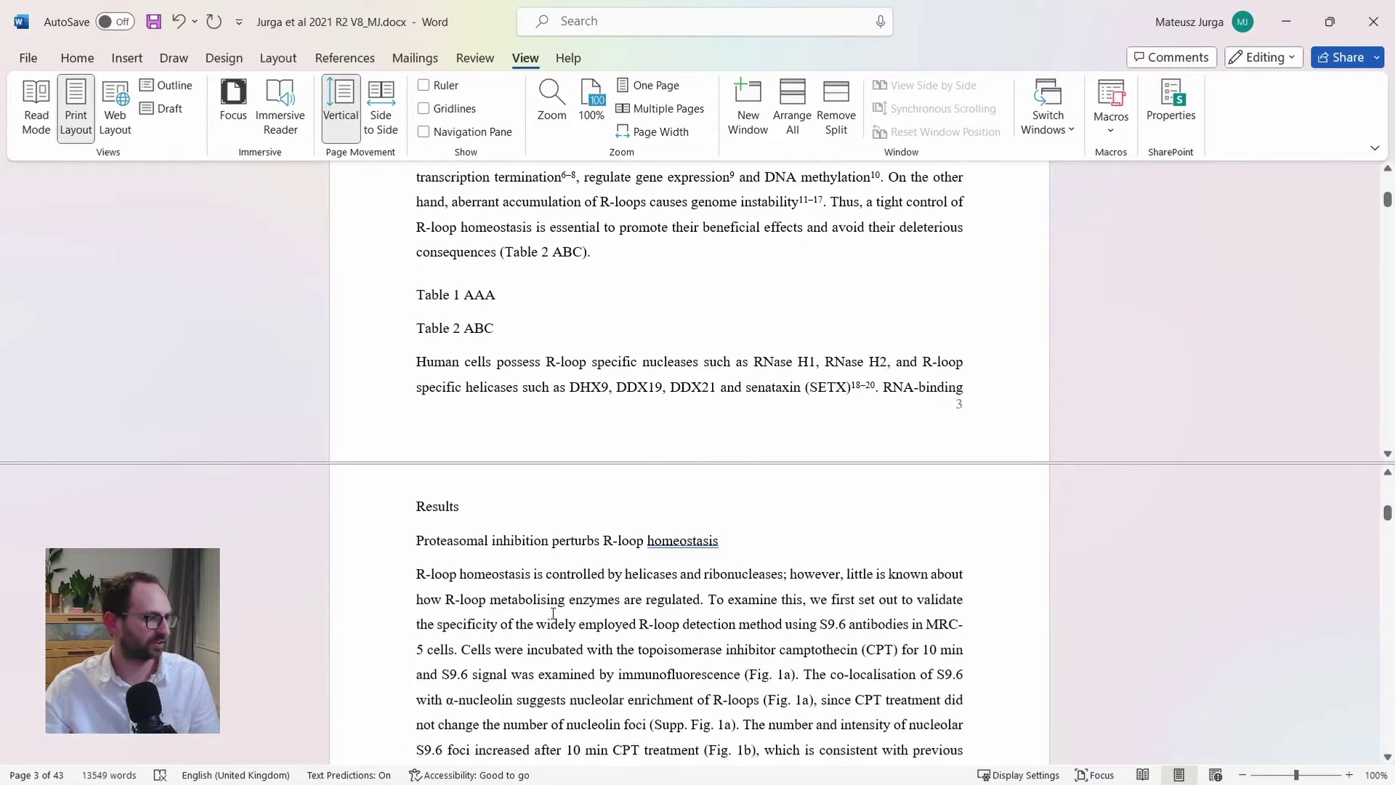
{"action": "left_click", "coordinate": [843, 113]}
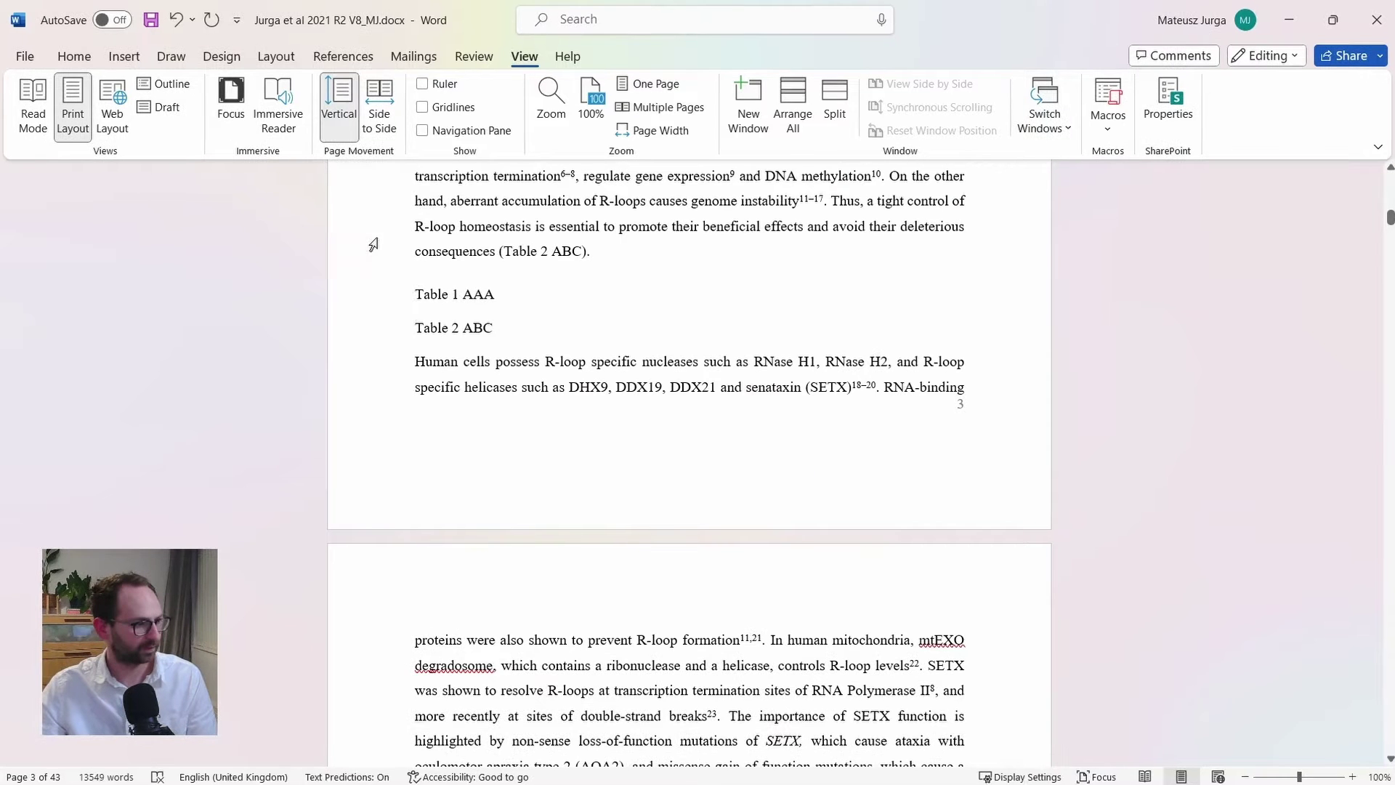
{"action": "scroll", "coordinate": [465, 380], "scroll_direction": "up", "scroll_amount": 1}
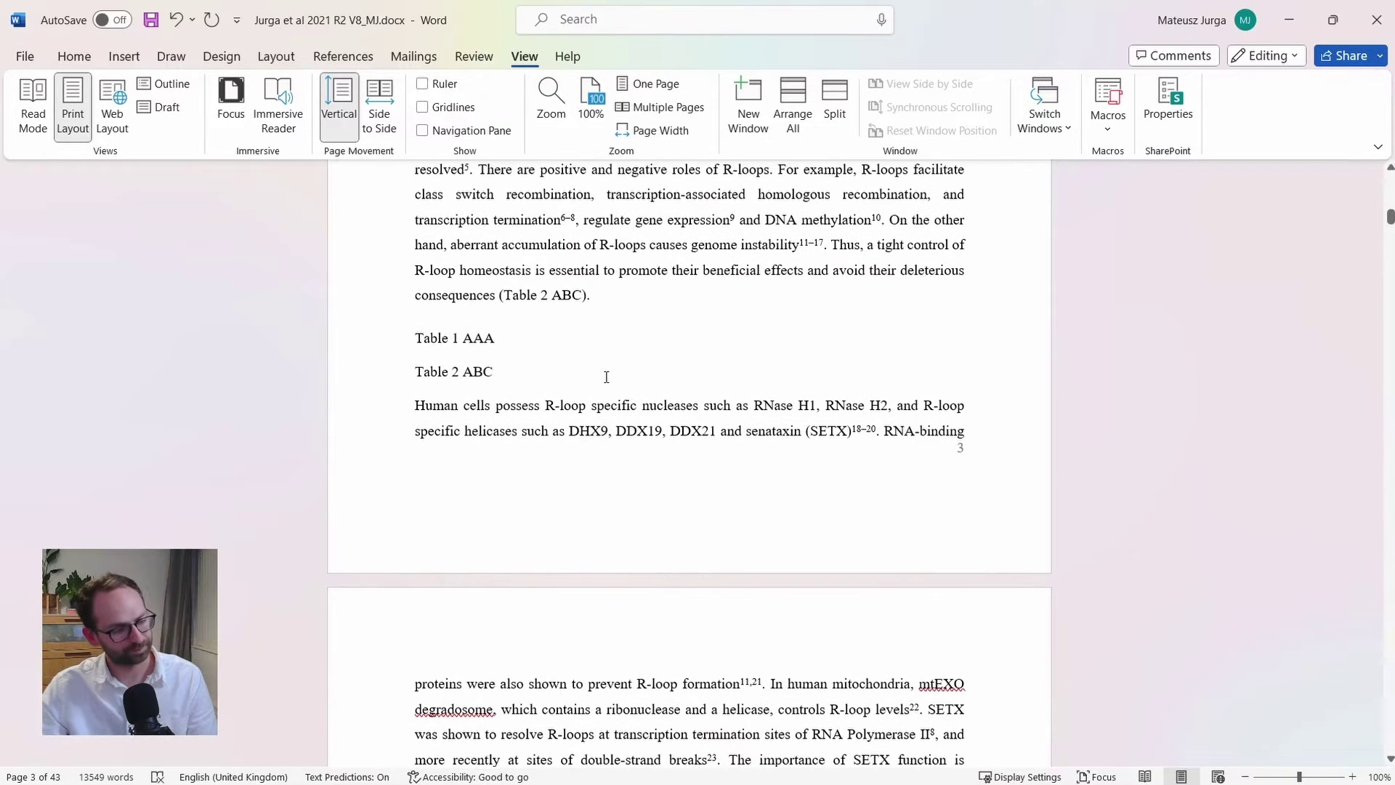
Step: Insert a table with four columns and eight rows on a new line after the paragraph ending "maintenance of genome integrity."
{"action": "scroll", "coordinate": [605, 376], "scroll_direction": "down", "scroll_amount": 8}
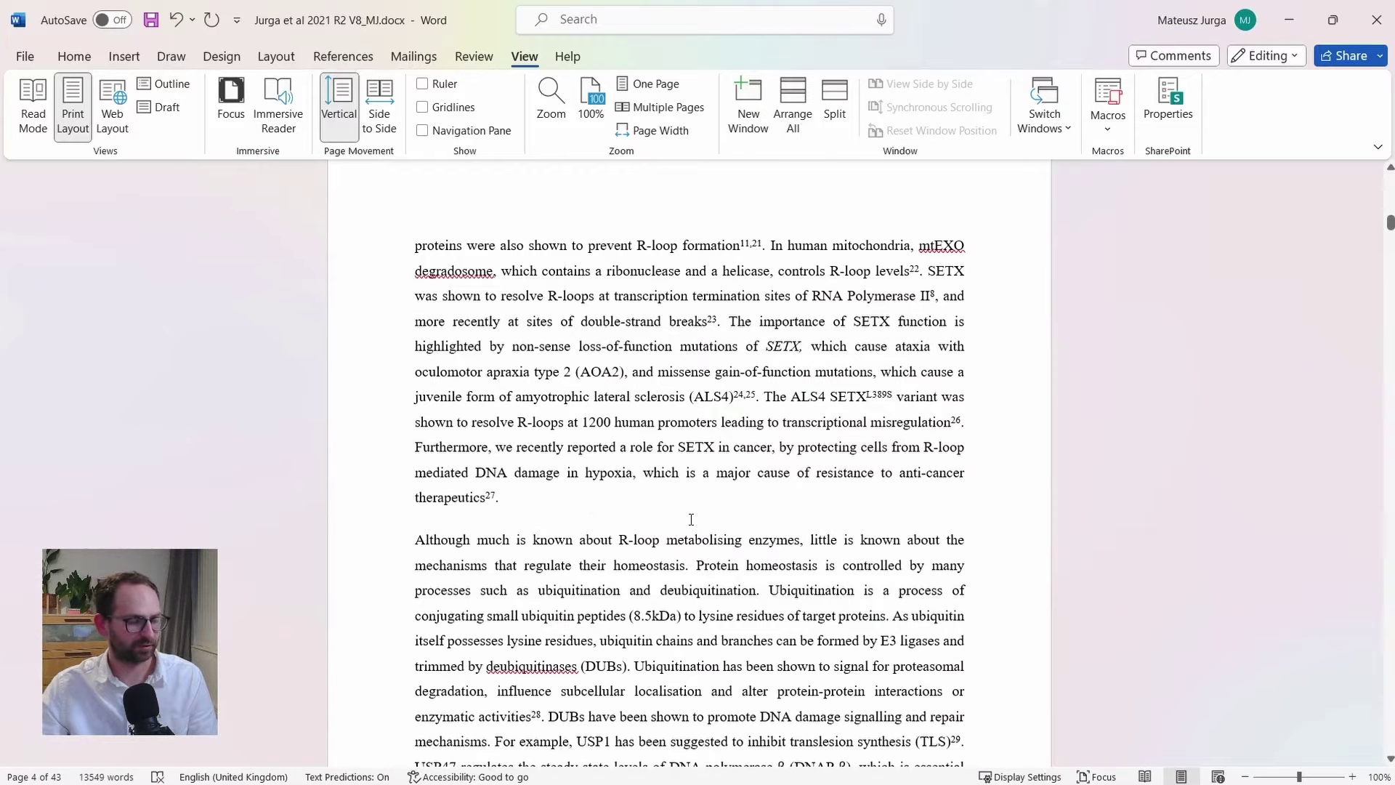
{"action": "scroll", "coordinate": [690, 518], "scroll_direction": "down", "scroll_amount": 6}
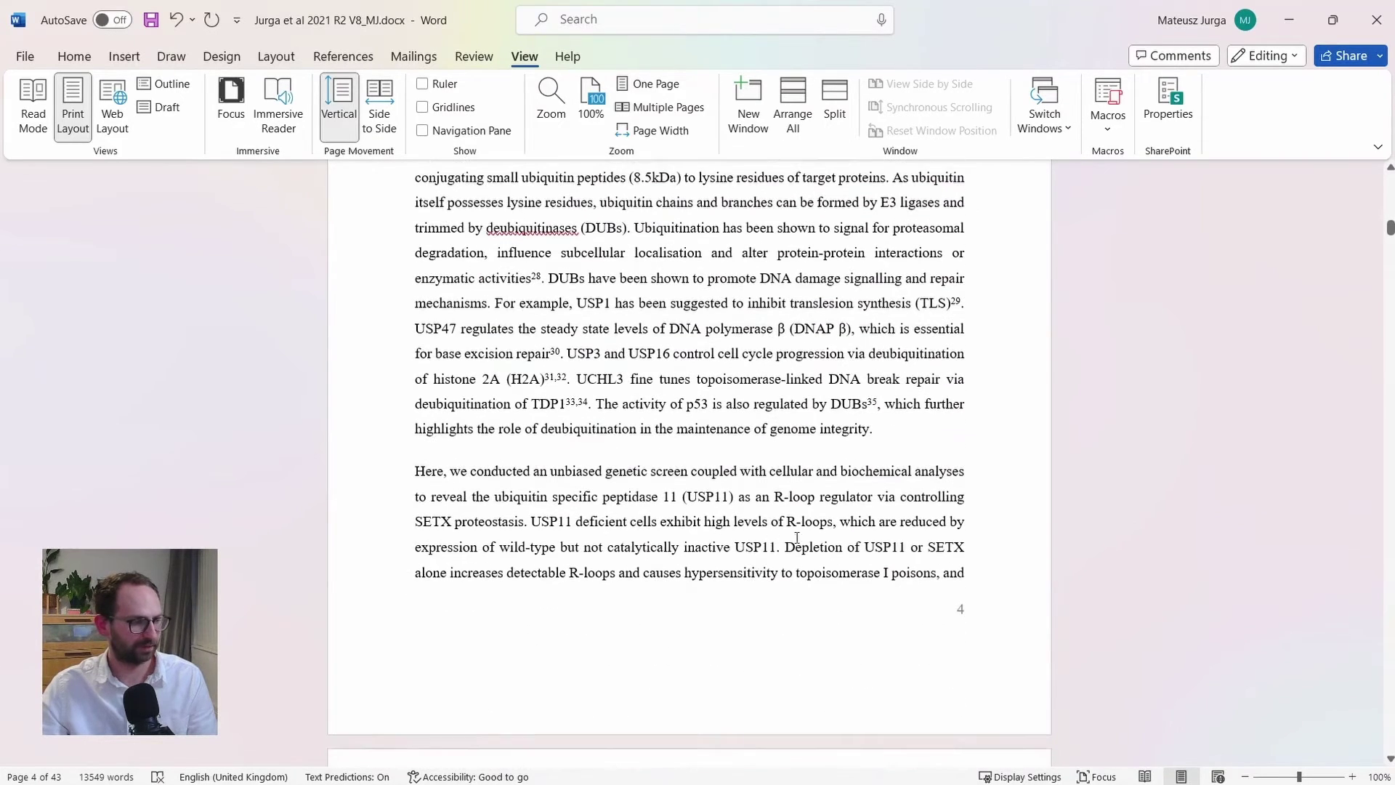
{"action": "left_click", "coordinate": [908, 441]}
{"action": "key", "text": "Return"}
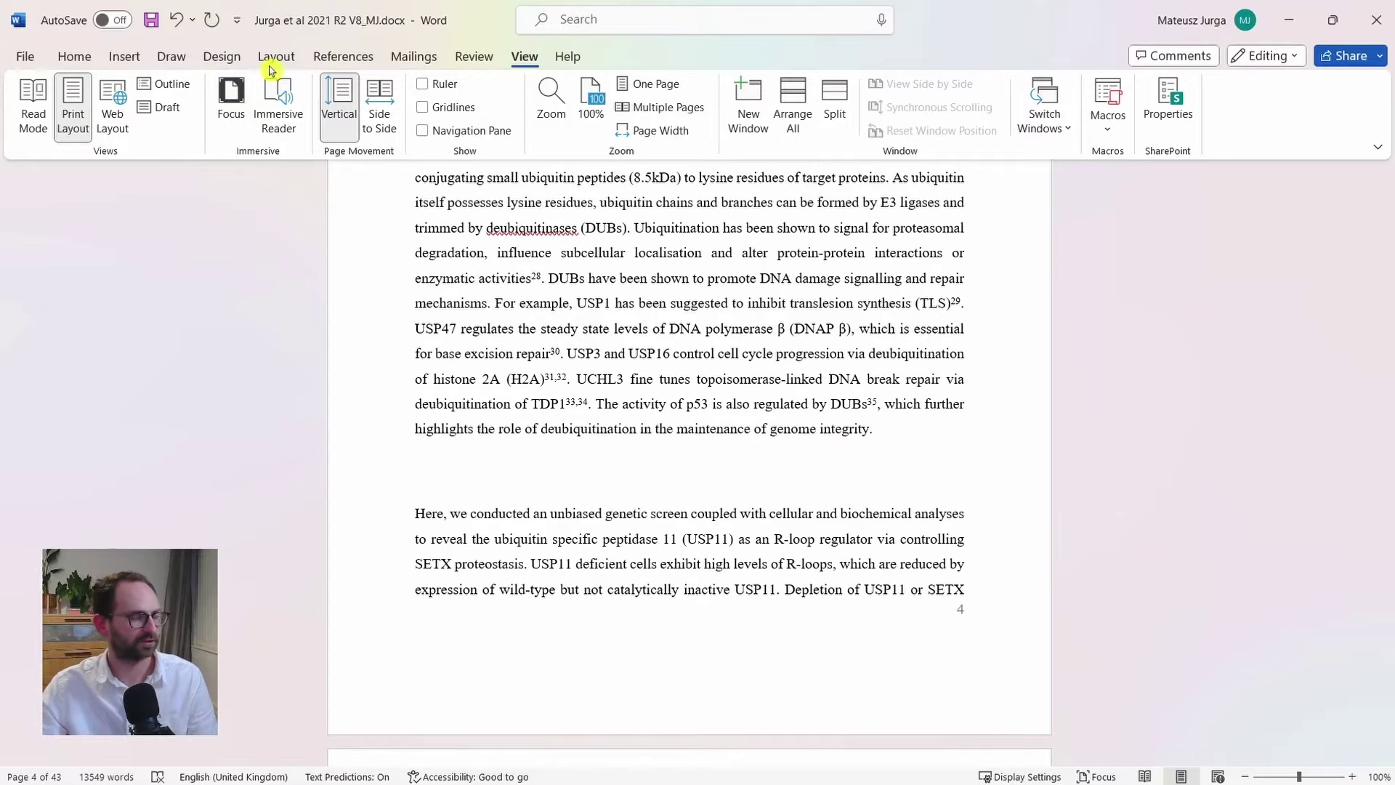
{"action": "left_click", "coordinate": [117, 58]}
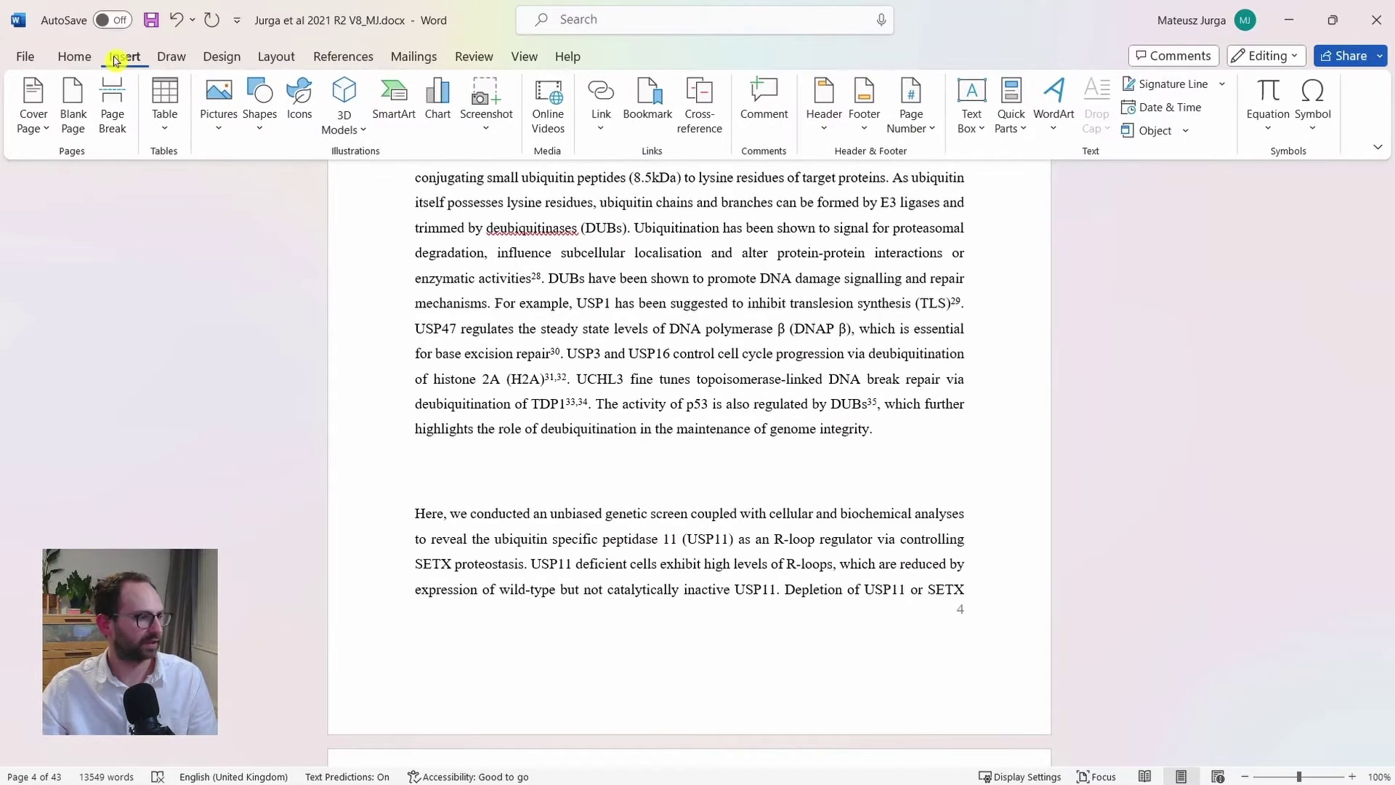
{"action": "left_click", "coordinate": [164, 101]}
{"action": "left_click", "coordinate": [216, 302]}
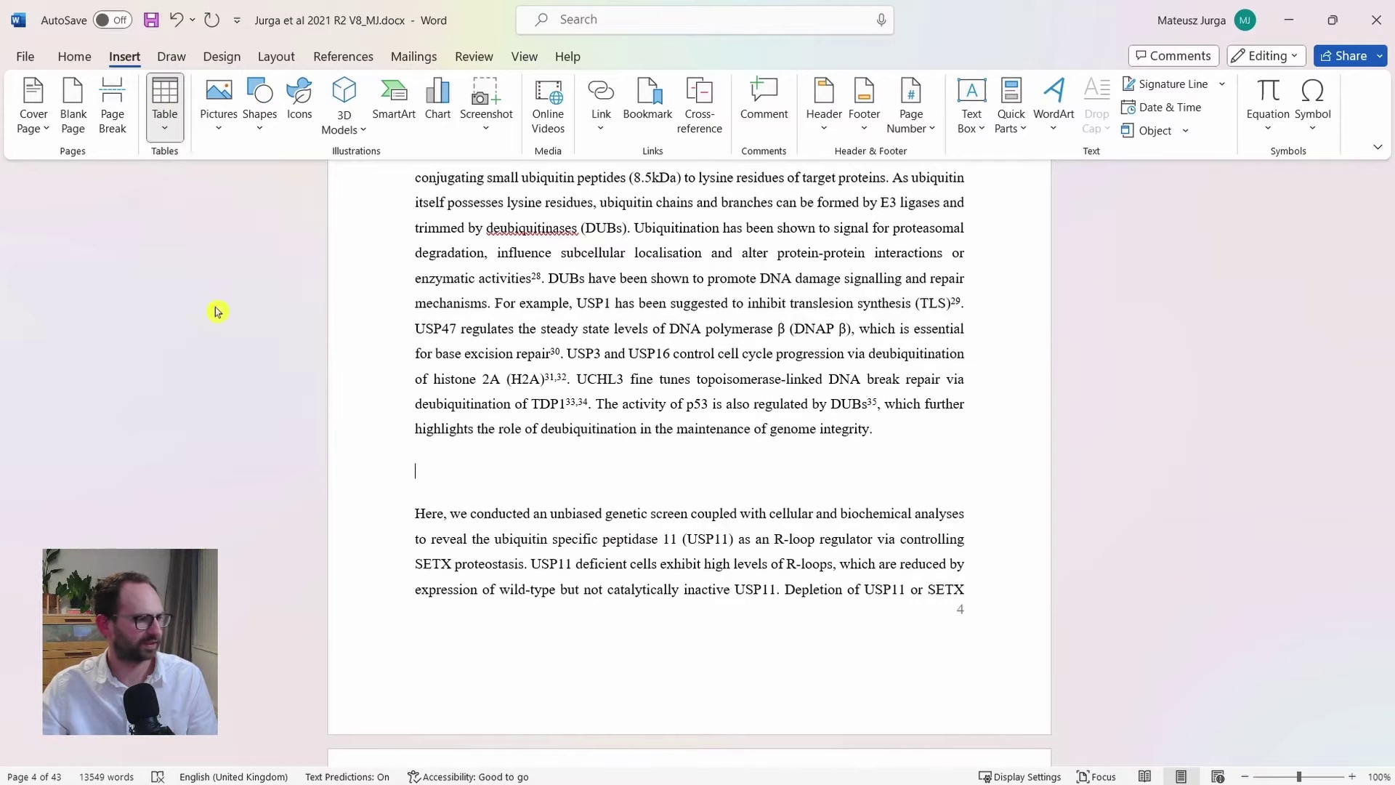
{"action": "scroll", "coordinate": [646, 425], "scroll_direction": "down", "scroll_amount": 2}
{"action": "scroll", "coordinate": [646, 425], "scroll_direction": "down", "scroll_amount": 2}
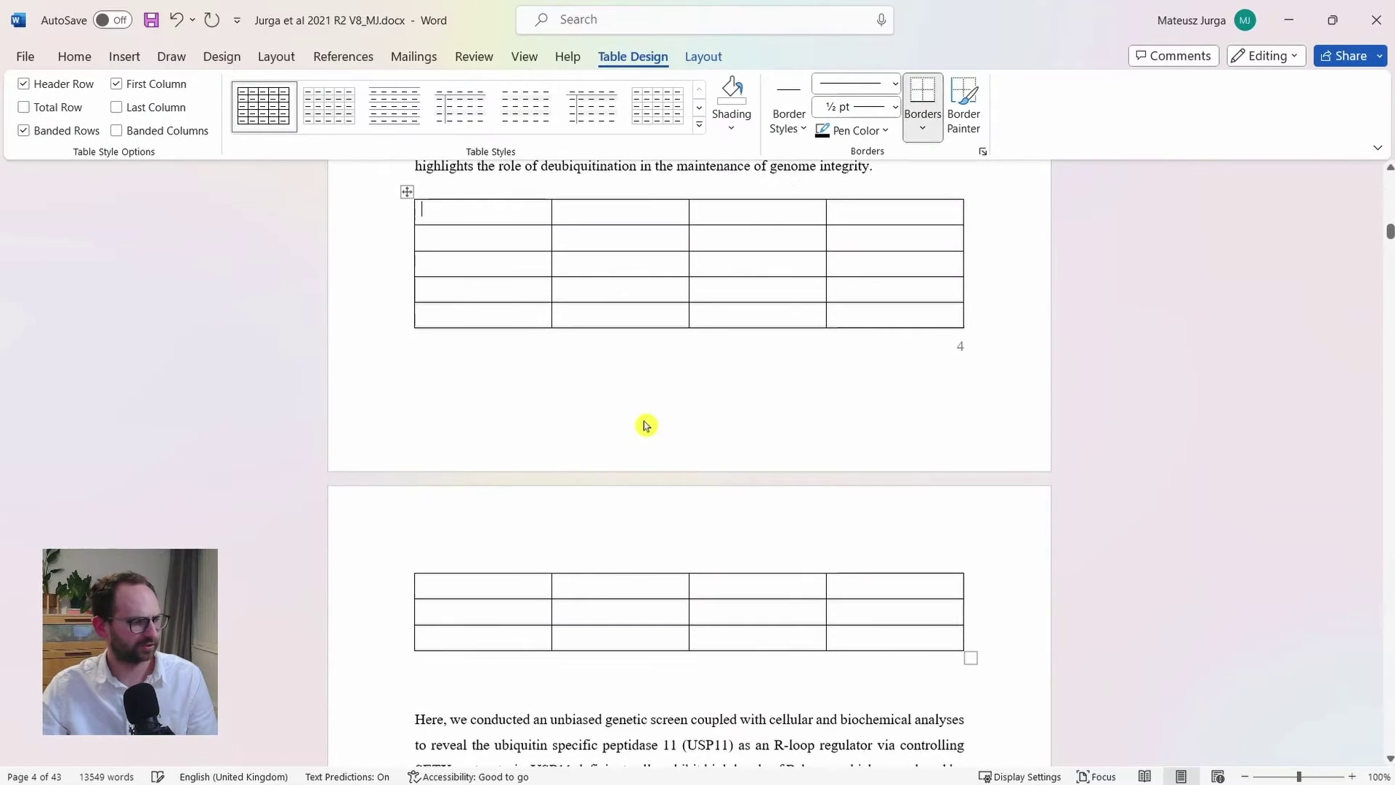
{"action": "scroll", "coordinate": [646, 425], "scroll_direction": "up", "scroll_amount": 1}
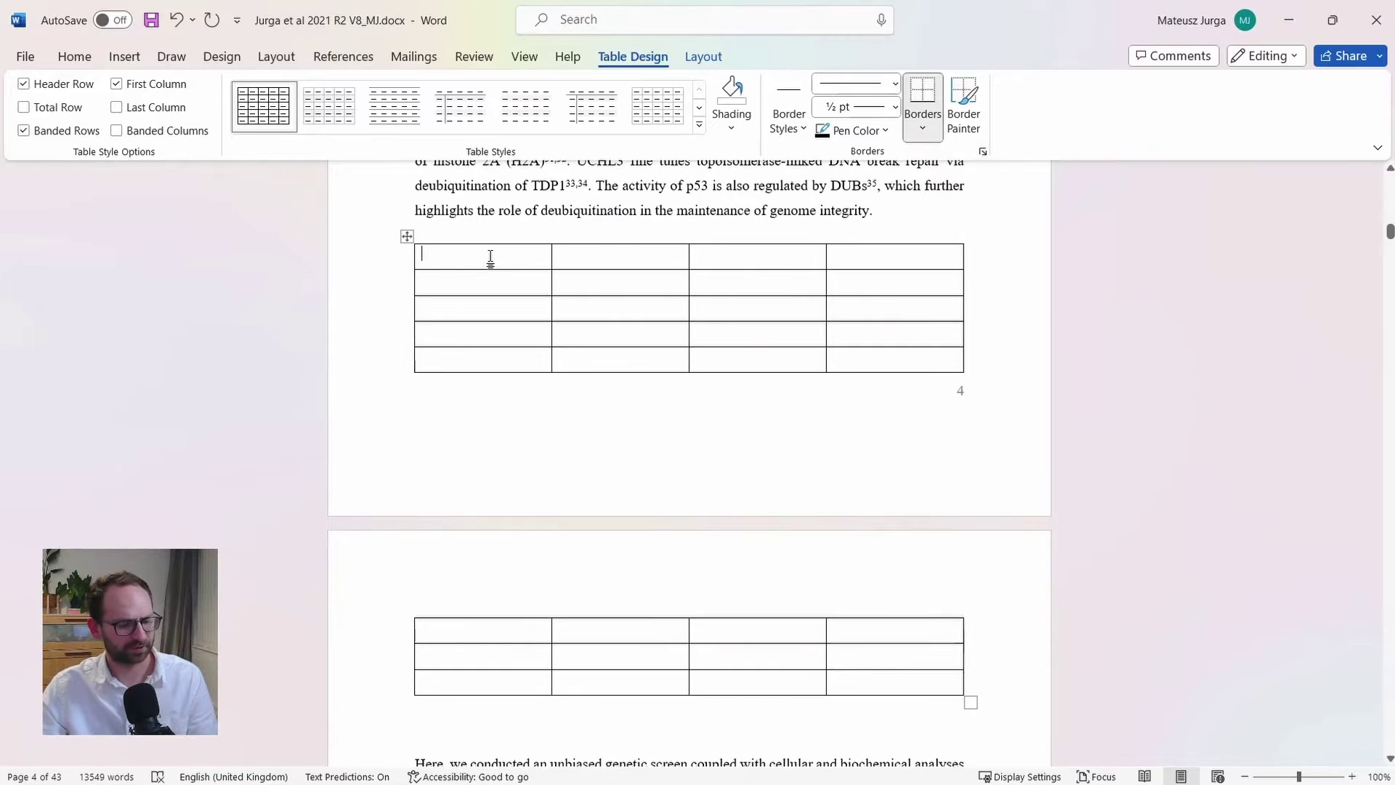
Step: Fill the four cells of the table's first row with 1, 2, 3 and 4
{"action": "type", "text": "1 "}
{"action": "type", "text": "2"}
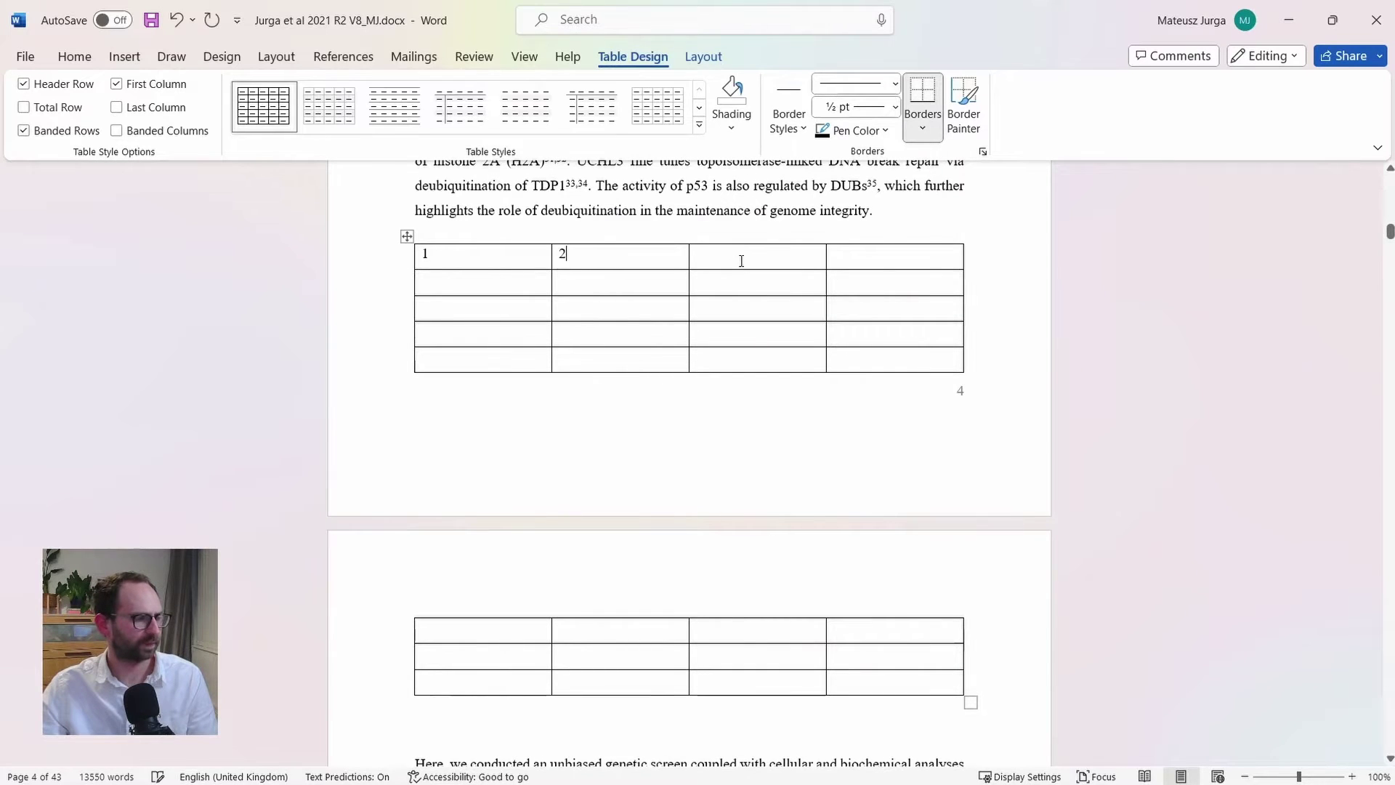
{"action": "key", "text": "Tab"}
{"action": "type", "text": "3"}
{"action": "key", "text": "Tab"}
{"action": "type", "text": "4"}
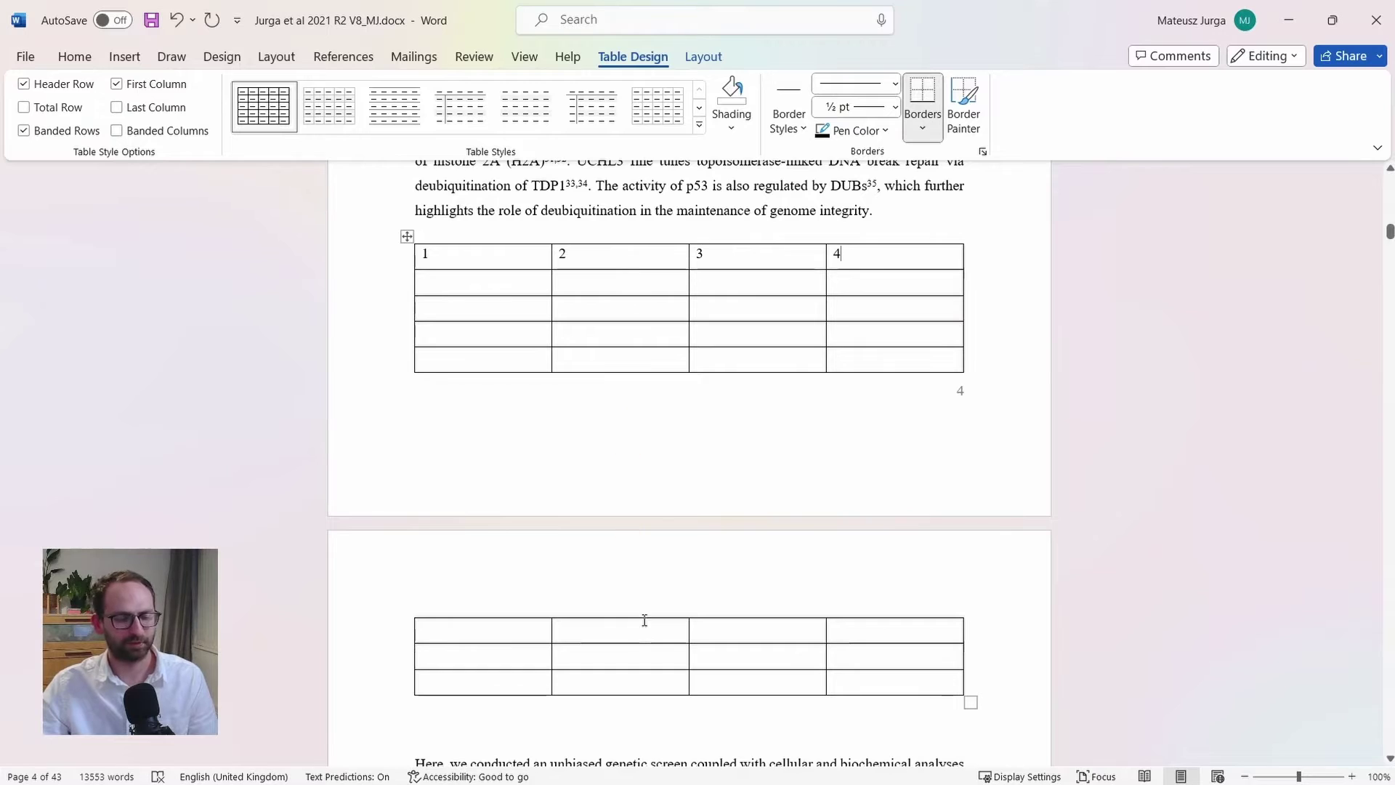
Step: Examine how the table's first row and remaining rows are divided between pages 4 and 5
{"action": "left_click", "coordinate": [665, 421]}
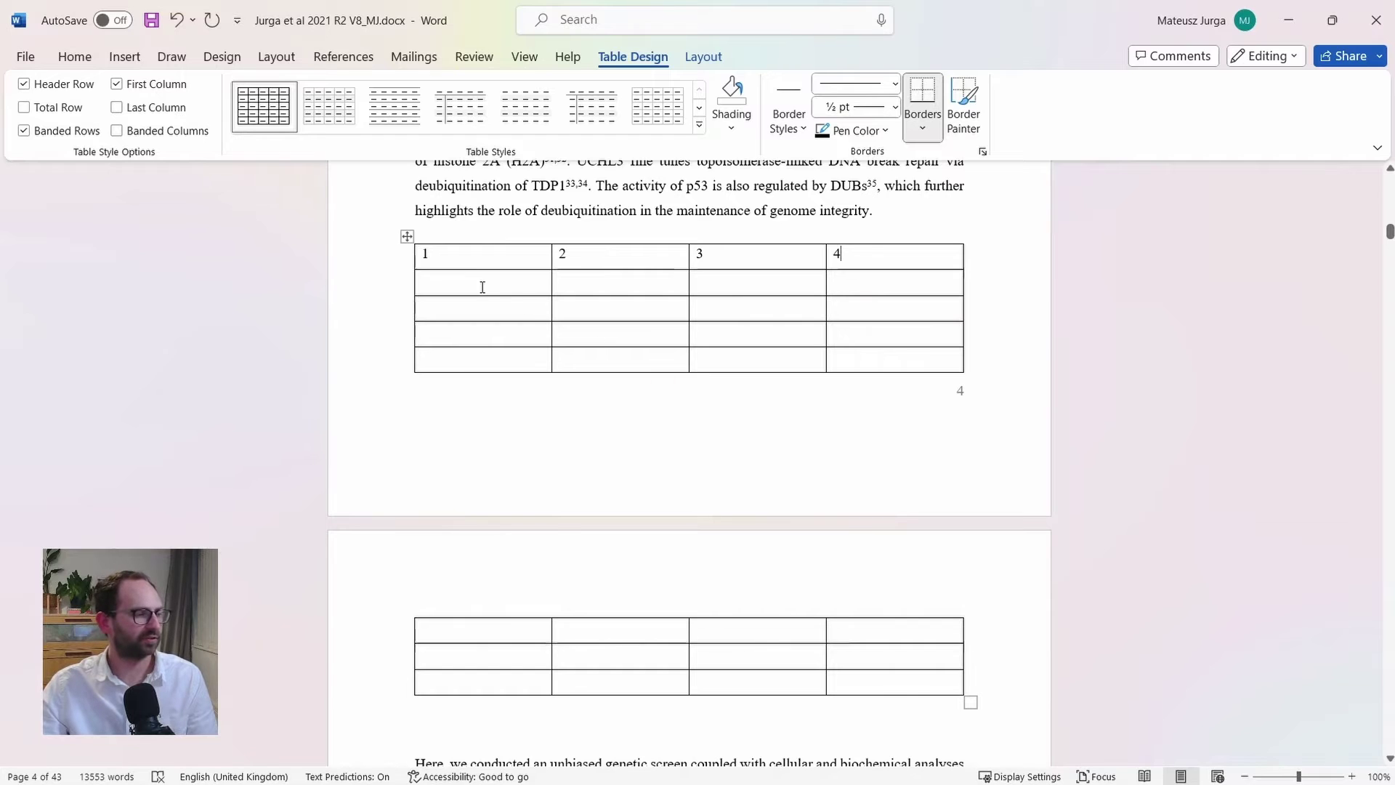
{"action": "left_click_drag", "start_coordinate": [483, 287], "coordinate": [900, 360]}
{"action": "left_click", "coordinate": [460, 249]}
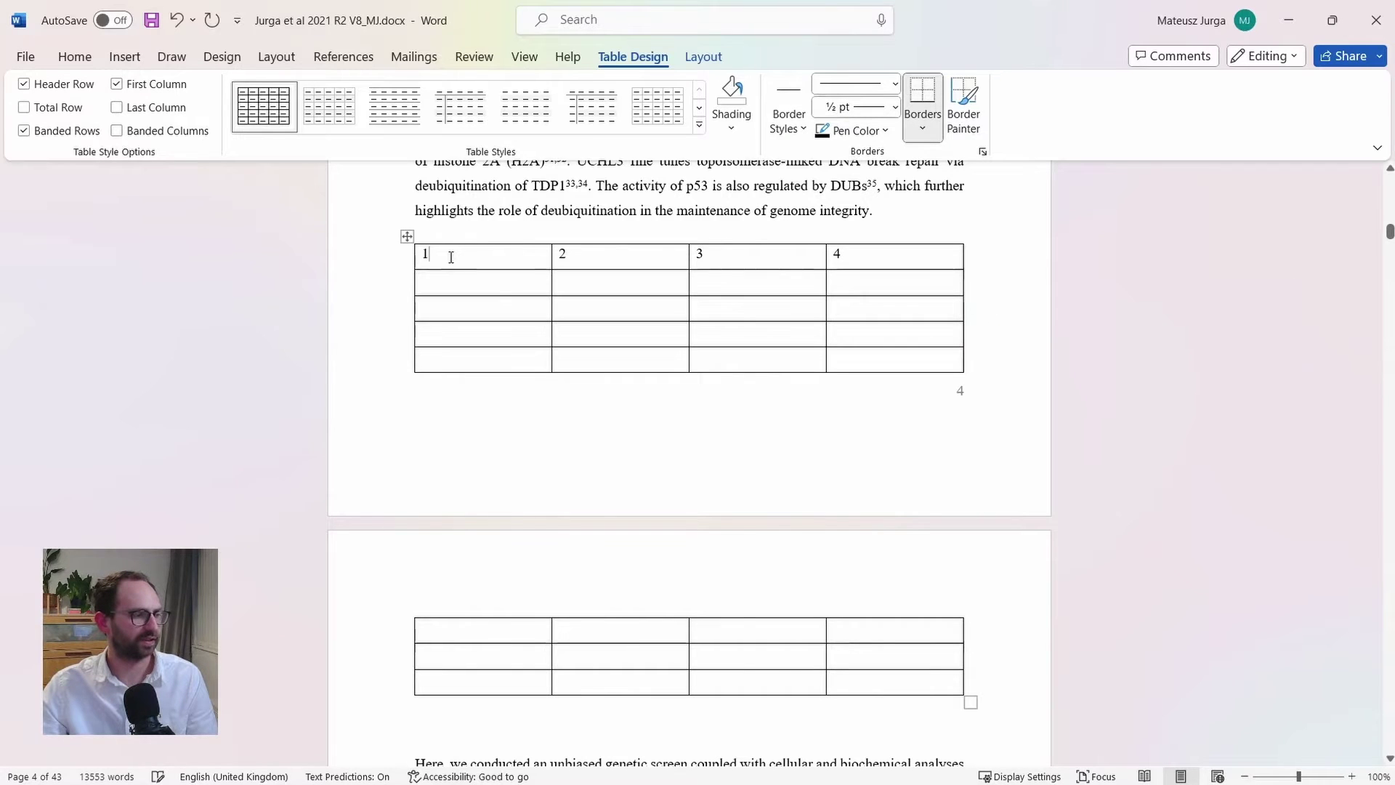
{"action": "left_click_drag", "start_coordinate": [489, 255], "coordinate": [894, 255]}
{"action": "scroll", "coordinate": [637, 475], "scroll_direction": "down", "scroll_amount": 5}
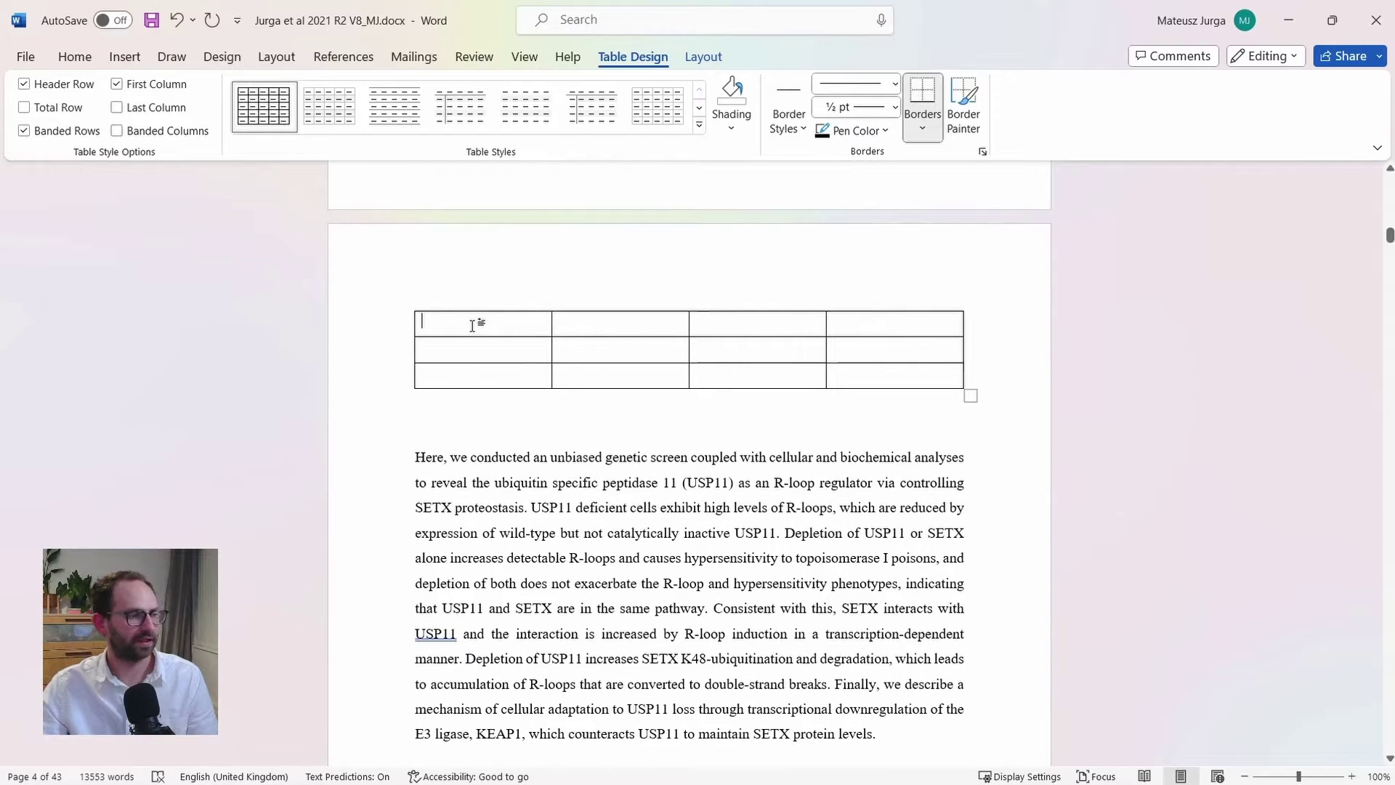
{"action": "mouse_move", "coordinate": [472, 324]}
{"action": "left_mouse_down"}
{"action": "mouse_move", "coordinate": [865, 330]}
{"action": "mouse_move", "coordinate": [868, 369]}
{"action": "mouse_move", "coordinate": [875, 327]}
{"action": "mouse_move", "coordinate": [878, 373]}
{"action": "left_mouse_up"}
{"action": "scroll", "coordinate": [705, 433], "scroll_direction": "up", "scroll_amount": 3}
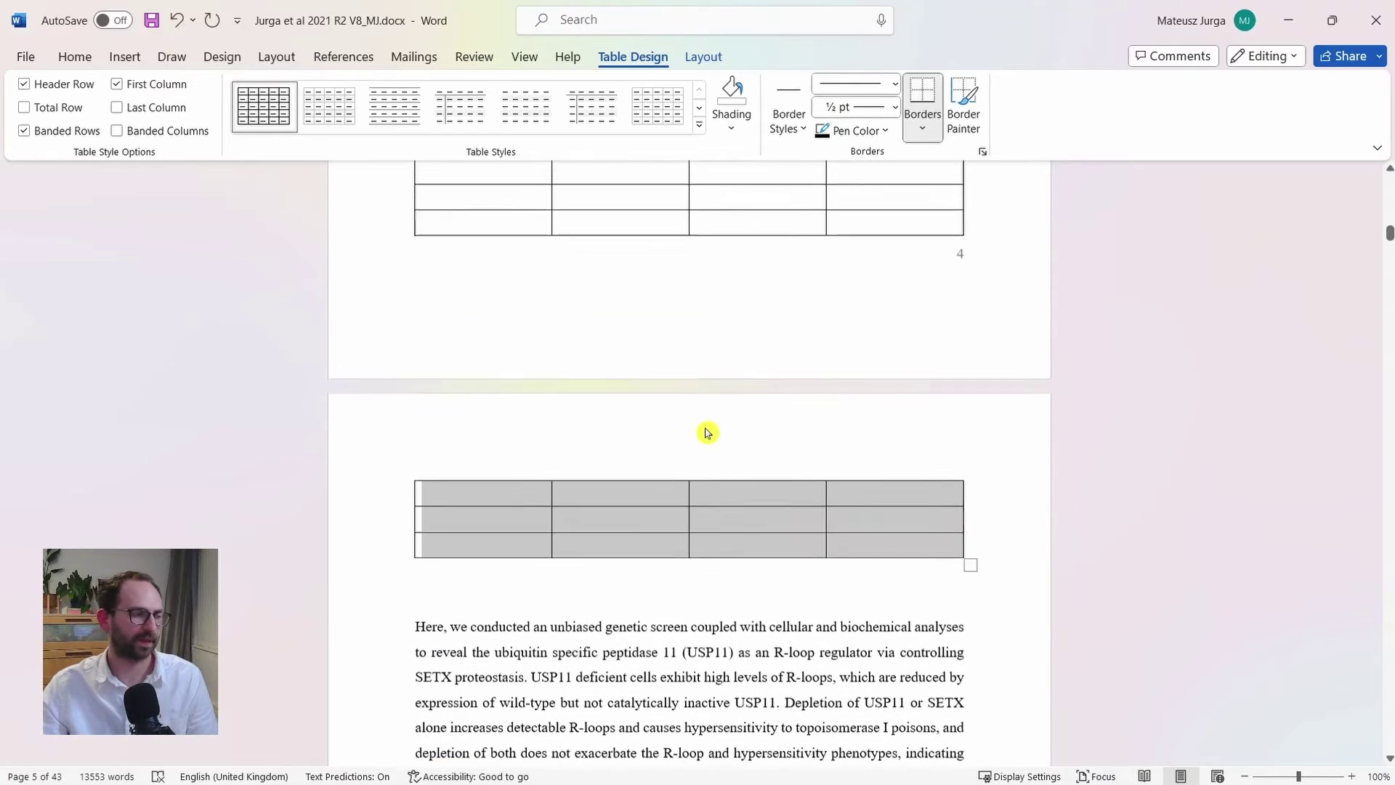
{"action": "scroll", "coordinate": [706, 433], "scroll_direction": "up", "scroll_amount": 2}
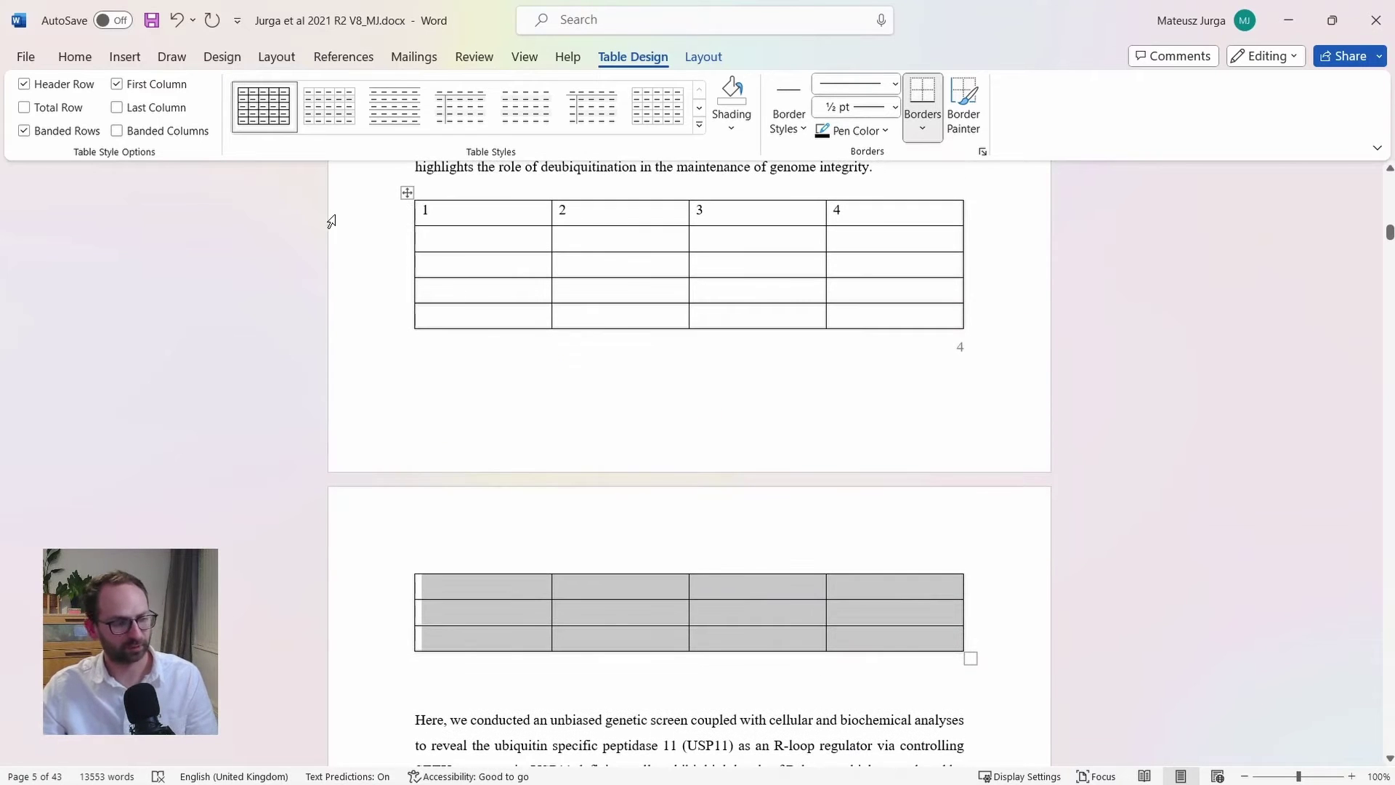
{"action": "left_click_drag", "start_coordinate": [454, 213], "coordinate": [872, 211]}
{"action": "left_click_drag", "start_coordinate": [517, 586], "coordinate": [847, 588]}
{"action": "left_click", "coordinate": [731, 617]}
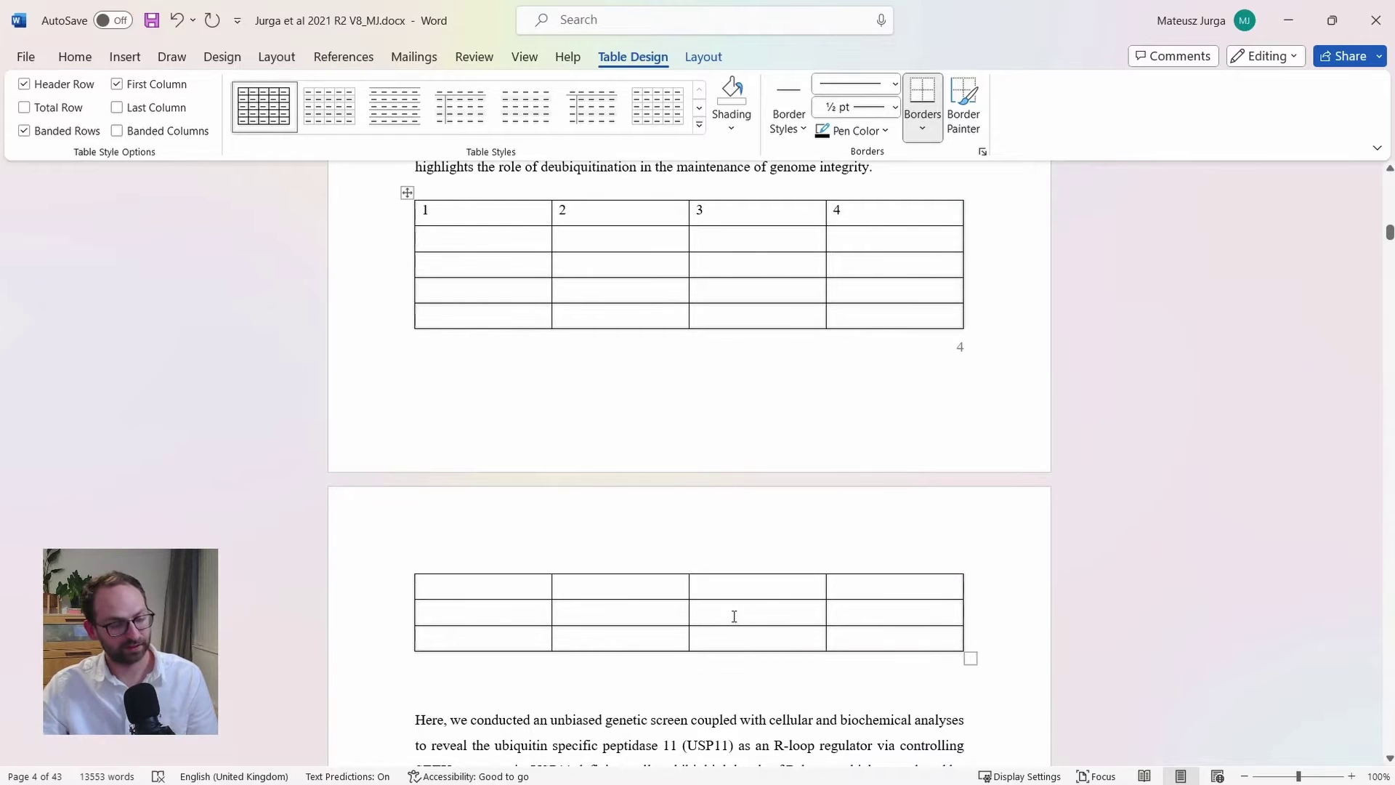
Step: Set the table's first row to repeat as header row at the top of each page, and check it on both pages
{"action": "left_click", "coordinate": [348, 215]}
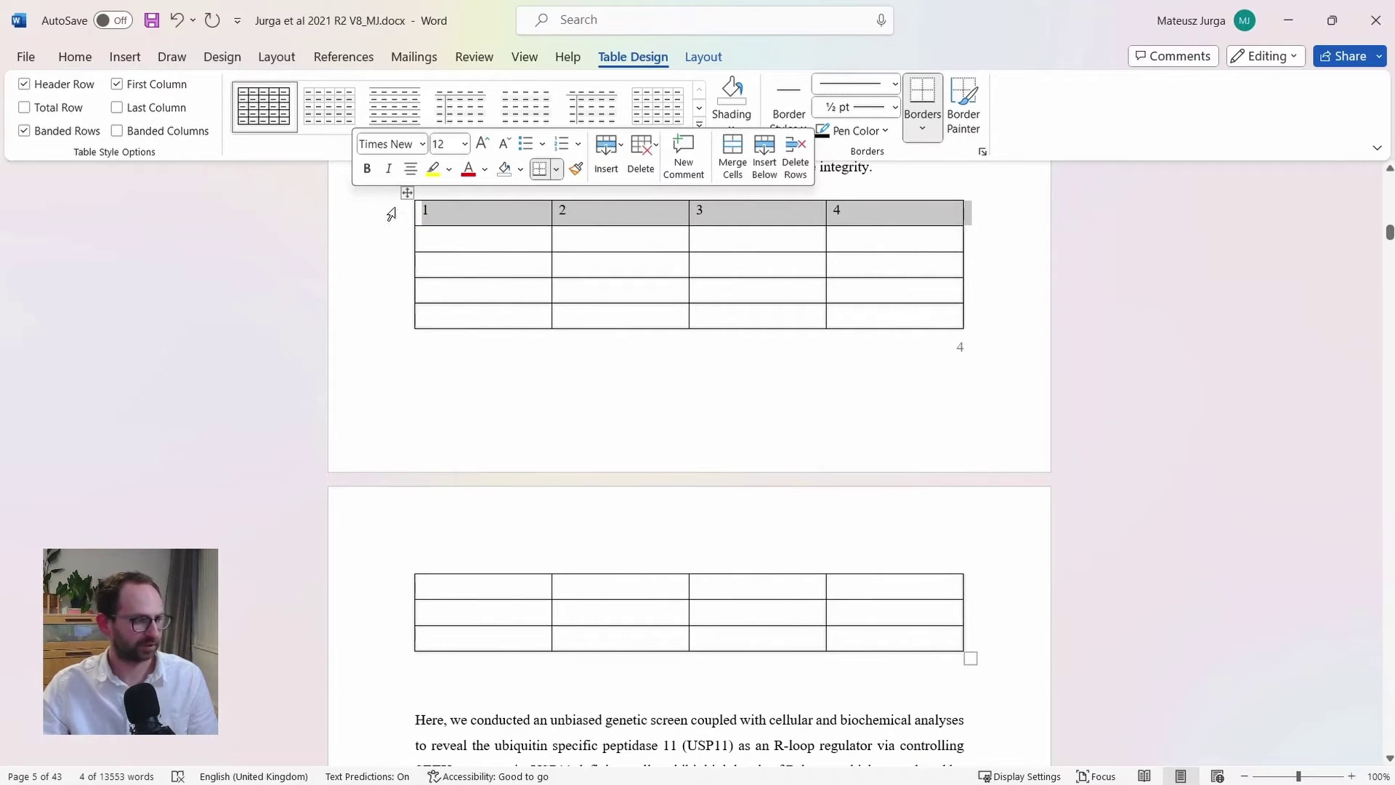
{"action": "right_click", "coordinate": [511, 216]}
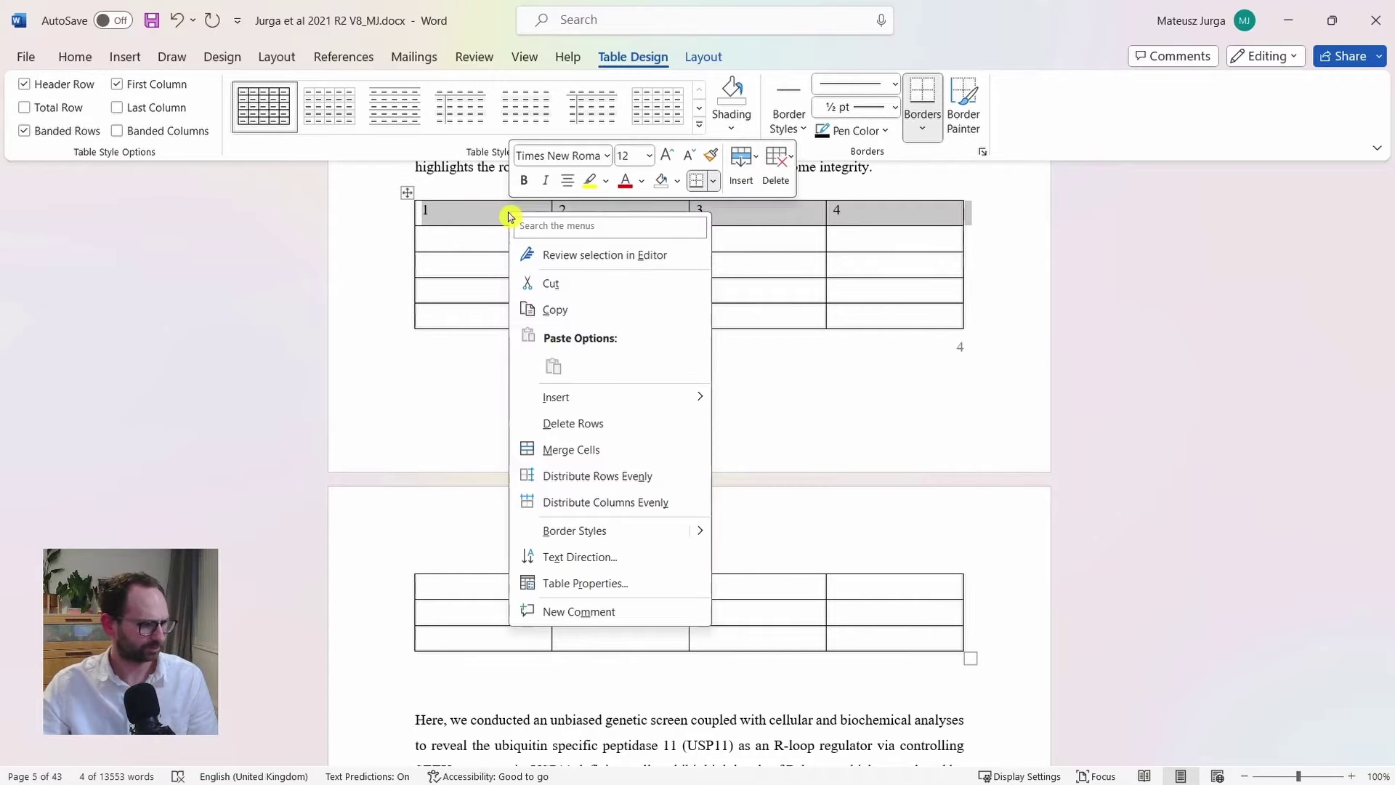
{"action": "left_click", "coordinate": [630, 582]}
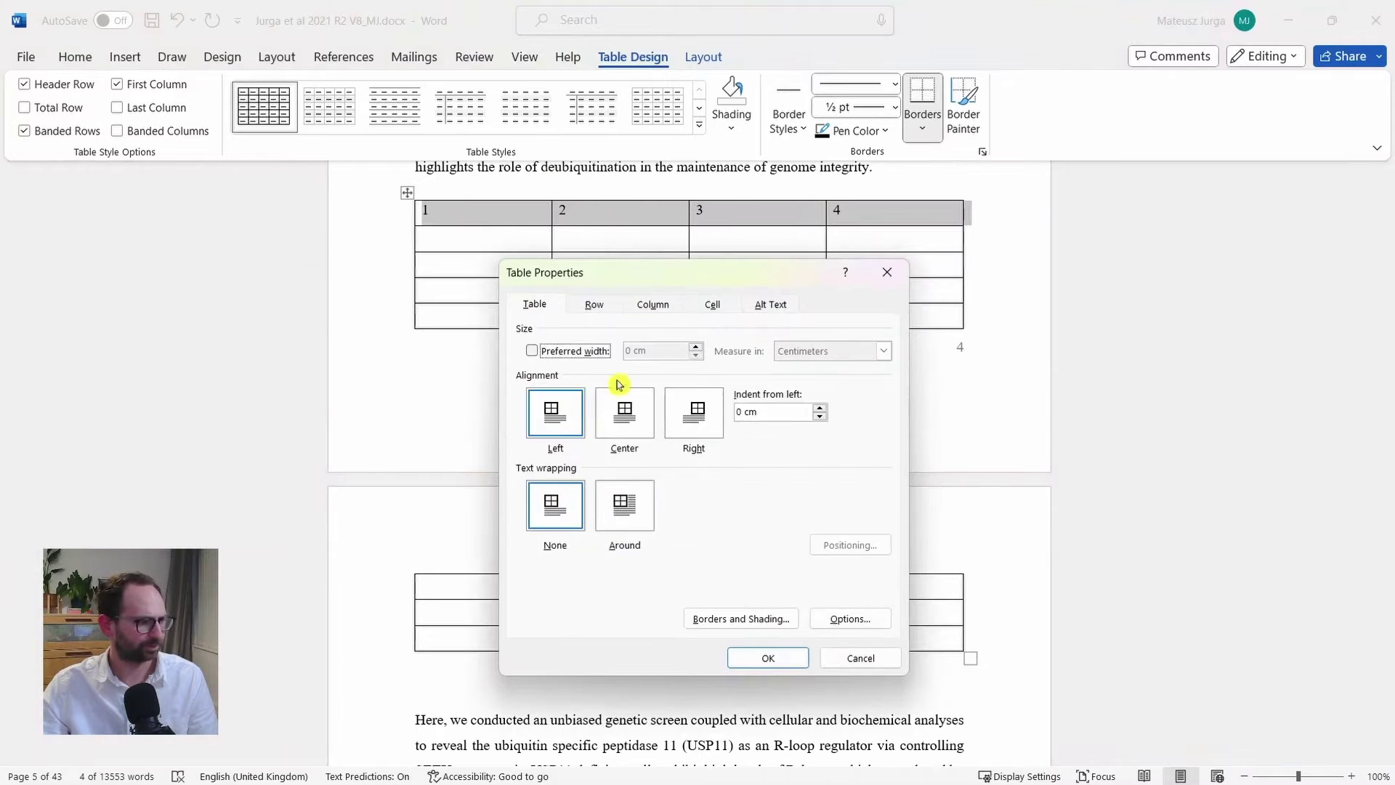
{"action": "left_click", "coordinate": [593, 304]}
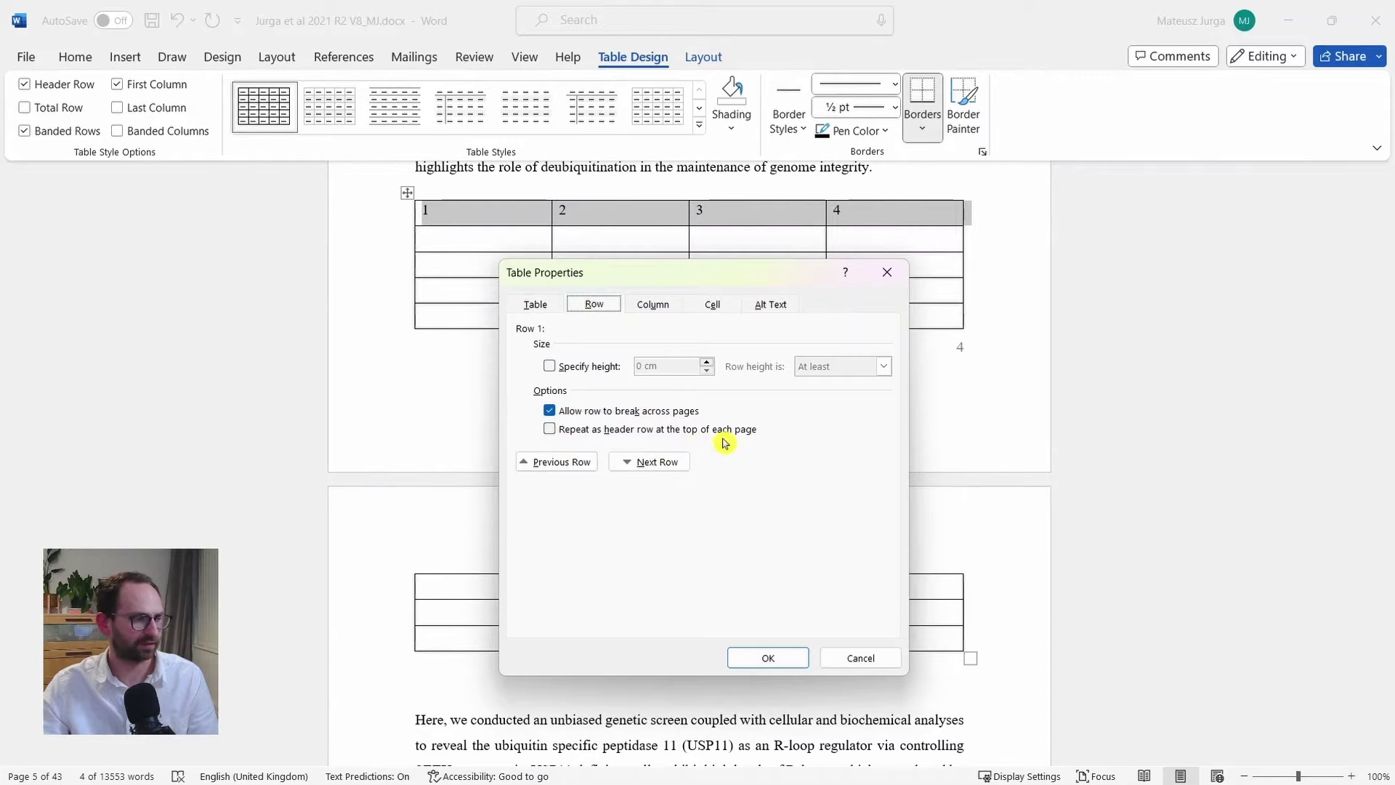
{"action": "left_click", "coordinate": [551, 433]}
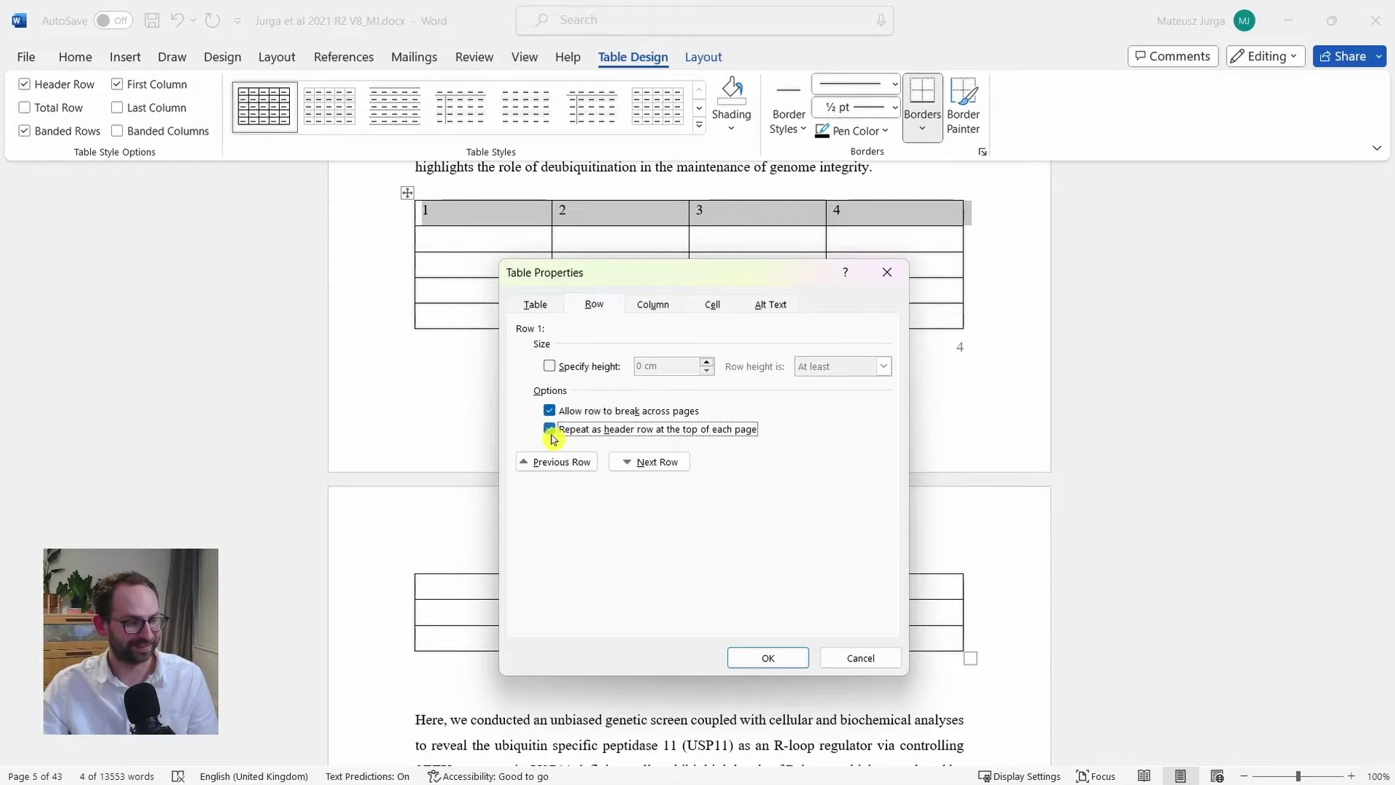
{"action": "left_click", "coordinate": [765, 658]}
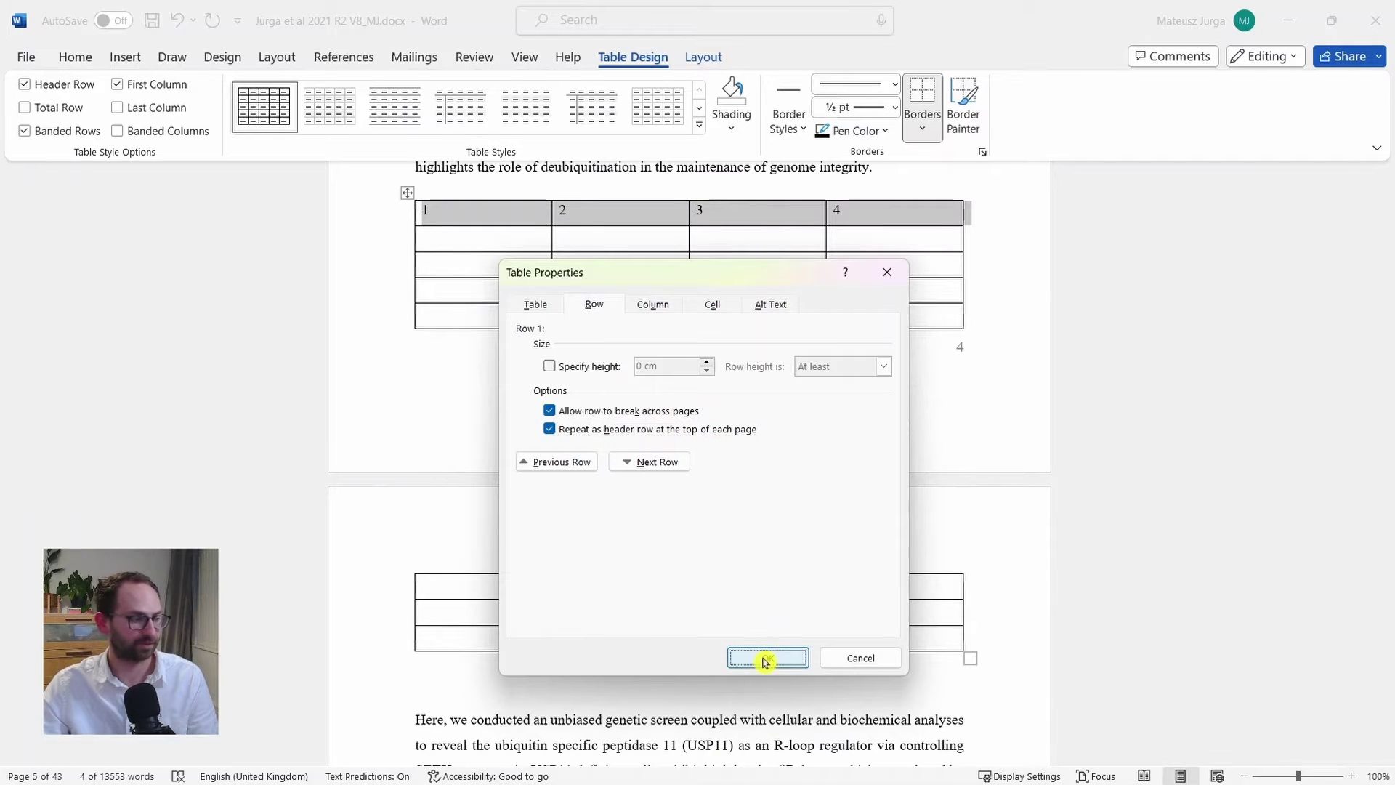
{"action": "left_click", "coordinate": [518, 589]}
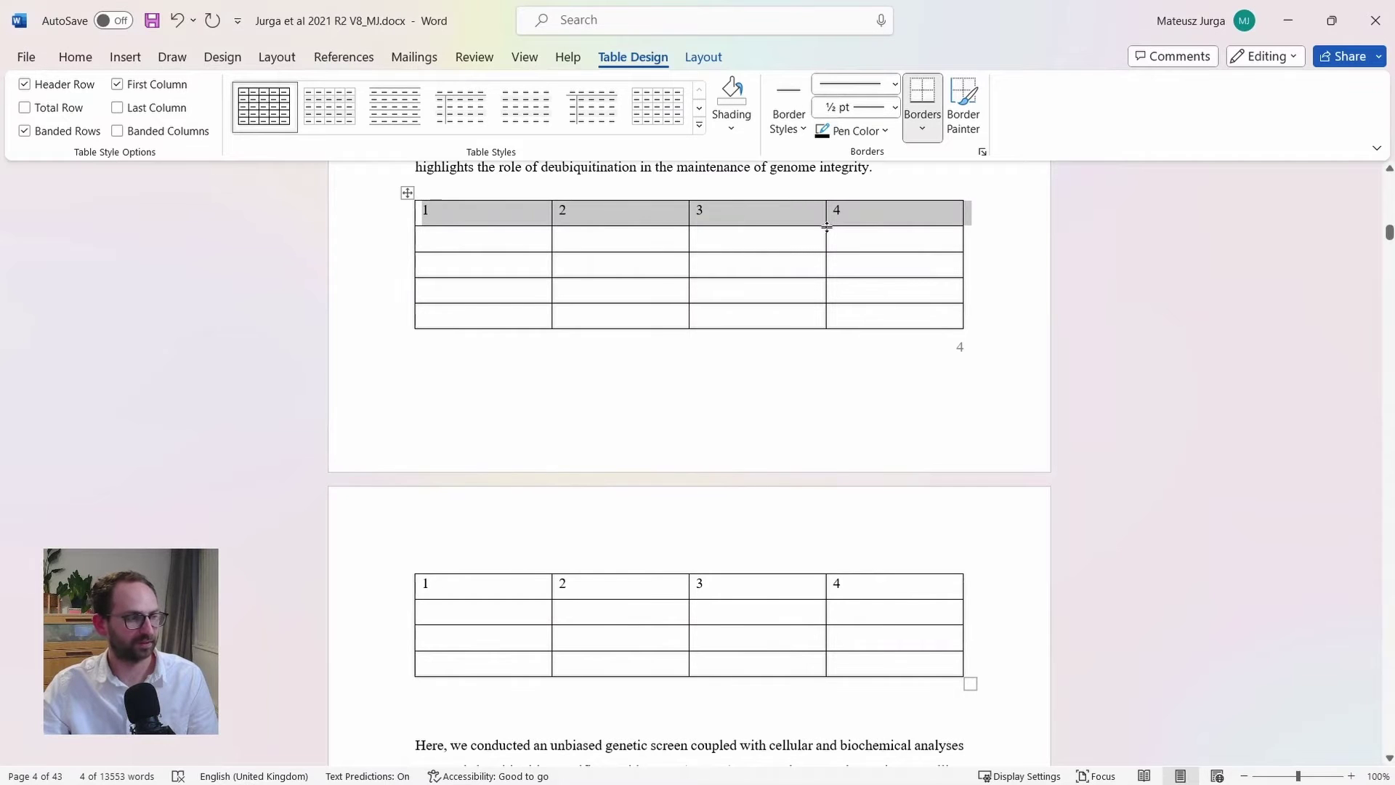
{"action": "left_click", "coordinate": [710, 657]}
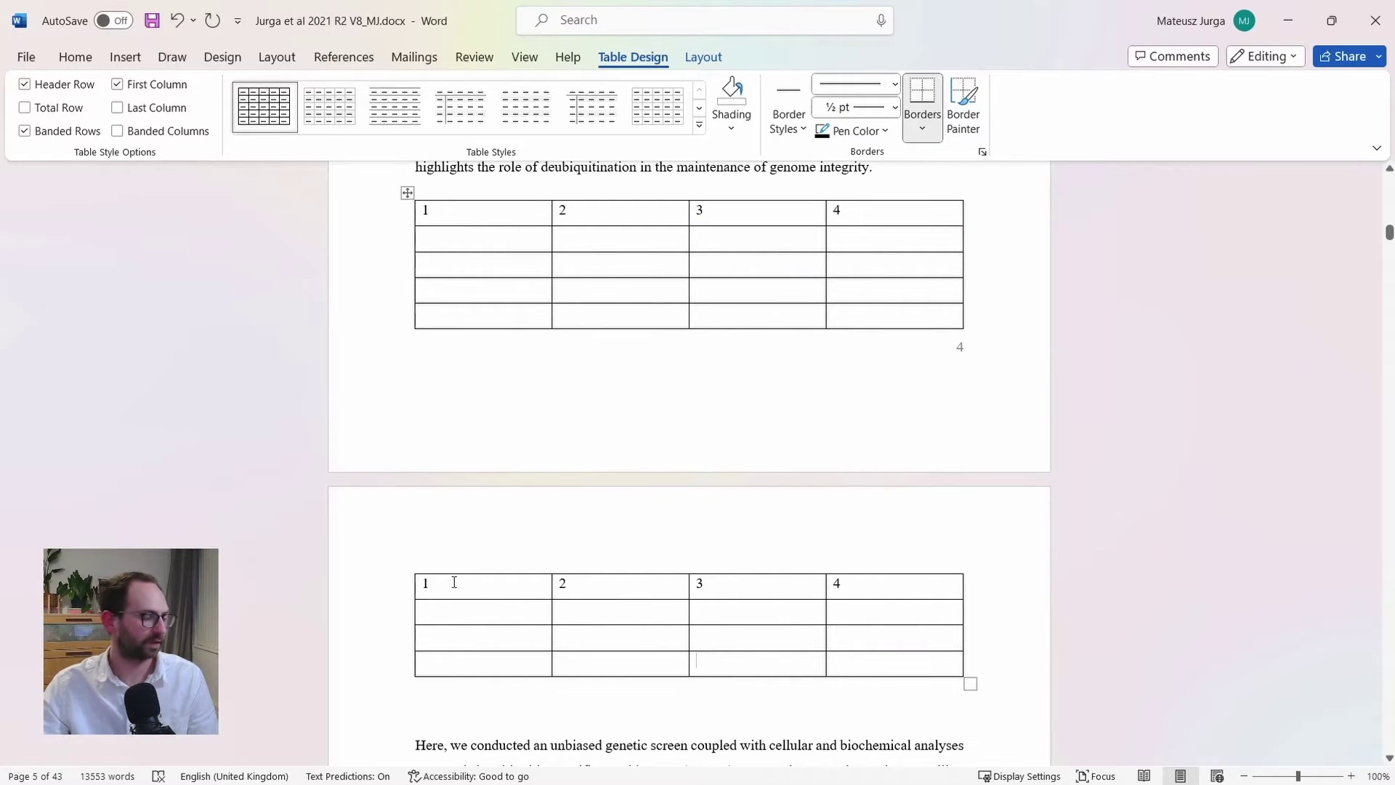
{"action": "scroll", "coordinate": [511, 597], "scroll_direction": "down", "scroll_amount": 3}
{"action": "scroll", "coordinate": [511, 597], "scroll_direction": "up", "scroll_amount": 3}
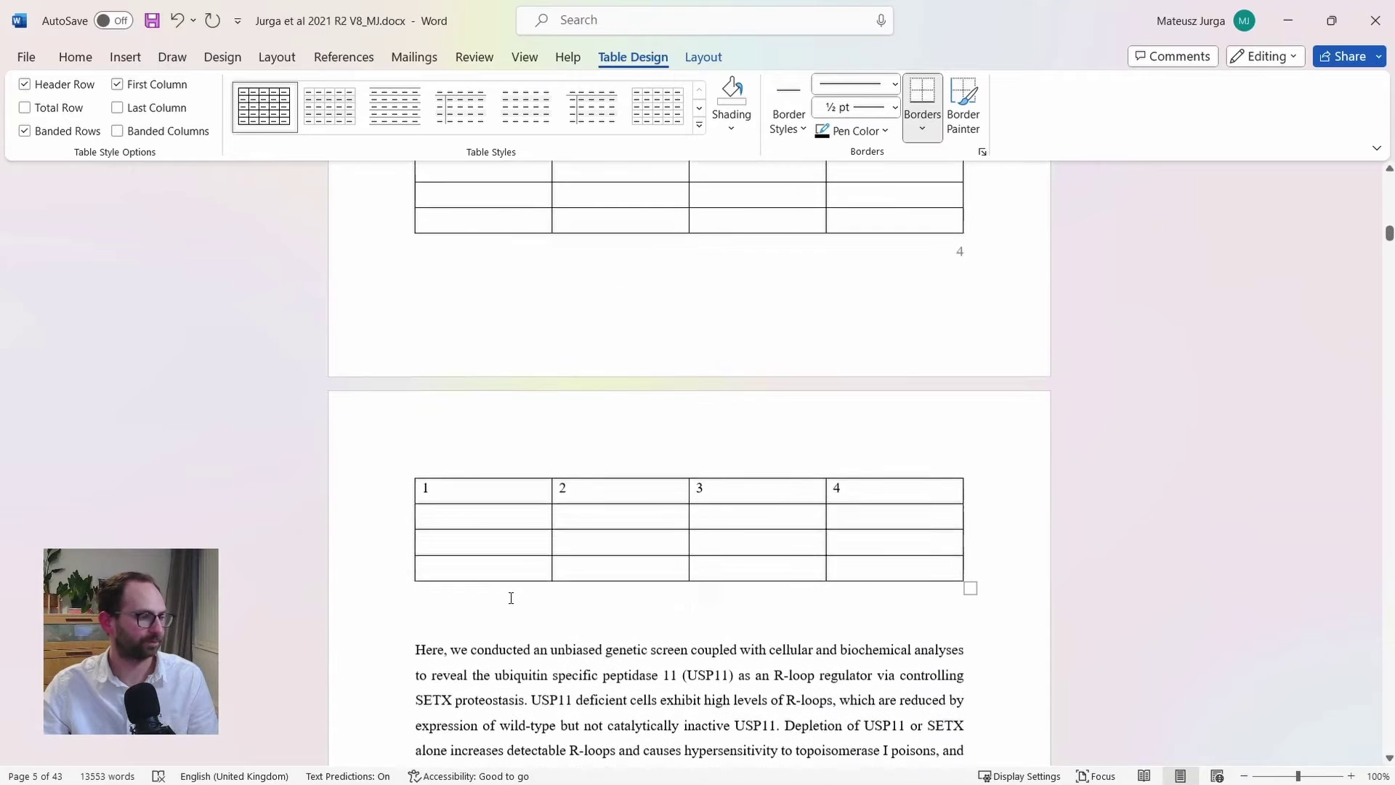
{"action": "scroll", "coordinate": [510, 597], "scroll_direction": "up", "scroll_amount": 1}
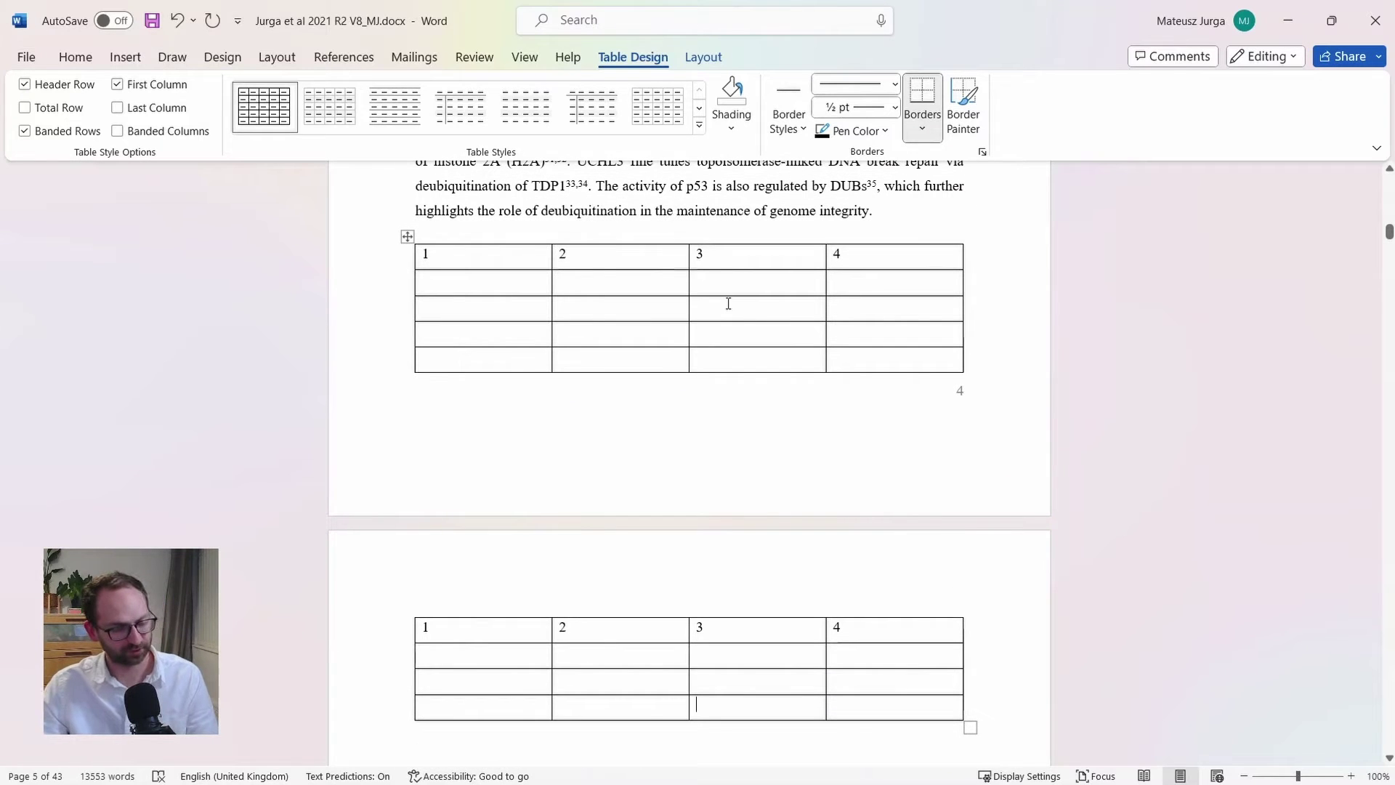
Step: Insert a page break at the end of the paragraph above the table so the whole table moves to the next page
{"action": "scroll", "coordinate": [826, 317], "scroll_direction": "up", "scroll_amount": 3}
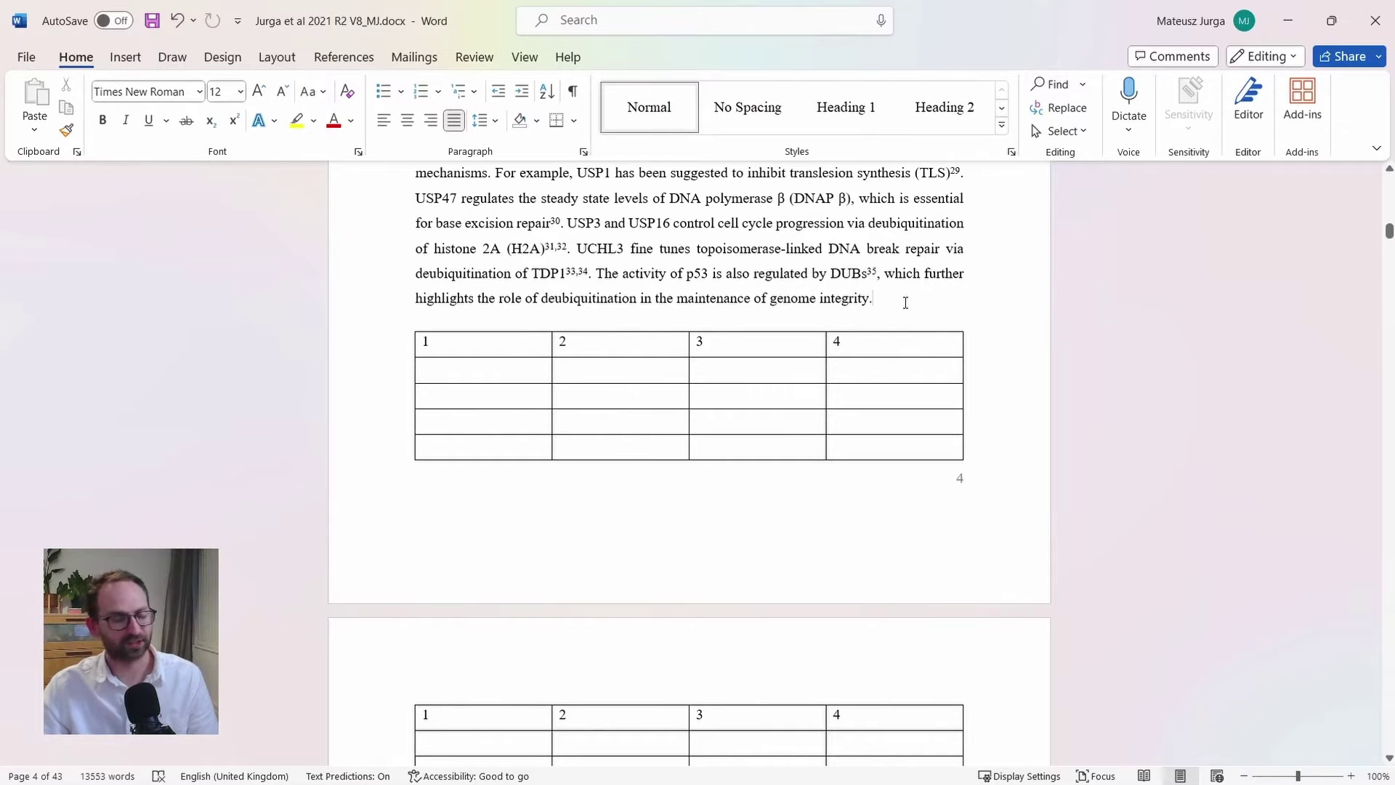
{"action": "scroll", "coordinate": [859, 347], "scroll_direction": "down", "scroll_amount": 3}
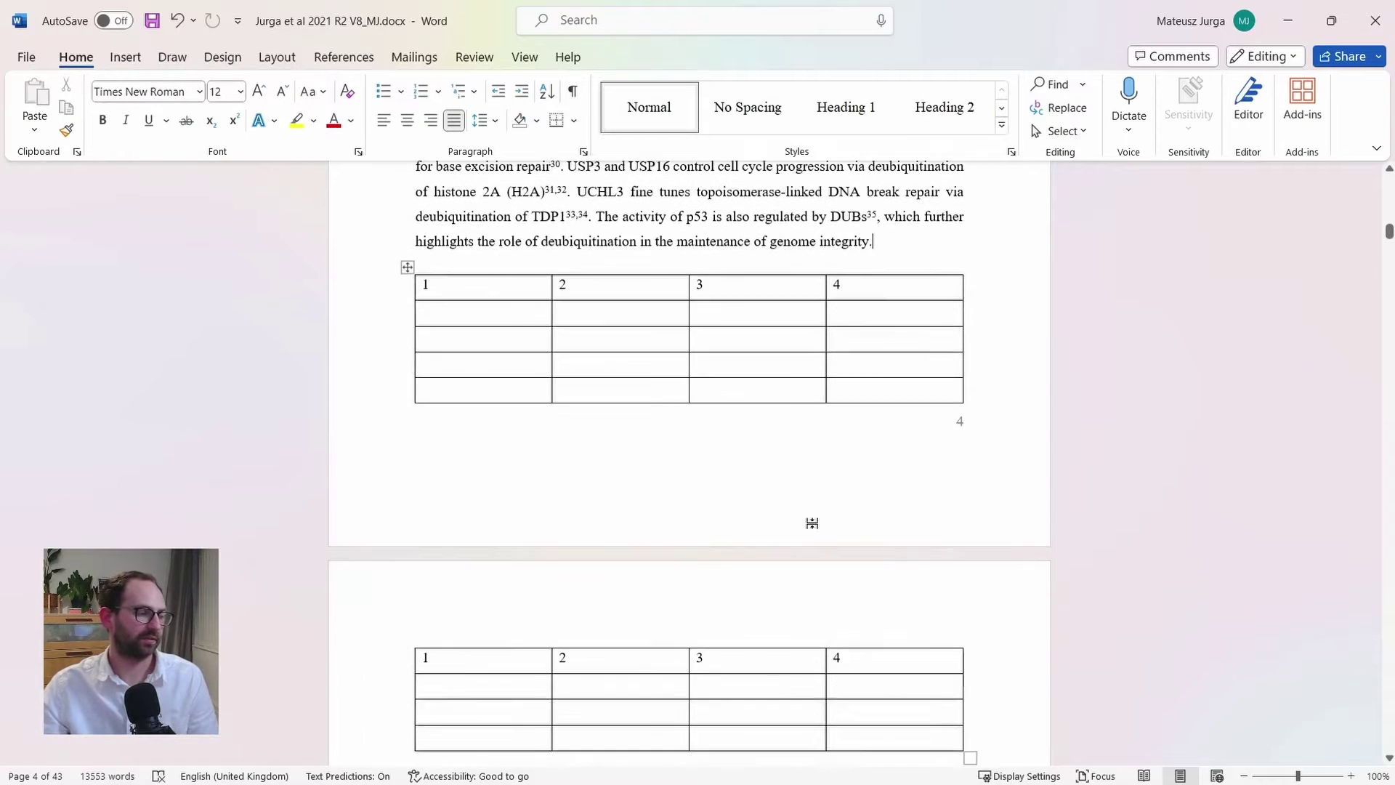
{"action": "scroll", "coordinate": [838, 408], "scroll_direction": "up", "scroll_amount": 1}
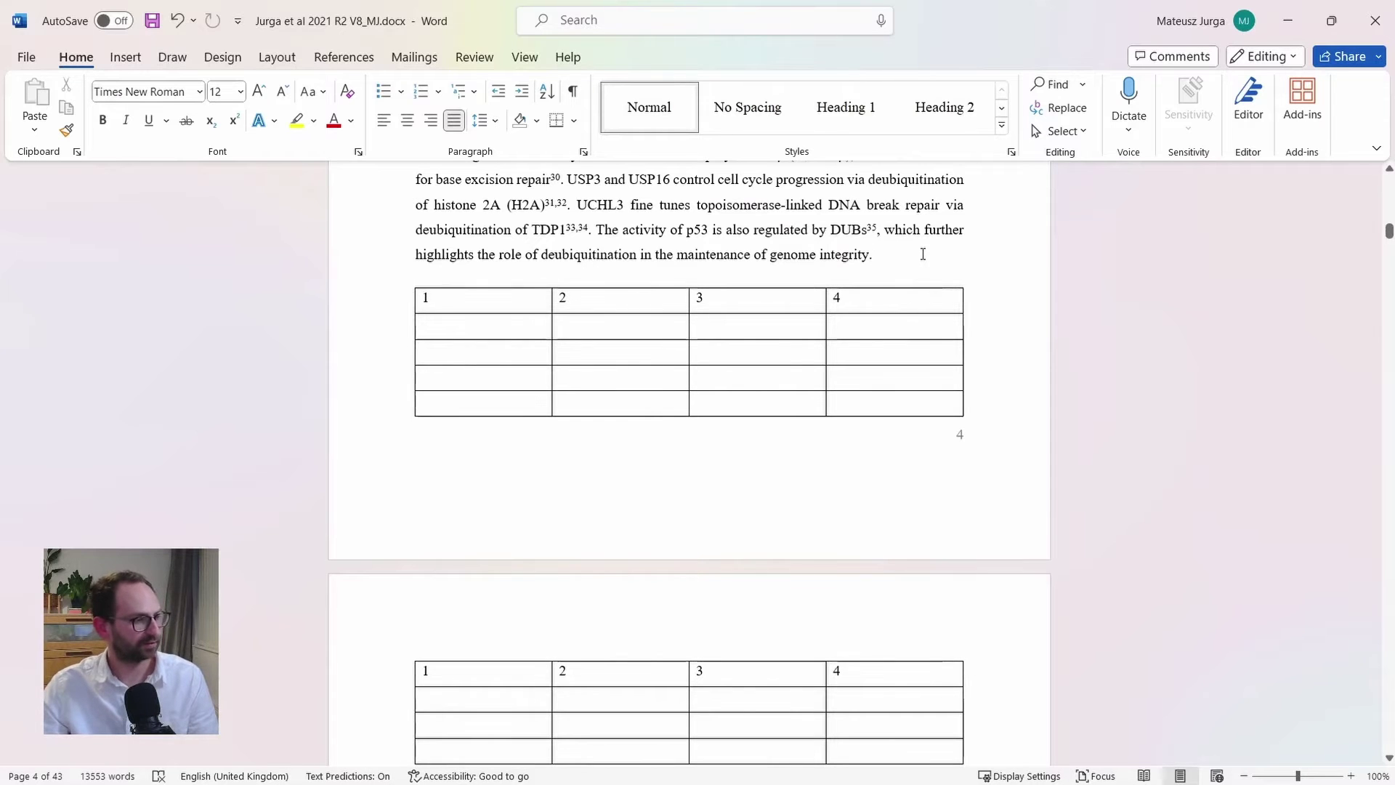
{"action": "left_click", "coordinate": [125, 58]}
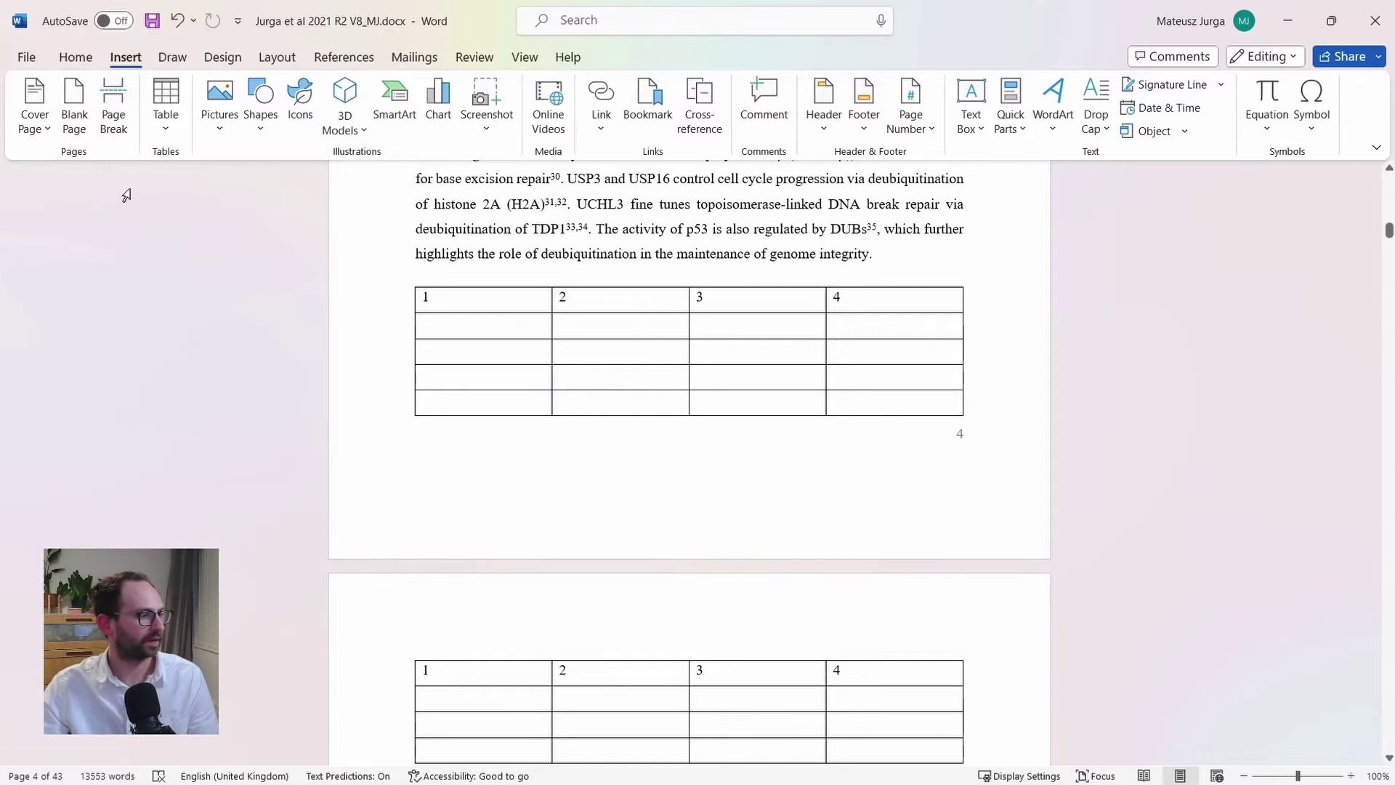
{"action": "left_click", "coordinate": [115, 127]}
{"action": "scroll", "coordinate": [681, 461], "scroll_direction": "down", "scroll_amount": 5}
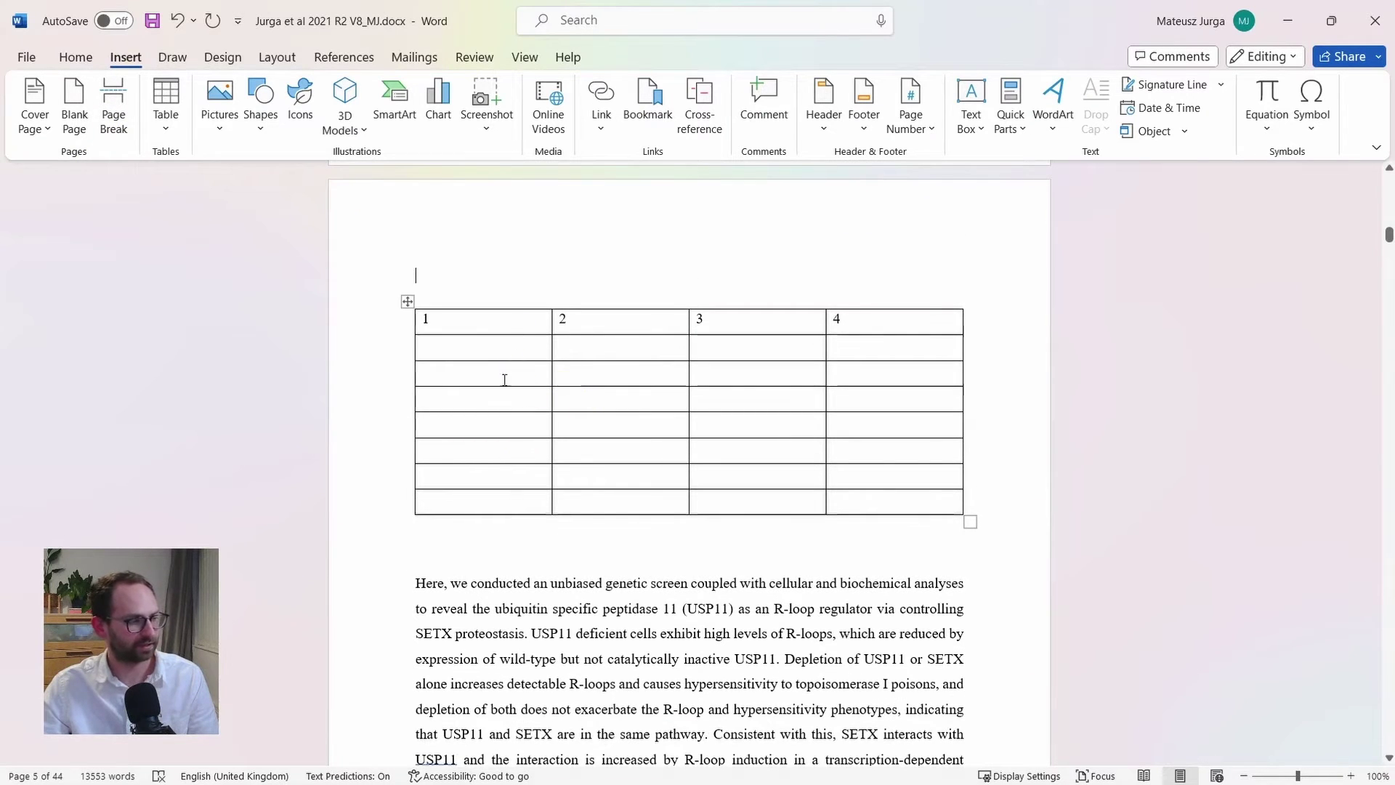
{"action": "left_click", "coordinate": [461, 427]}
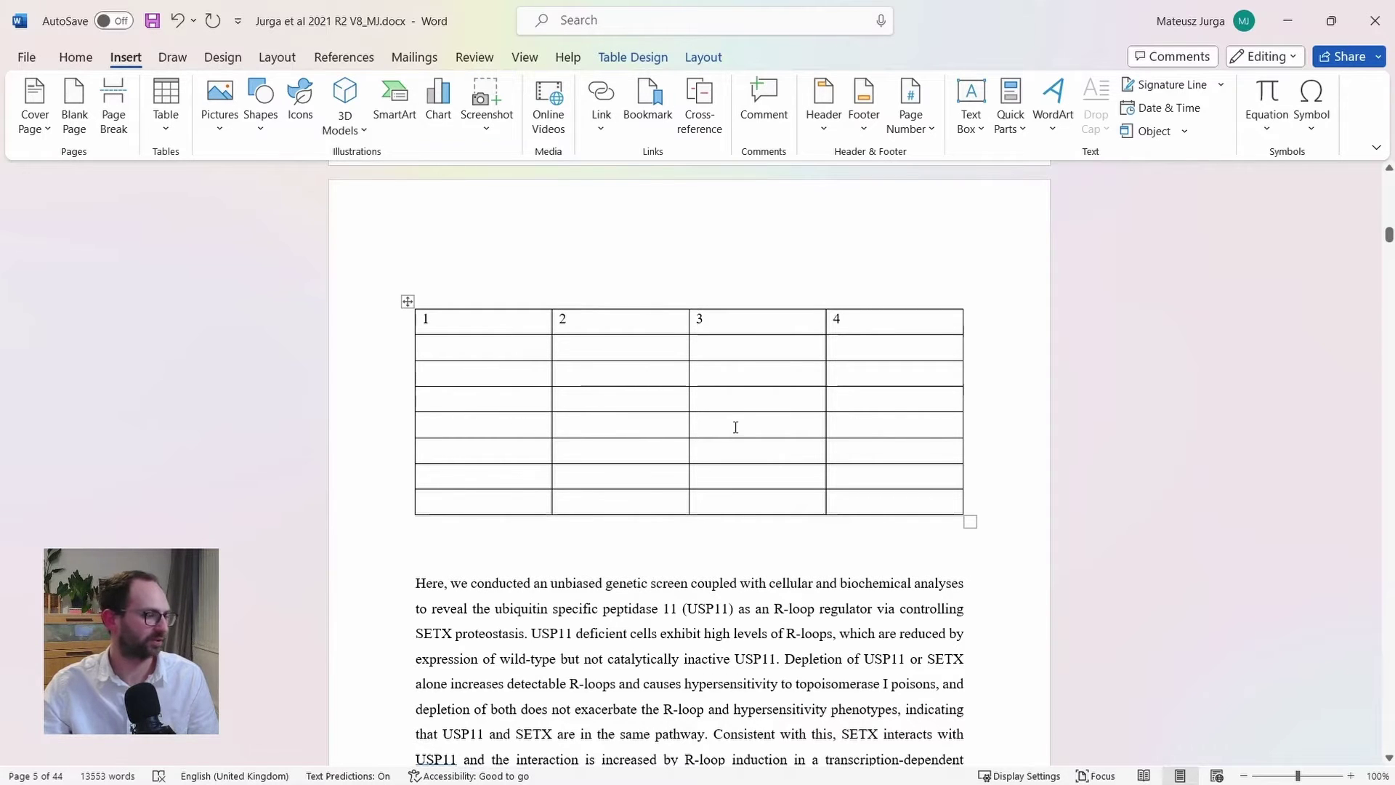
{"action": "scroll", "coordinate": [700, 416], "scroll_direction": "up", "scroll_amount": 1}
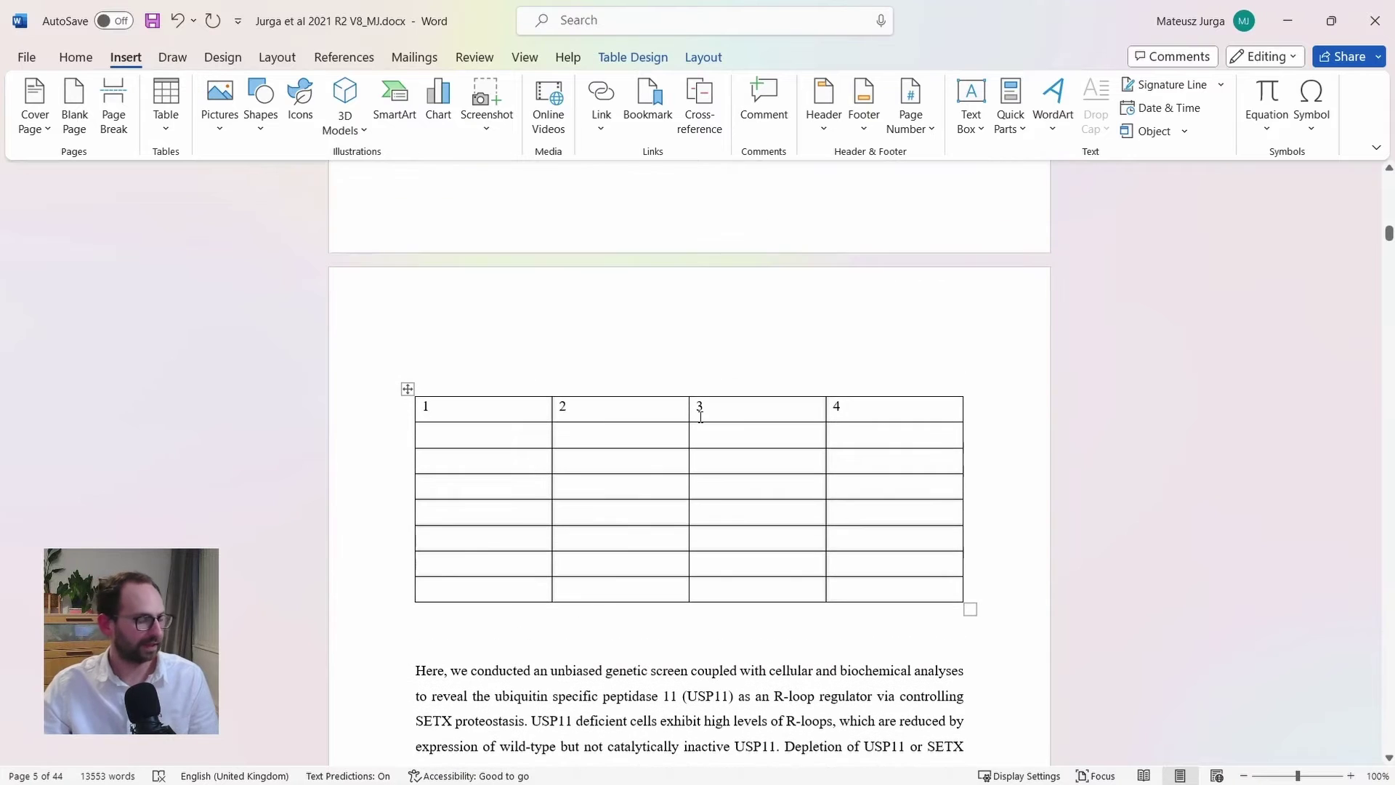
{"action": "scroll", "coordinate": [701, 416], "scroll_direction": "down", "scroll_amount": 2}
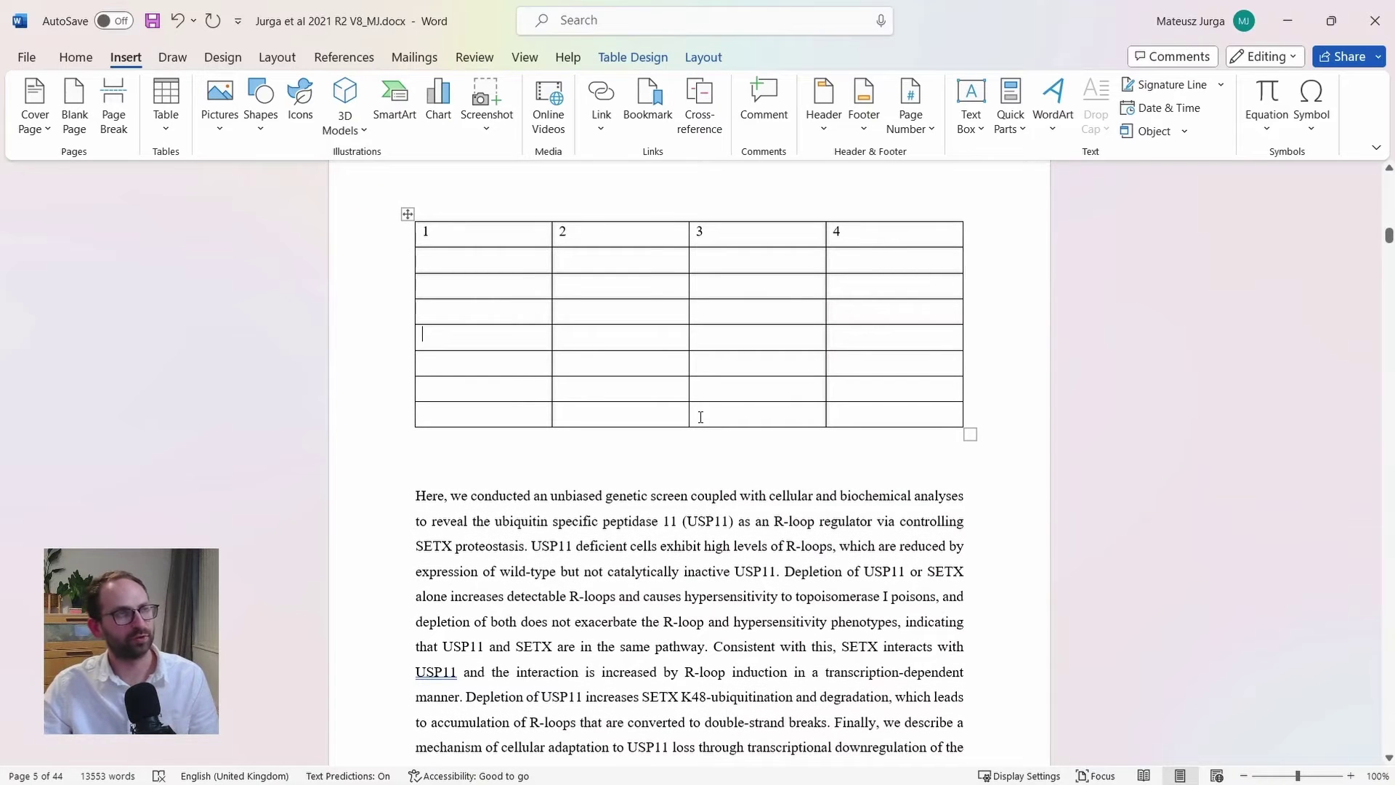
{"action": "scroll", "coordinate": [612, 449], "scroll_direction": "up", "scroll_amount": 3}
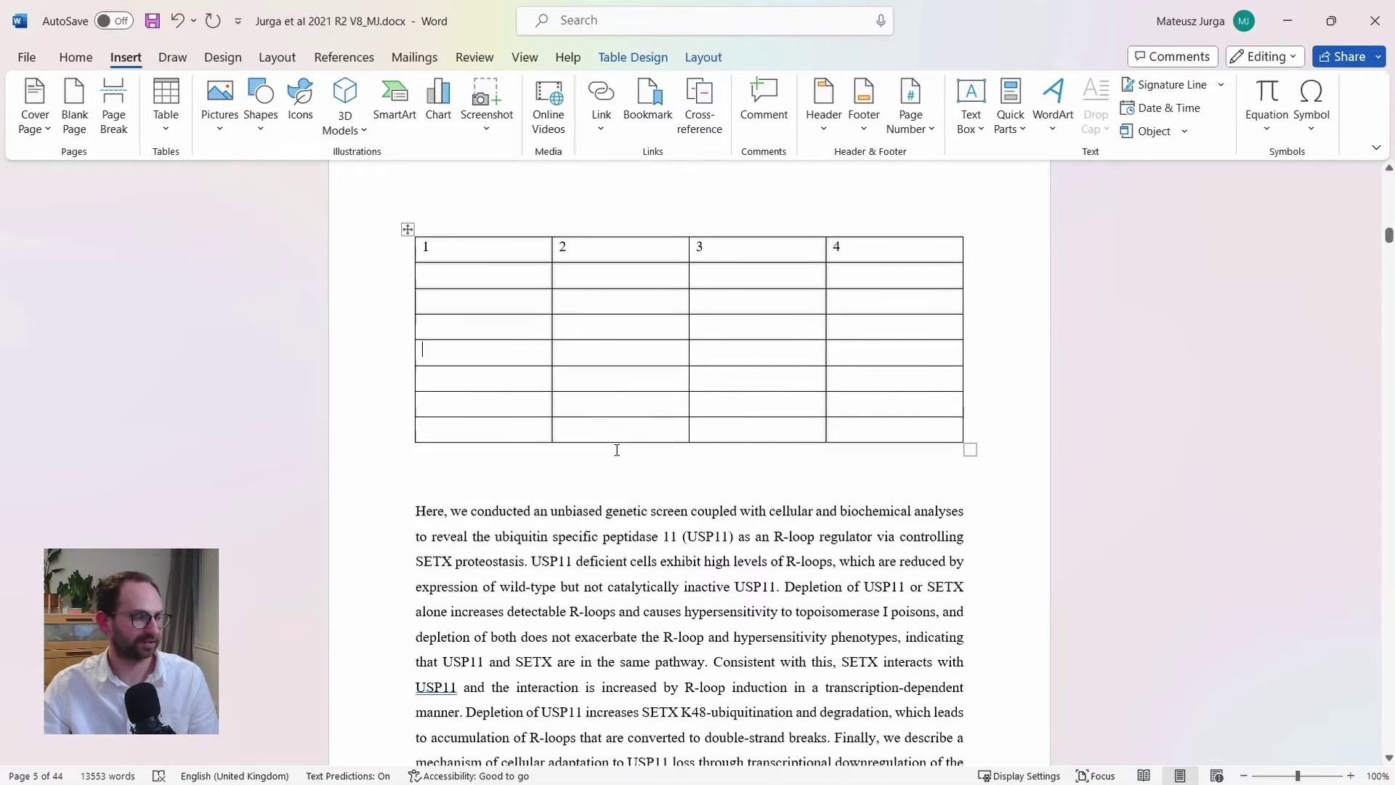
{"action": "scroll", "coordinate": [613, 451], "scroll_direction": "down", "scroll_amount": 1}
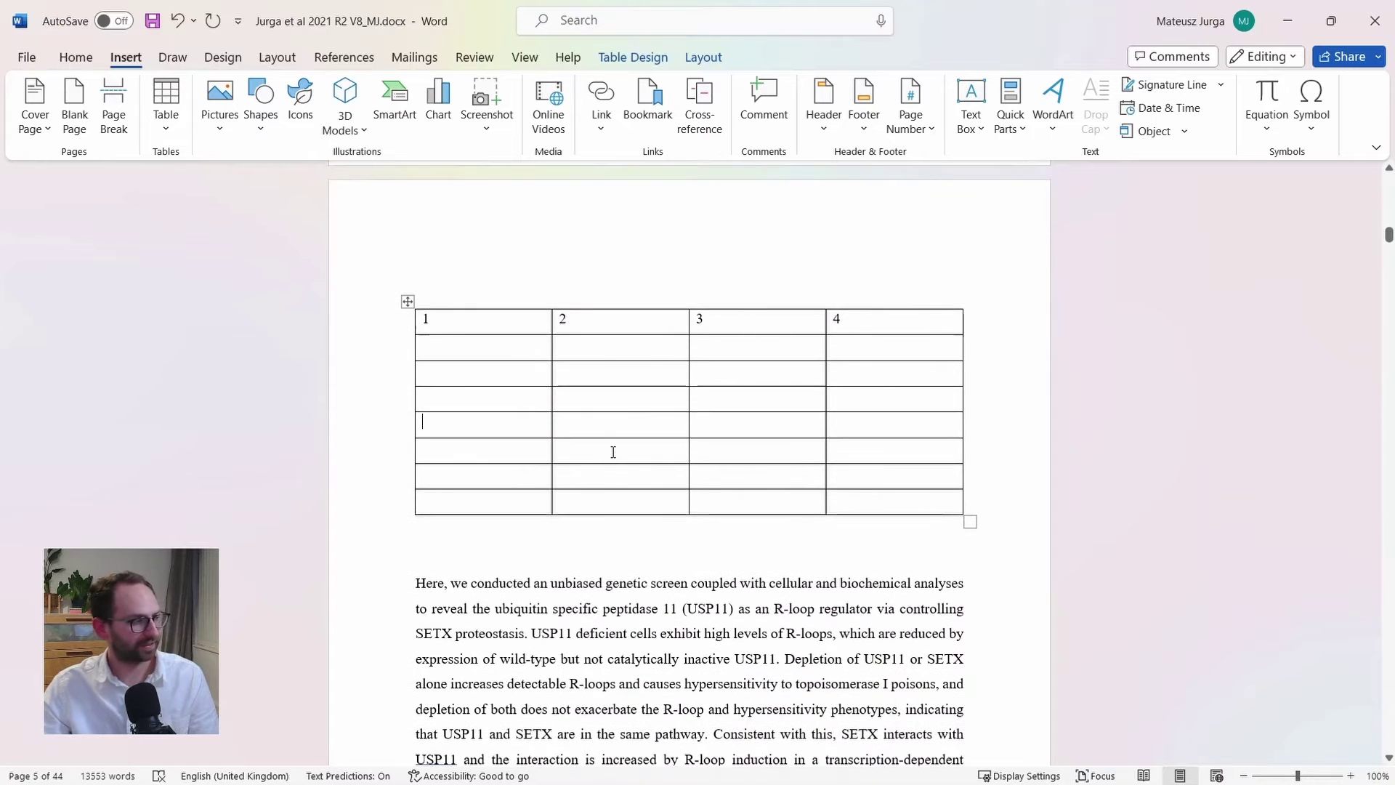
Step: Show the formatting marks and insert a Next Page section break at the empty paragraph above the table
{"action": "left_click", "coordinate": [76, 57]}
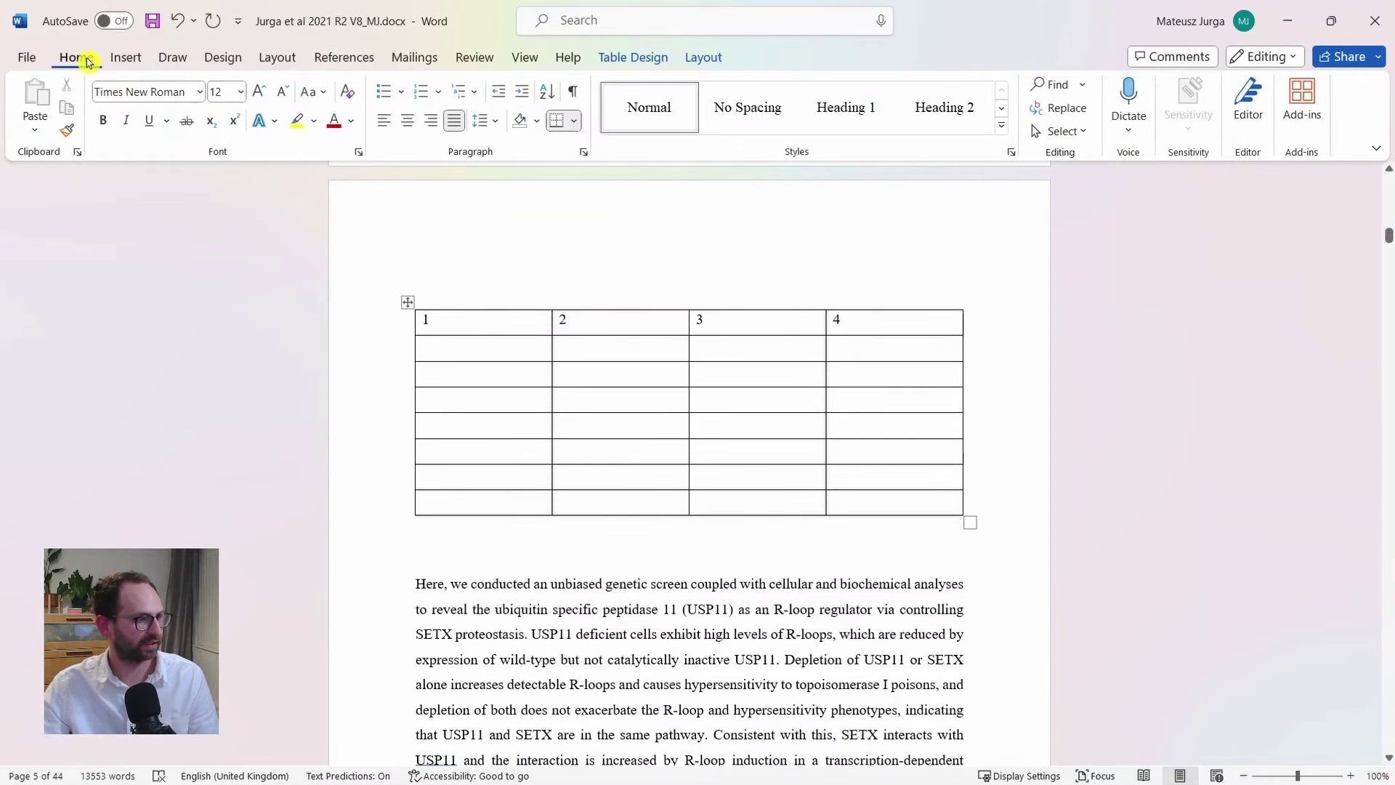
{"action": "left_click", "coordinate": [579, 94]}
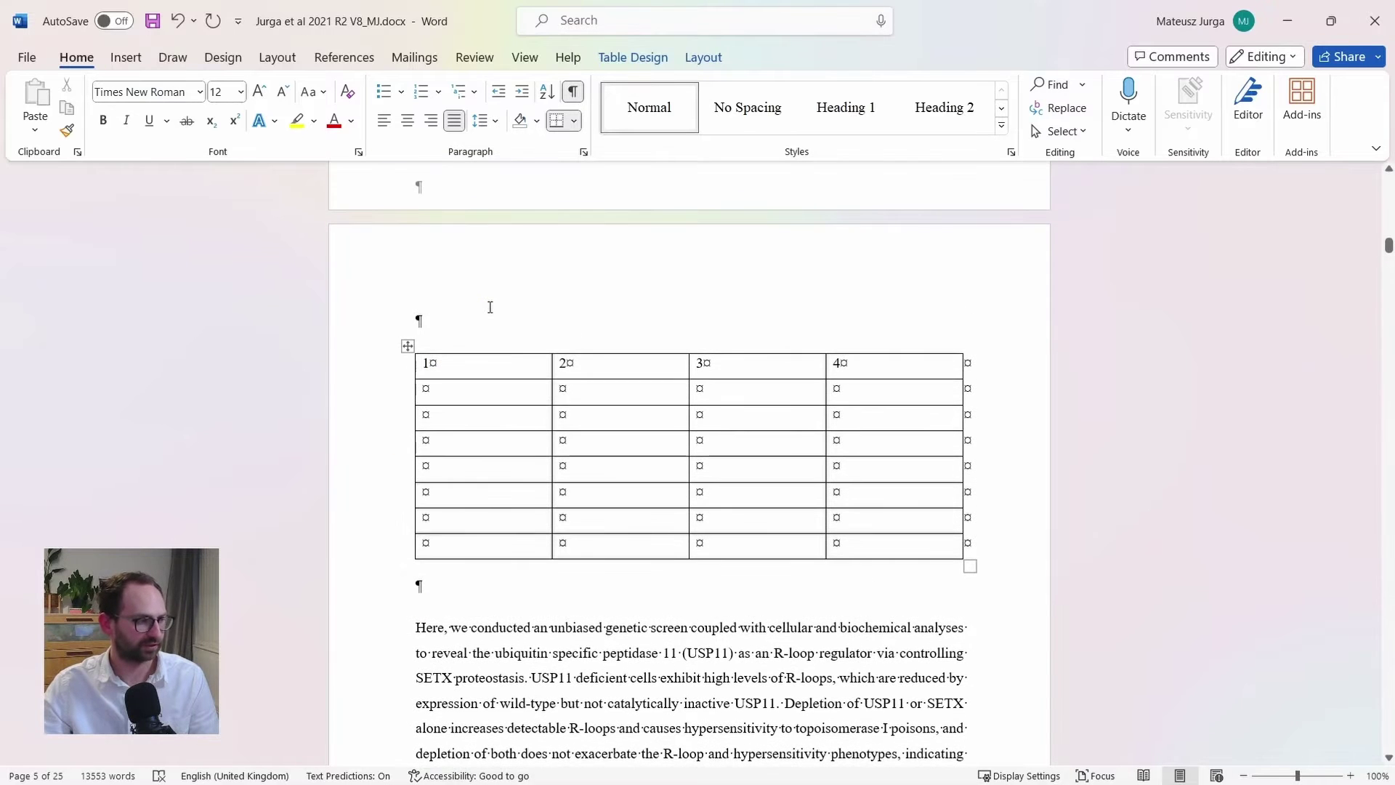
{"action": "left_click", "coordinate": [445, 286]}
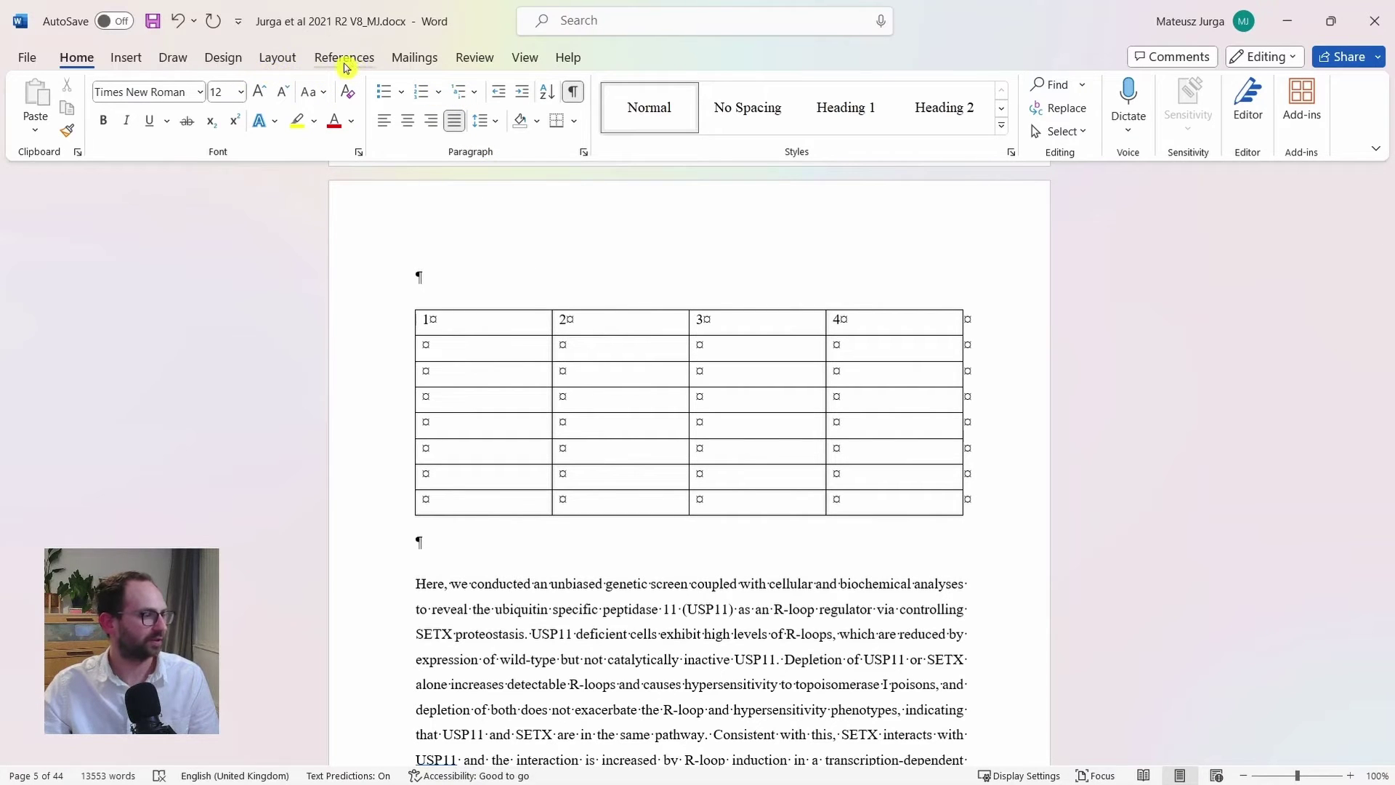
{"action": "left_click", "coordinate": [285, 64]}
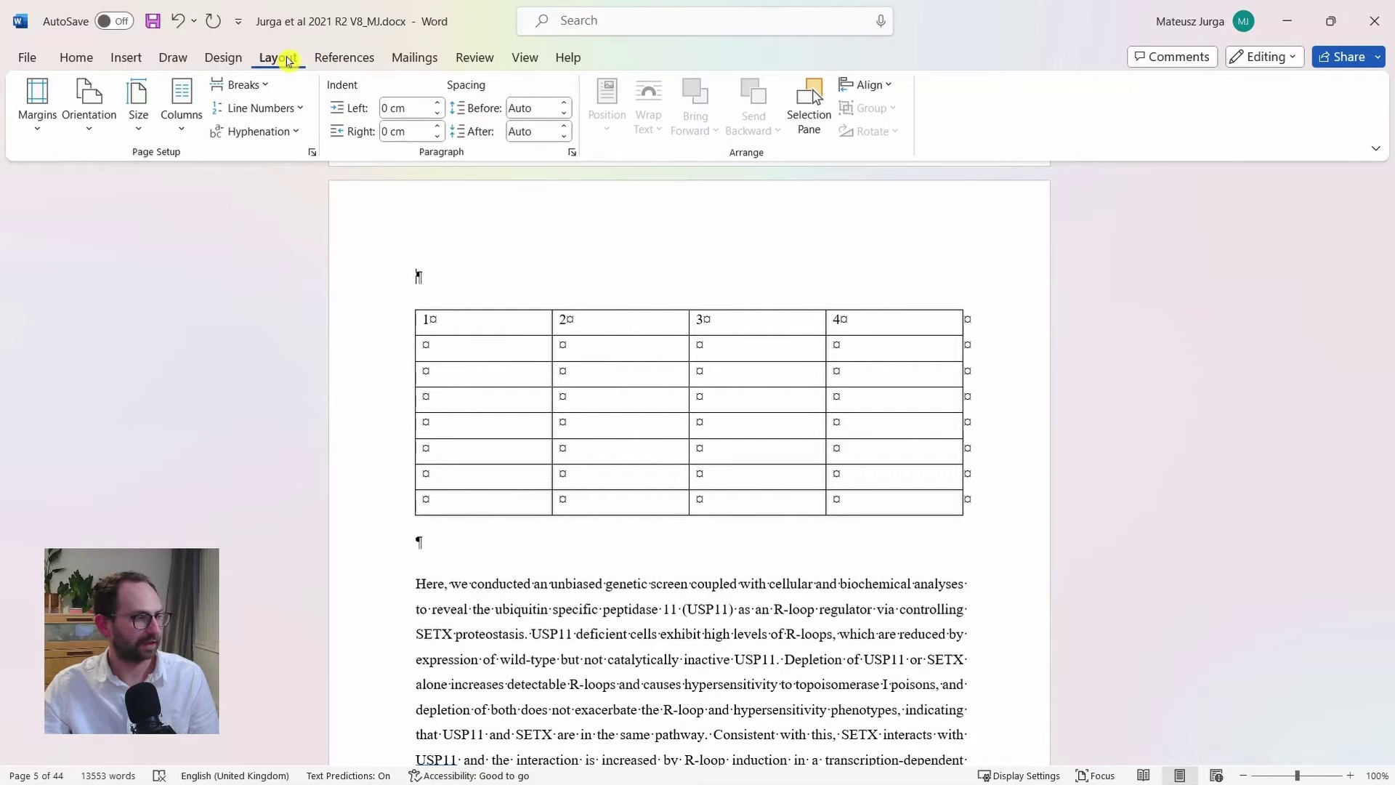
{"action": "left_click", "coordinate": [259, 87]}
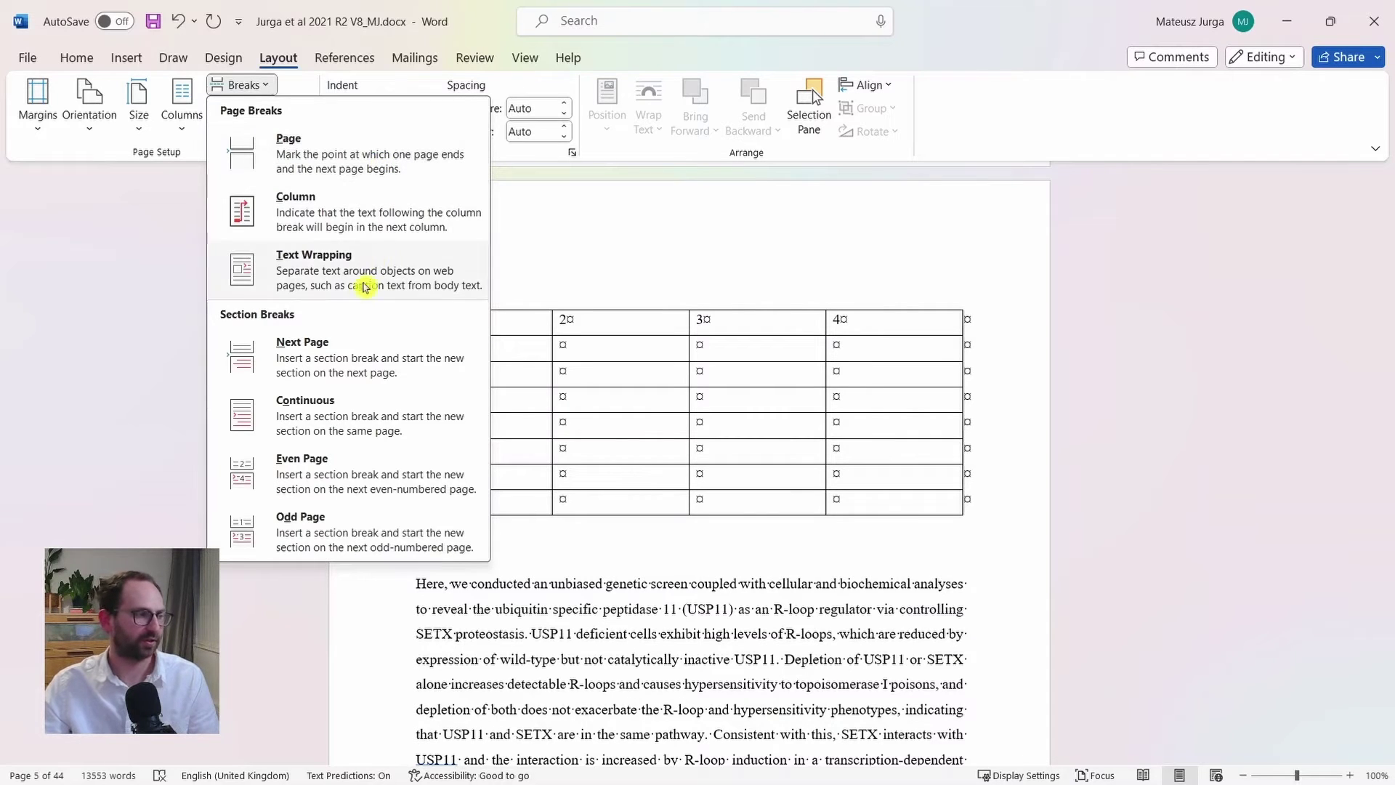
{"action": "left_click", "coordinate": [381, 369]}
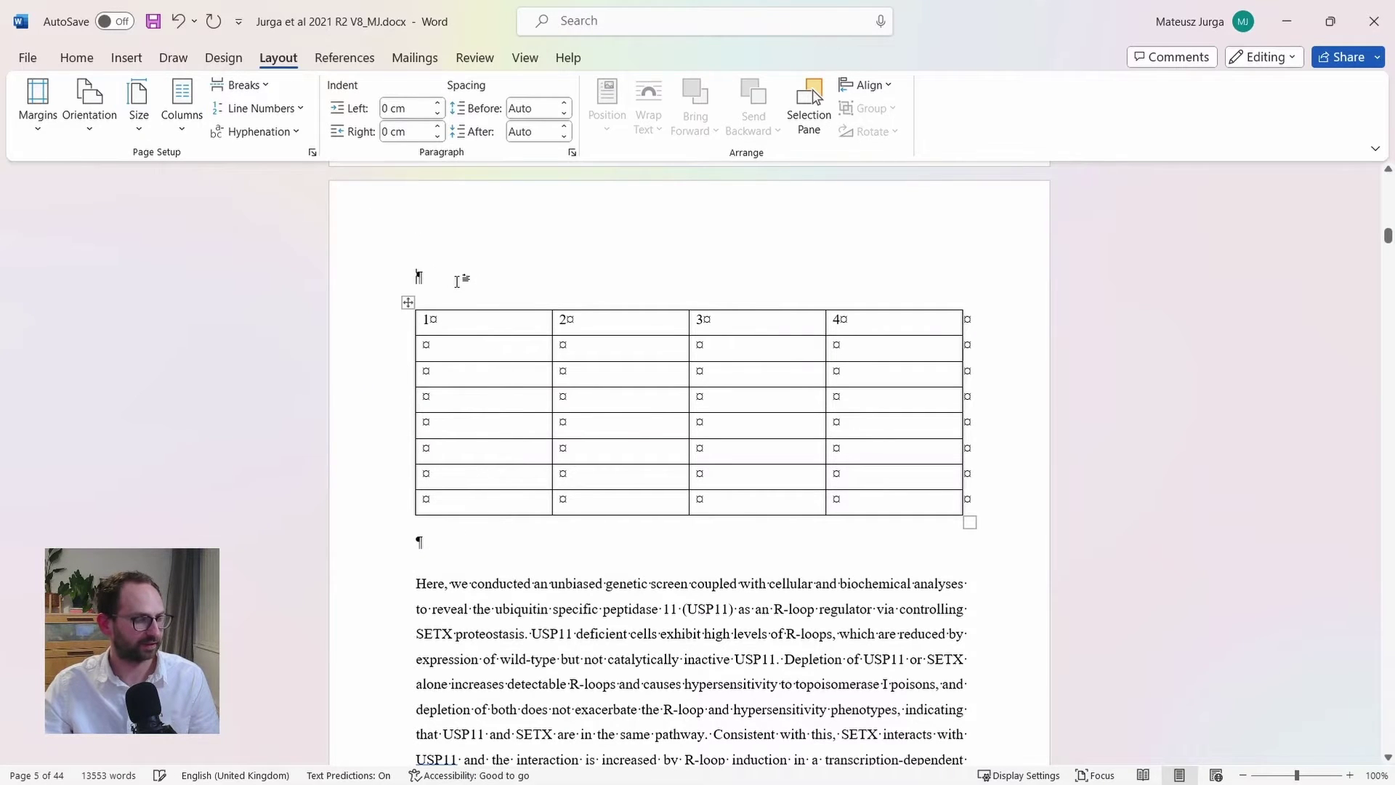
{"action": "scroll", "coordinate": [385, 287], "scroll_direction": "up", "scroll_amount": 3}
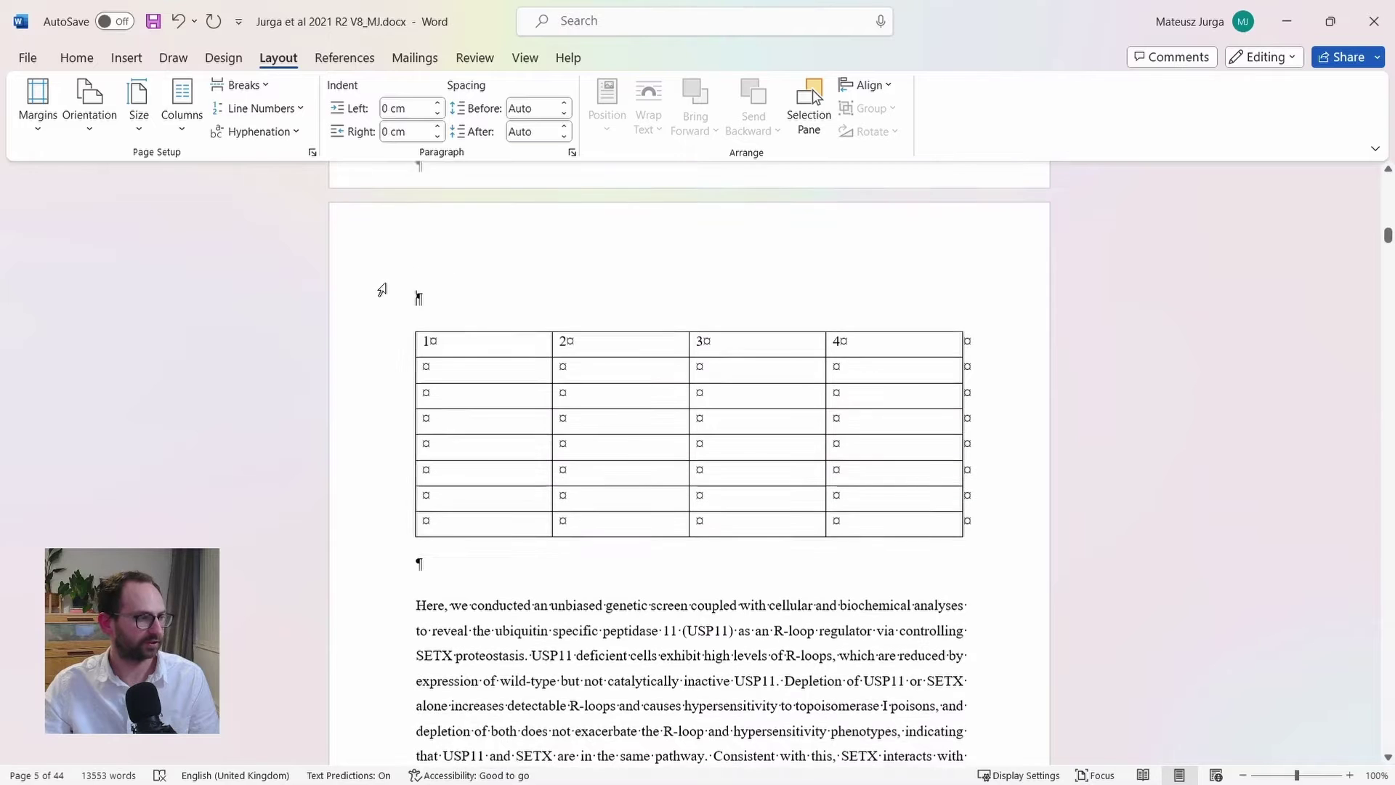
{"action": "scroll", "coordinate": [387, 288], "scroll_direction": "up", "scroll_amount": 3}
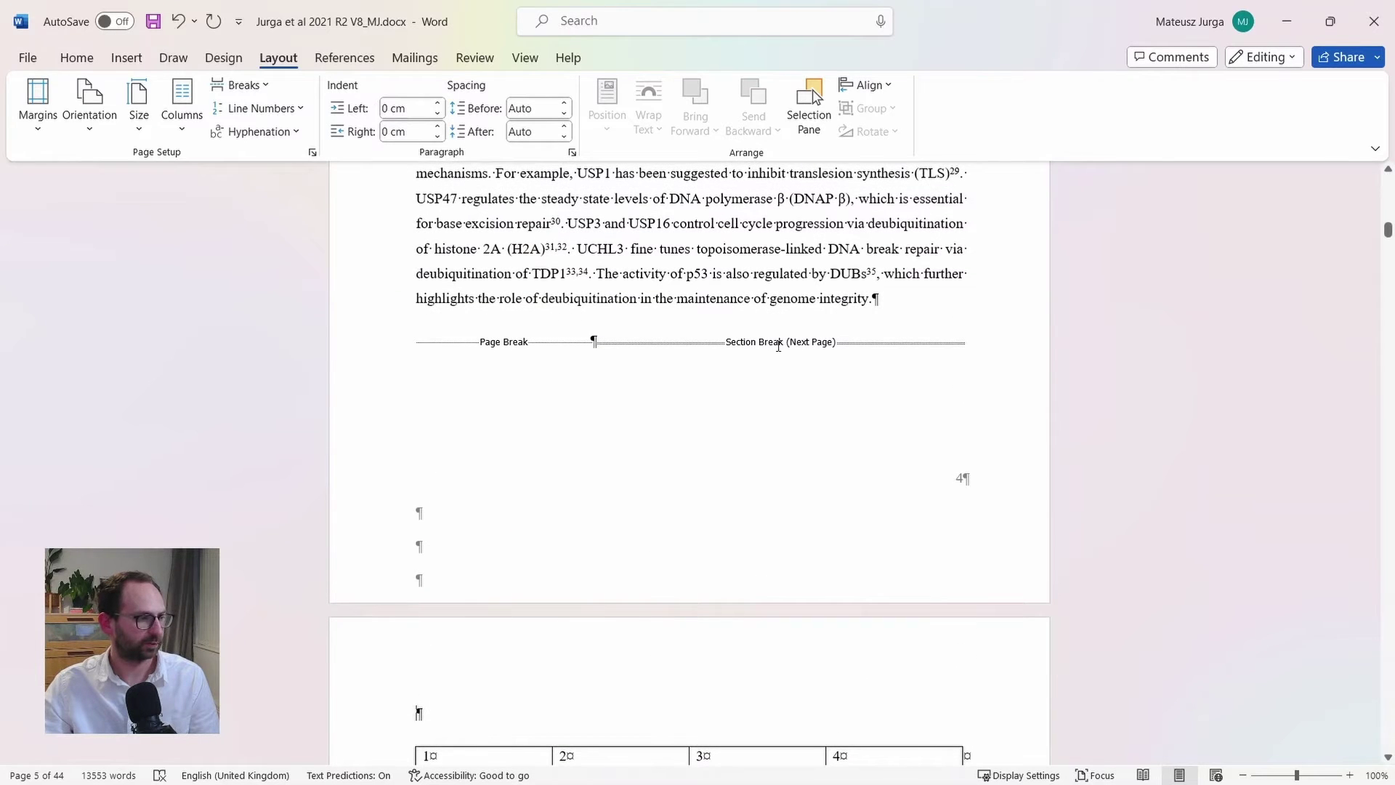
{"action": "scroll", "coordinate": [690, 452], "scroll_direction": "down", "scroll_amount": 6}
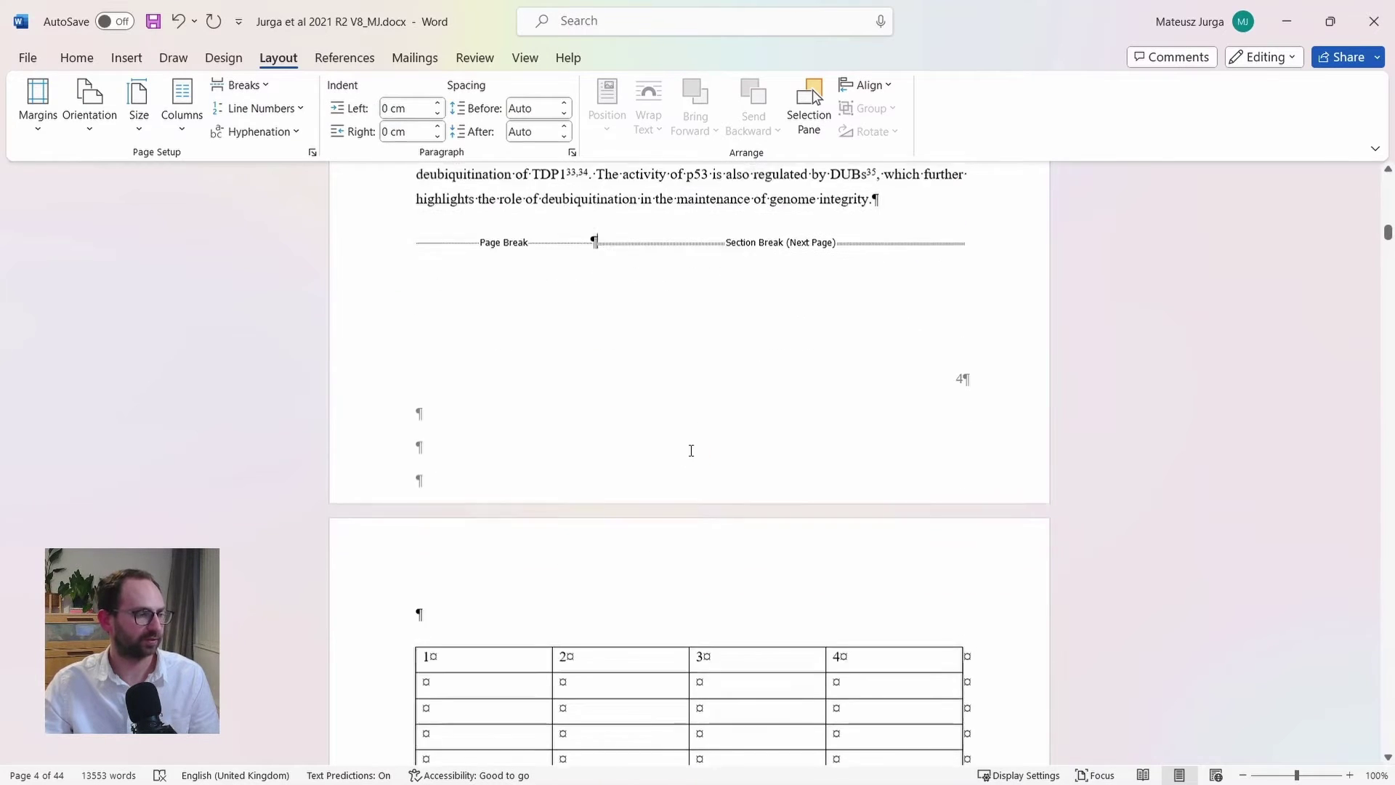
Step: Insert a second Next Page section break at the empty paragraph directly below the table
{"action": "left_click", "coordinate": [453, 550]}
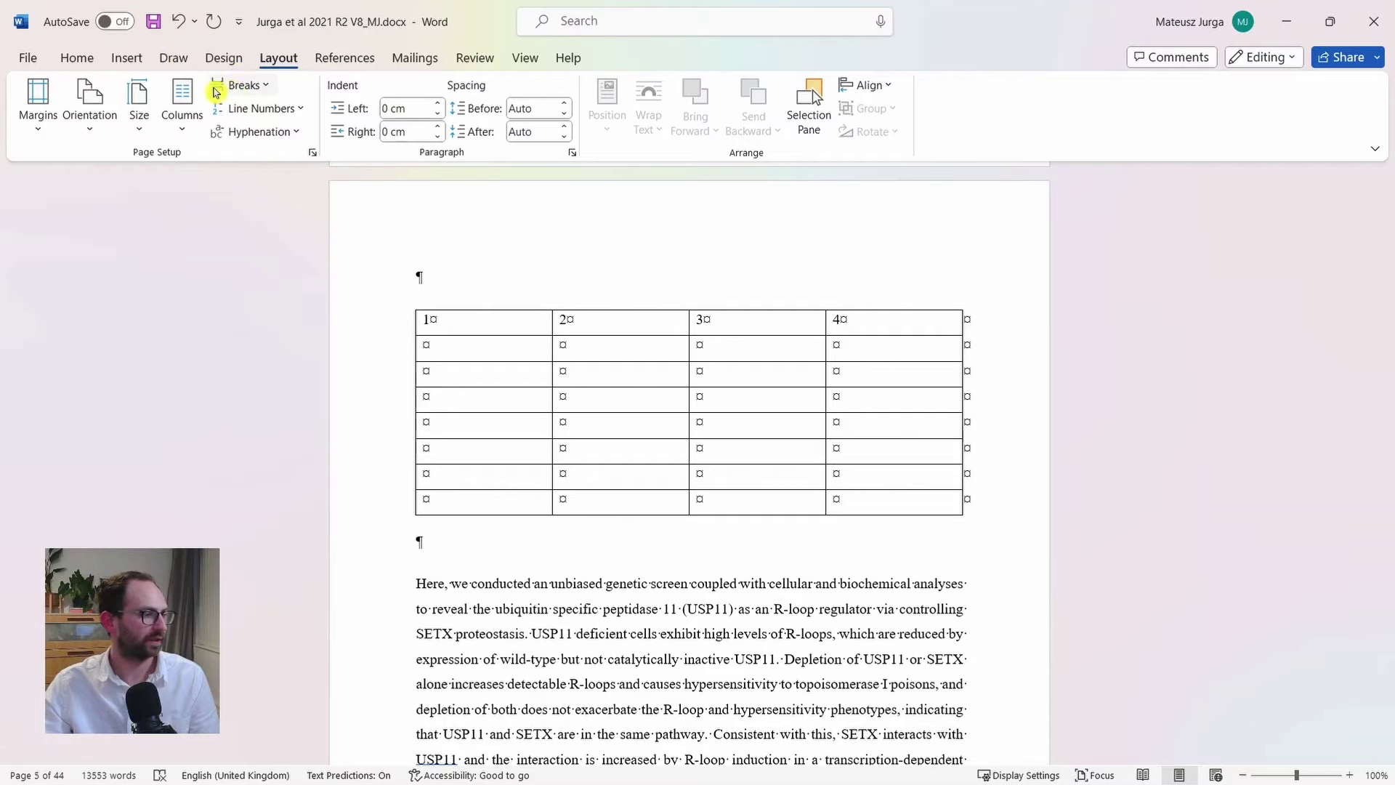
{"action": "left_click", "coordinate": [240, 85]}
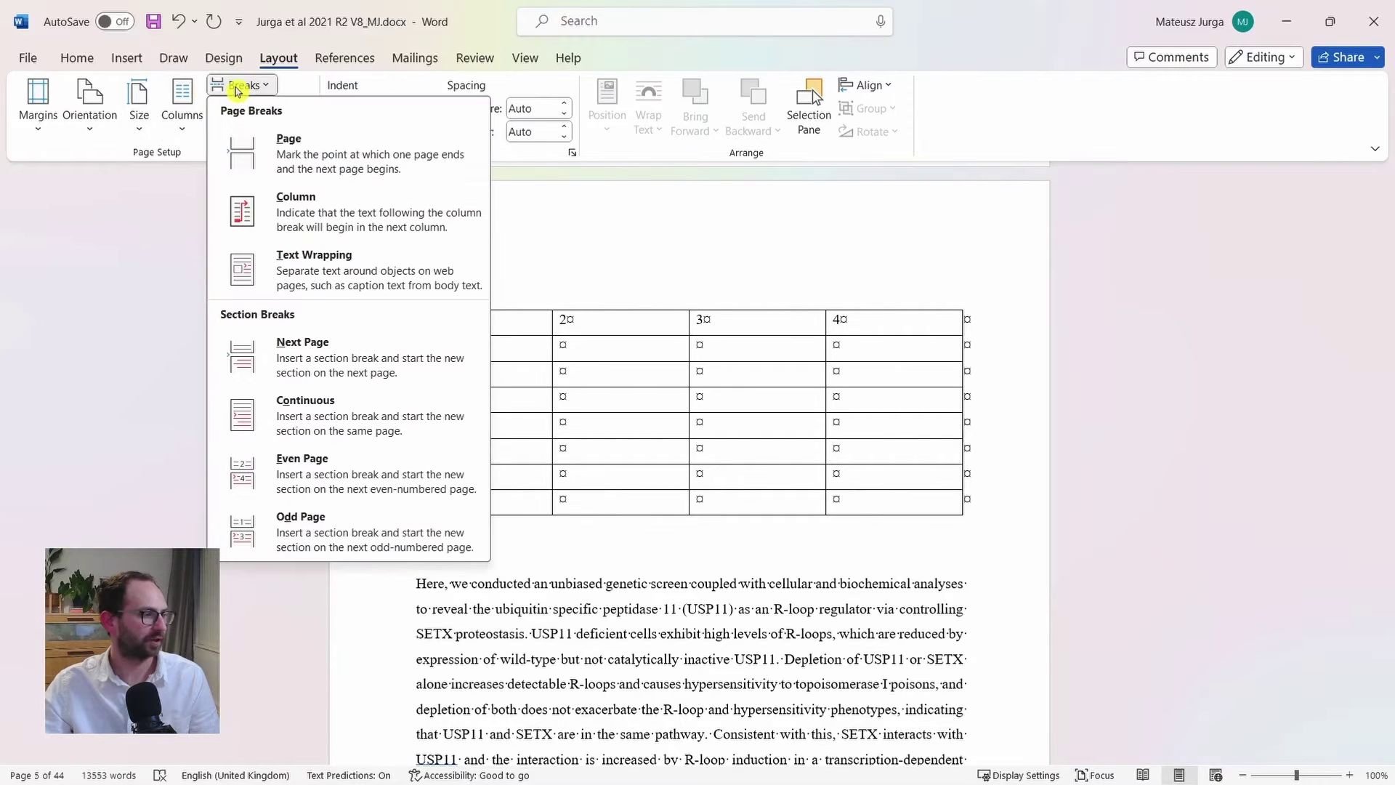
{"action": "left_click", "coordinate": [298, 349]}
{"action": "scroll", "coordinate": [439, 451], "scroll_direction": "down", "scroll_amount": 5}
{"action": "scroll", "coordinate": [551, 564], "scroll_direction": "up", "scroll_amount": 6}
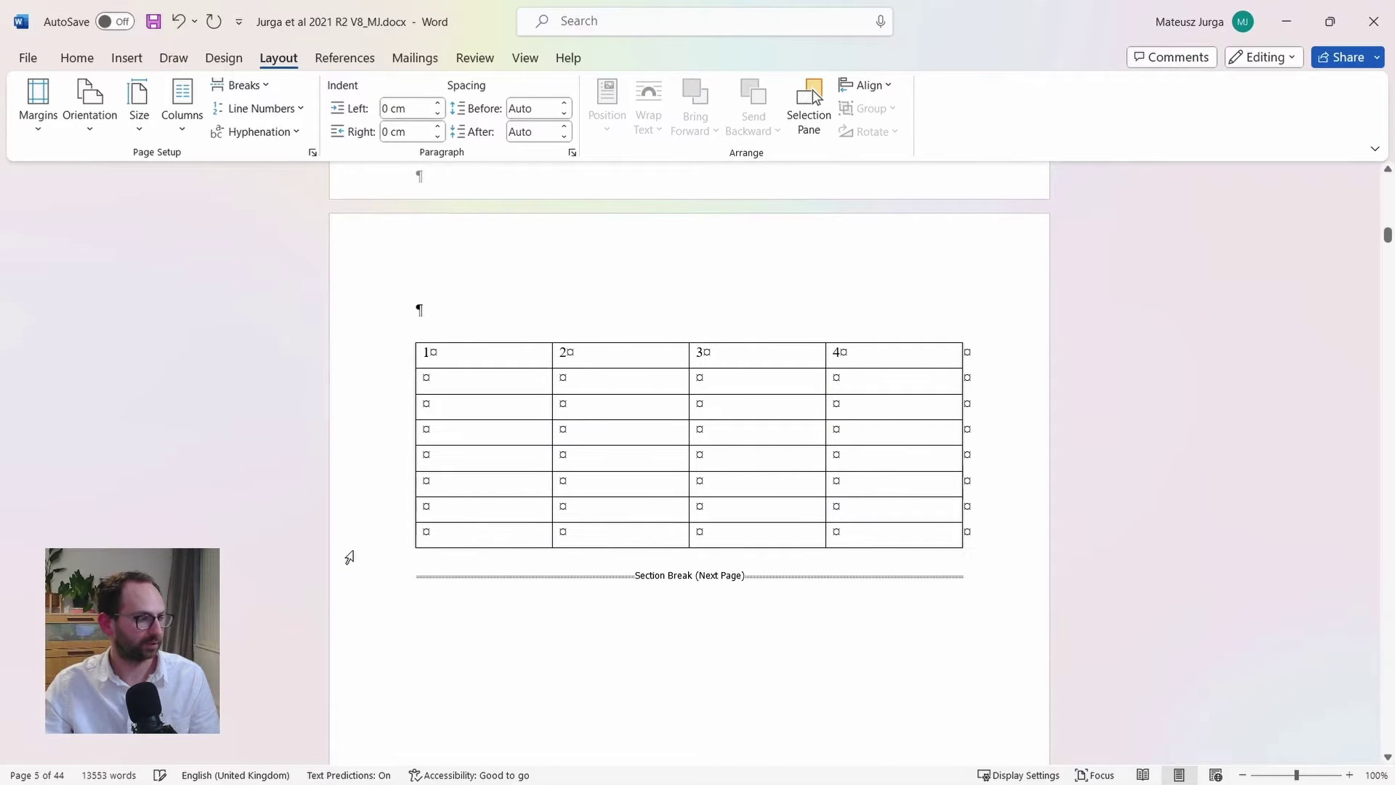
Step: Select the table with its closing section break and set that section's page orientation to Landscape
{"action": "left_click_drag", "start_coordinate": [348, 557], "coordinate": [364, 352]}
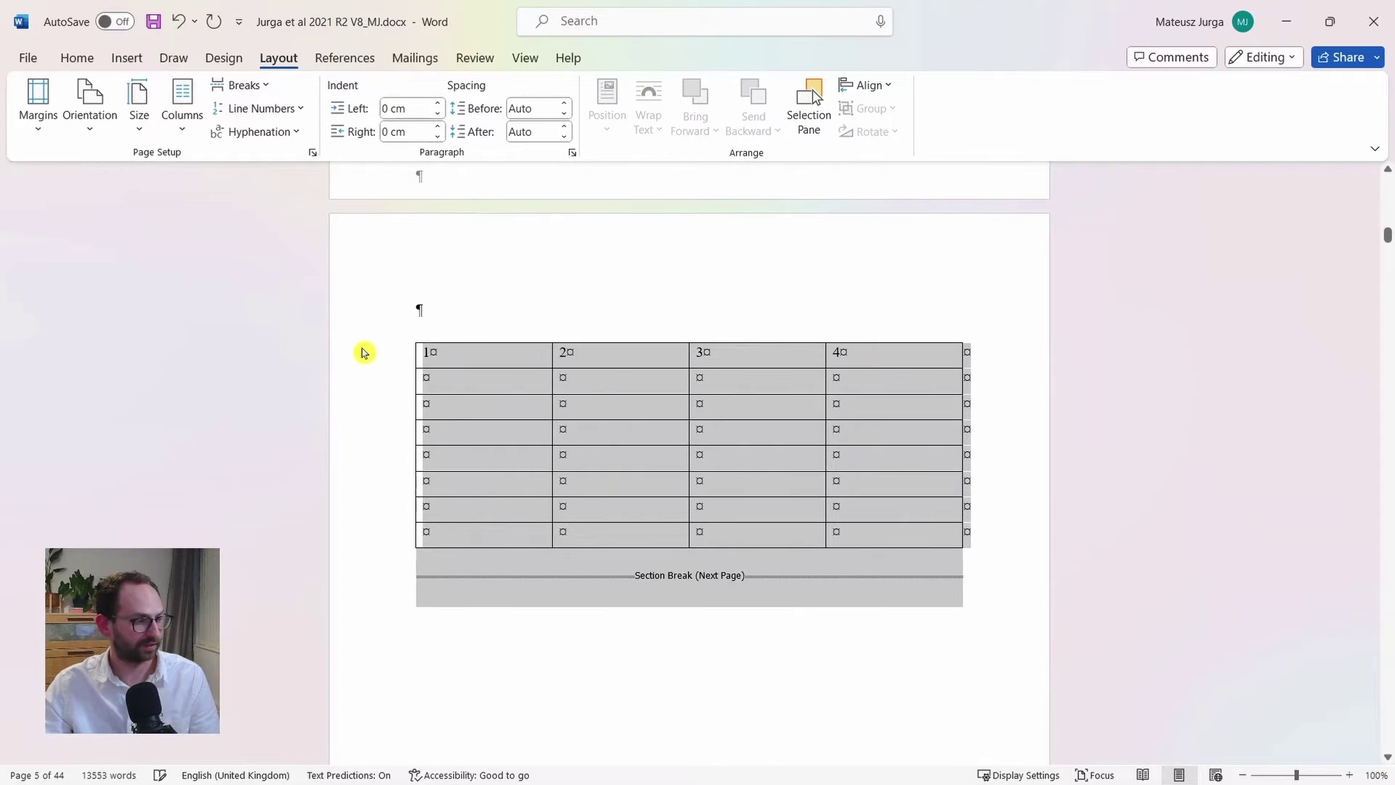
{"action": "left_click", "coordinate": [92, 129]}
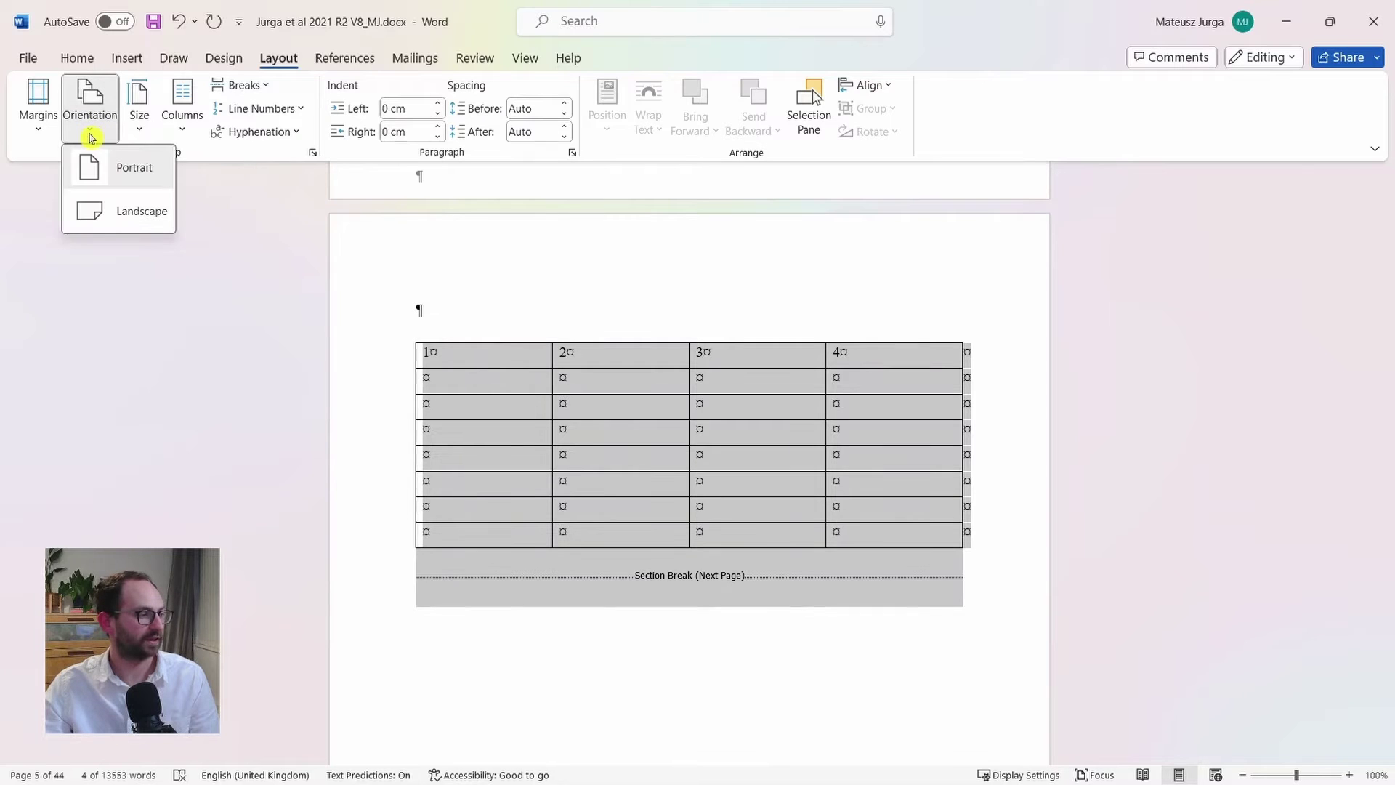
{"action": "left_click", "coordinate": [94, 230]}
{"action": "left_click", "coordinate": [119, 240]}
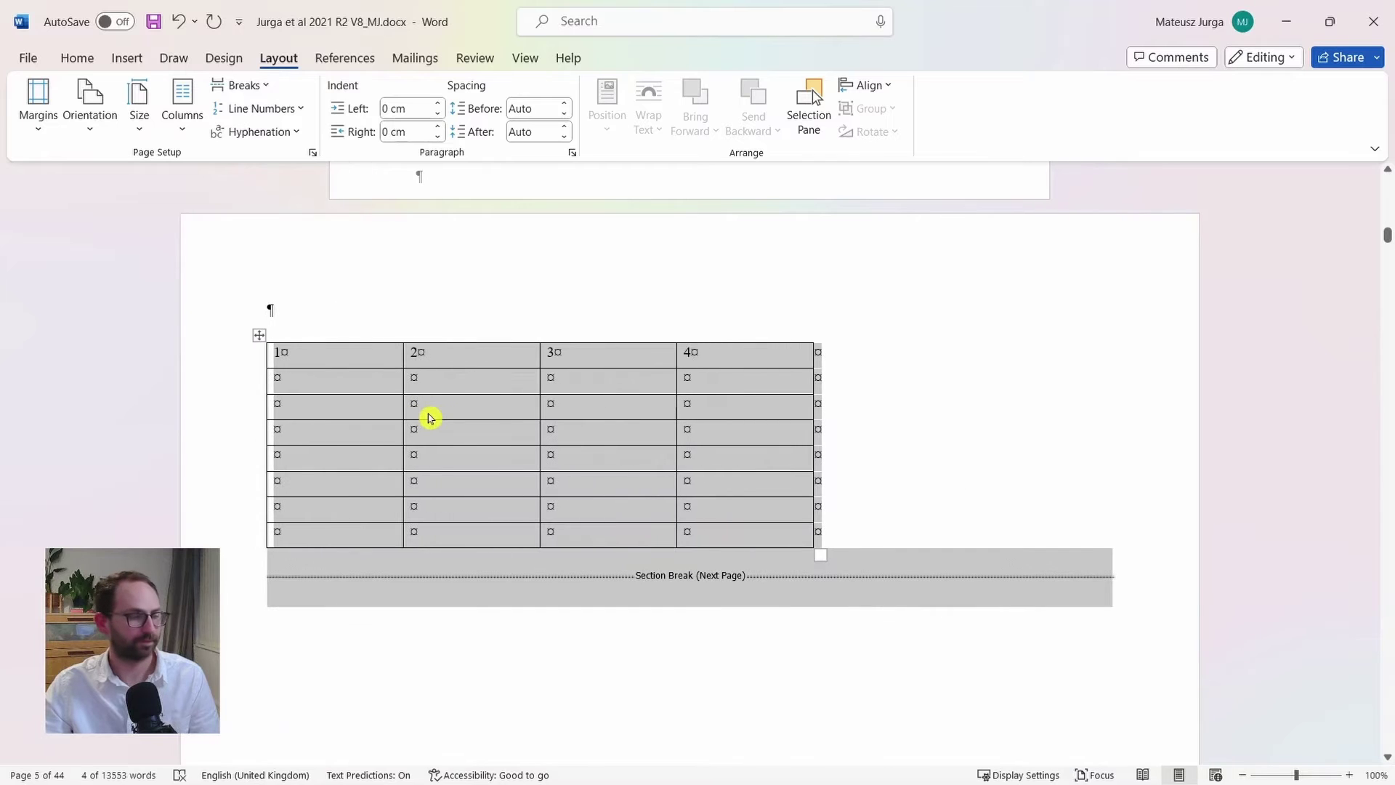
Step: Examine the page orientation of the table's section and of the text pages before and after it
{"action": "scroll", "coordinate": [479, 457], "scroll_direction": "up", "scroll_amount": 10}
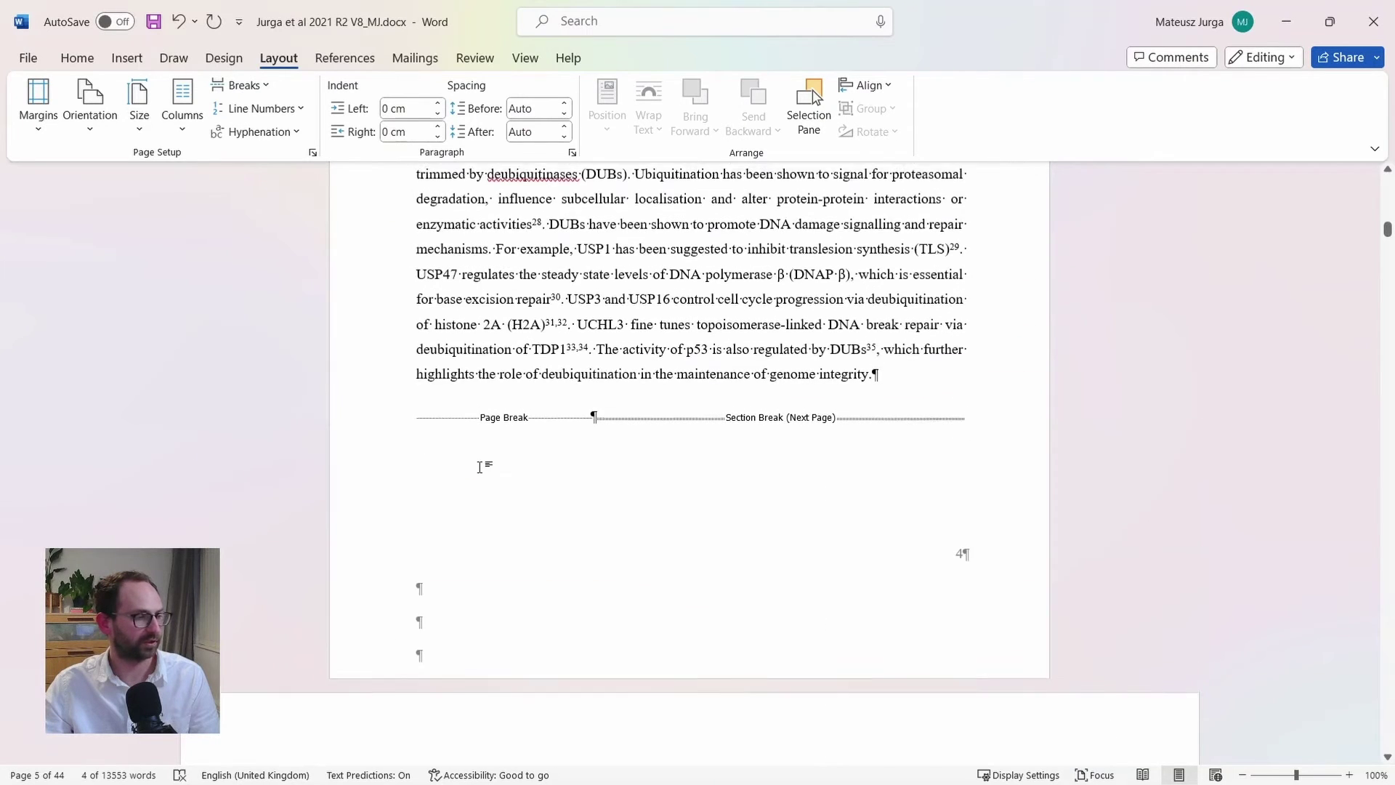
{"action": "scroll", "coordinate": [771, 416], "scroll_direction": "up", "scroll_amount": 1}
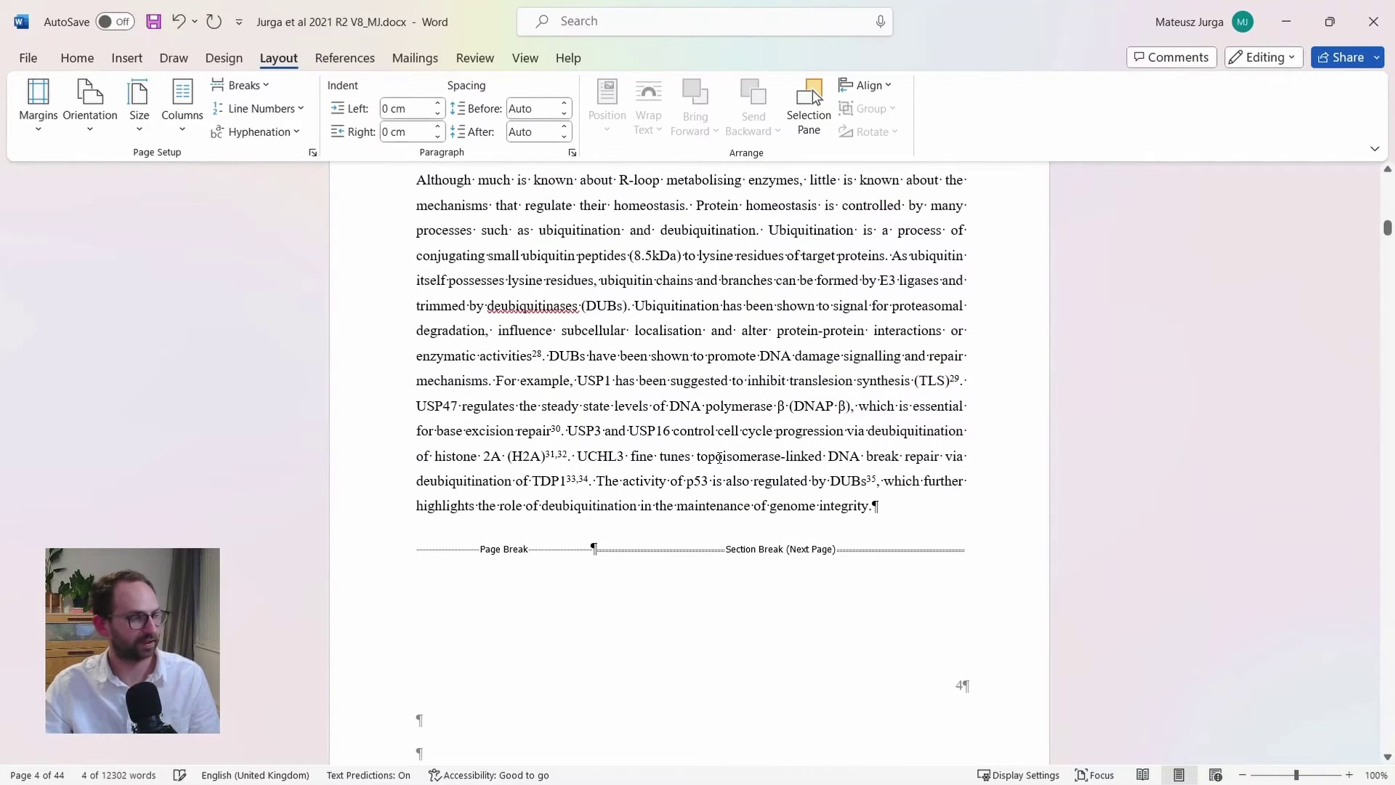
{"action": "scroll", "coordinate": [718, 457], "scroll_direction": "down", "scroll_amount": 10}
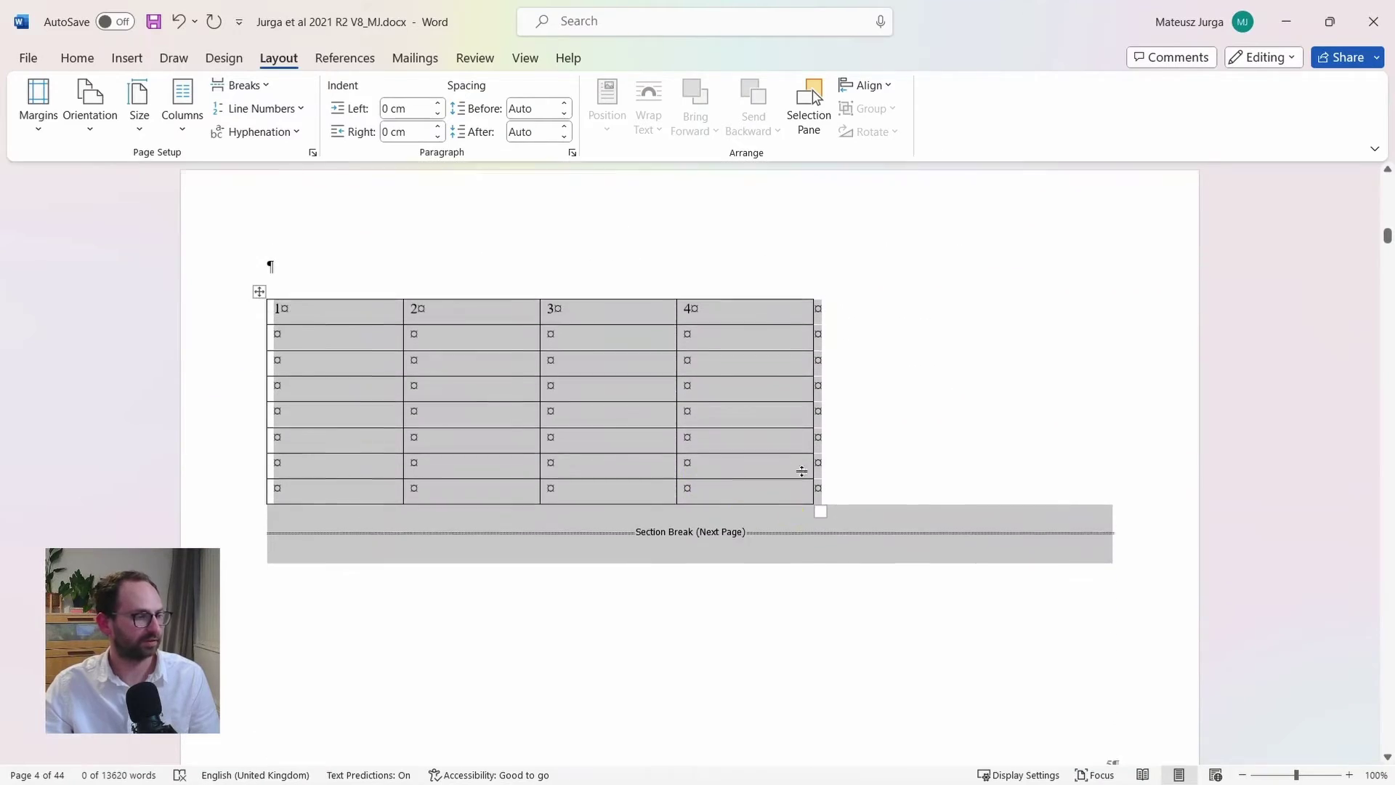
{"action": "scroll", "coordinate": [801, 470], "scroll_direction": "down", "scroll_amount": 10}
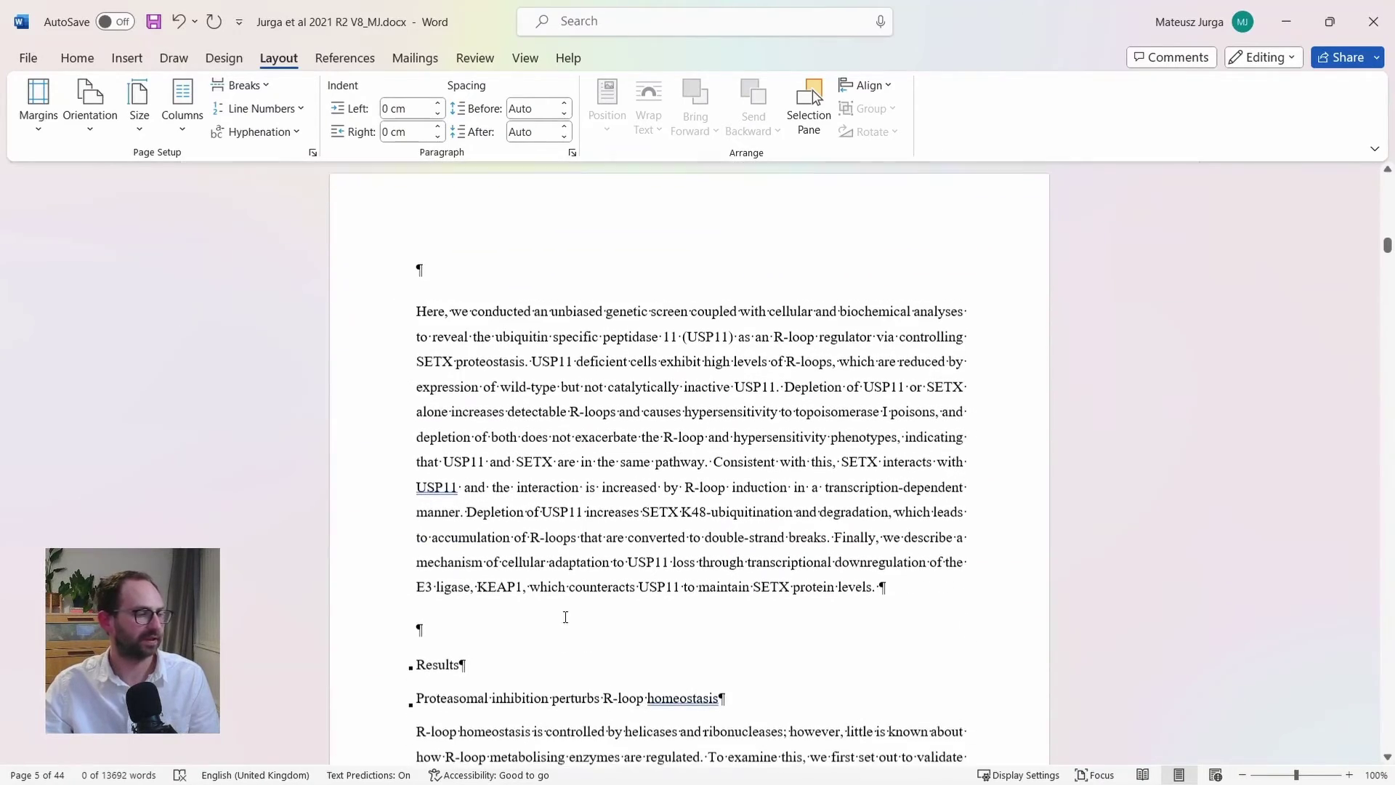
{"action": "scroll", "coordinate": [565, 617], "scroll_direction": "down", "scroll_amount": 3}
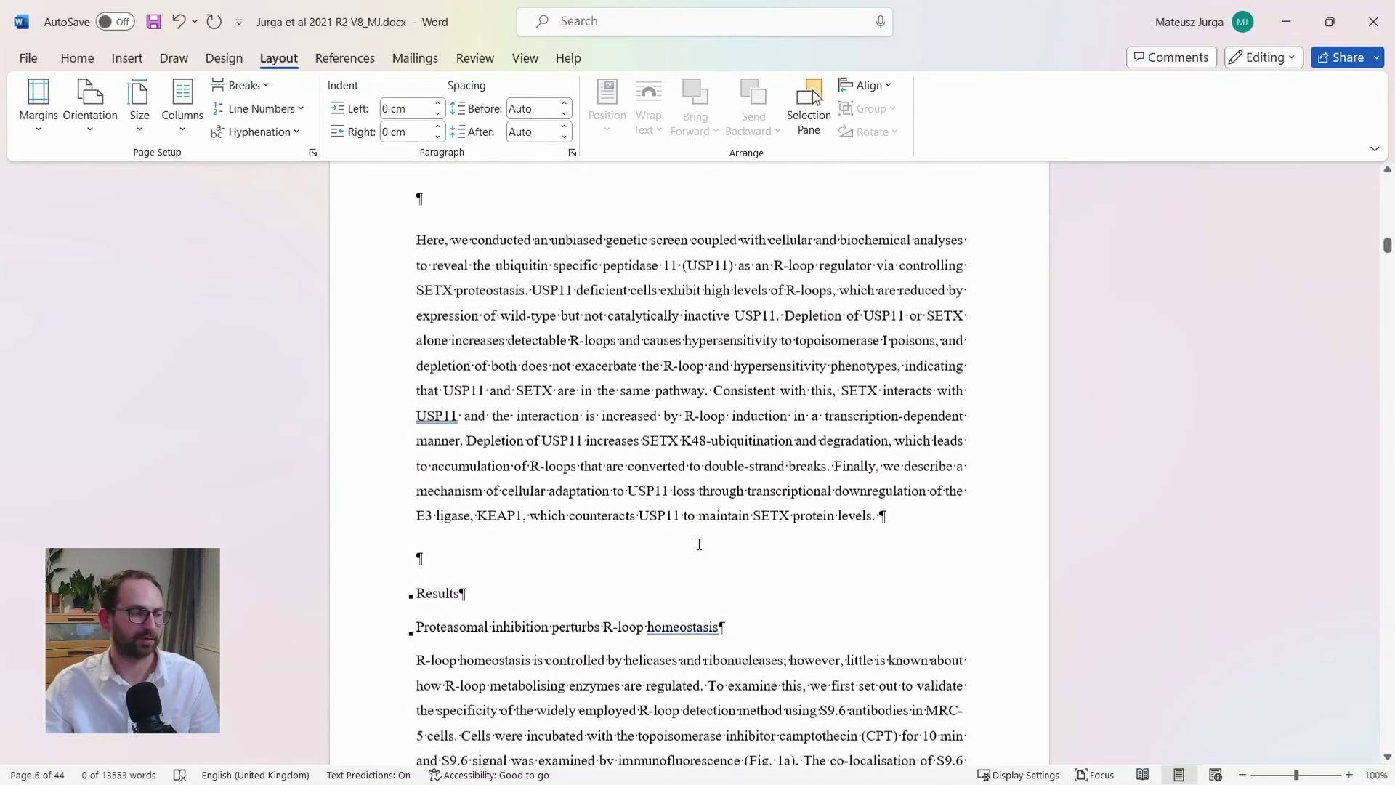
{"action": "scroll", "coordinate": [699, 544], "scroll_direction": "up", "scroll_amount": 10}
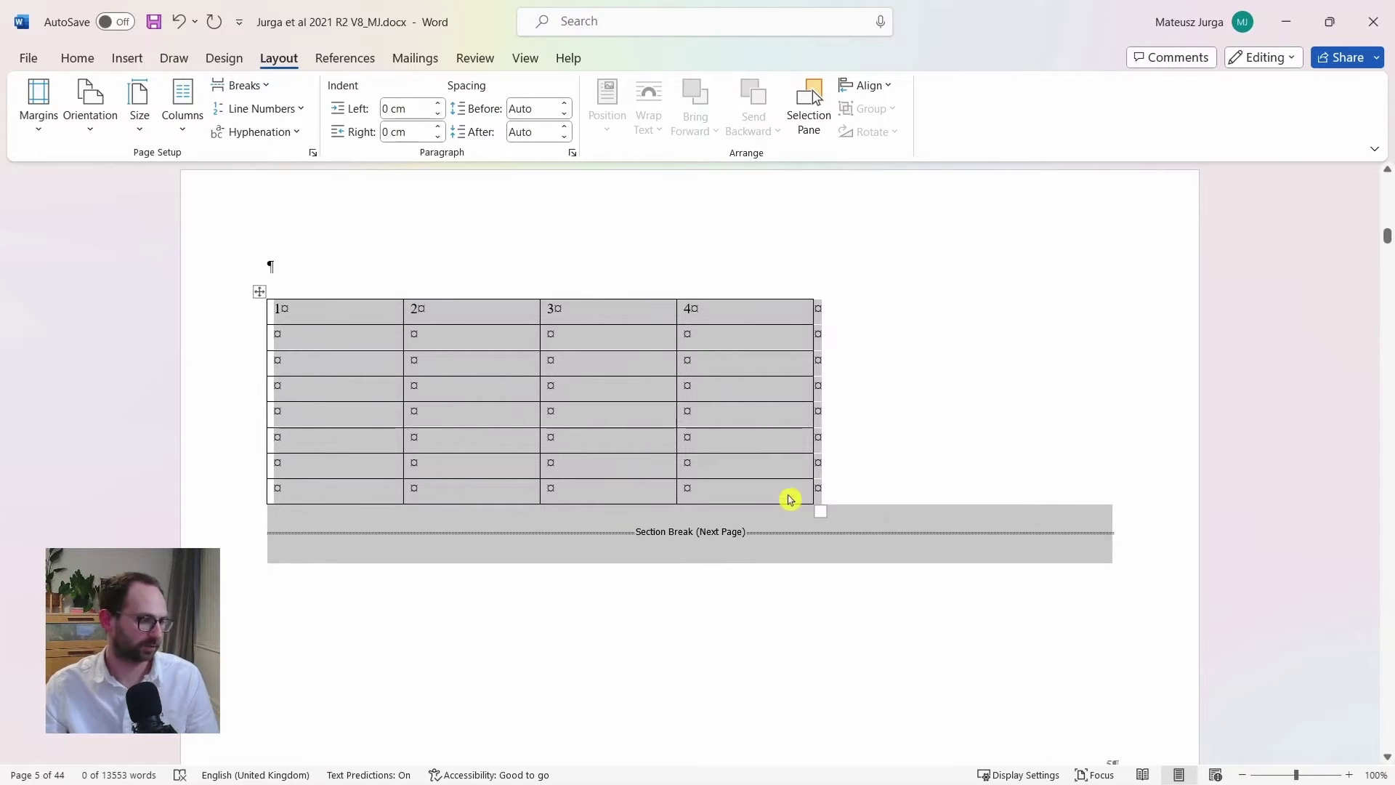
{"action": "left_click", "coordinate": [770, 428]}
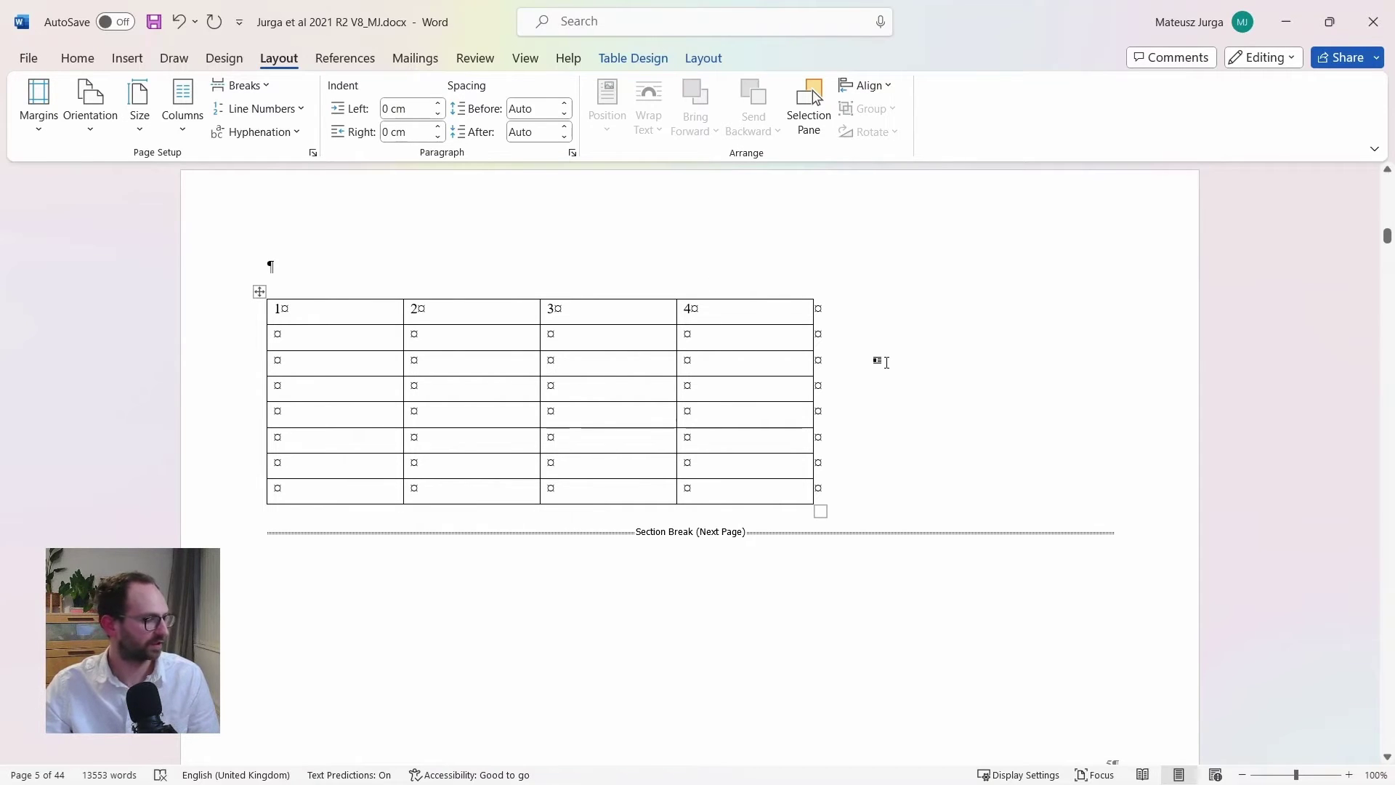
{"action": "scroll", "coordinate": [884, 361], "scroll_direction": "up", "scroll_amount": 2}
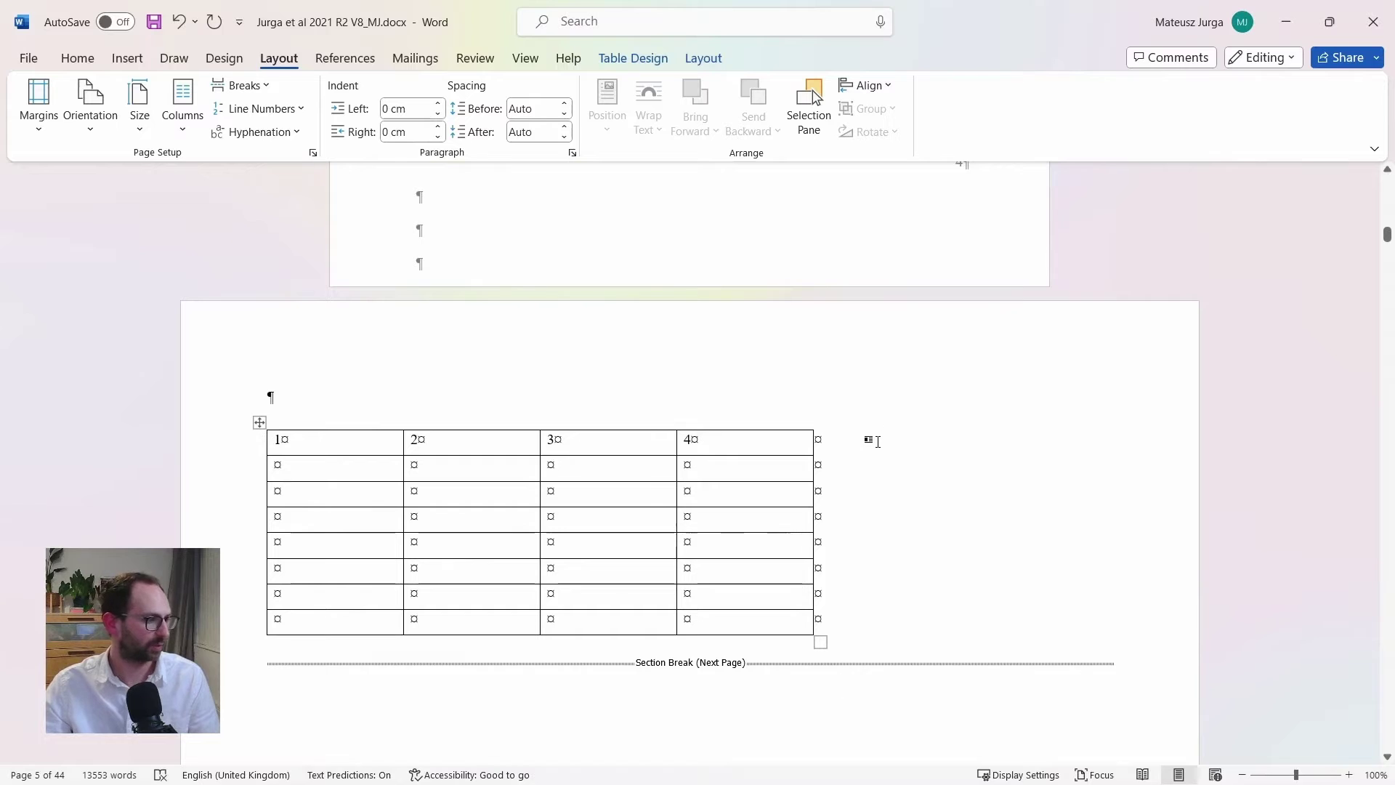
Step: Examine the options for comparing two document versions and combining revisions from multiple authors, without running a comparison
{"action": "left_click", "coordinate": [476, 58]}
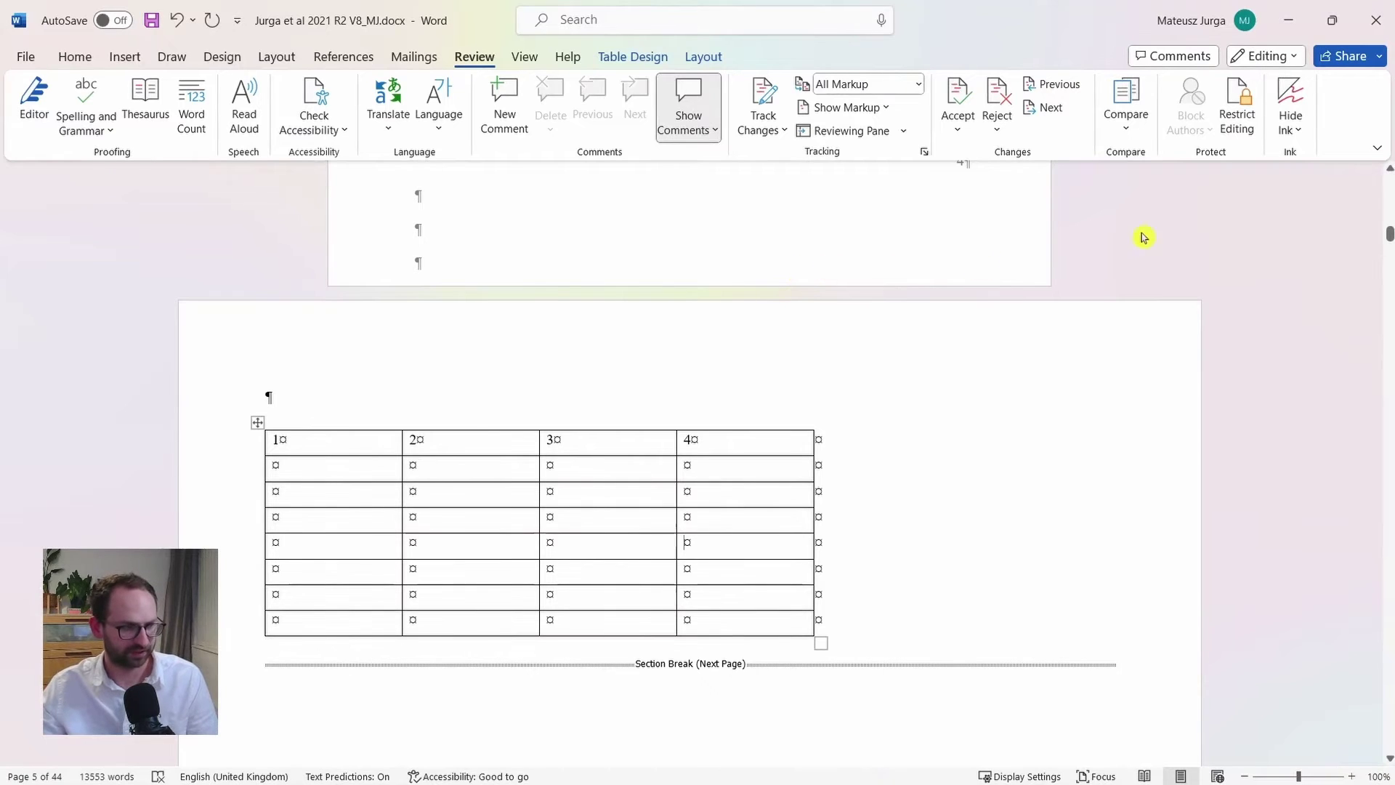
{"action": "left_click", "coordinate": [1126, 129]}
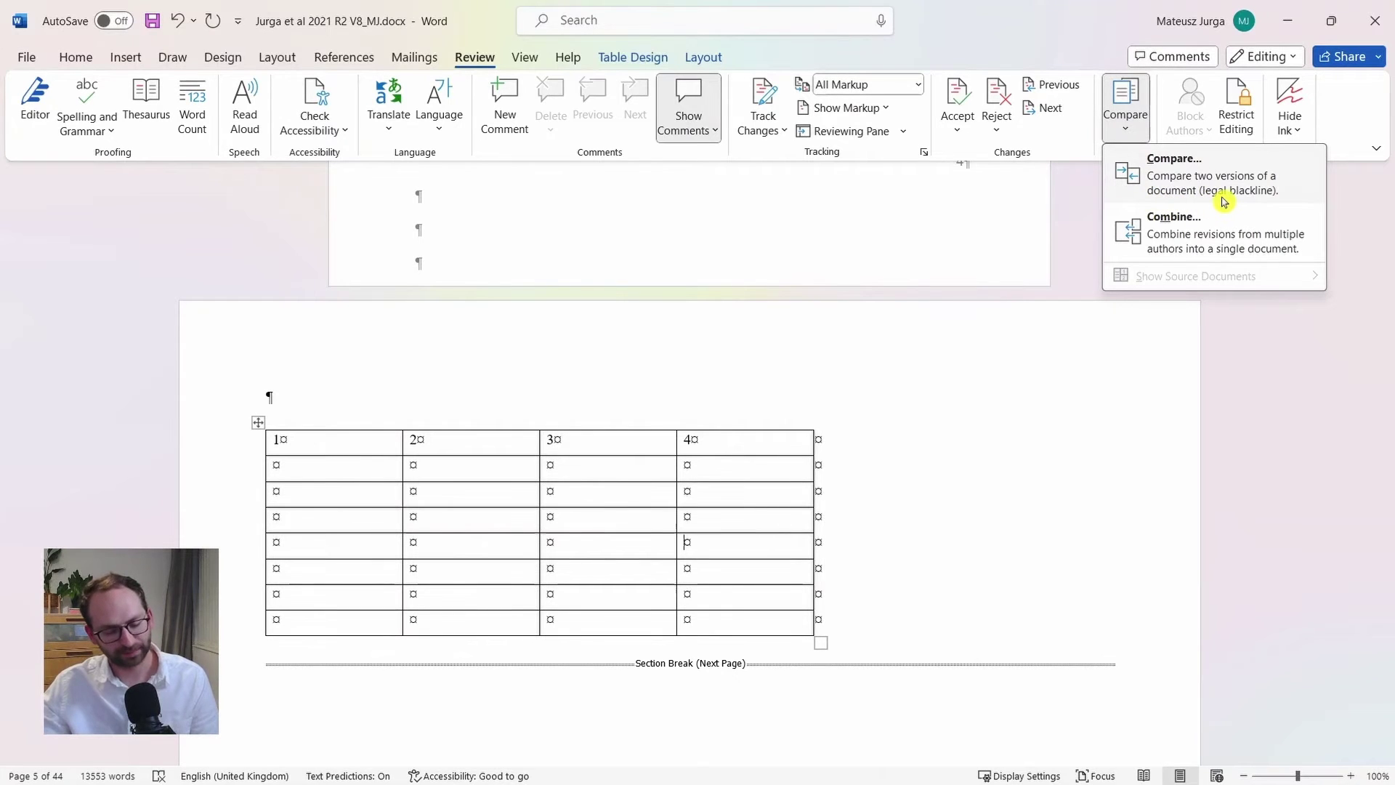
{"action": "left_click", "coordinate": [1186, 197]}
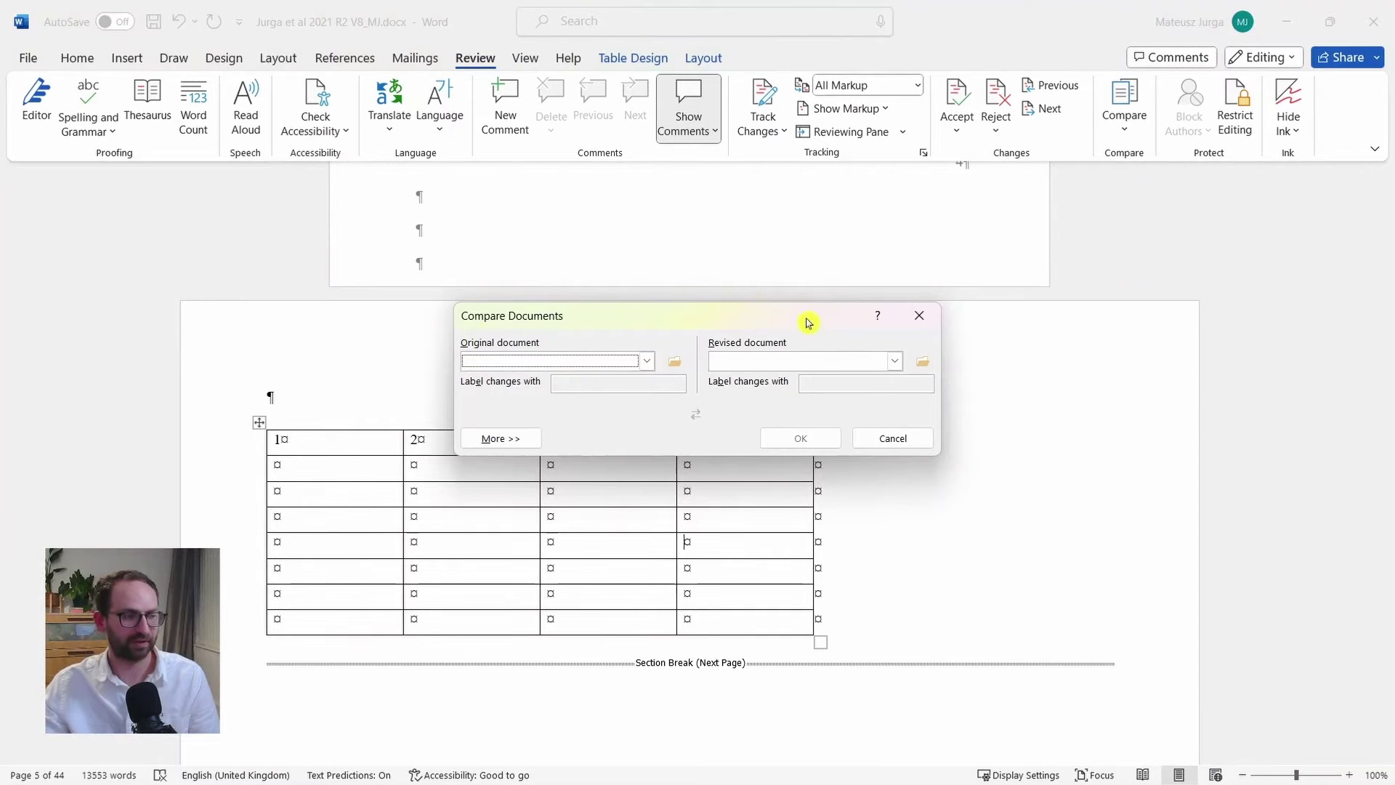
{"action": "left_click", "coordinate": [892, 438]}
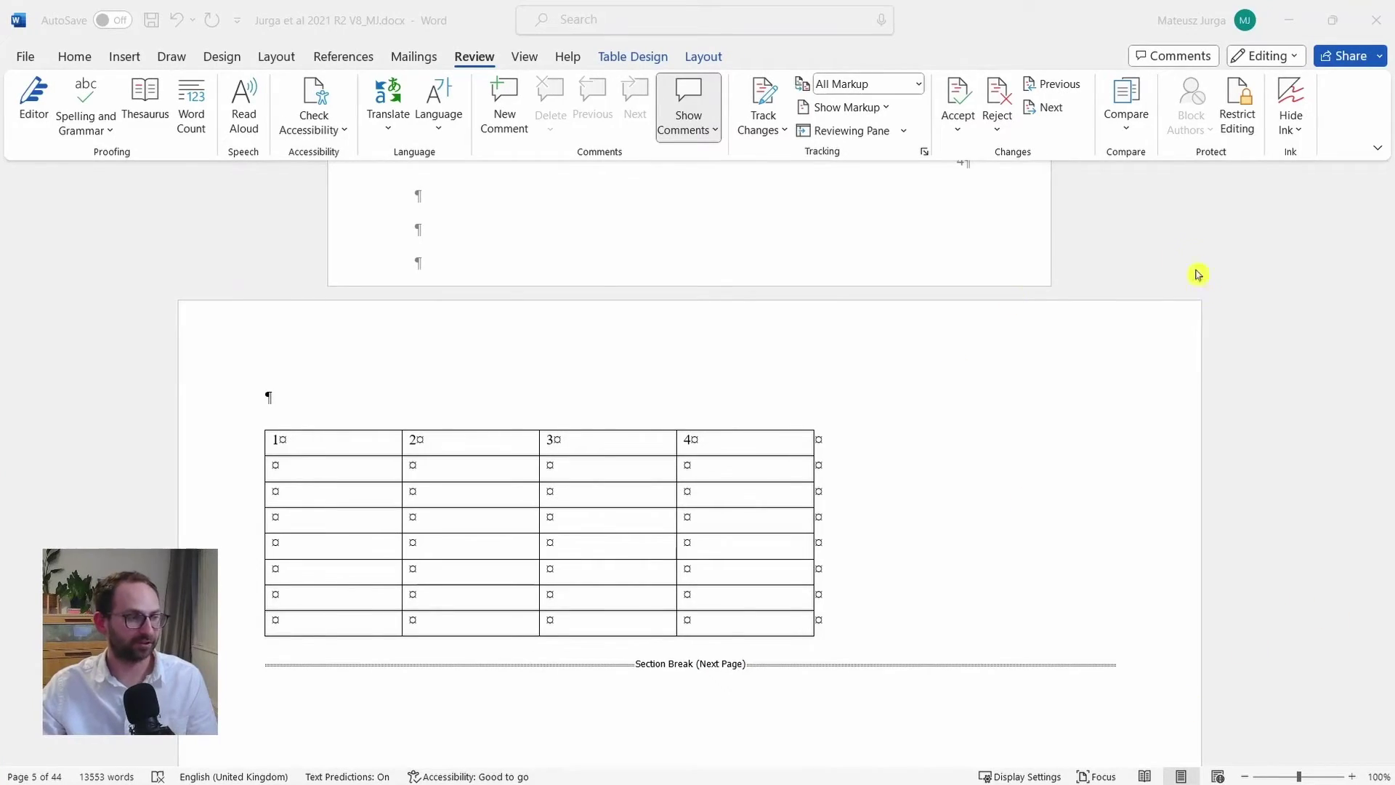
{"action": "left_click", "coordinate": [1124, 131]}
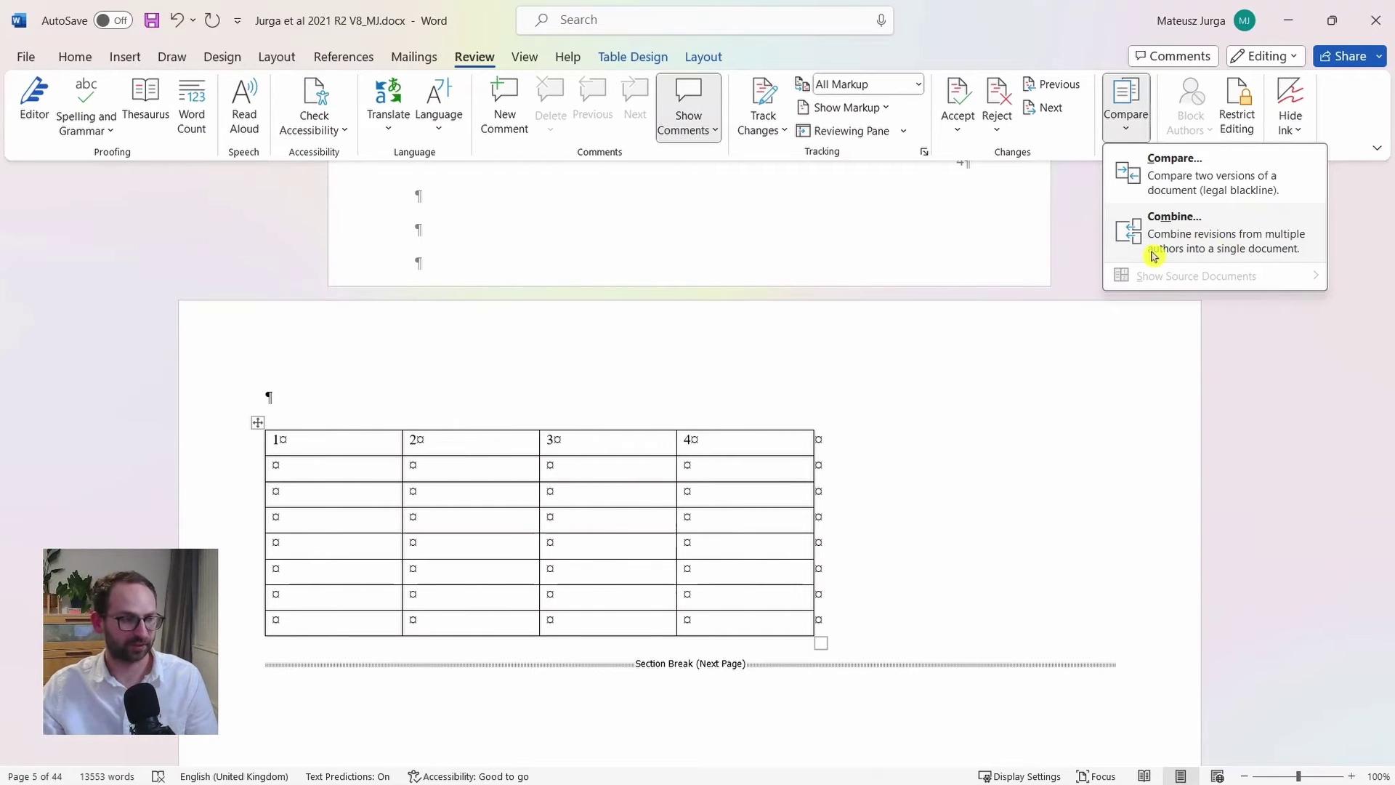
{"action": "left_click", "coordinate": [1055, 234]}
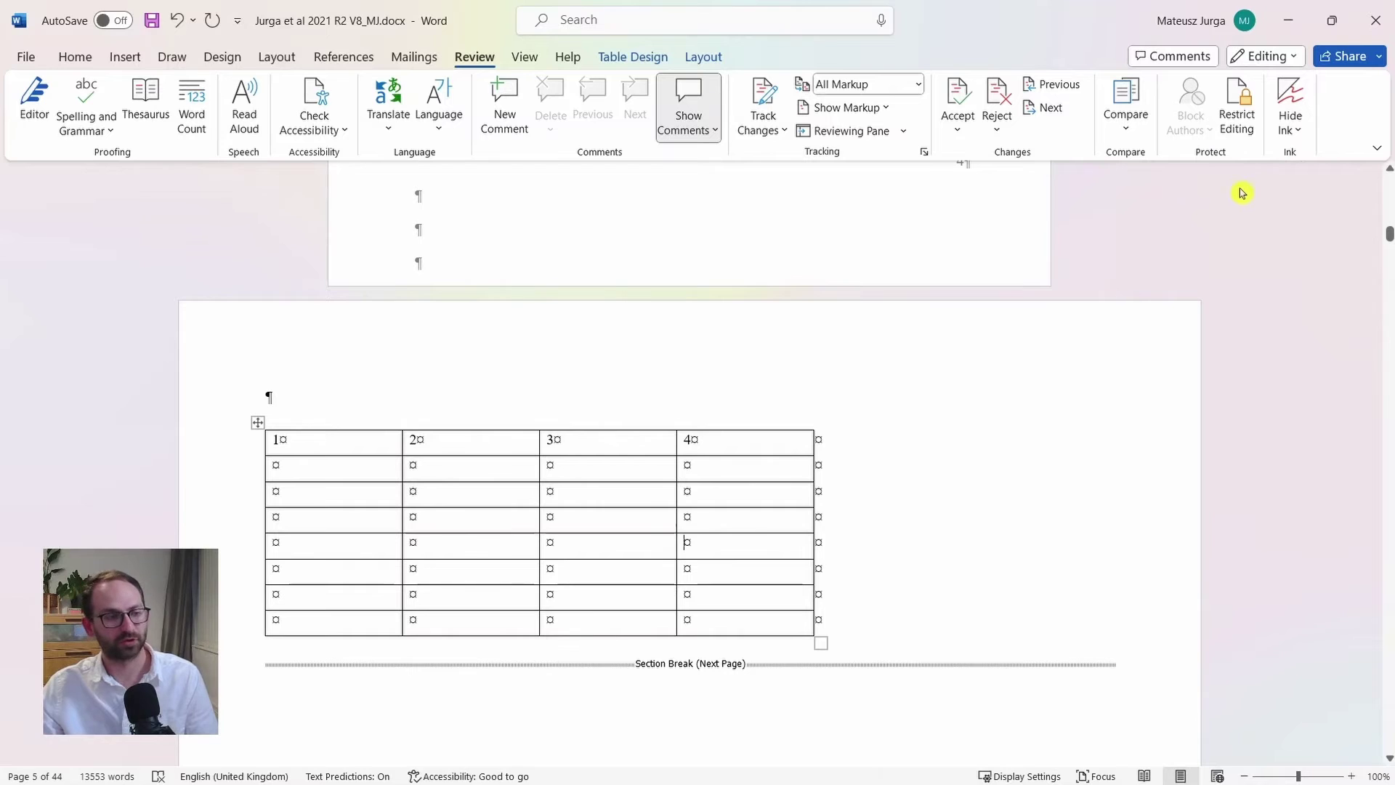
Step: View the options for sharing the document through OneDrive or as an attached copy, and close them
{"action": "left_click", "coordinate": [1375, 61]}
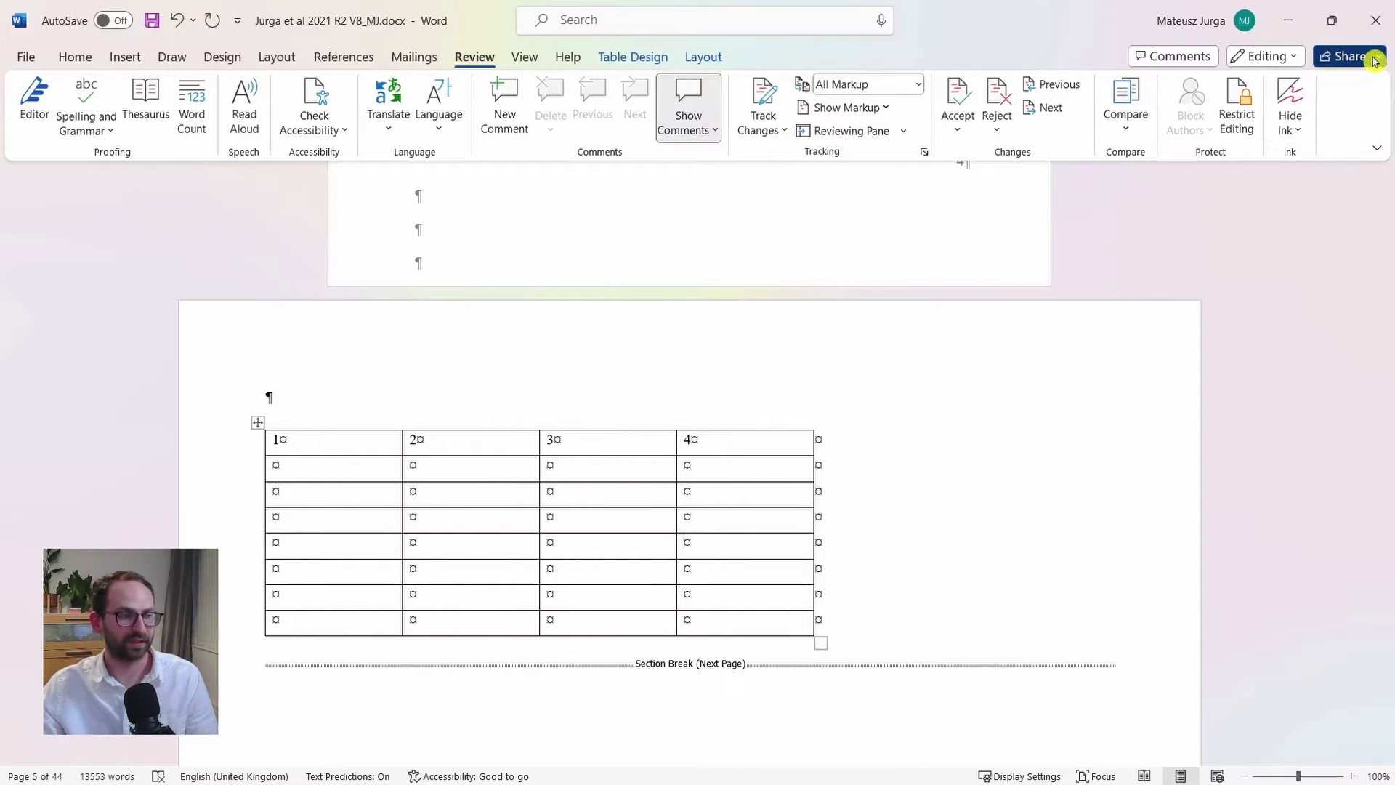
{"action": "left_click", "coordinate": [1357, 84]}
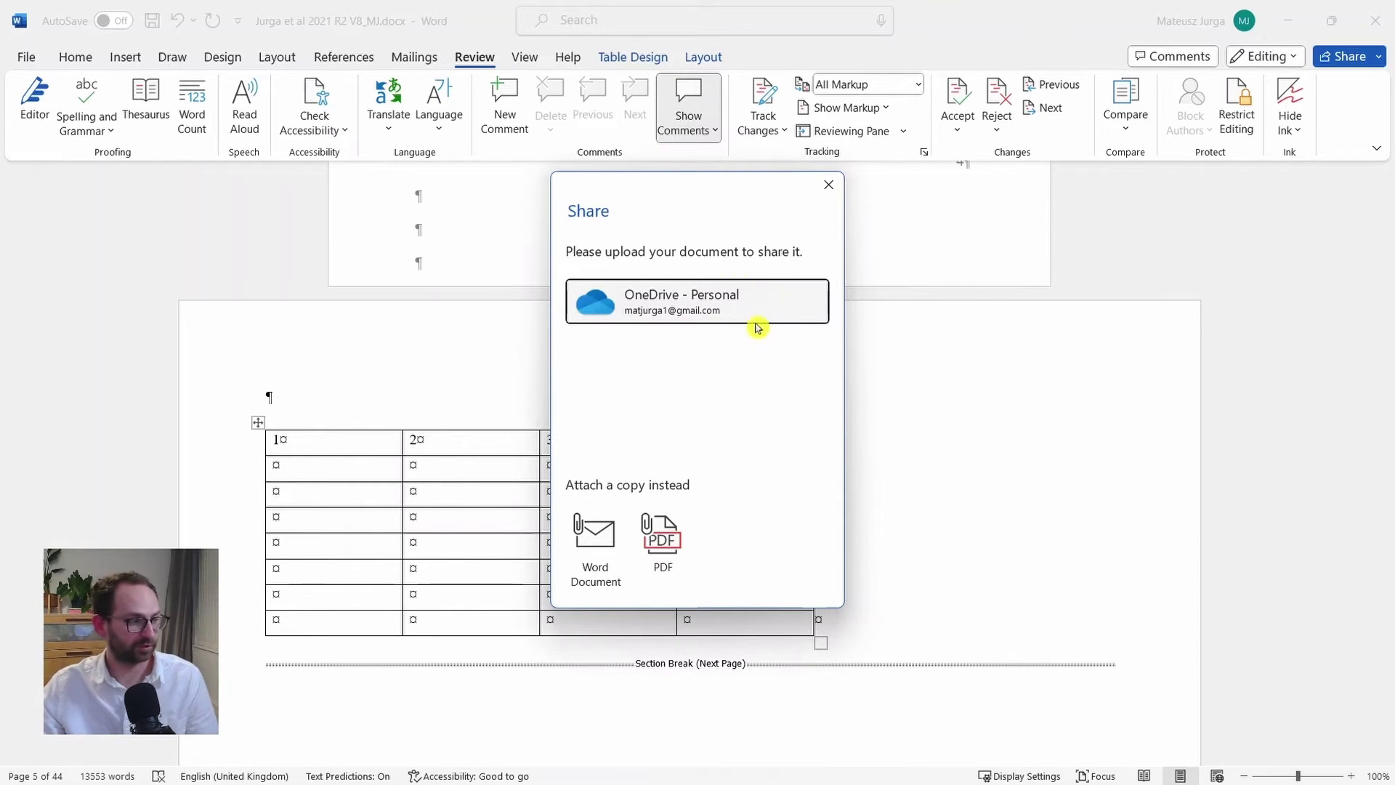
{"action": "left_click", "coordinate": [829, 195]}
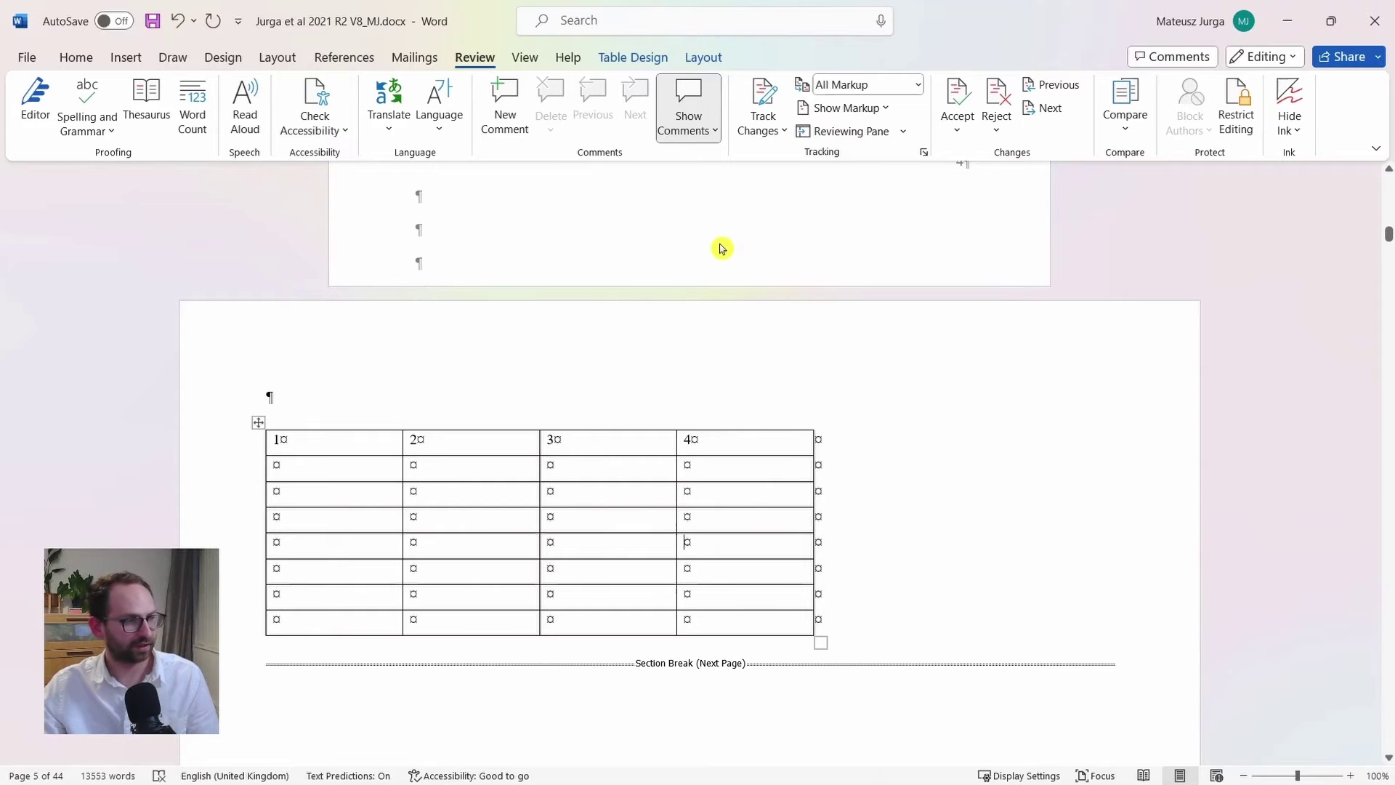
Step: Set the Office theme to Black in the account settings and return to the document
{"action": "left_click", "coordinate": [28, 58]}
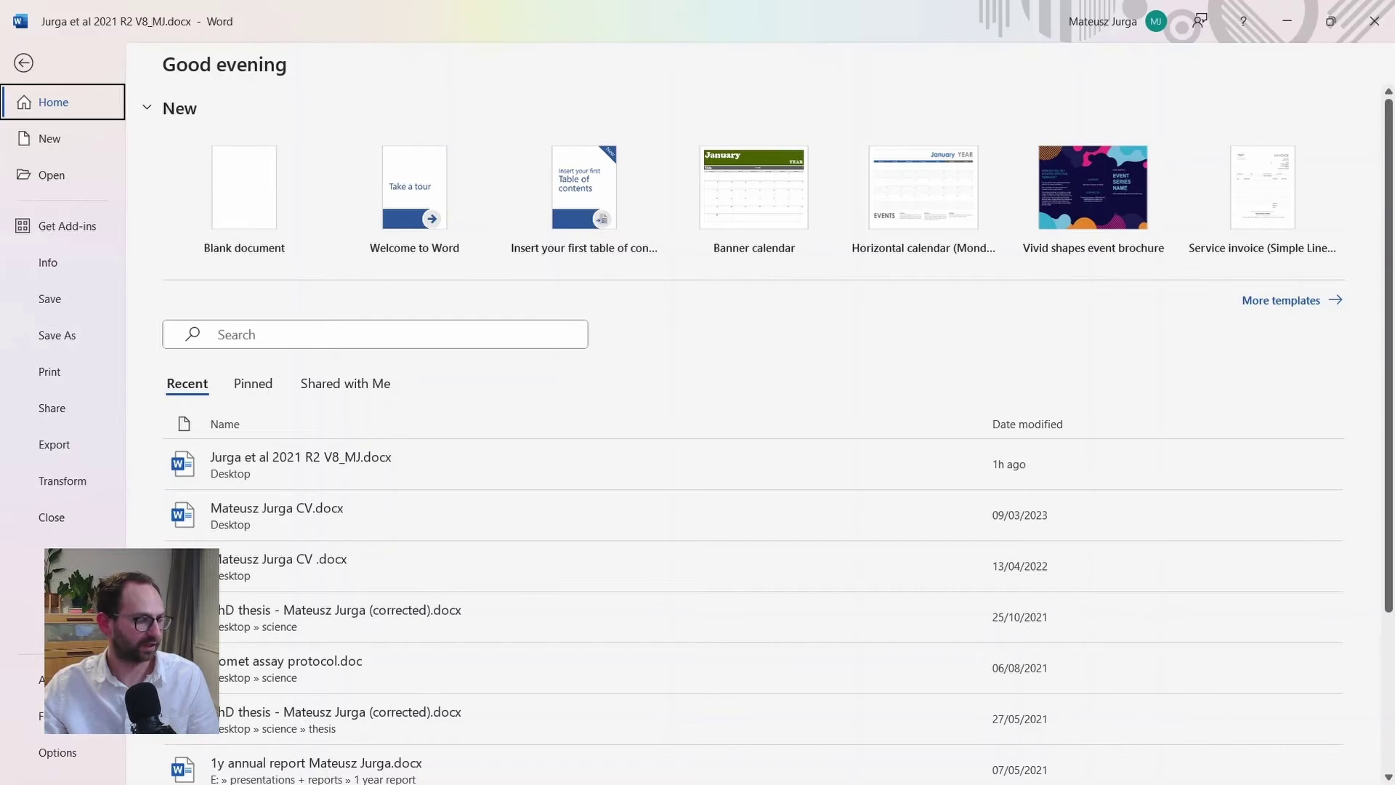
{"action": "left_click", "coordinate": [41, 679]}
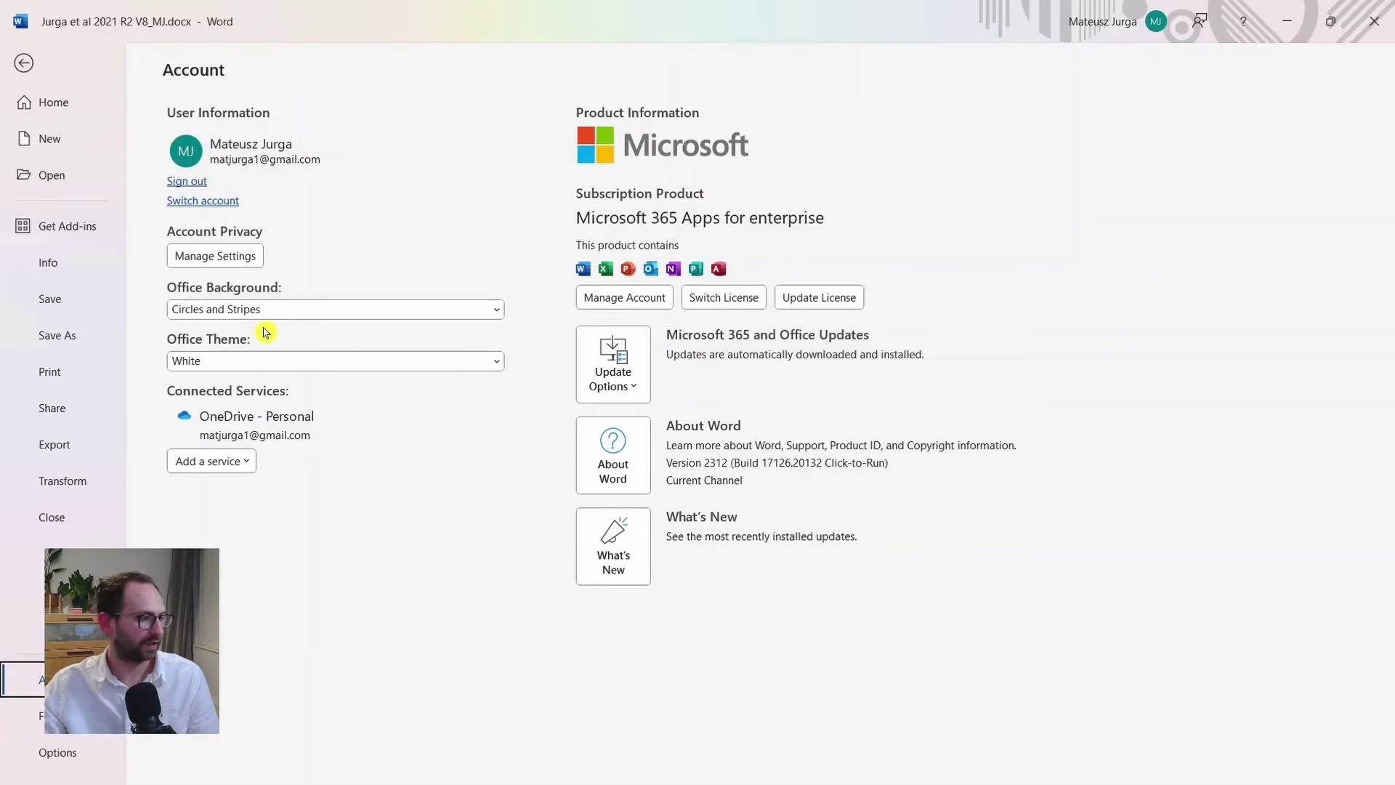
{"action": "left_click", "coordinate": [268, 359]}
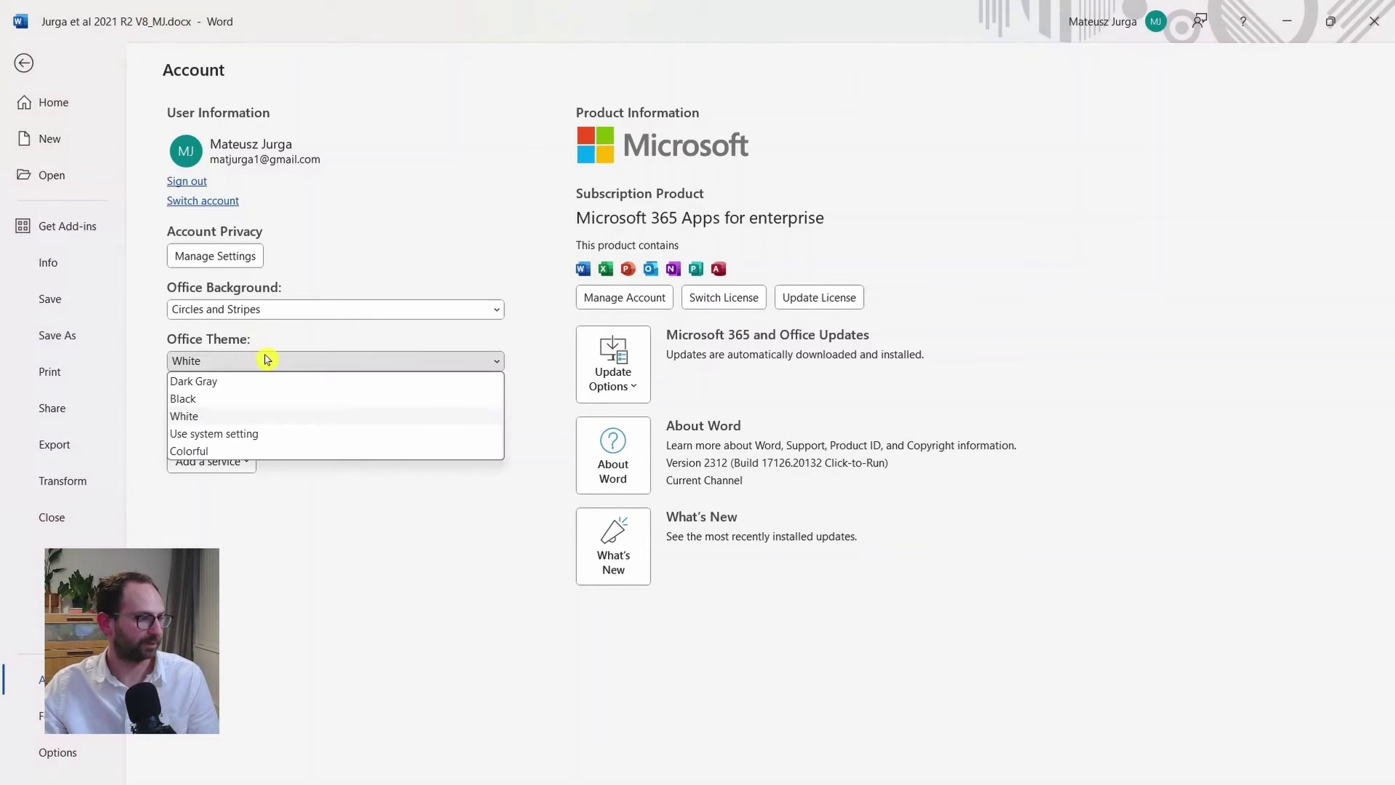
{"action": "left_click", "coordinate": [255, 400]}
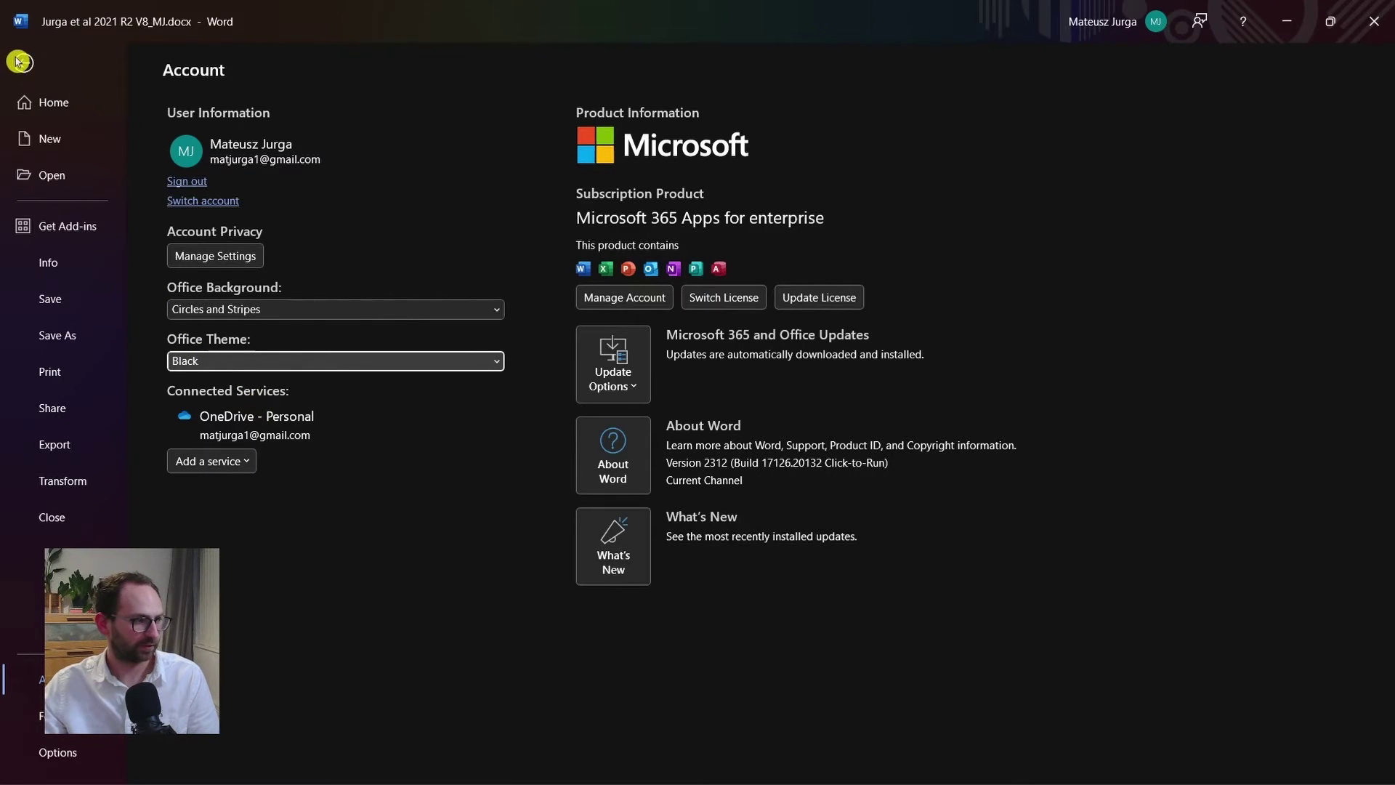
{"action": "left_click", "coordinate": [20, 62]}
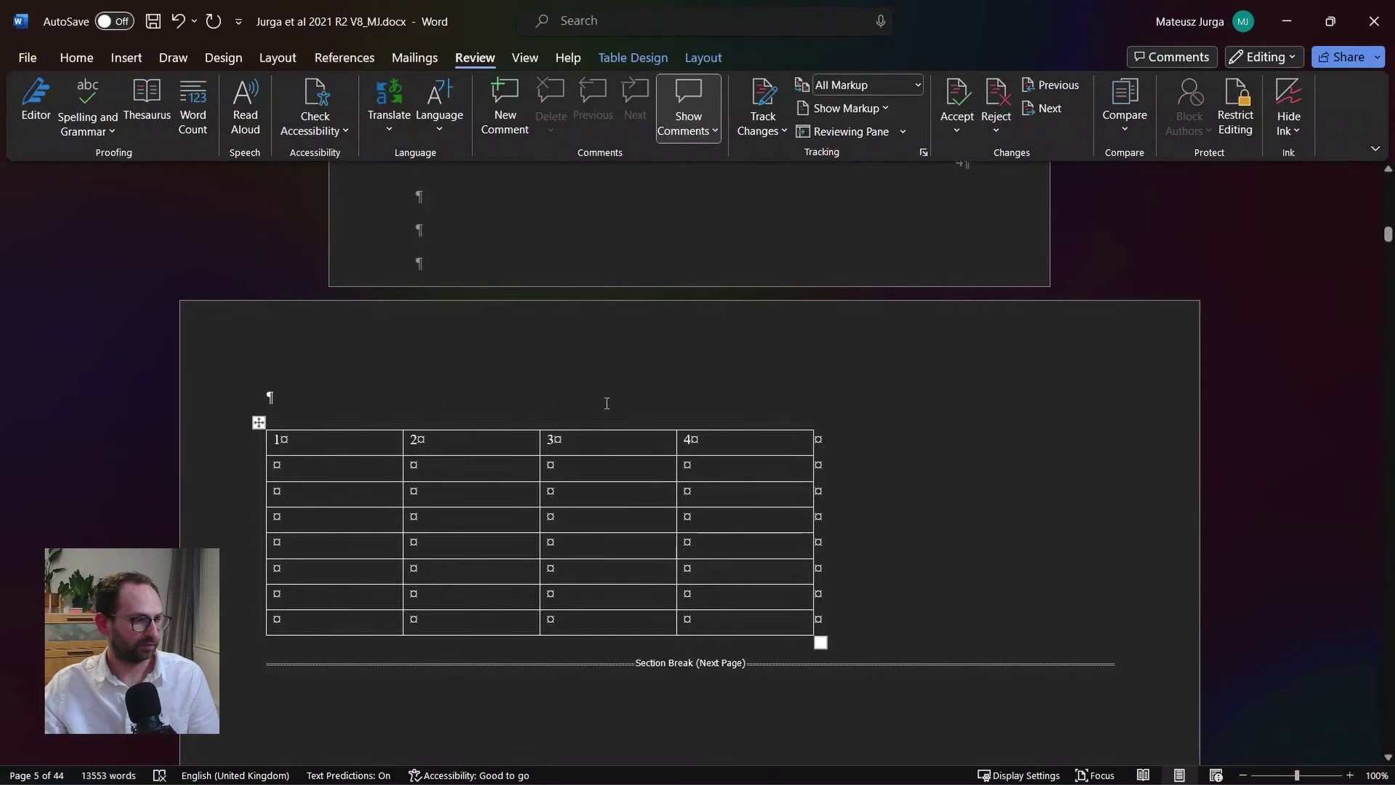
Step: Examine the manuscript text in the Black theme and compare it with the print preview's page colours
{"action": "scroll", "coordinate": [606, 402], "scroll_direction": "up", "scroll_amount": 10}
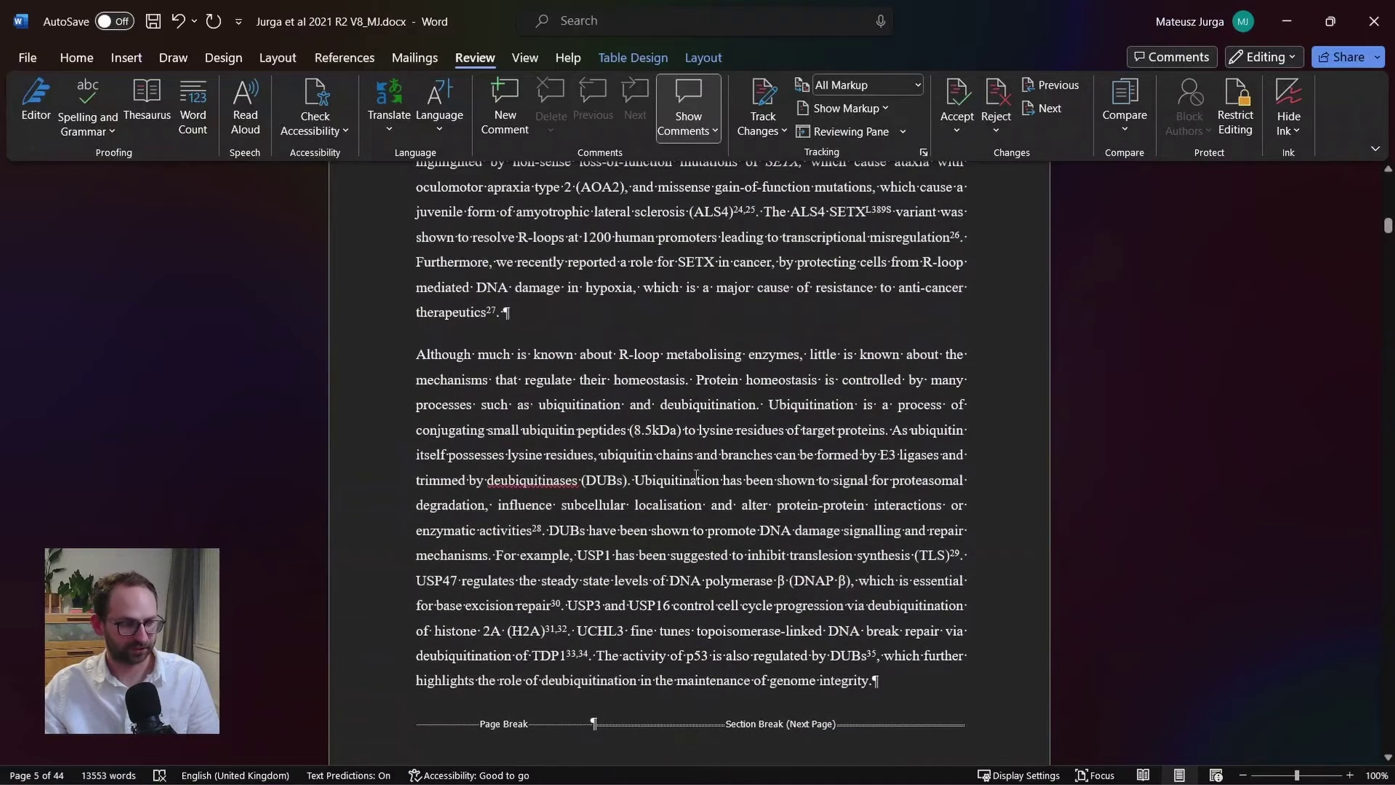
{"action": "scroll", "coordinate": [703, 504], "scroll_direction": "up", "scroll_amount": 3}
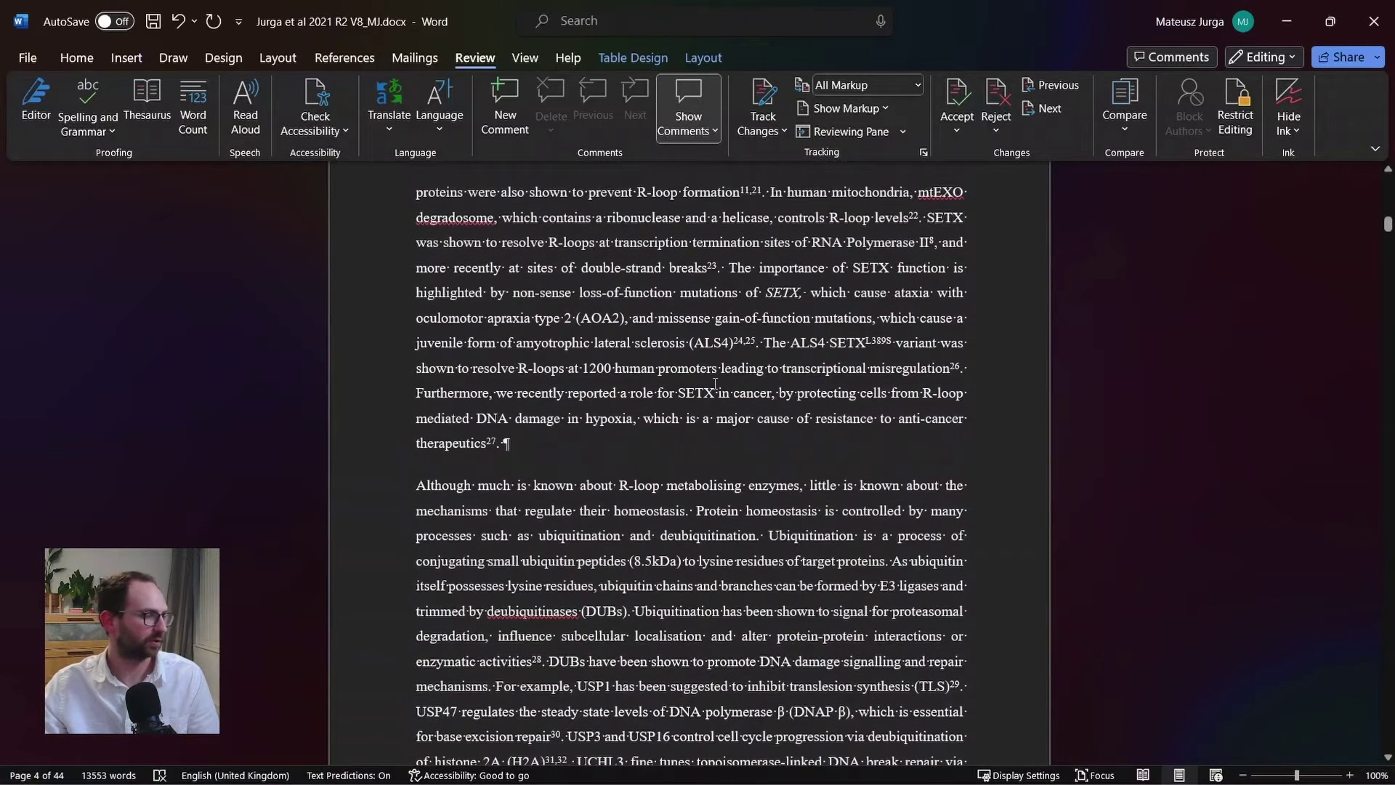
{"action": "left_click", "coordinate": [680, 359]}
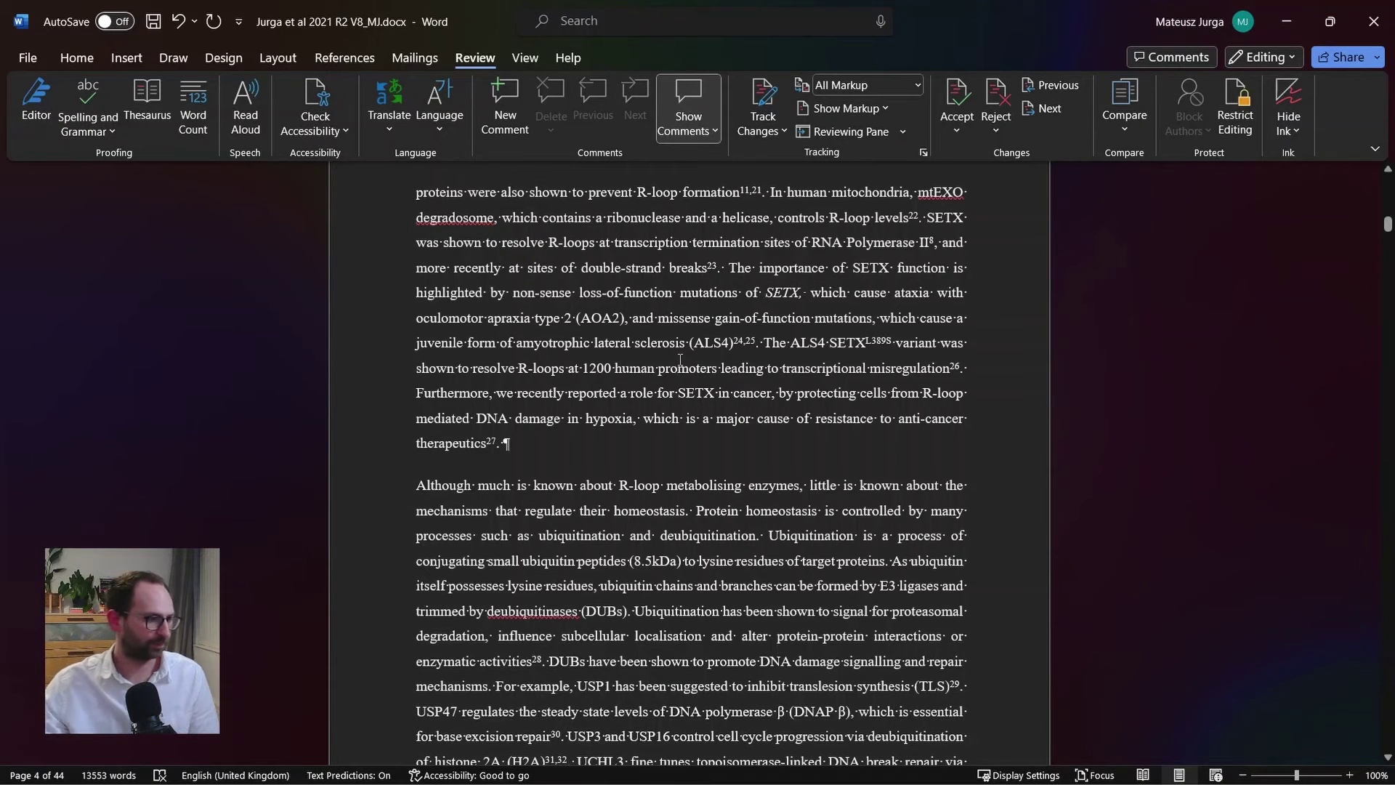
{"action": "key", "text": "ctrl+p"}
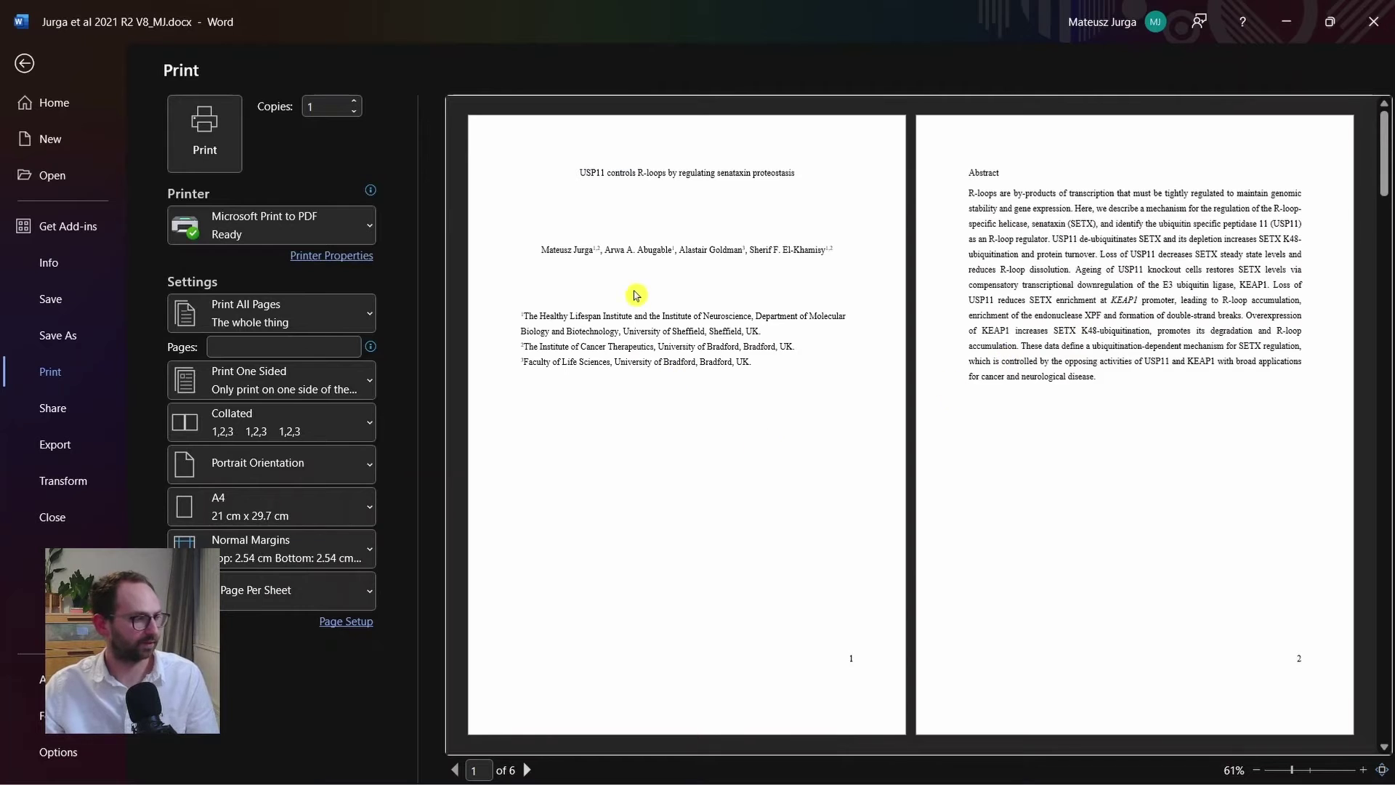
{"action": "left_click", "coordinate": [23, 66]}
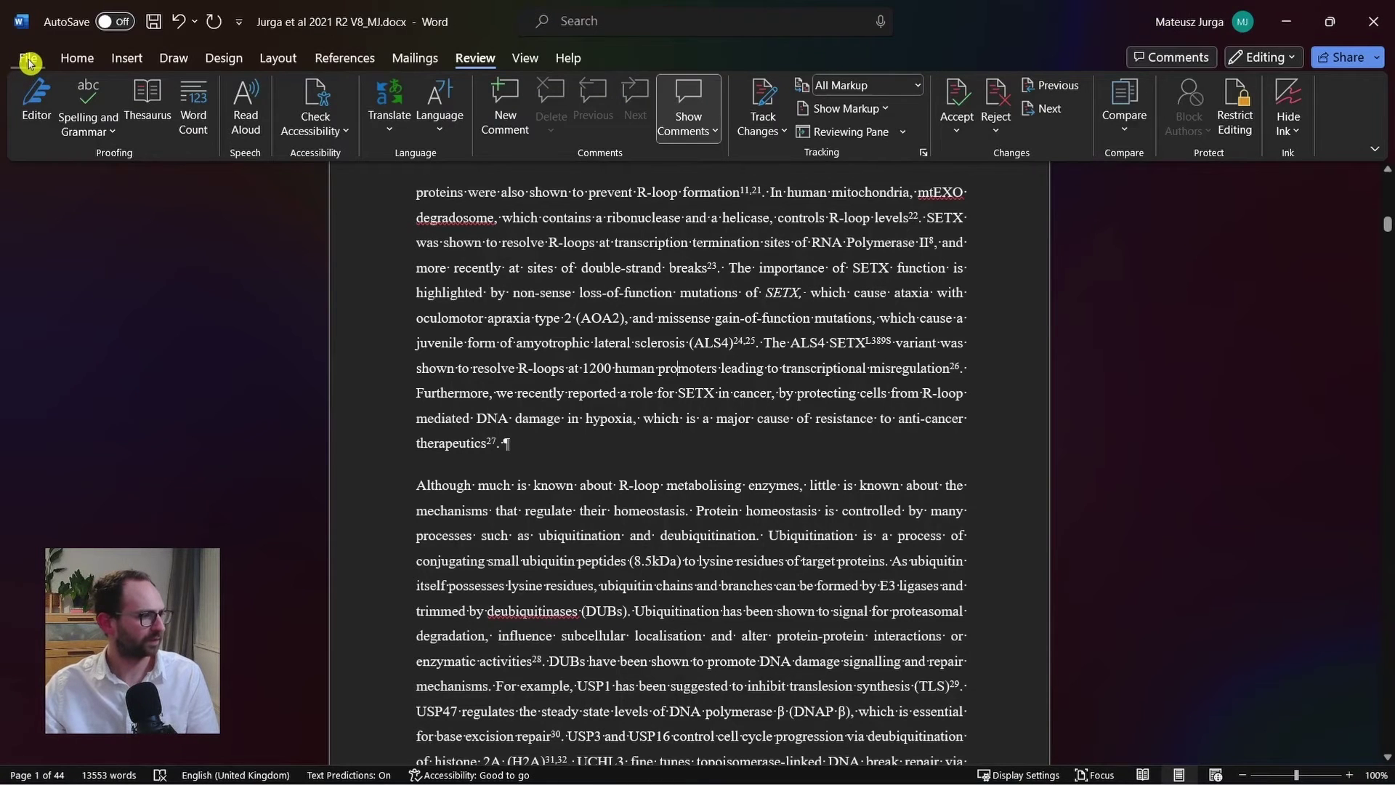
Step: Set the Office theme back to White in the account settings and return to the document
{"action": "left_click", "coordinate": [29, 61]}
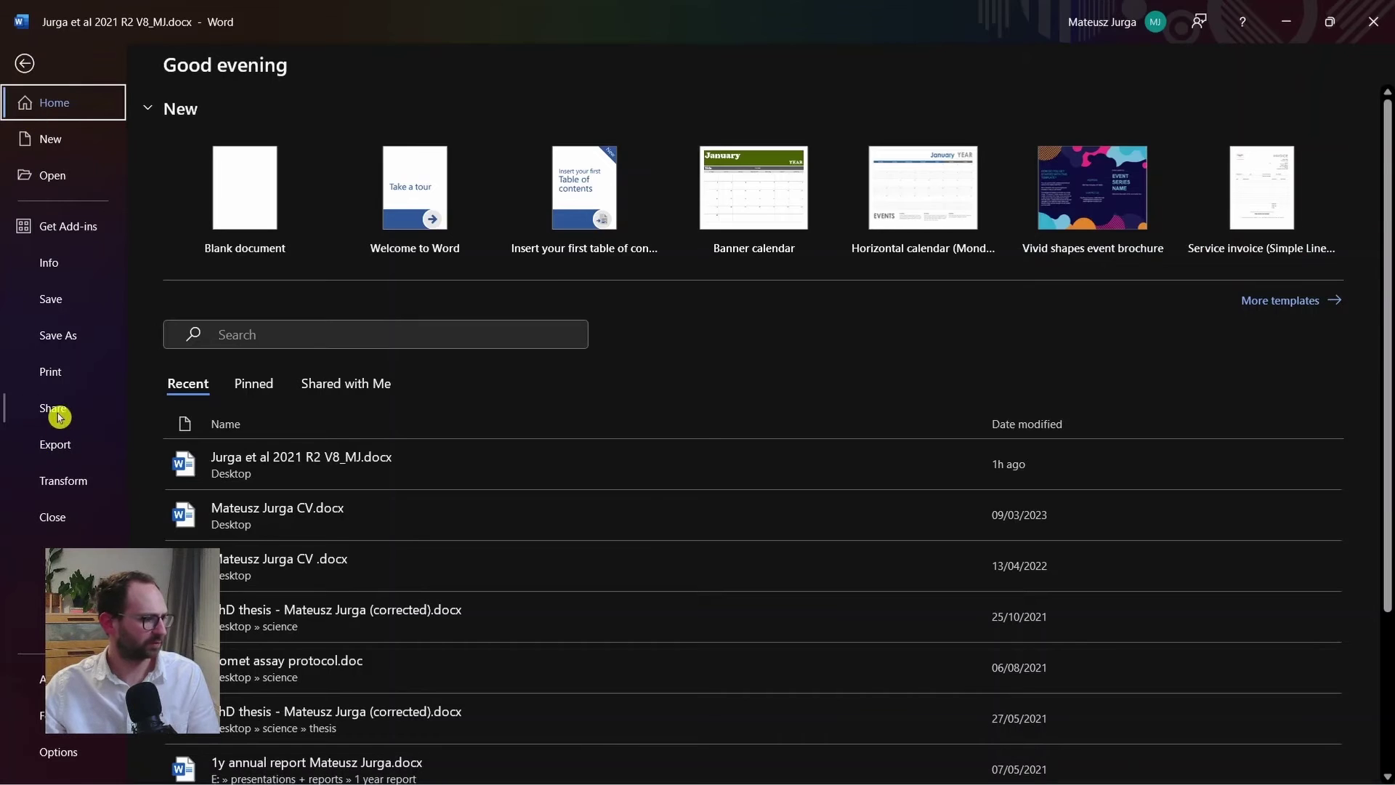
{"action": "left_click", "coordinate": [43, 678]}
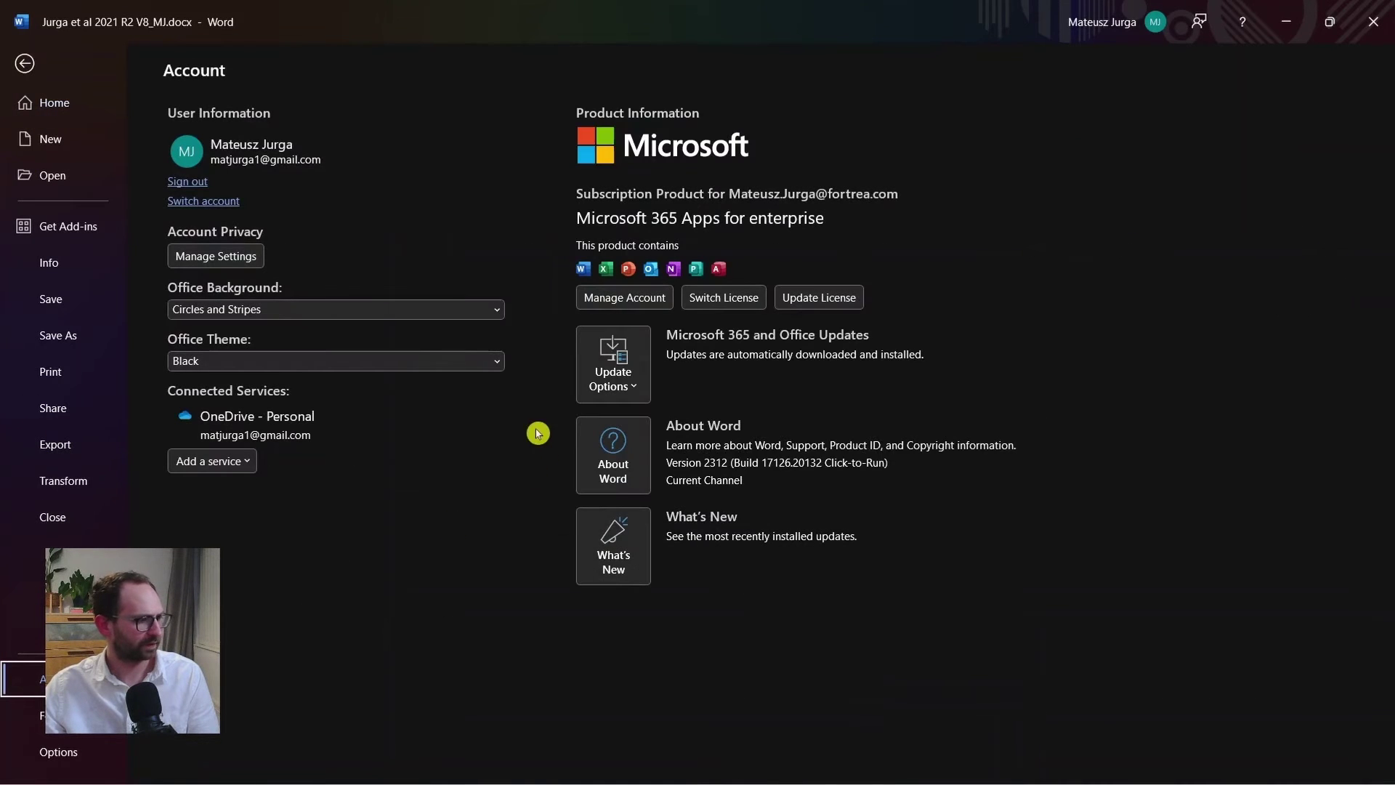
{"action": "left_click", "coordinate": [290, 369]}
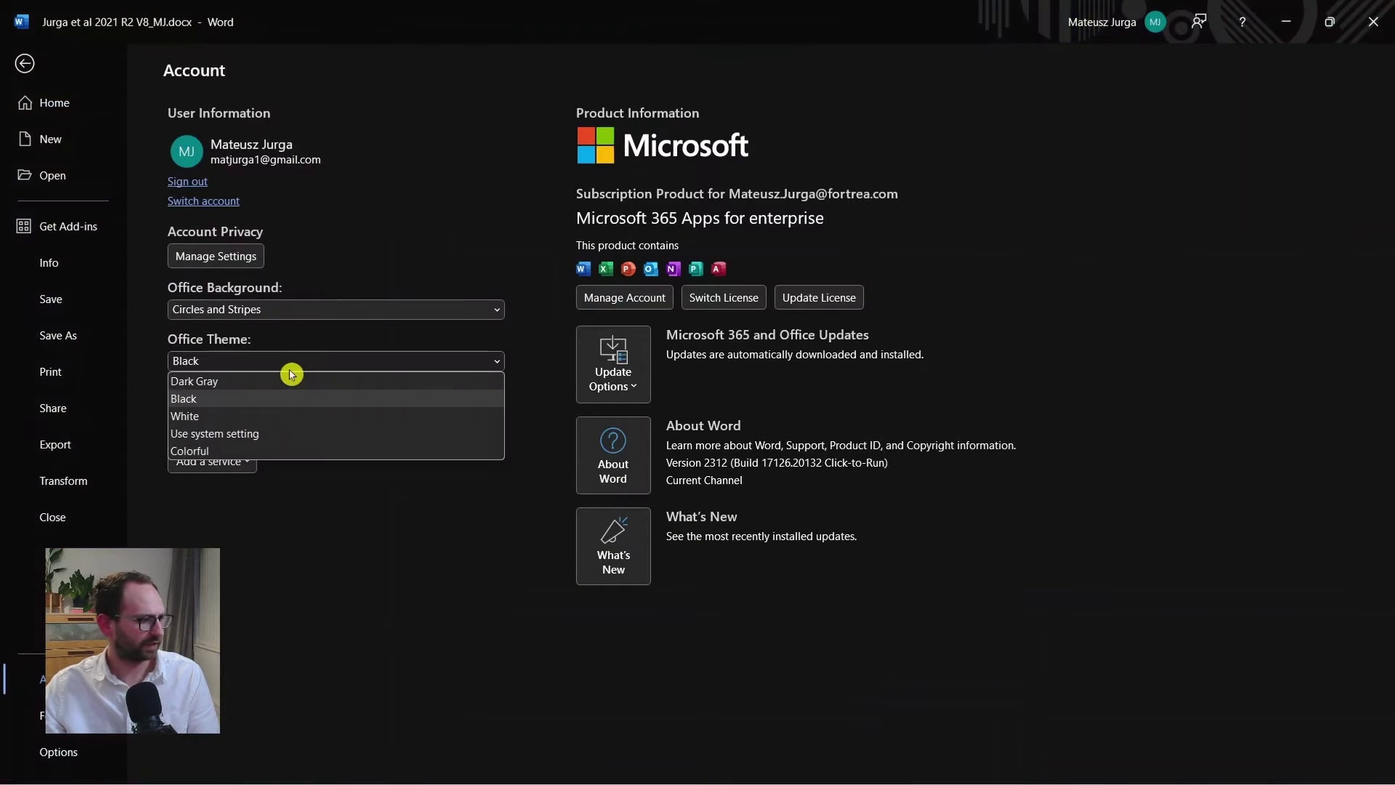
{"action": "left_click", "coordinate": [287, 418]}
{"action": "left_click", "coordinate": [25, 64]}
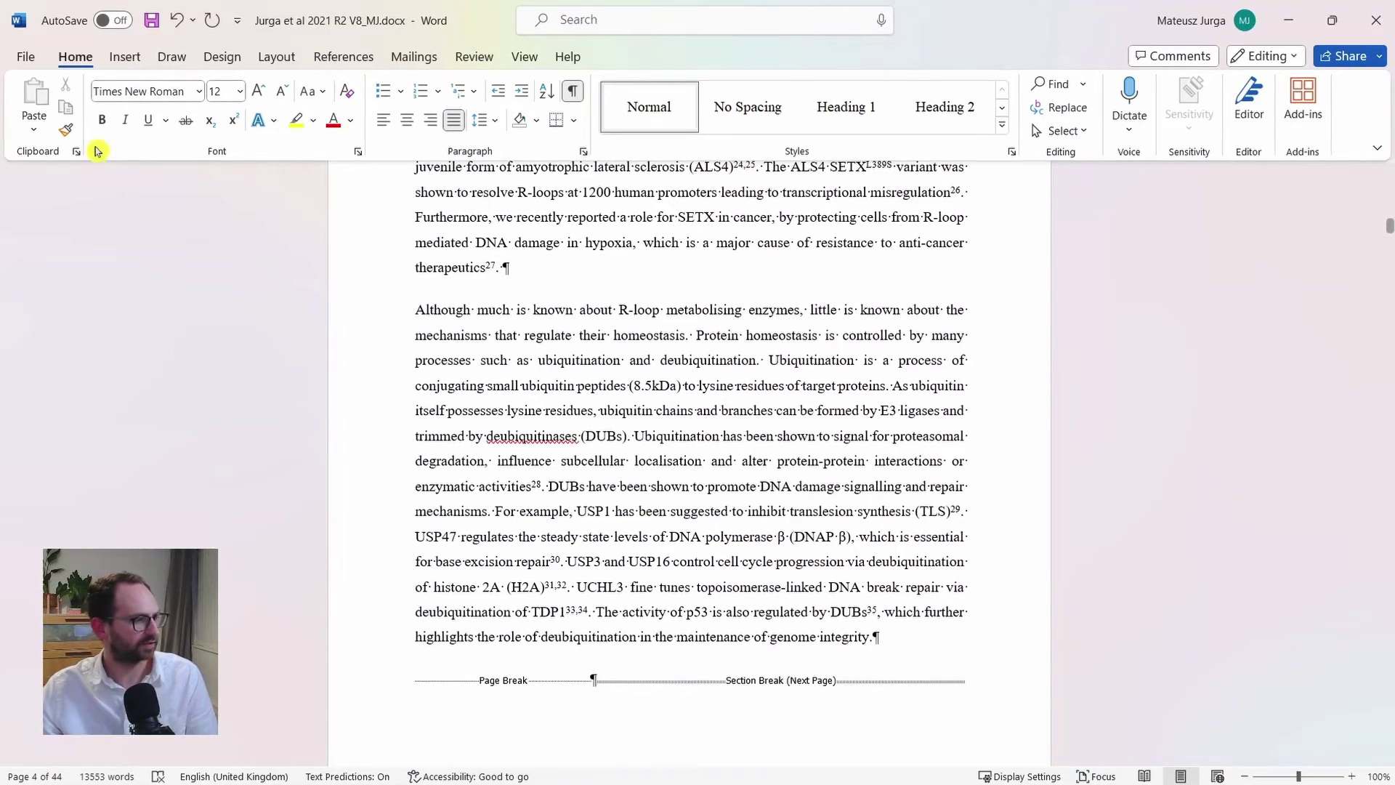
Step: Use Format Painter to apply the formatting of the "Here, we conducted" paragraph to the "R-loop homeostasis is controlled" paragraph under Results
{"action": "left_click", "coordinate": [66, 130]}
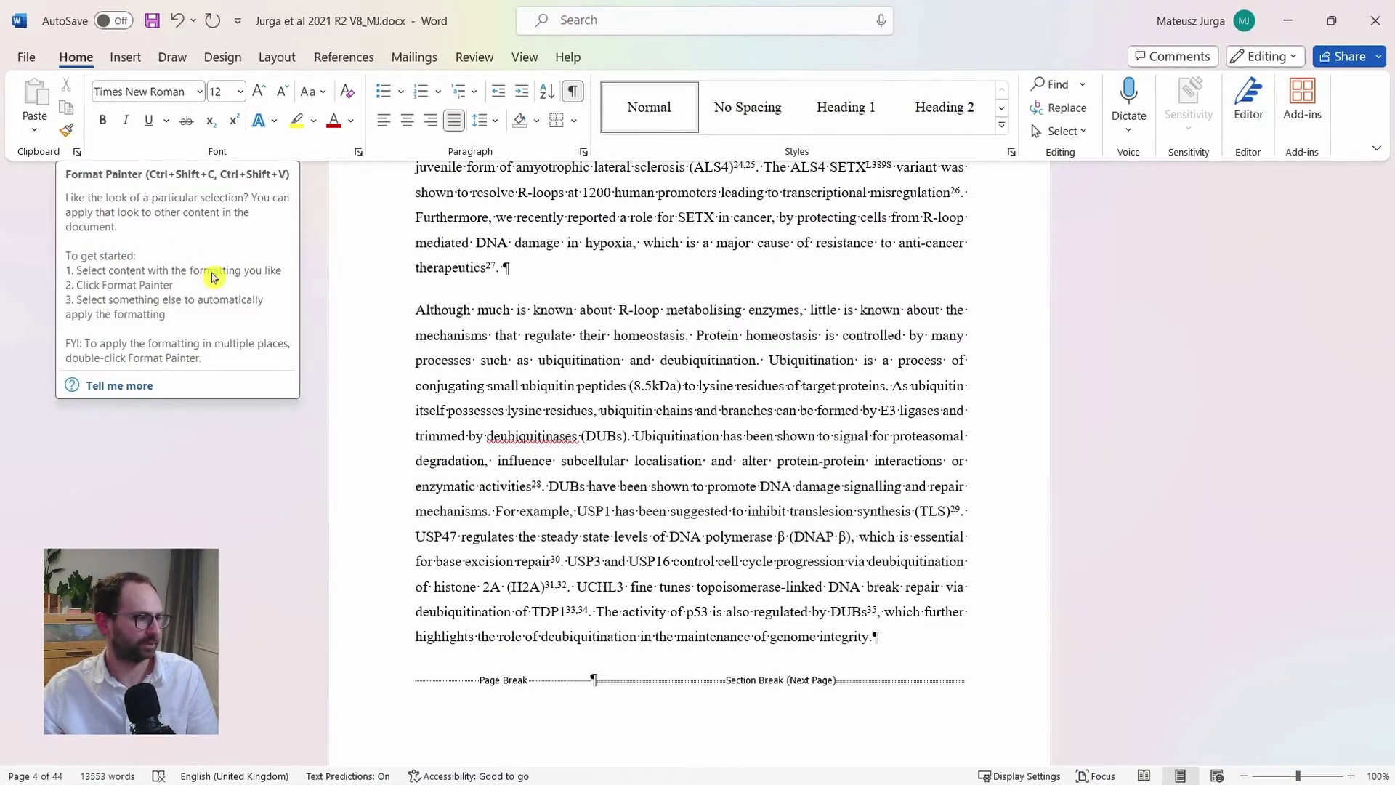
{"action": "scroll", "coordinate": [493, 450], "scroll_direction": "down", "scroll_amount": 3}
{"action": "scroll", "coordinate": [492, 449], "scroll_direction": "down", "scroll_amount": 15}
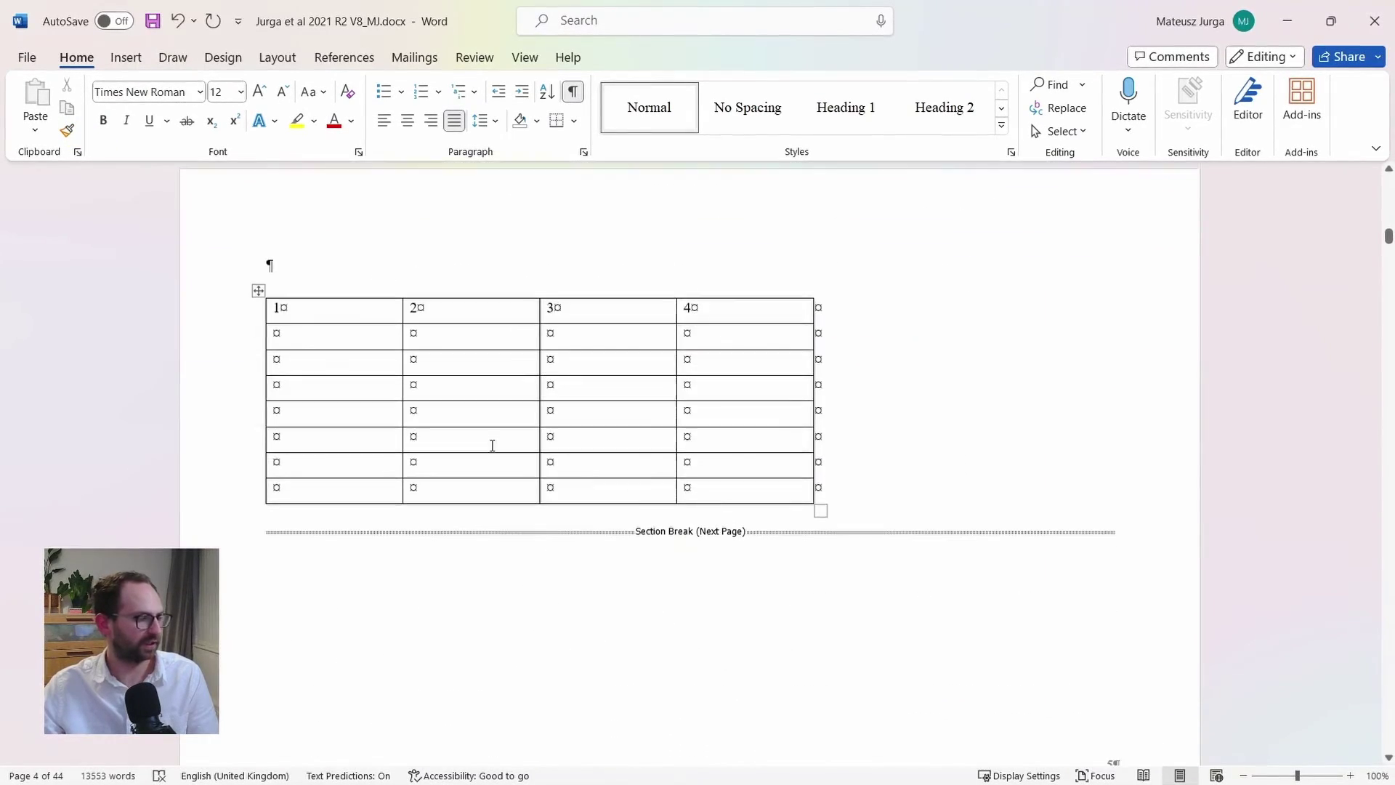
{"action": "scroll", "coordinate": [493, 445], "scroll_direction": "down", "scroll_amount": 3}
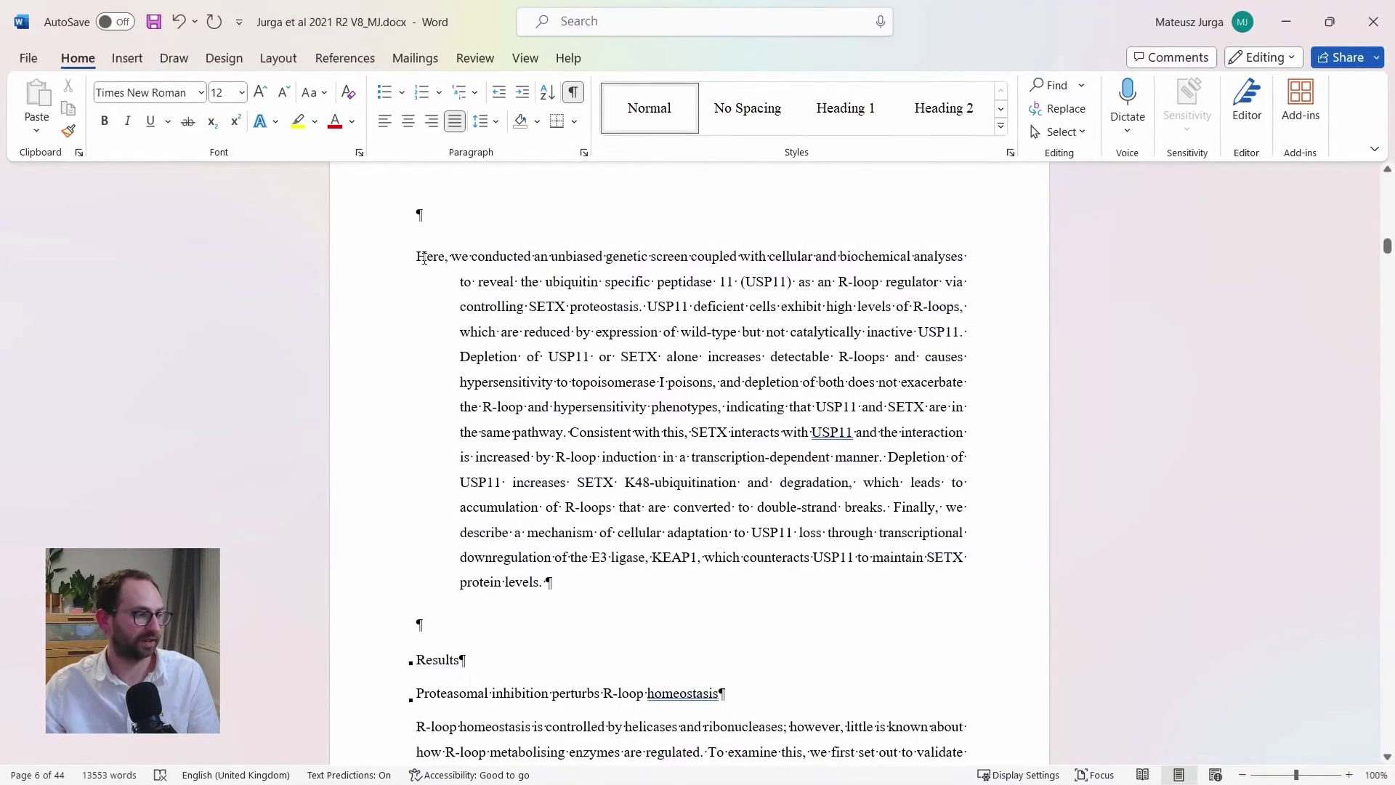
{"action": "double_click", "coordinate": [405, 274]}
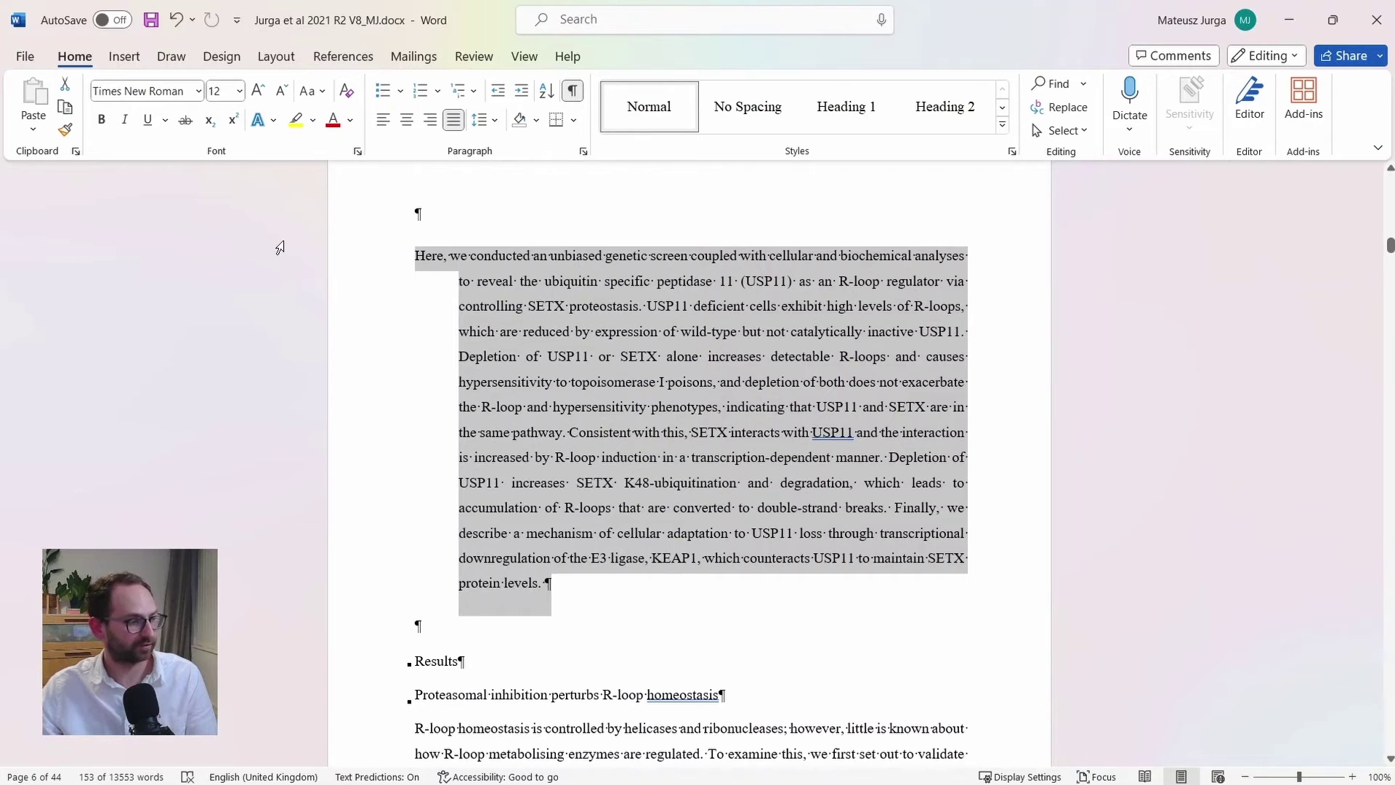
{"action": "left_click", "coordinate": [65, 129]}
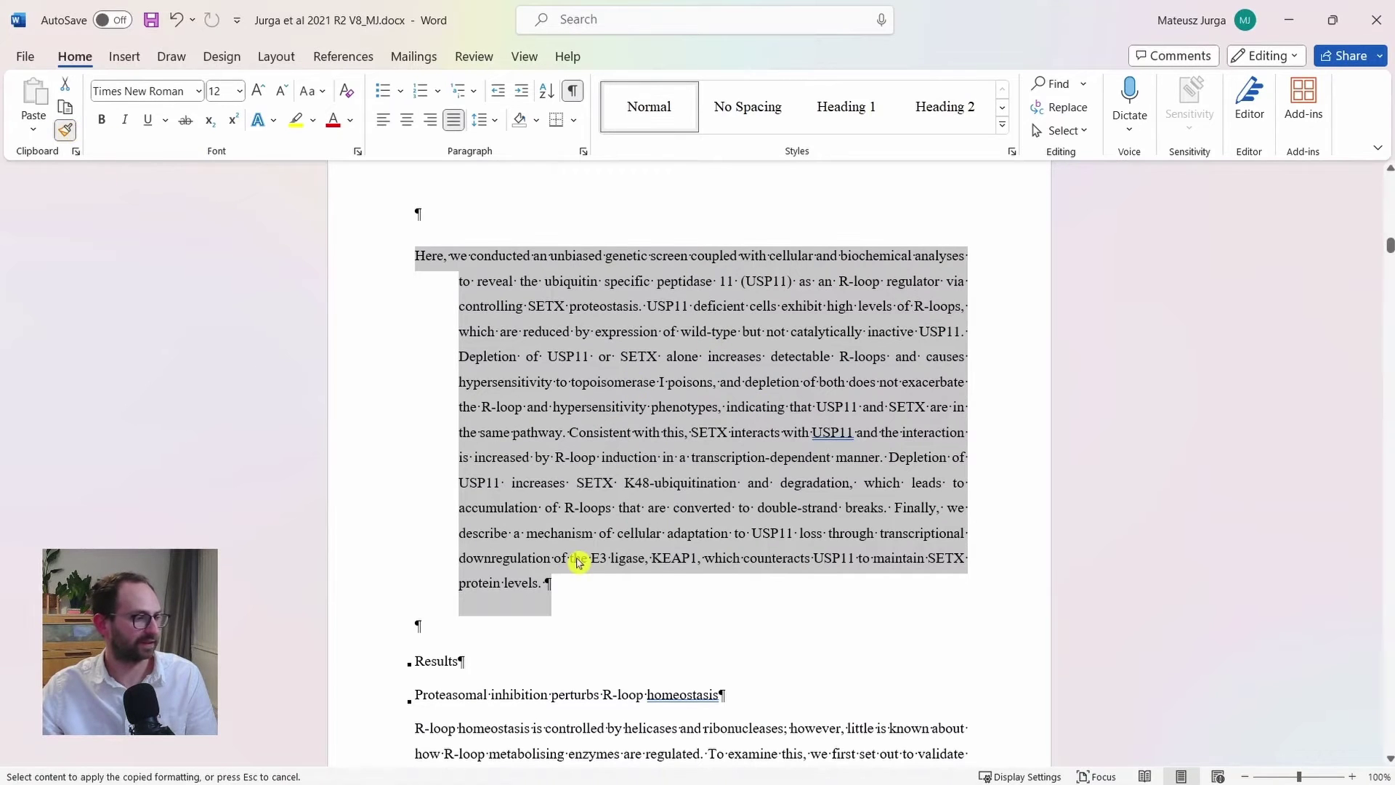
{"action": "scroll", "coordinate": [579, 562], "scroll_direction": "down", "scroll_amount": 6}
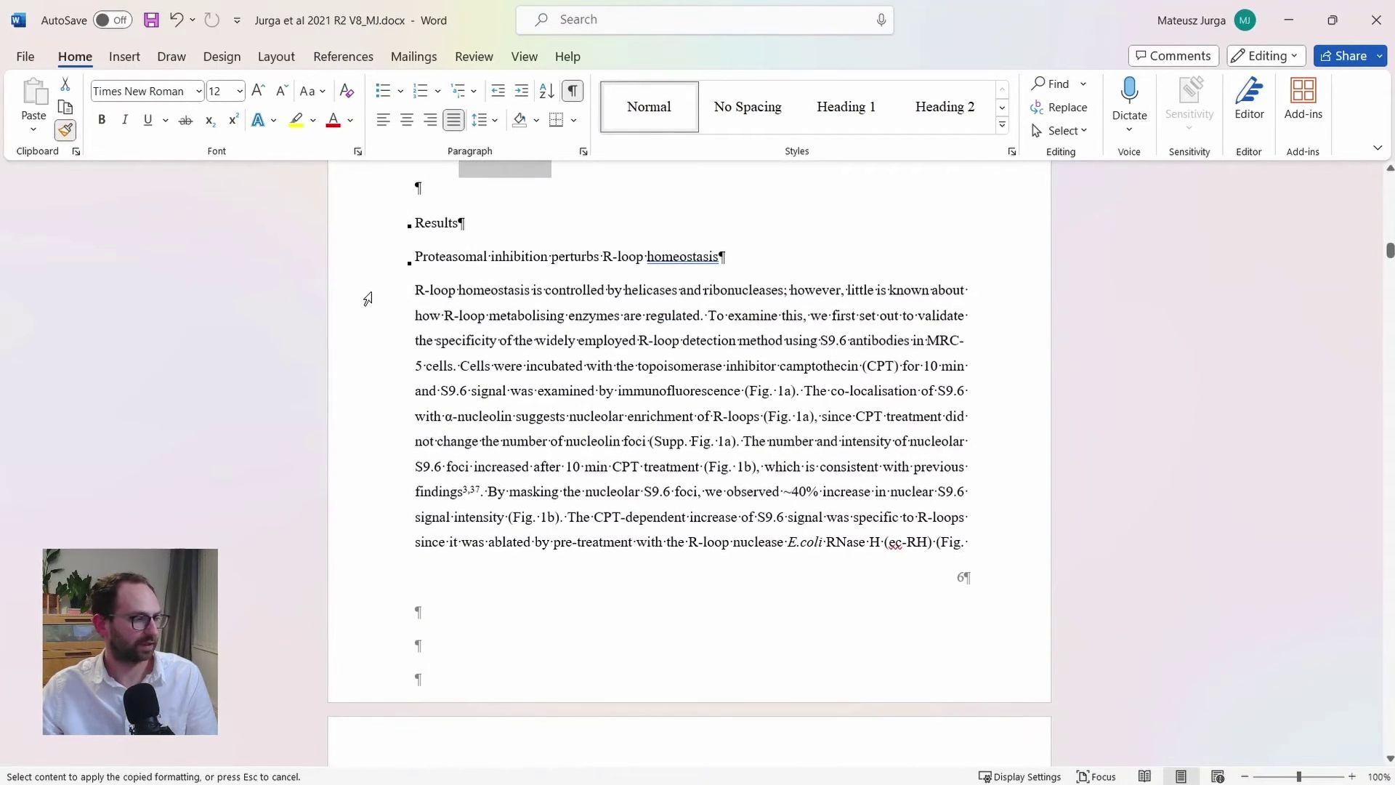
{"action": "mouse_move", "coordinate": [419, 294]}
{"action": "left_mouse_down"}
{"action": "mouse_move", "coordinate": [613, 389]}
{"action": "mouse_move", "coordinate": [794, 517]}
{"action": "mouse_move", "coordinate": [885, 546]}
{"action": "mouse_move", "coordinate": [861, 578]}
{"action": "left_mouse_up"}
{"action": "scroll", "coordinate": [809, 530], "scroll_direction": "up", "scroll_amount": 3}
{"action": "scroll", "coordinate": [746, 424], "scroll_direction": "up", "scroll_amount": 4}
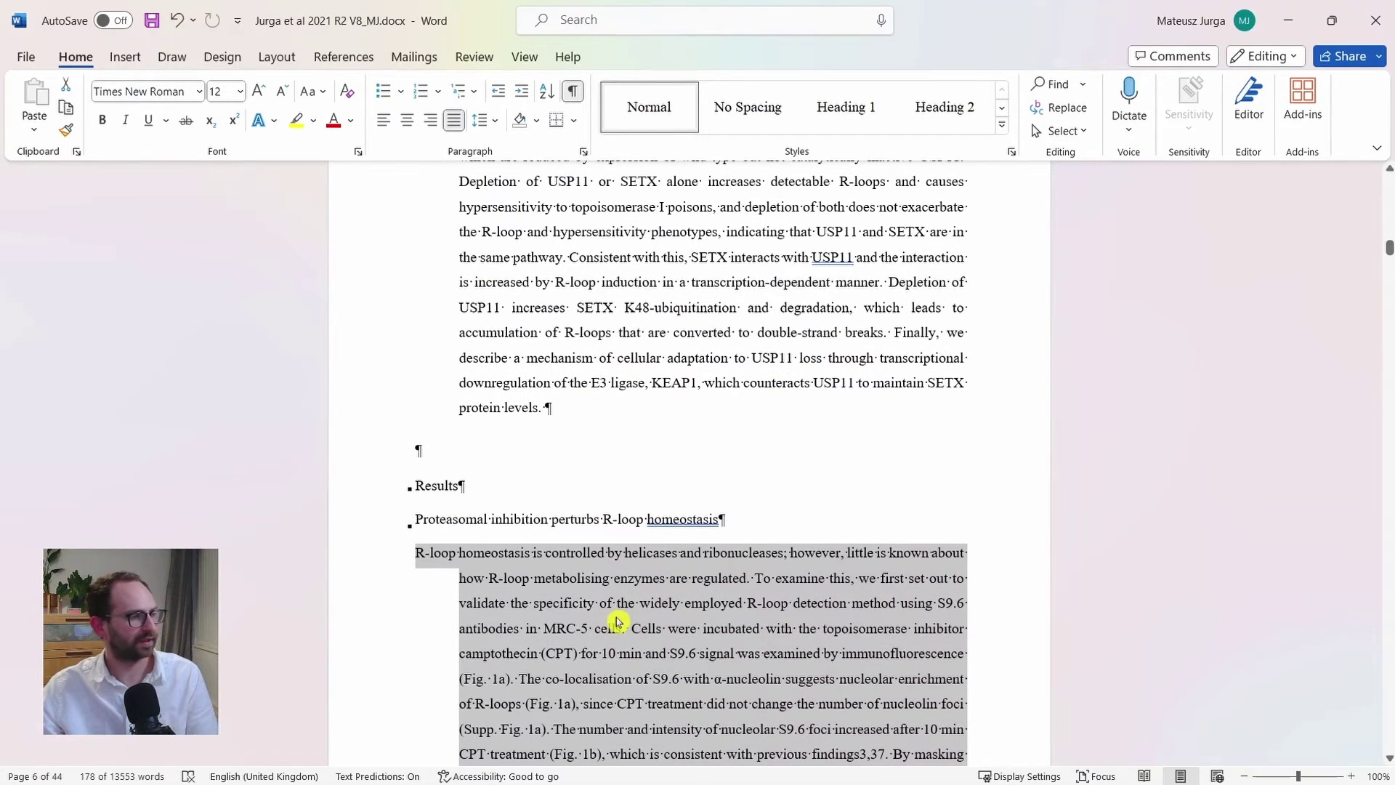
{"action": "scroll", "coordinate": [616, 622], "scroll_direction": "down", "scroll_amount": 1}
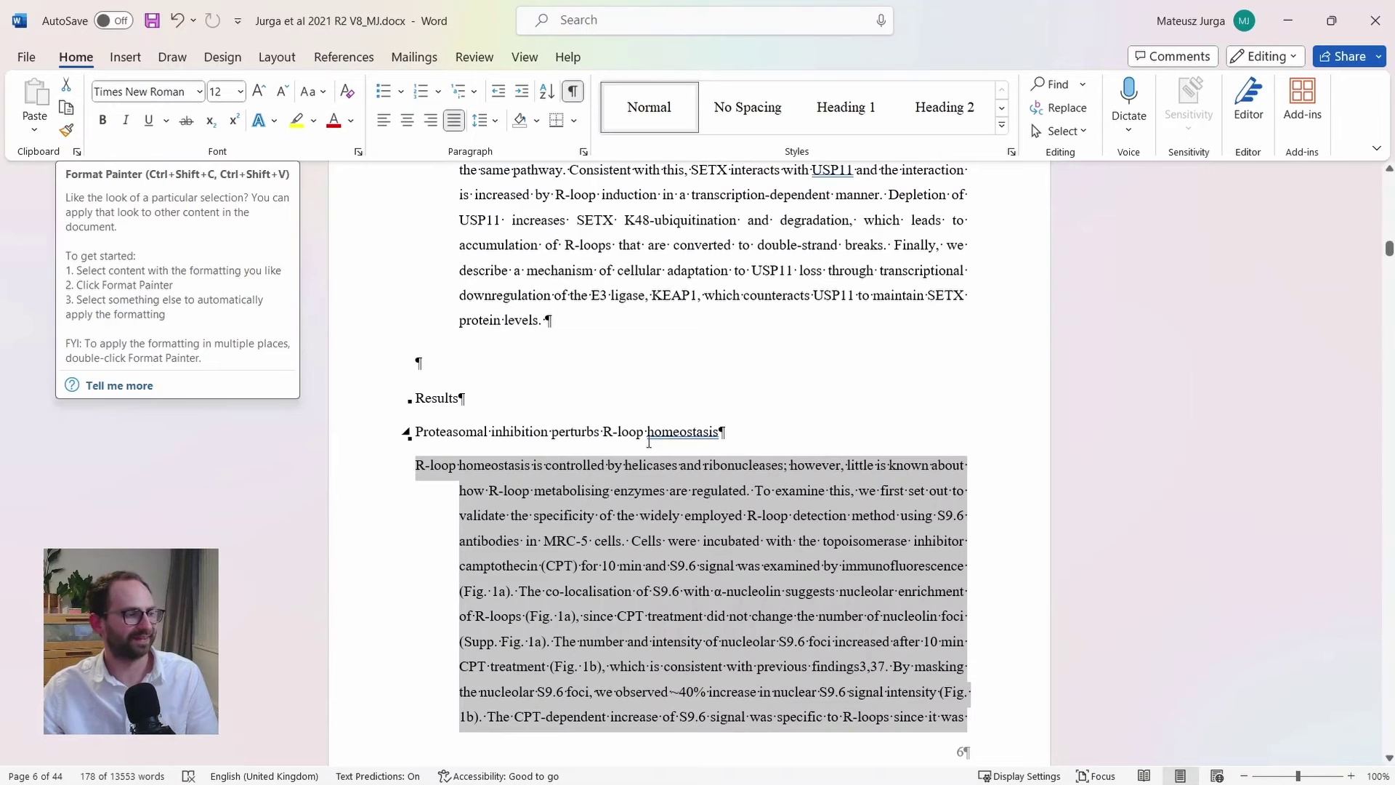
Step: Copy the formatting of the "R-loop homeostasis is controlled" paragraph and apply it to the paragraph starting "To test if perturbed protein degradation"
{"action": "scroll", "coordinate": [674, 498], "scroll_direction": "down", "scroll_amount": 3}
{"action": "scroll", "coordinate": [674, 497], "scroll_direction": "up", "scroll_amount": 1}
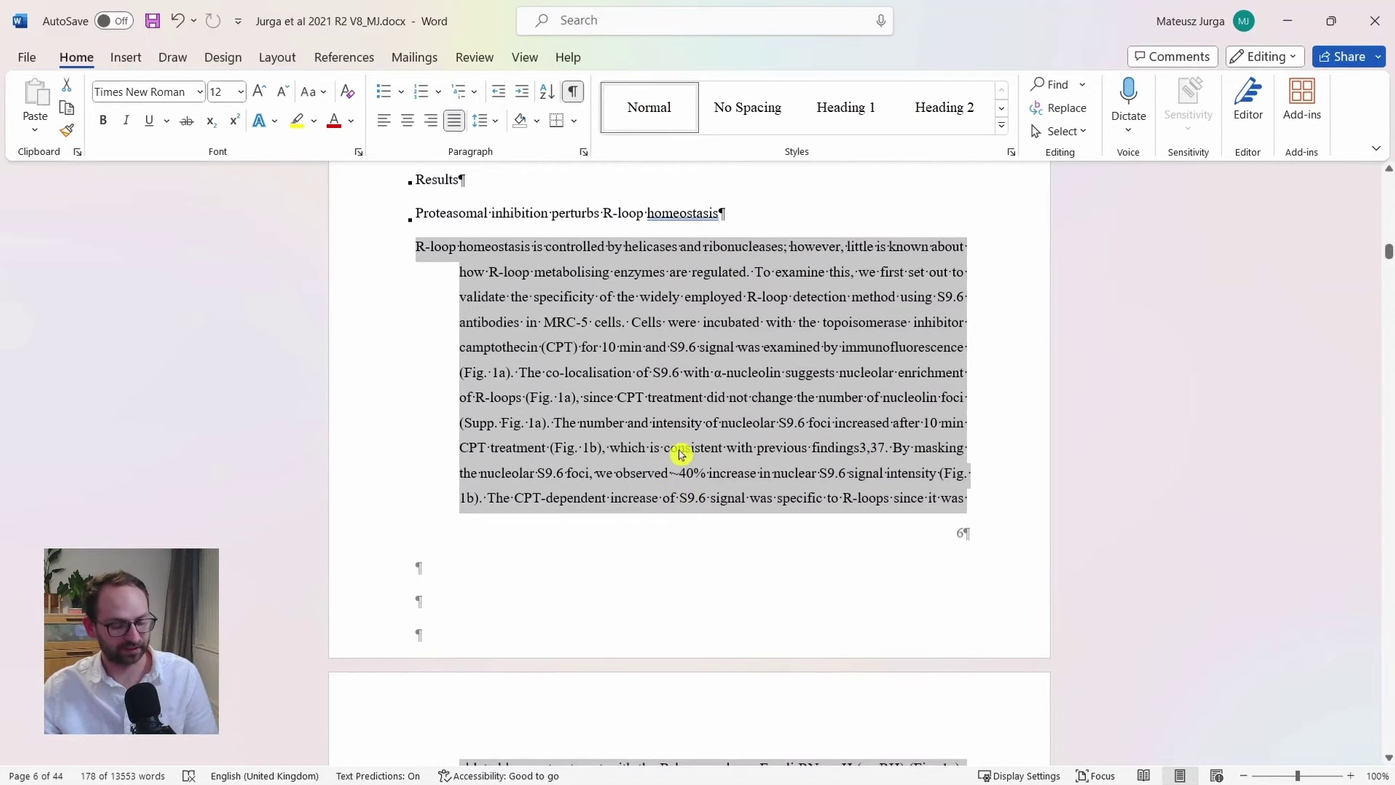
{"action": "key", "text": "ctrl+shift+c"}
{"action": "scroll", "coordinate": [679, 452], "scroll_direction": "down", "scroll_amount": 8}
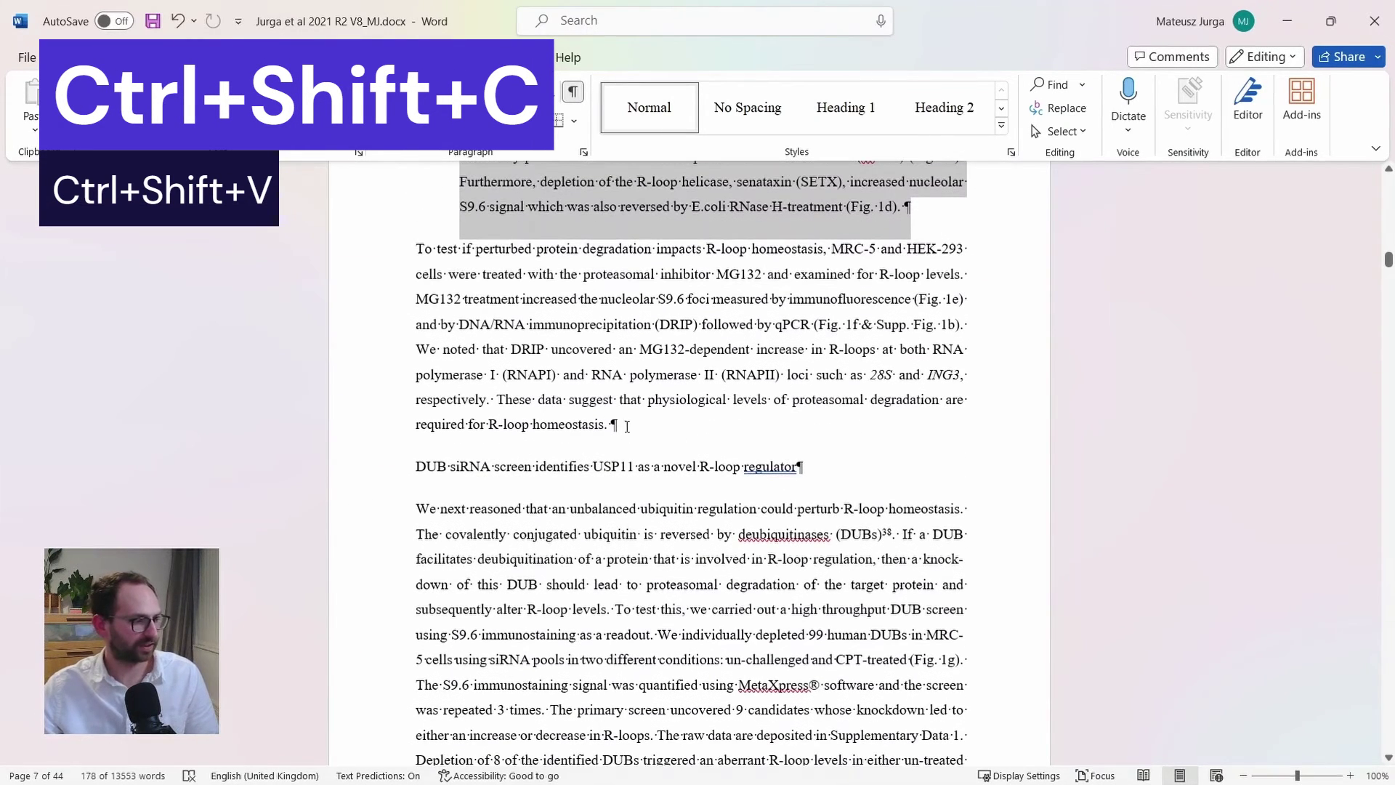
{"action": "left_click_drag", "start_coordinate": [627, 426], "coordinate": [401, 264]}
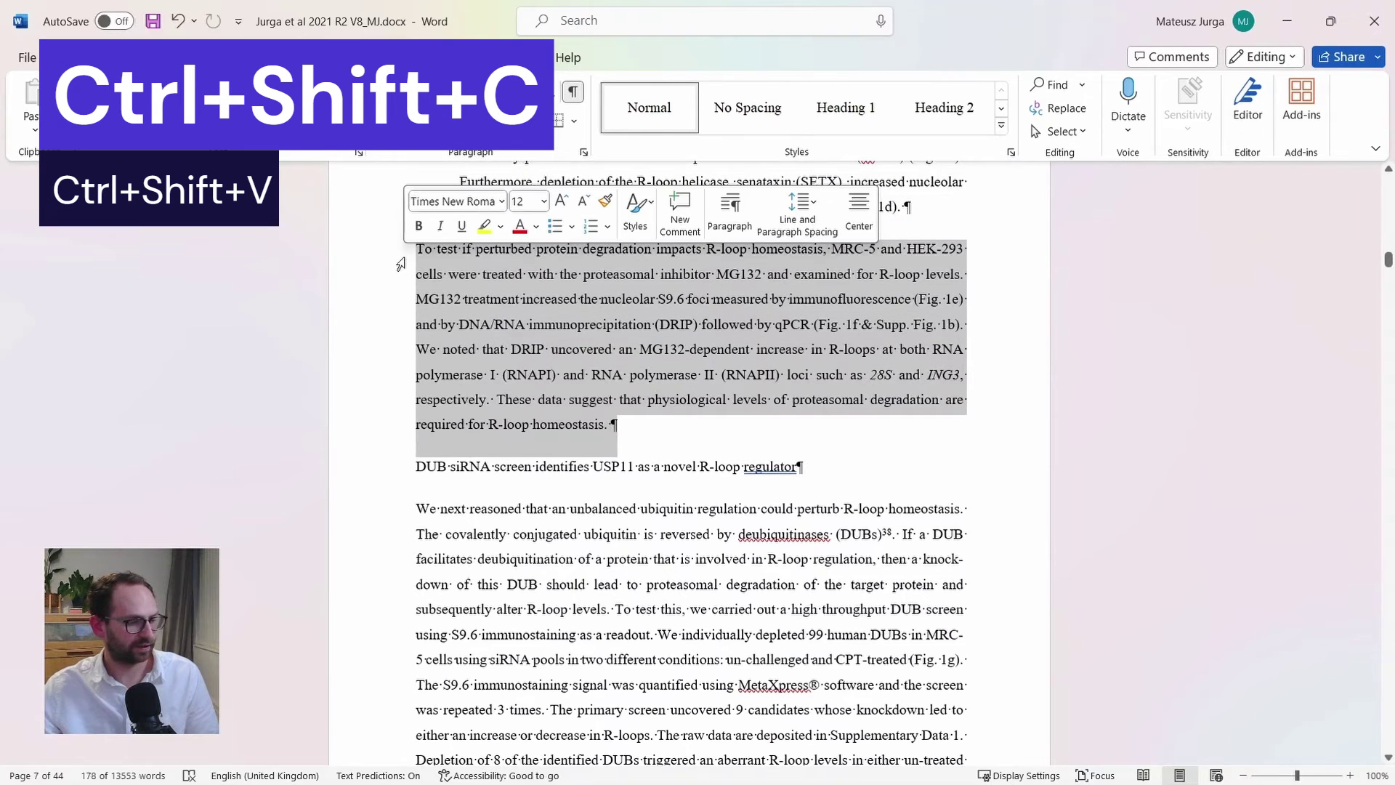
{"action": "key", "text": "ctrl+shift+v"}
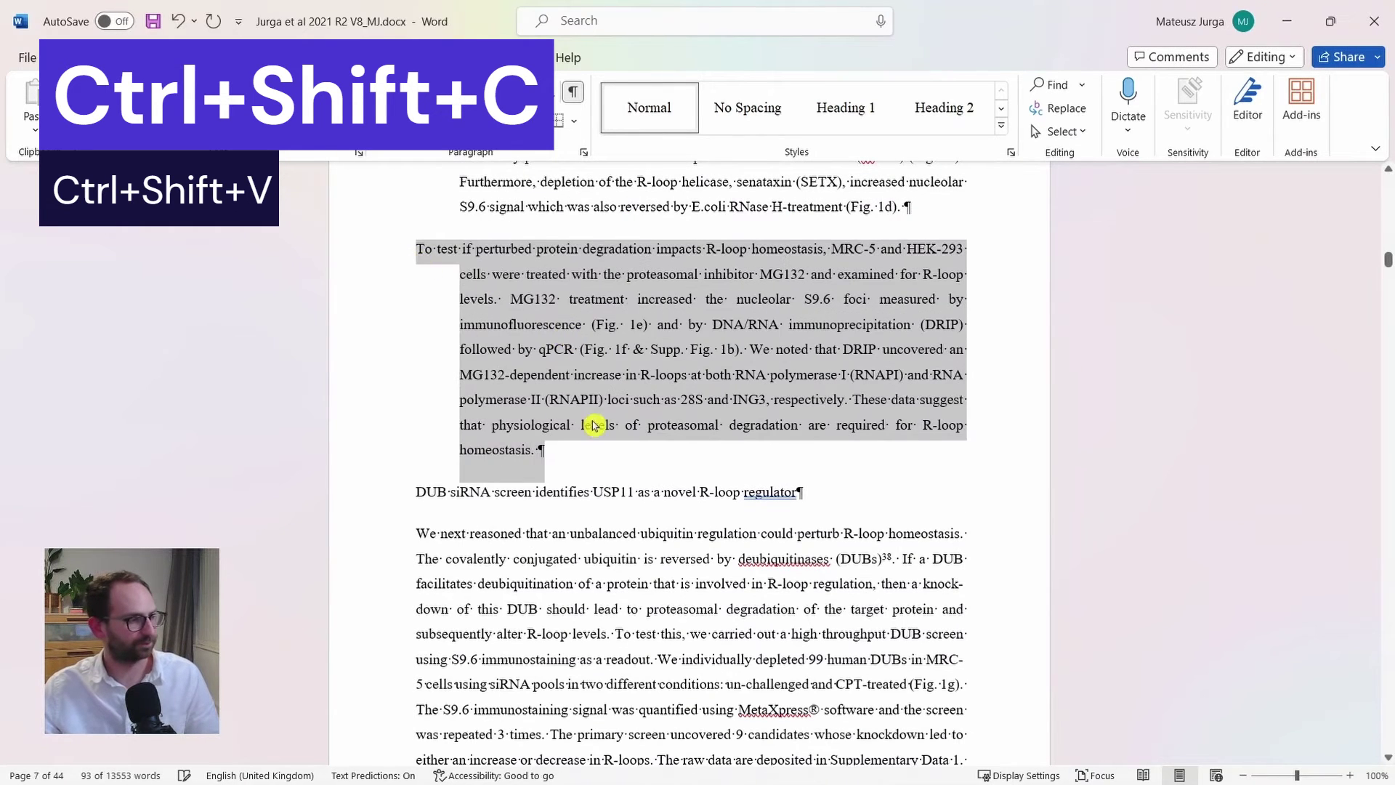
Step: Apply the same copied formatting to the paragraph starting "We next reasoned" below the DUB siRNA screen heading
{"action": "scroll", "coordinate": [594, 425], "scroll_direction": "down", "scroll_amount": 3}
{"action": "left_click_drag", "start_coordinate": [738, 682], "coordinate": [416, 359]}
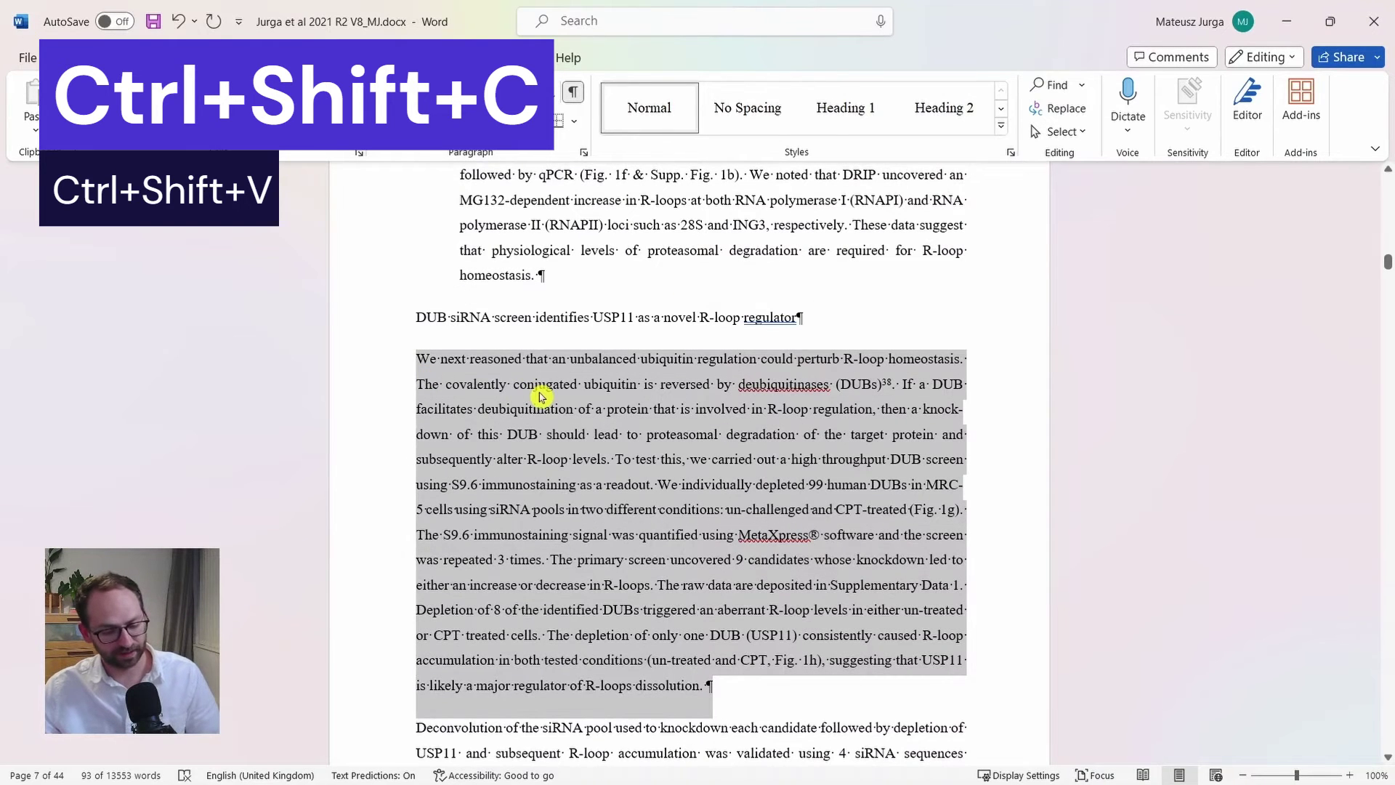
{"action": "key", "text": "ctrl+shift+v"}
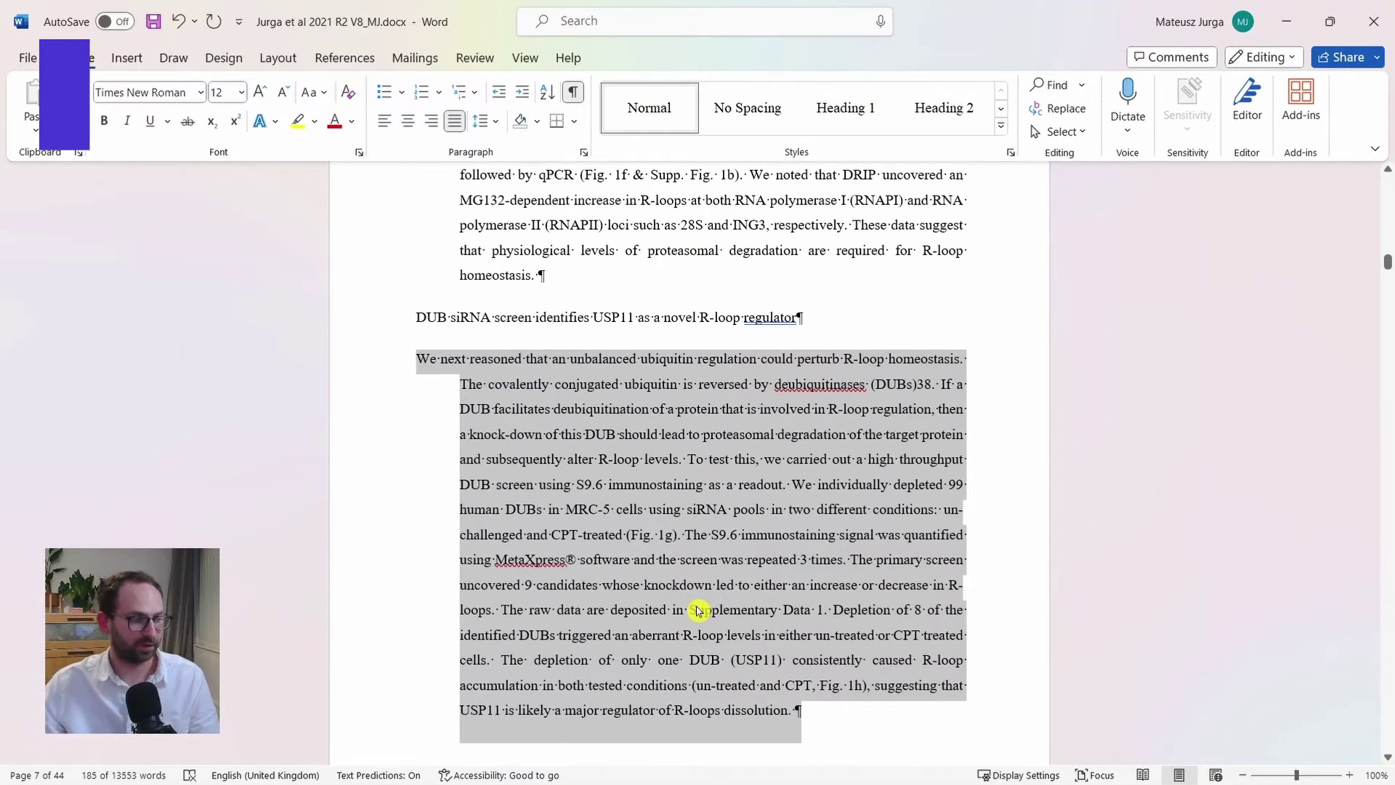
{"action": "scroll", "coordinate": [697, 612], "scroll_direction": "up", "scroll_amount": 1}
{"action": "scroll", "coordinate": [698, 612], "scroll_direction": "up", "scroll_amount": 8}
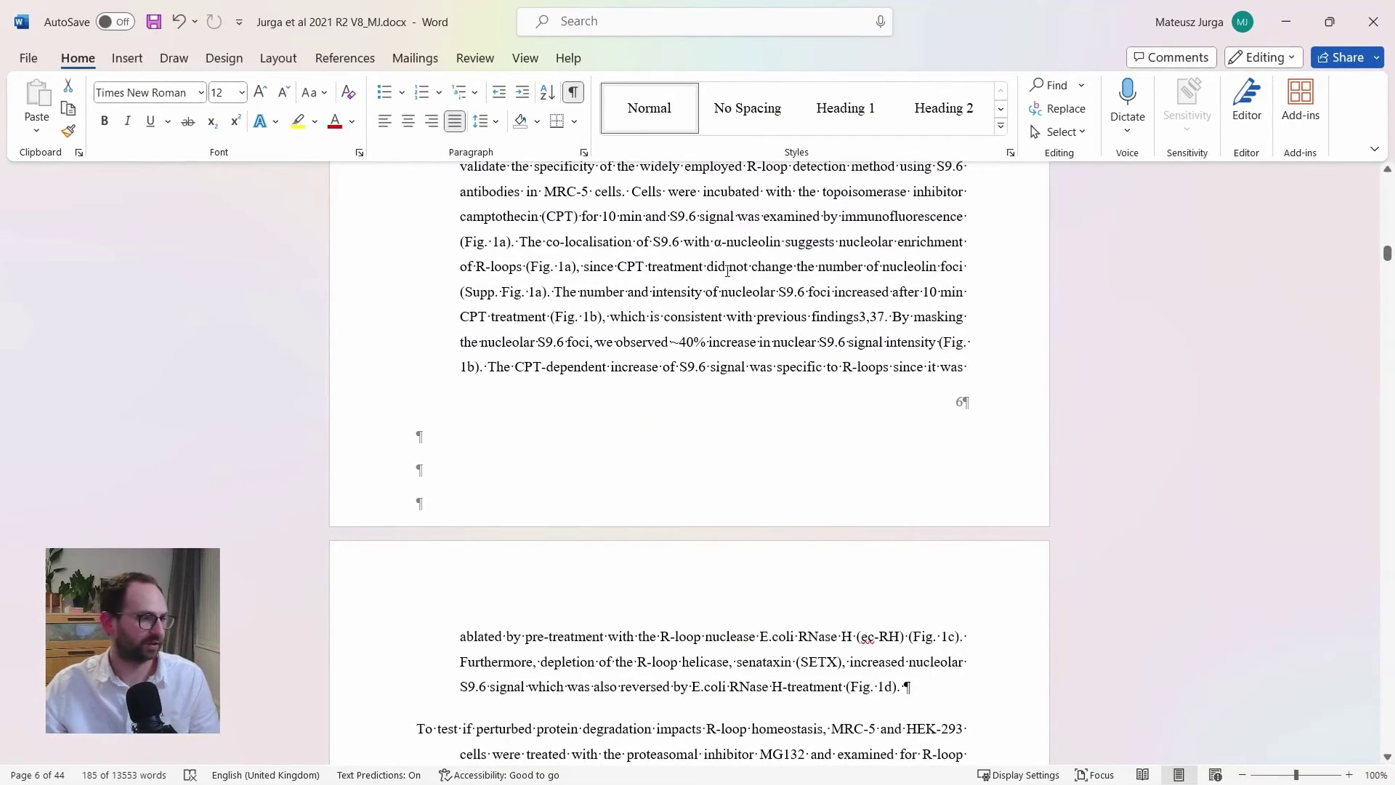
Step: Find the Show Clipboard command by searching for "clip" and display the clipboard's collected items
{"action": "scroll", "coordinate": [729, 269], "scroll_direction": "up", "scroll_amount": 8}
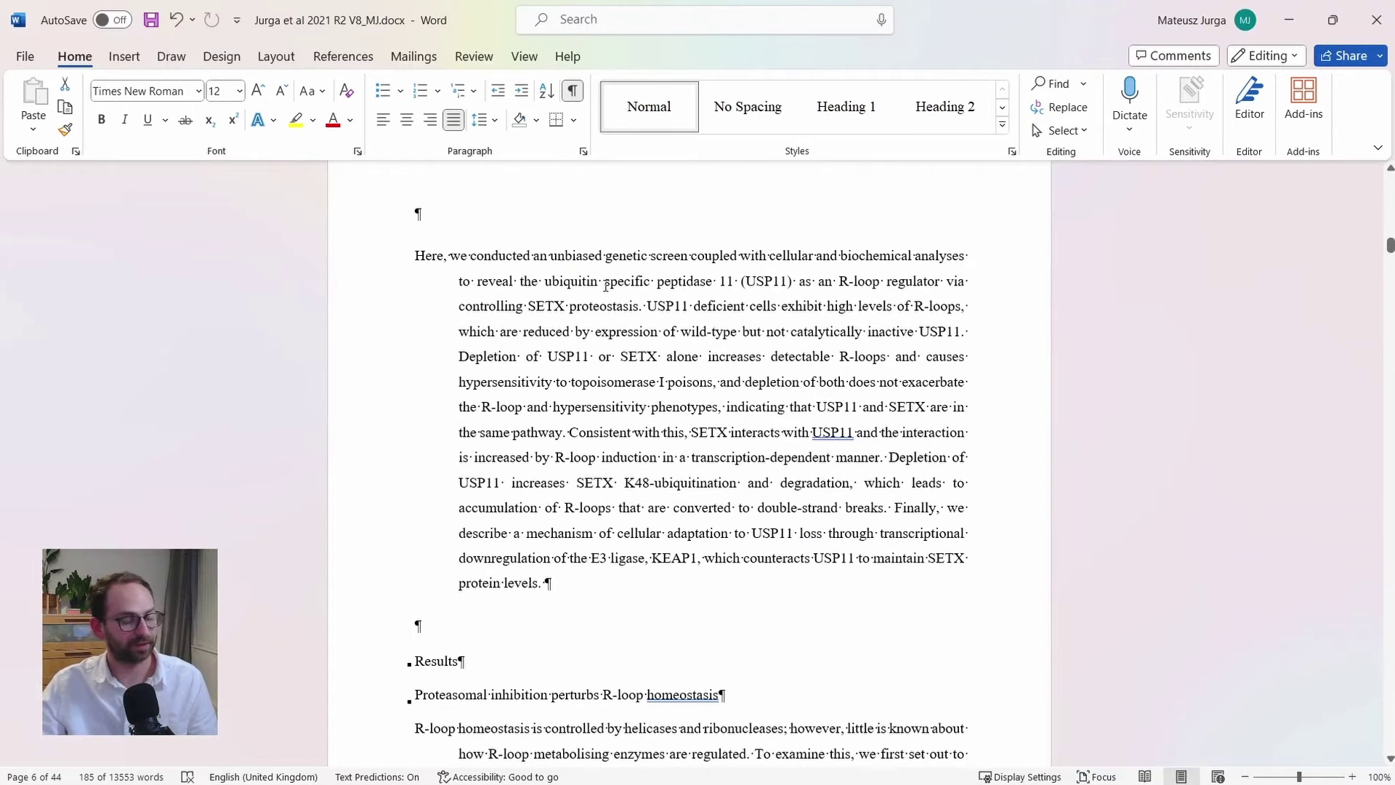
{"action": "left_click", "coordinate": [626, 20]}
{"action": "left_click", "coordinate": [627, 22]}
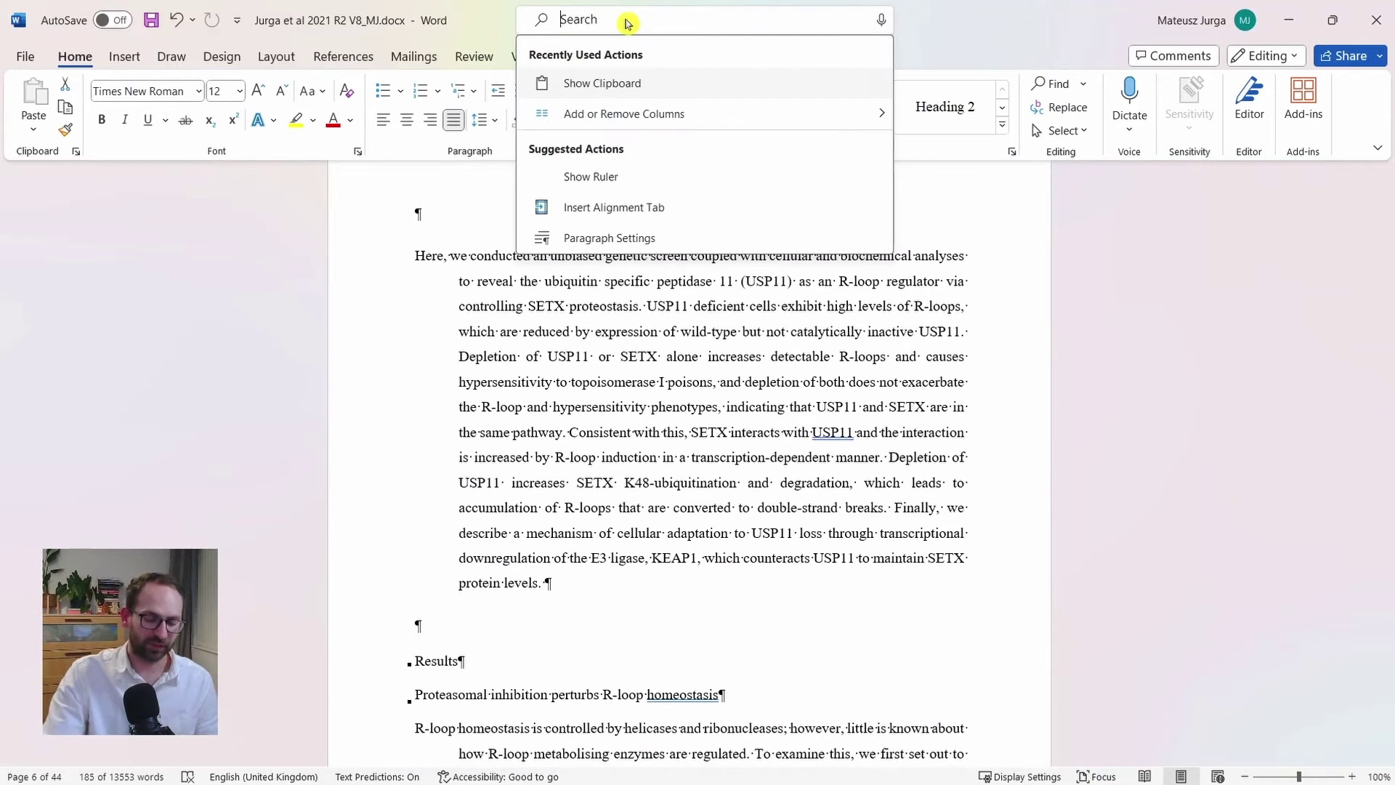
{"action": "type", "text": "clip"}
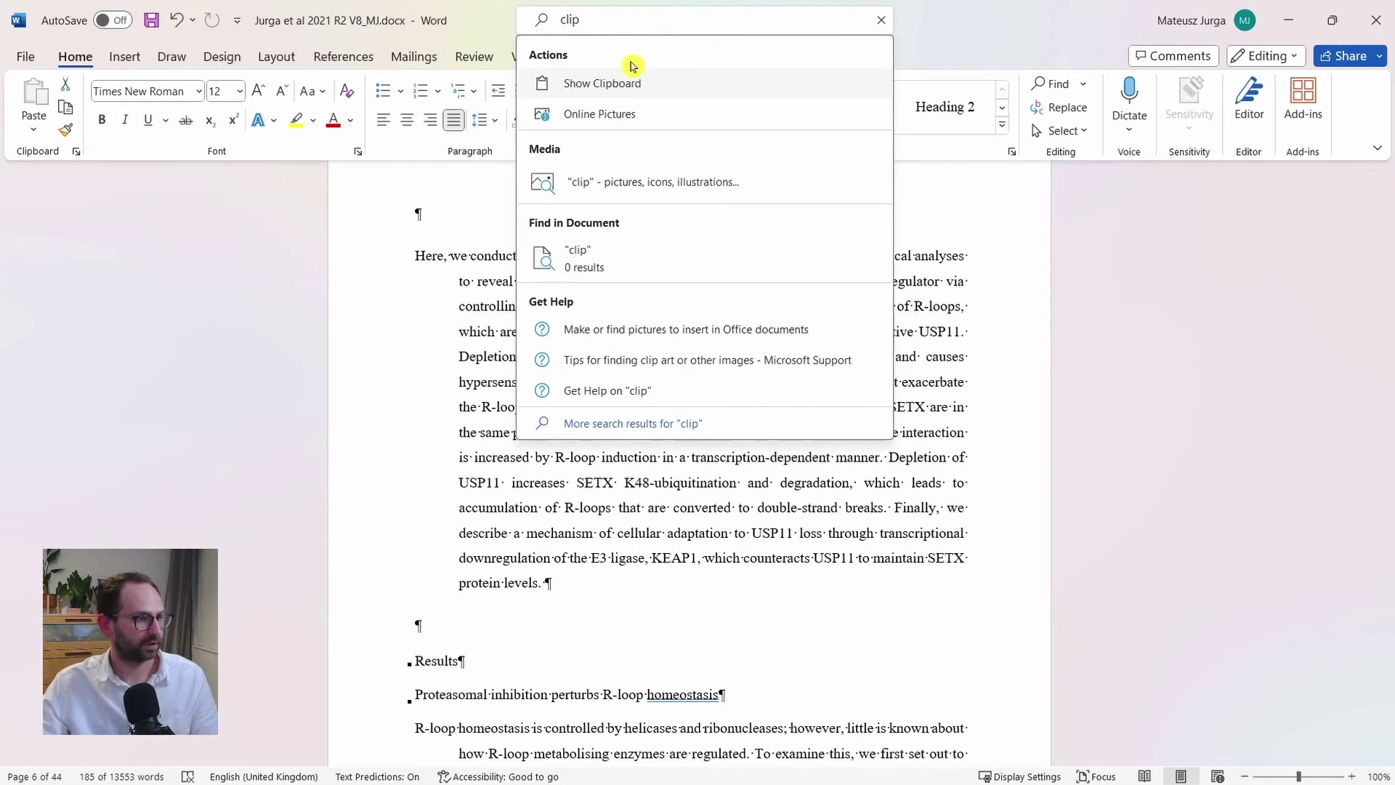
{"action": "left_click", "coordinate": [628, 90]}
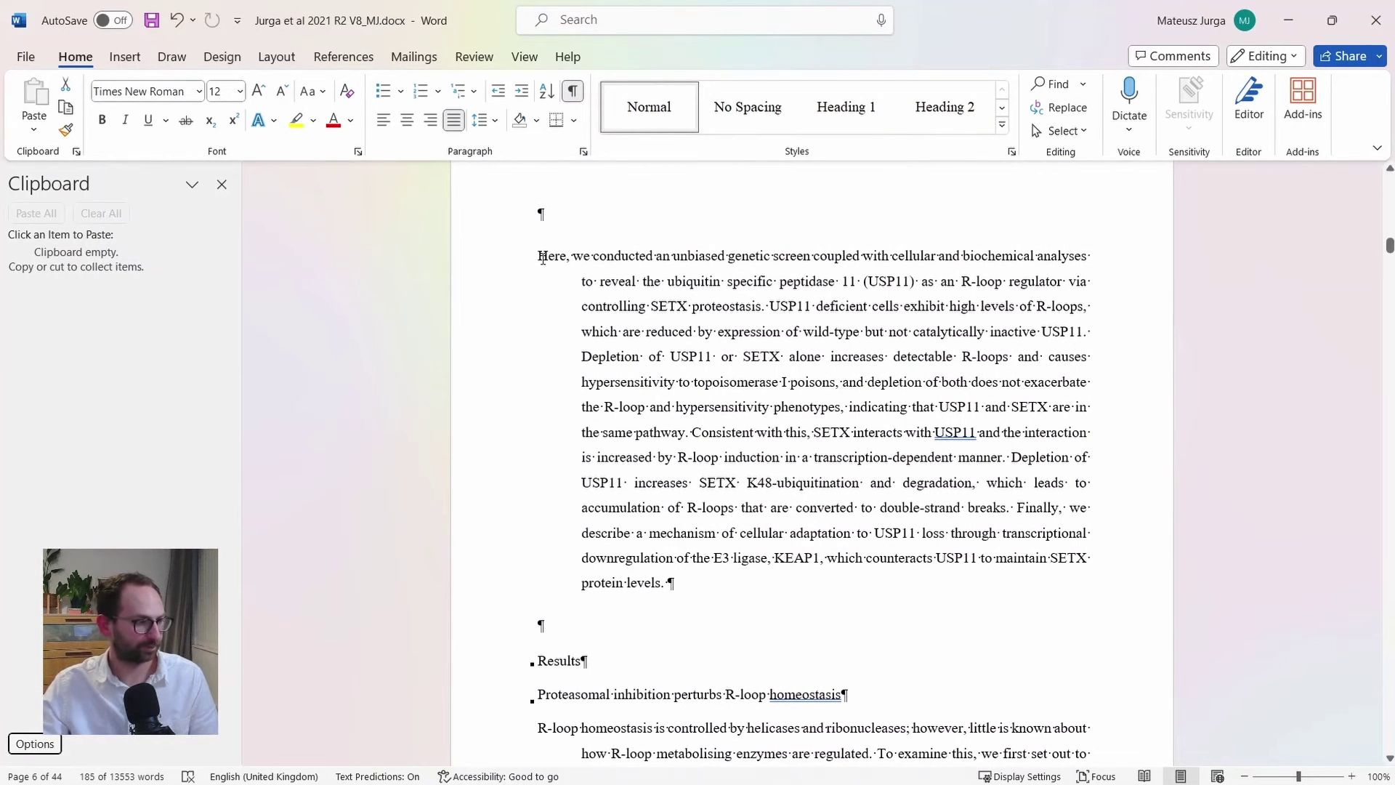
Step: Copy the first line of the "Here, we conducted" paragraph to the clipboard
{"action": "left_click_drag", "start_coordinate": [542, 258], "coordinate": [1087, 247]}
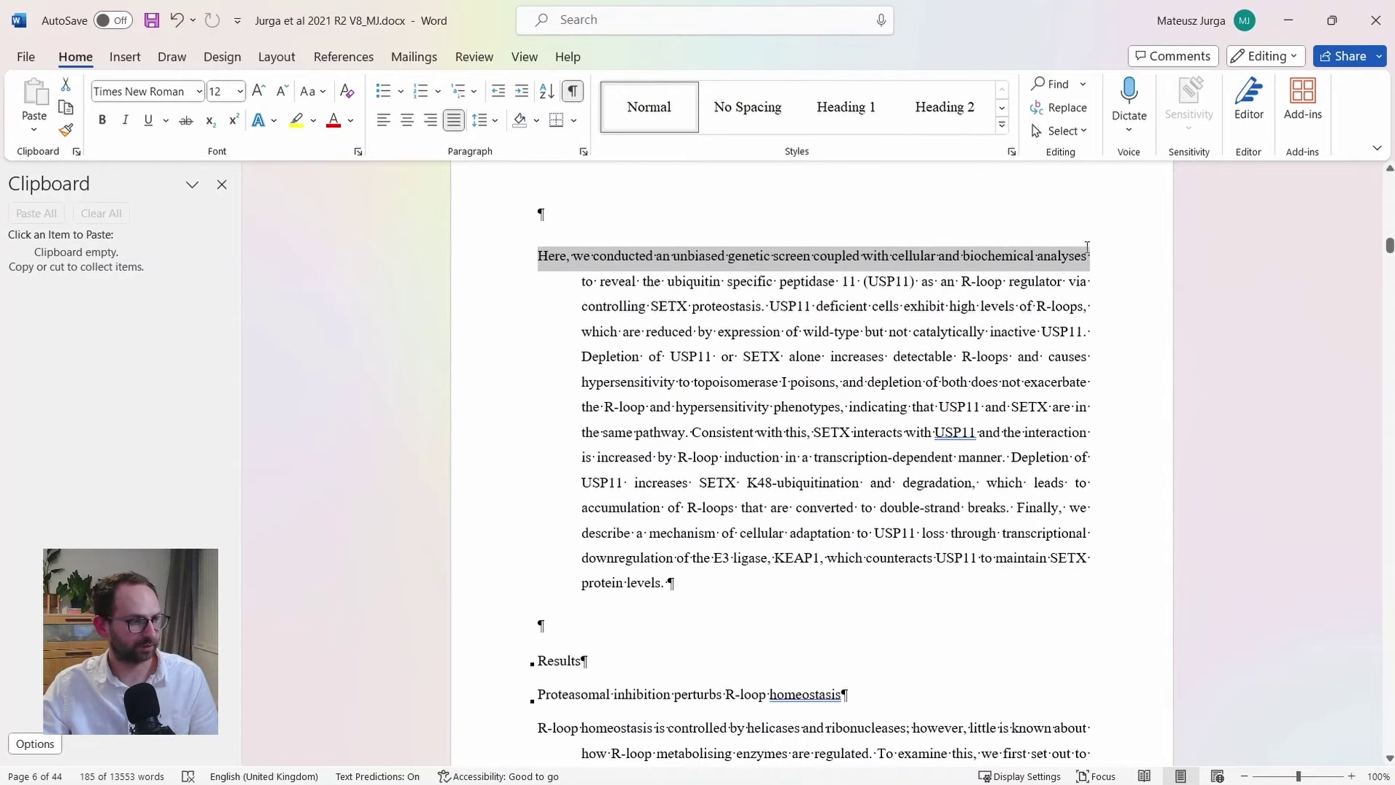
{"action": "key", "text": "ctrl+c"}
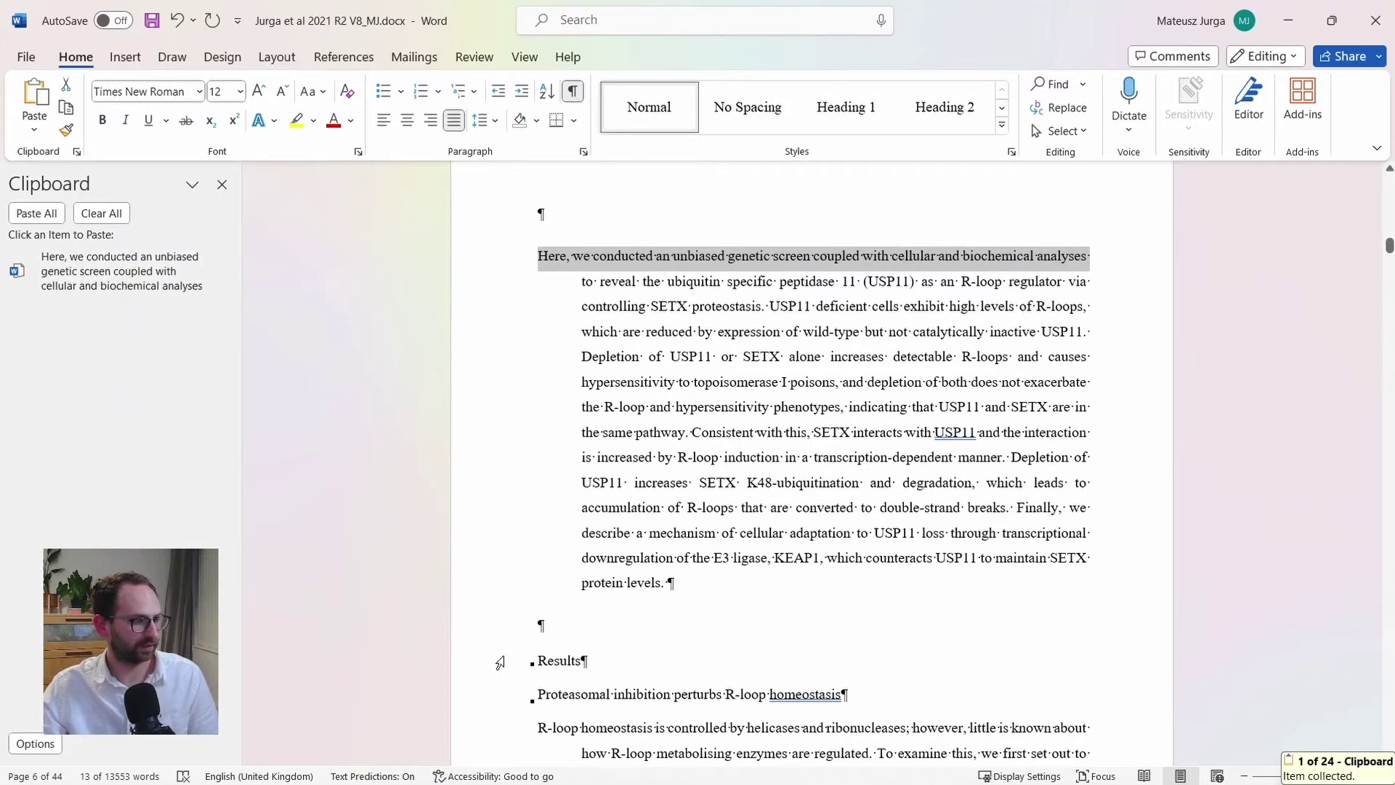
Step: Copy the "Results" heading and the first line of the "R-loop homeostasis is controlled" paragraph to the clipboard
{"action": "left_click_drag", "start_coordinate": [543, 654], "coordinate": [589, 661]}
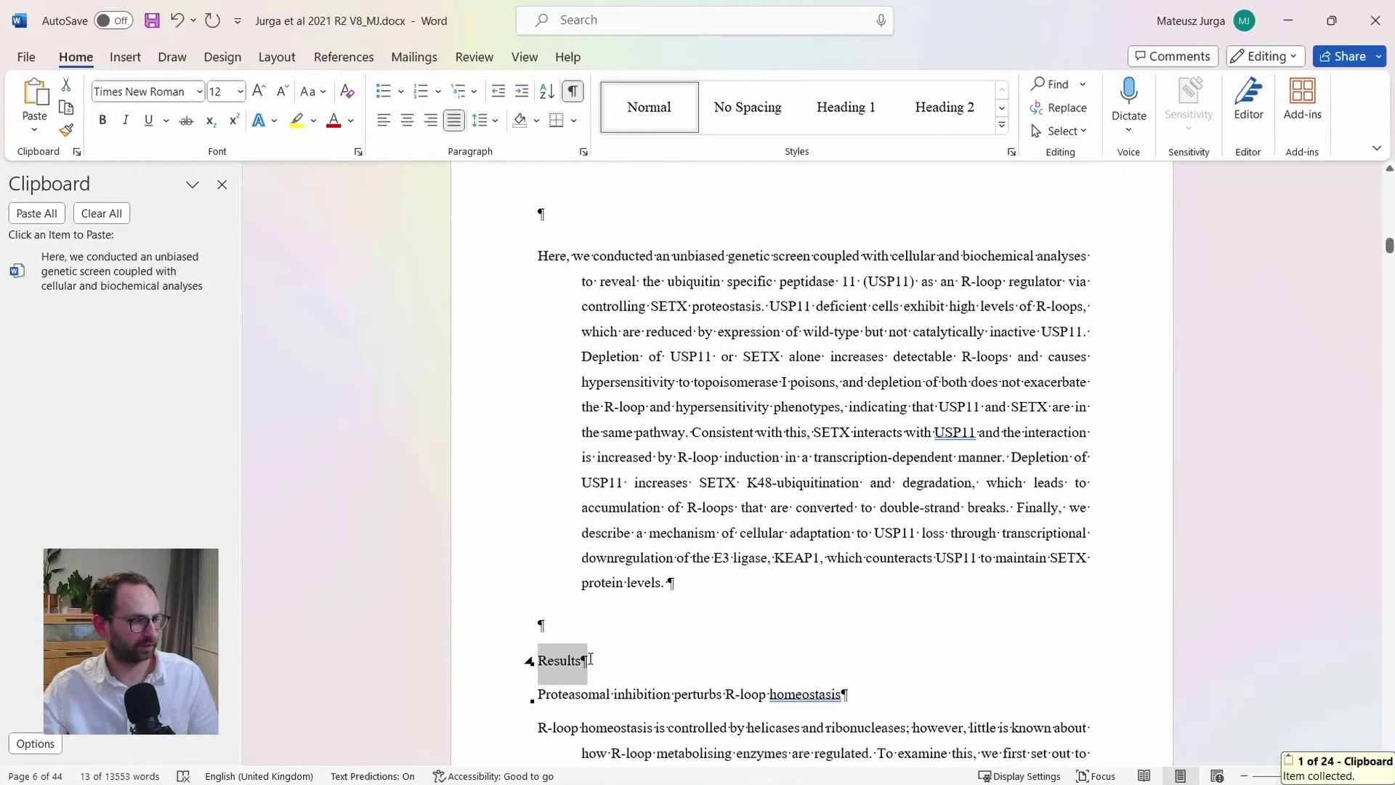
{"action": "key", "text": "ctrl+c"}
{"action": "scroll", "coordinate": [729, 574], "scroll_direction": "down", "scroll_amount": 5}
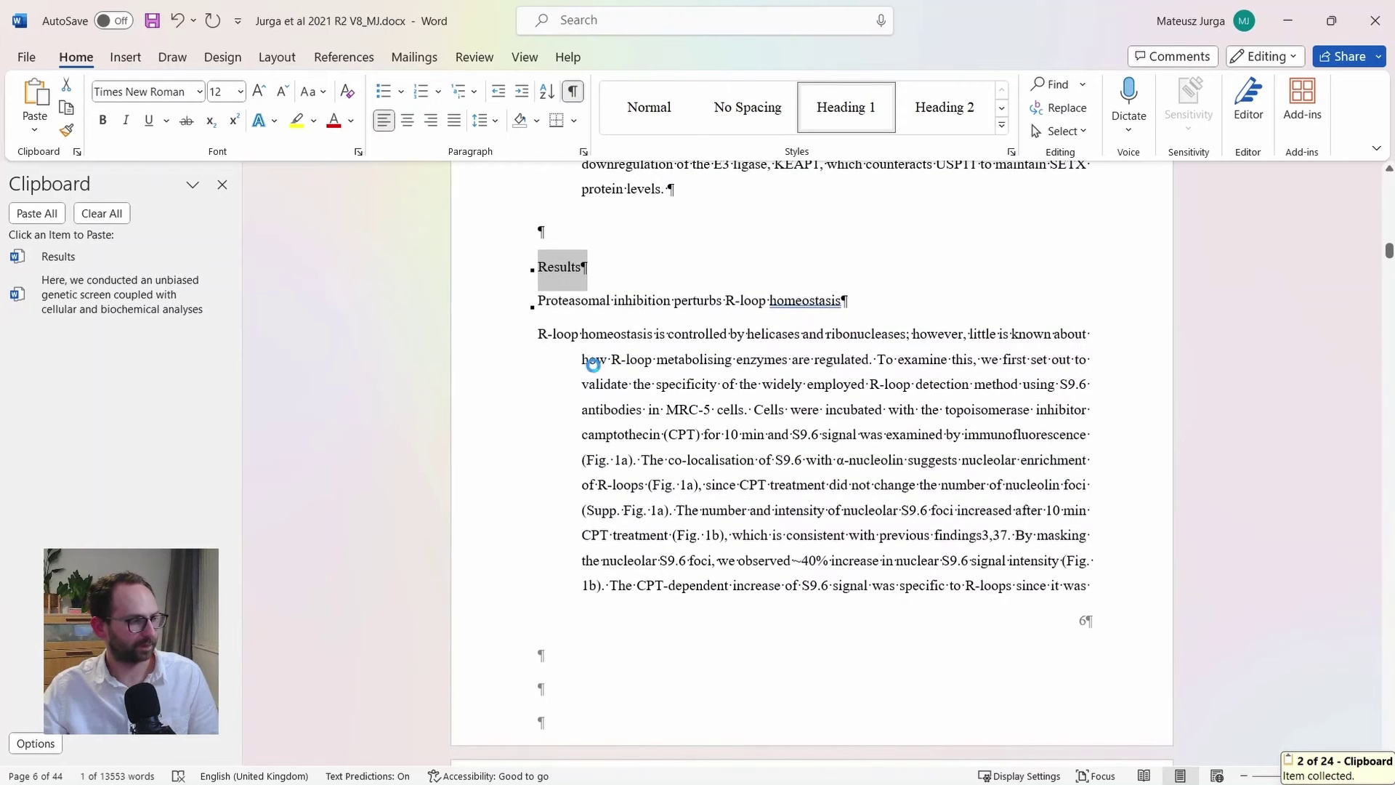
{"action": "scroll", "coordinate": [545, 335], "scroll_direction": "down", "scroll_amount": 1}
{"action": "left_click_drag", "start_coordinate": [537, 290], "coordinate": [1077, 292]}
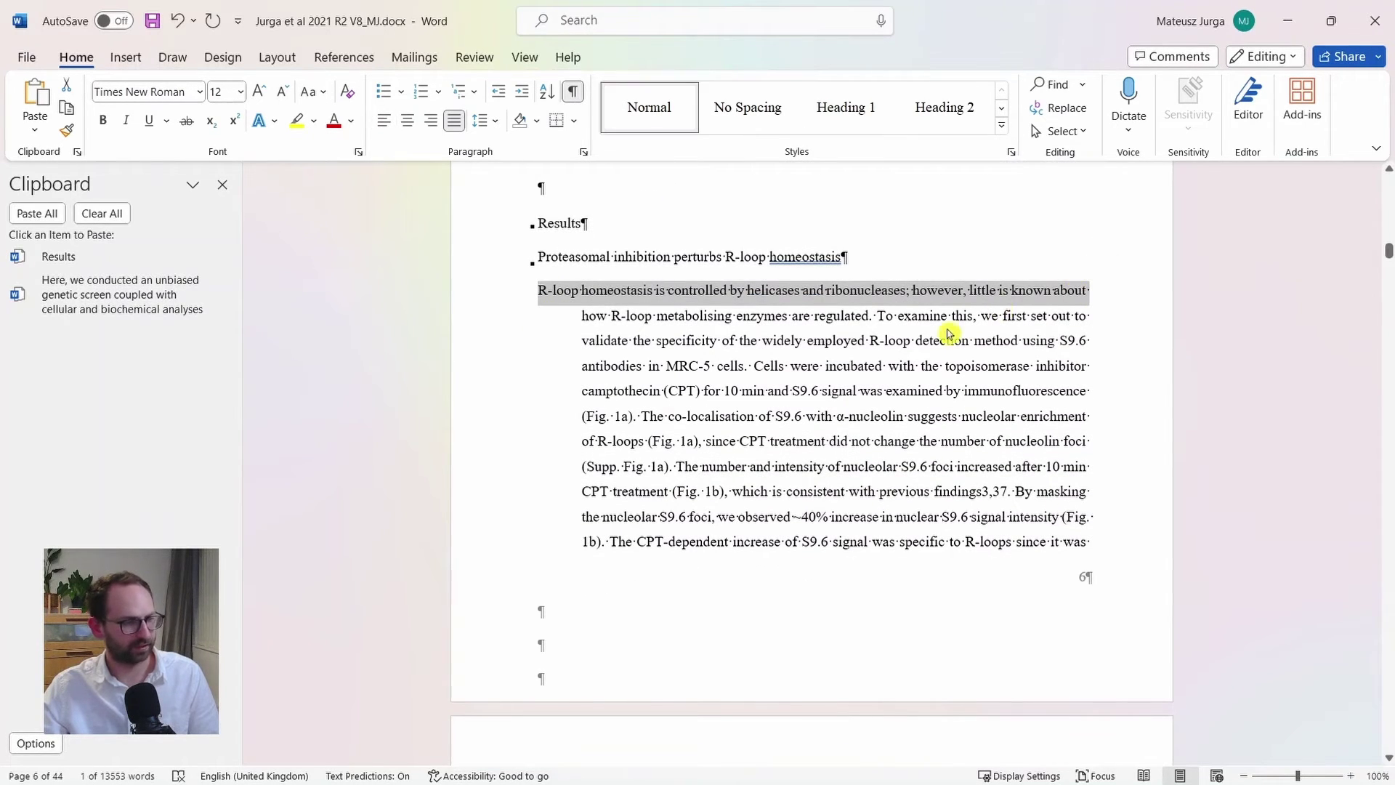
{"action": "key", "text": "ctrl+c"}
Step: Add a new paragraph above the "DUB siRNA screen" heading and paste all collected clipboard items into it
{"action": "scroll", "coordinate": [879, 385], "scroll_direction": "down", "scroll_amount": 7}
{"action": "scroll", "coordinate": [878, 386], "scroll_direction": "down", "scroll_amount": 2}
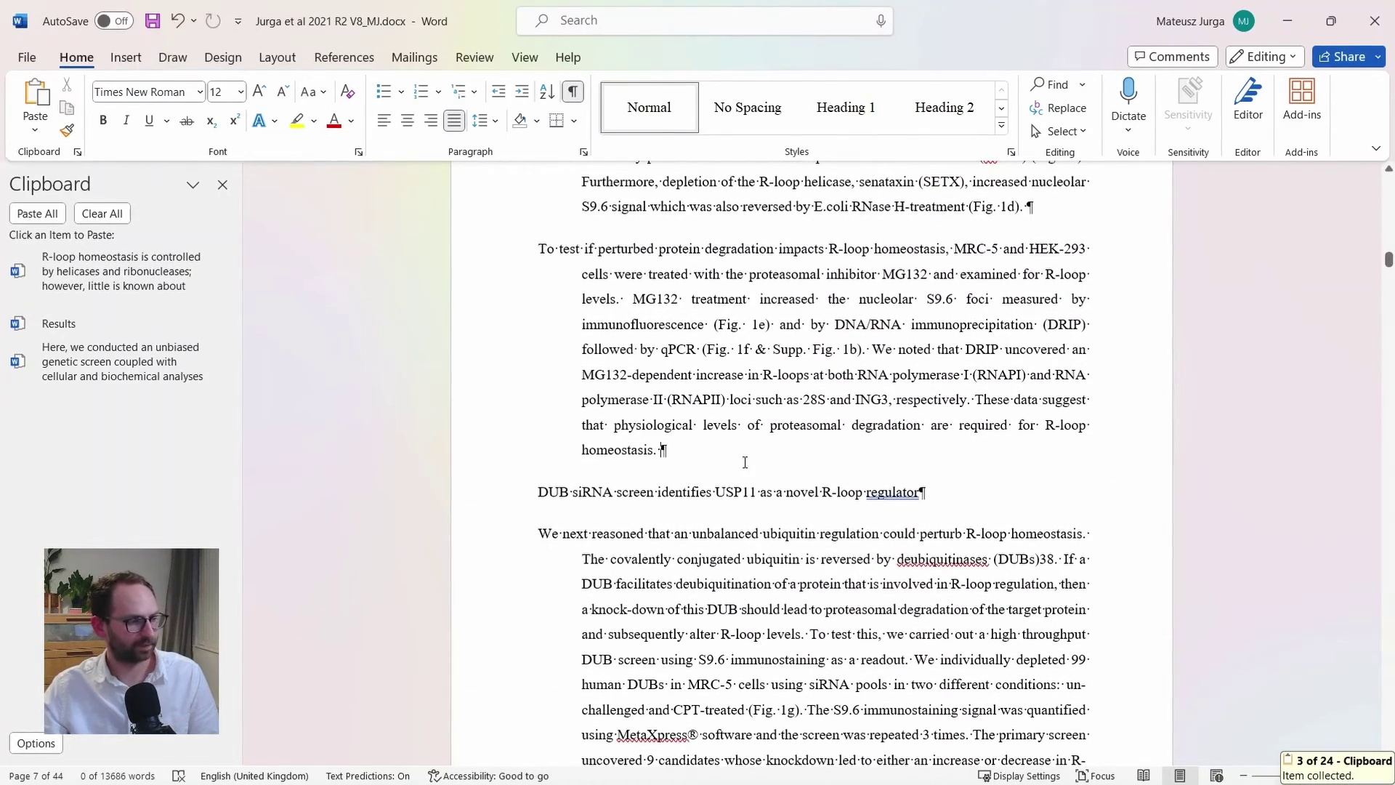
{"action": "left_click", "coordinate": [707, 455]}
{"action": "key", "text": "Return"}
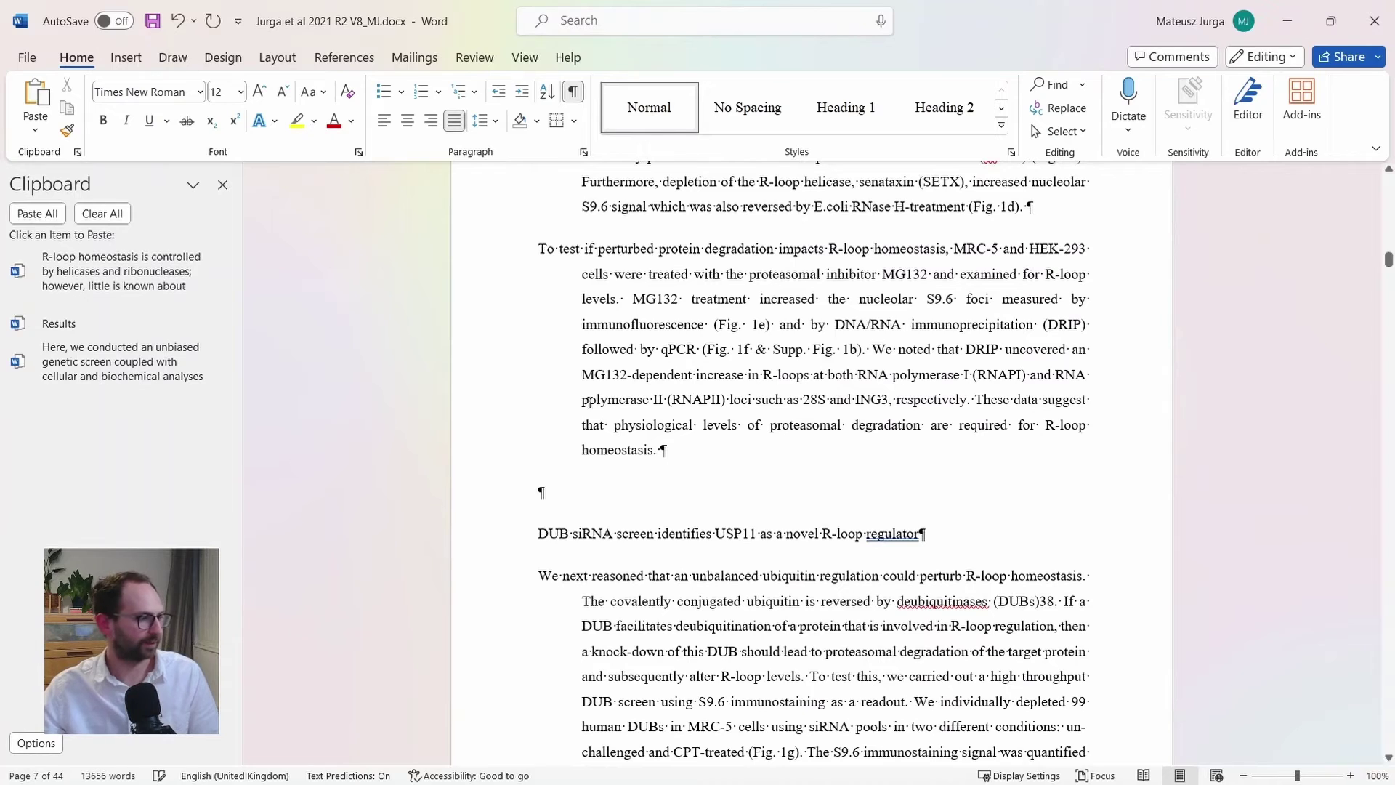
{"action": "left_click", "coordinate": [53, 213]}
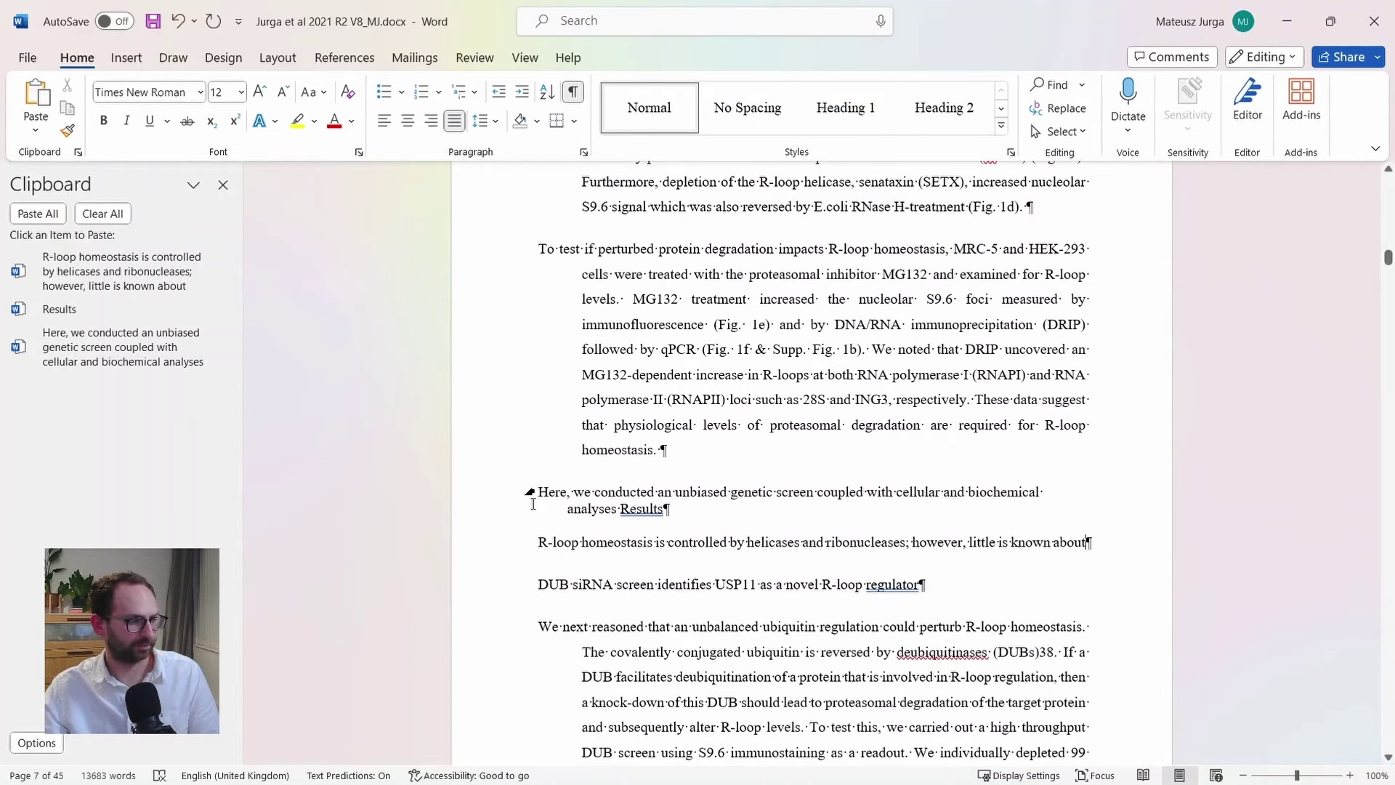
Step: Split "Results" from the end of the pasted "Here, we conducted" line into its own paragraph
{"action": "double_click", "coordinate": [628, 515]}
{"action": "left_click", "coordinate": [619, 509]}
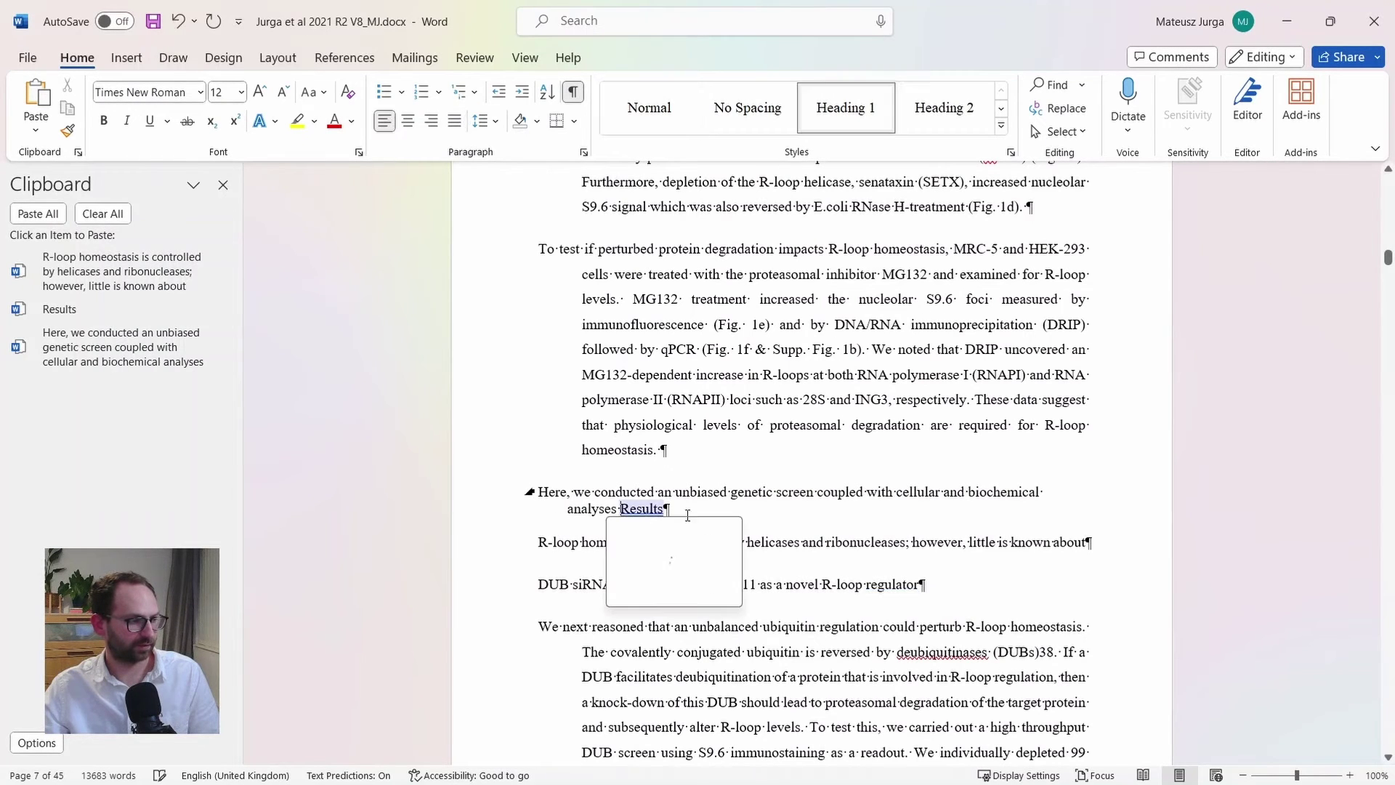
{"action": "key", "text": "Return"}
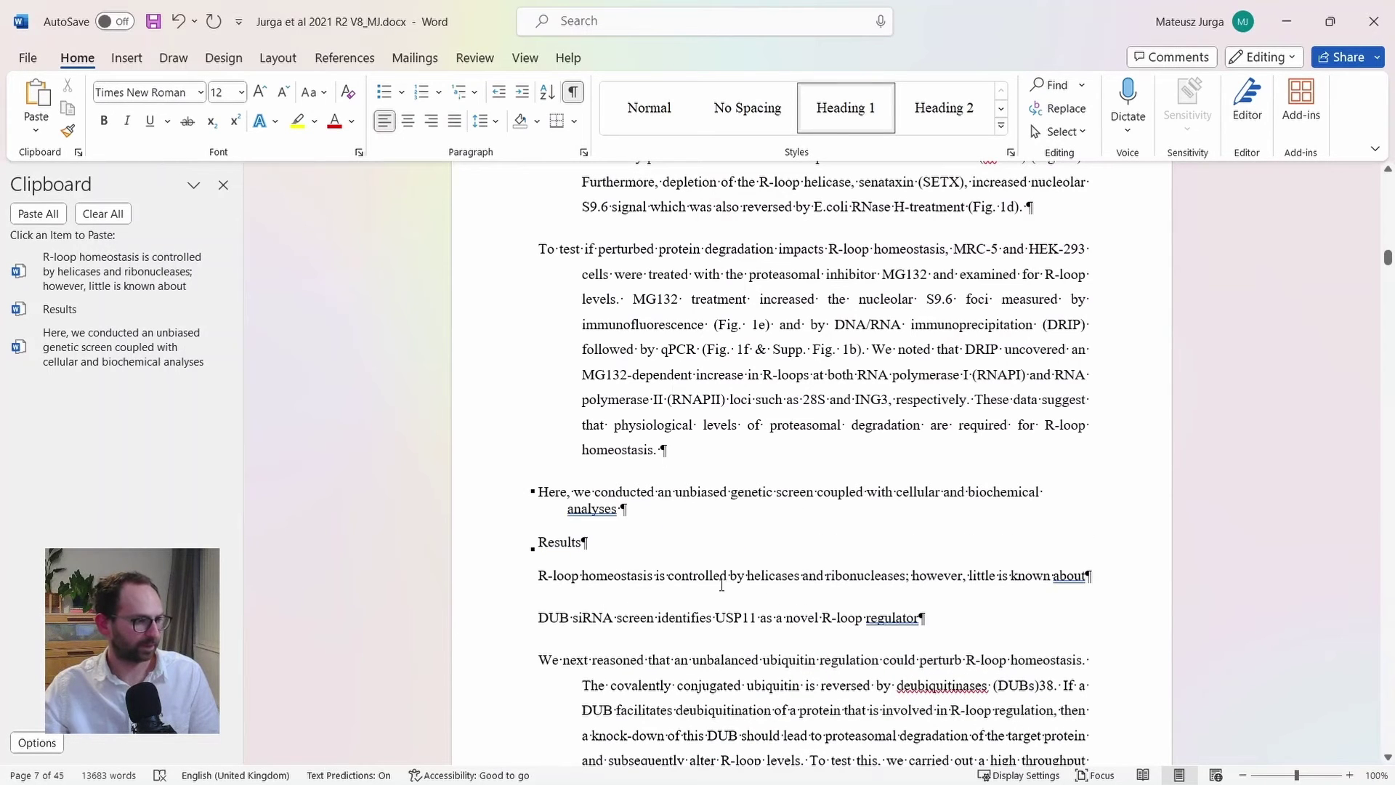
{"action": "left_click_drag", "start_coordinate": [721, 584], "coordinate": [521, 491]}
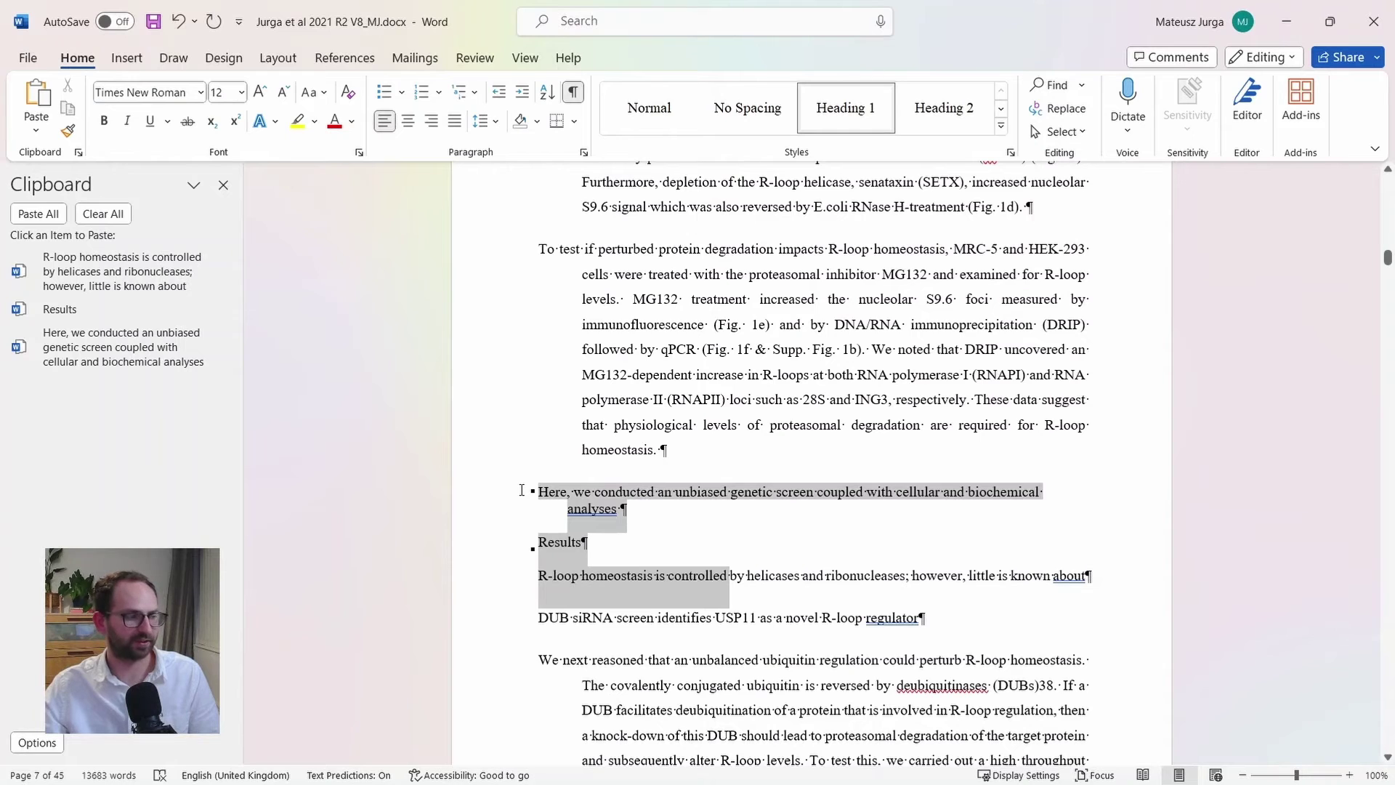
{"action": "left_click", "coordinate": [905, 553]}
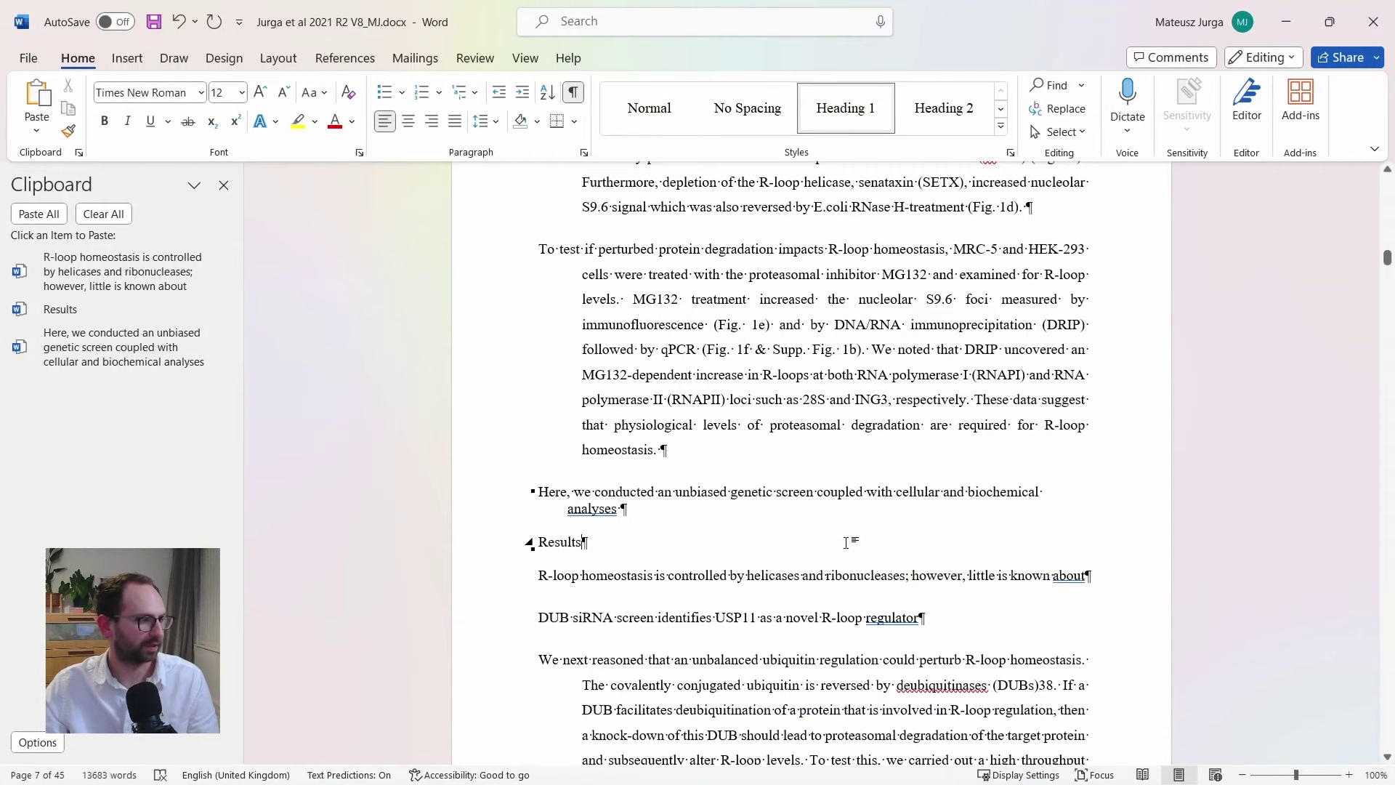
Step: Search the document text for "results" and clear the search
{"action": "scroll", "coordinate": [1010, 375], "scroll_direction": "up", "scroll_amount": 1}
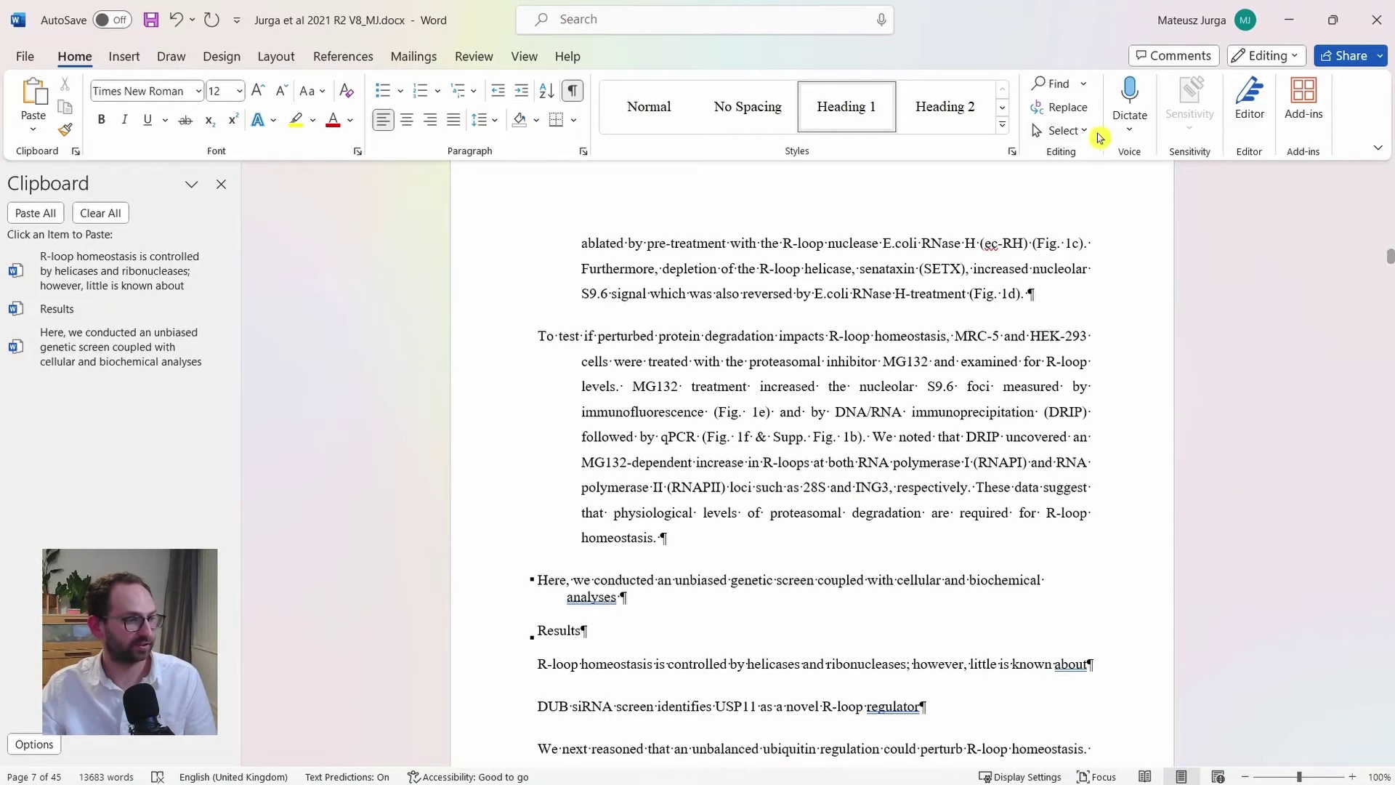
{"action": "left_click", "coordinate": [1083, 83]}
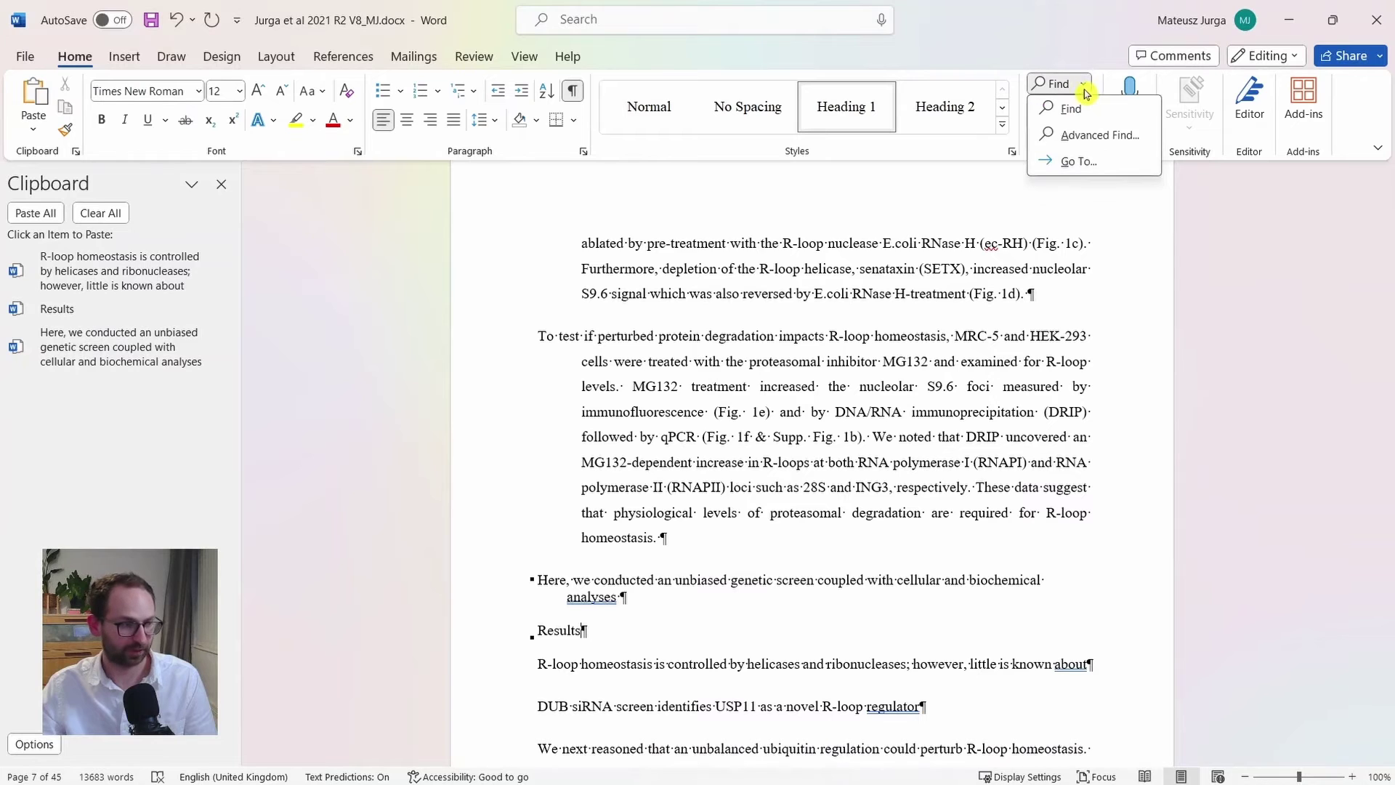
{"action": "left_click", "coordinate": [1096, 127]}
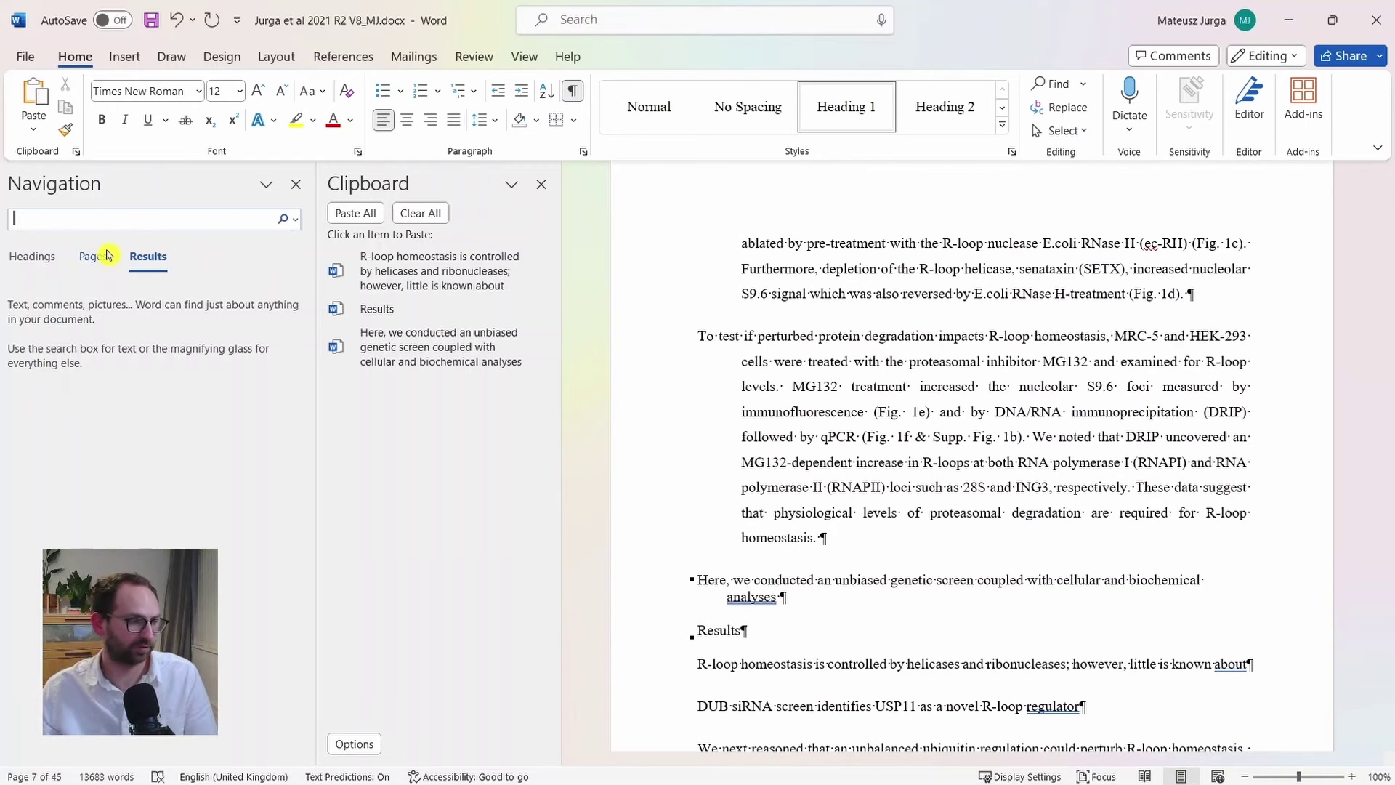
{"action": "type", "text": "results"}
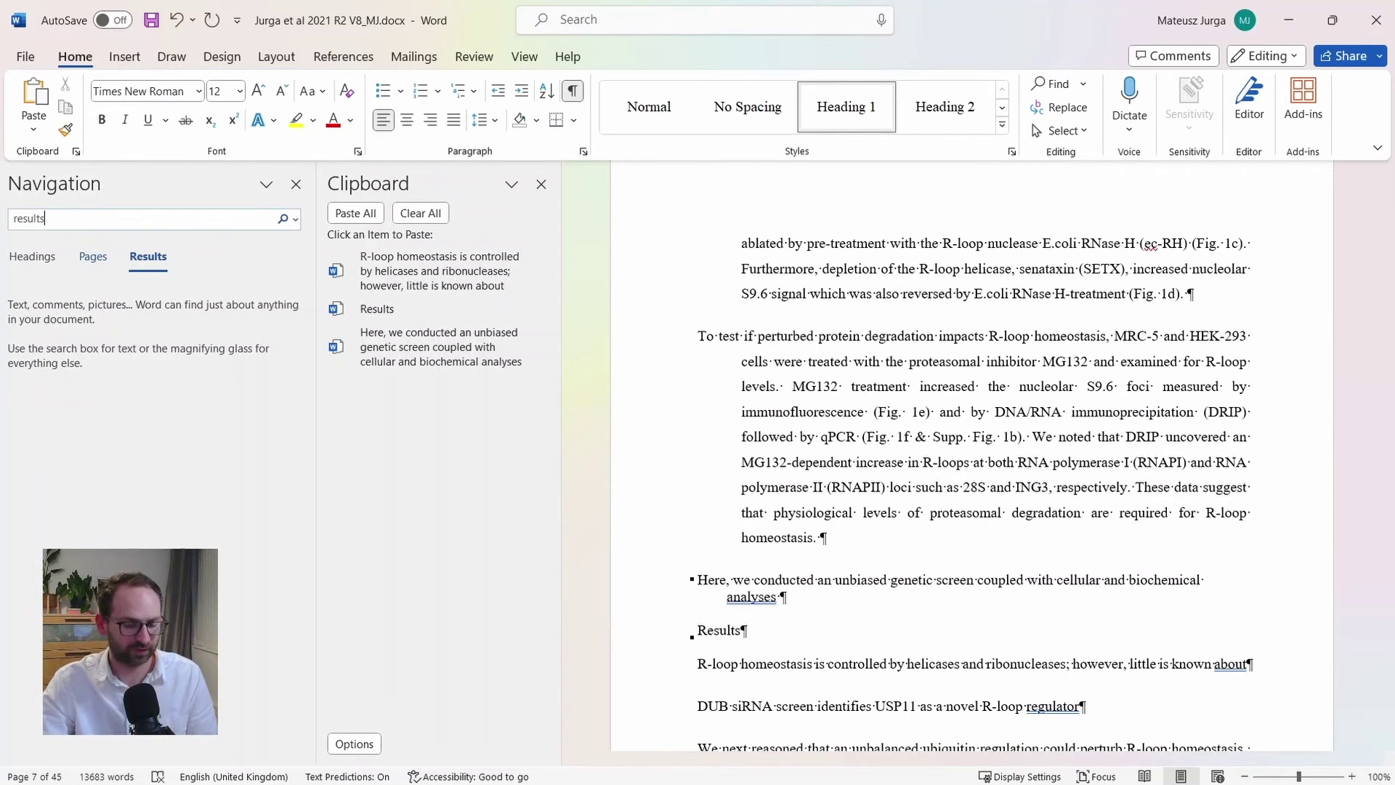
{"action": "key", "text": "Return"}
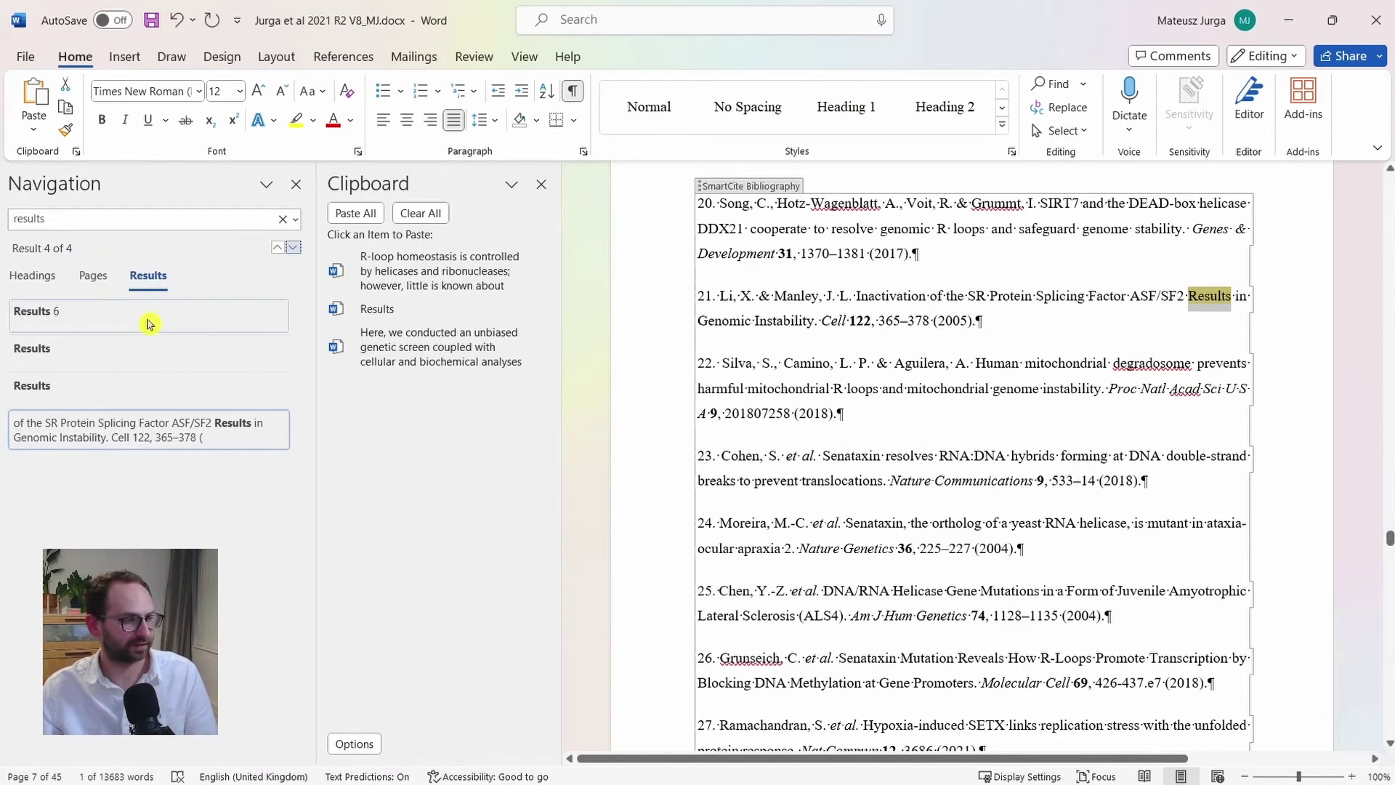
{"action": "left_click", "coordinate": [285, 219]}
Step: Set up a replacement of "Results" with "Result" and close Find and Replace without replacing anything
{"action": "scroll", "coordinate": [772, 328], "scroll_direction": "up", "scroll_amount": 15}
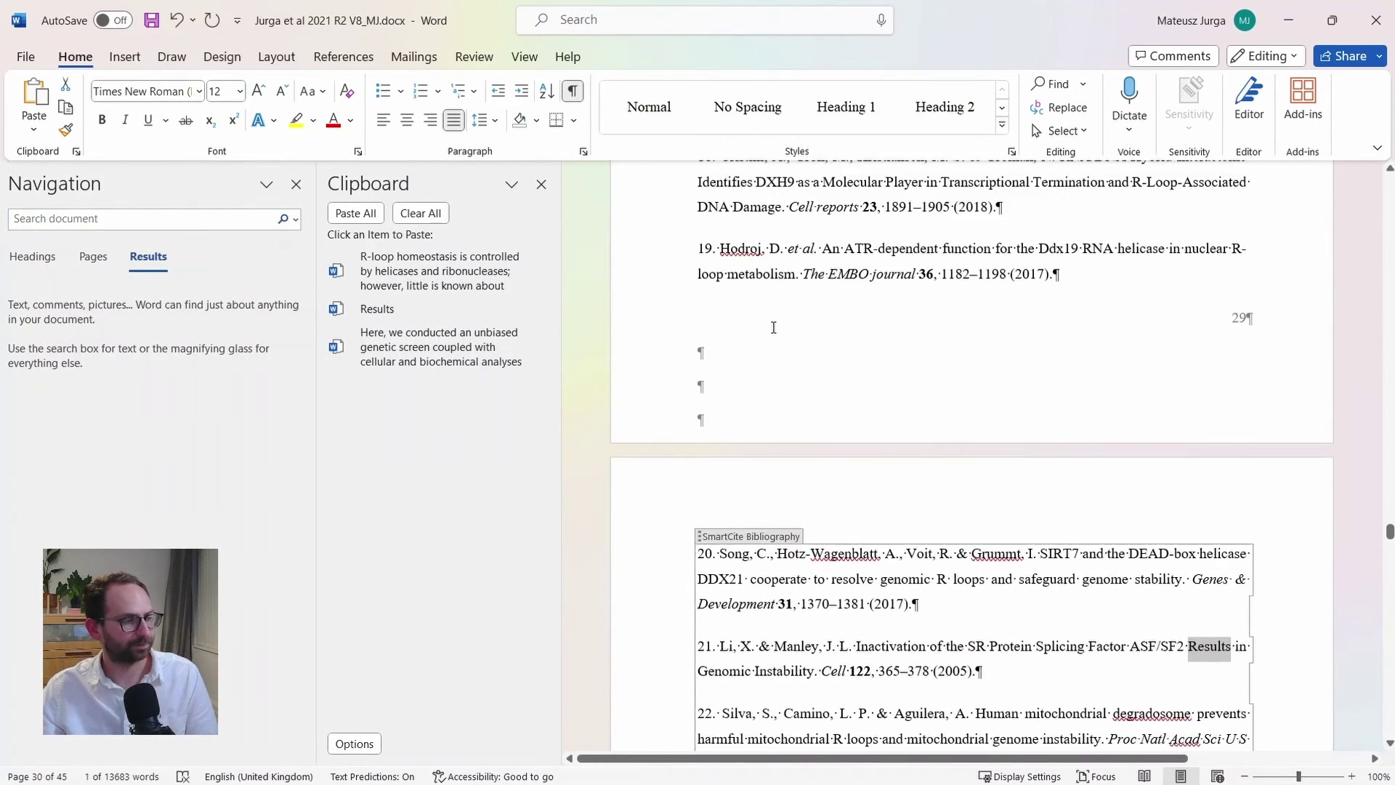
{"action": "scroll", "coordinate": [773, 327], "scroll_direction": "up", "scroll_amount": 12}
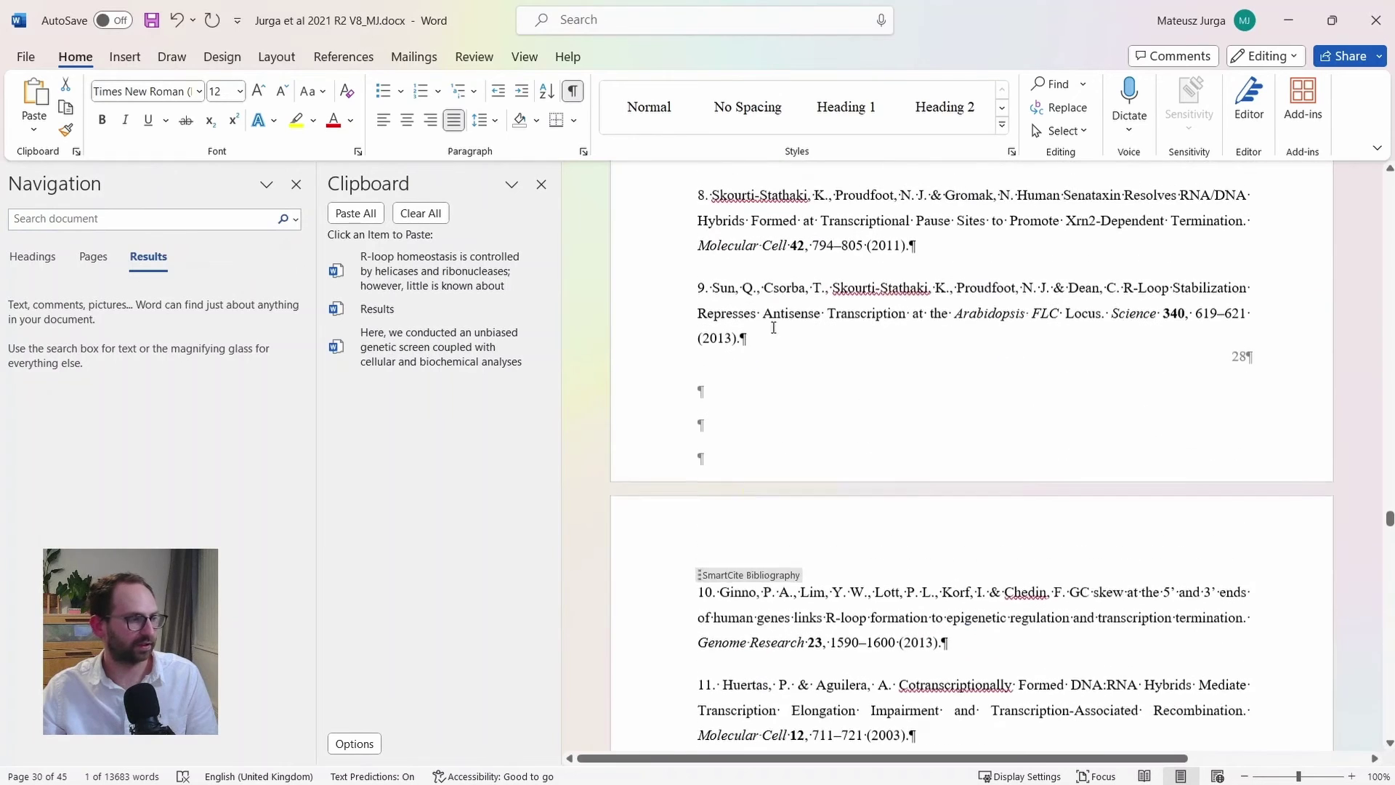
{"action": "left_click", "coordinate": [1065, 109]}
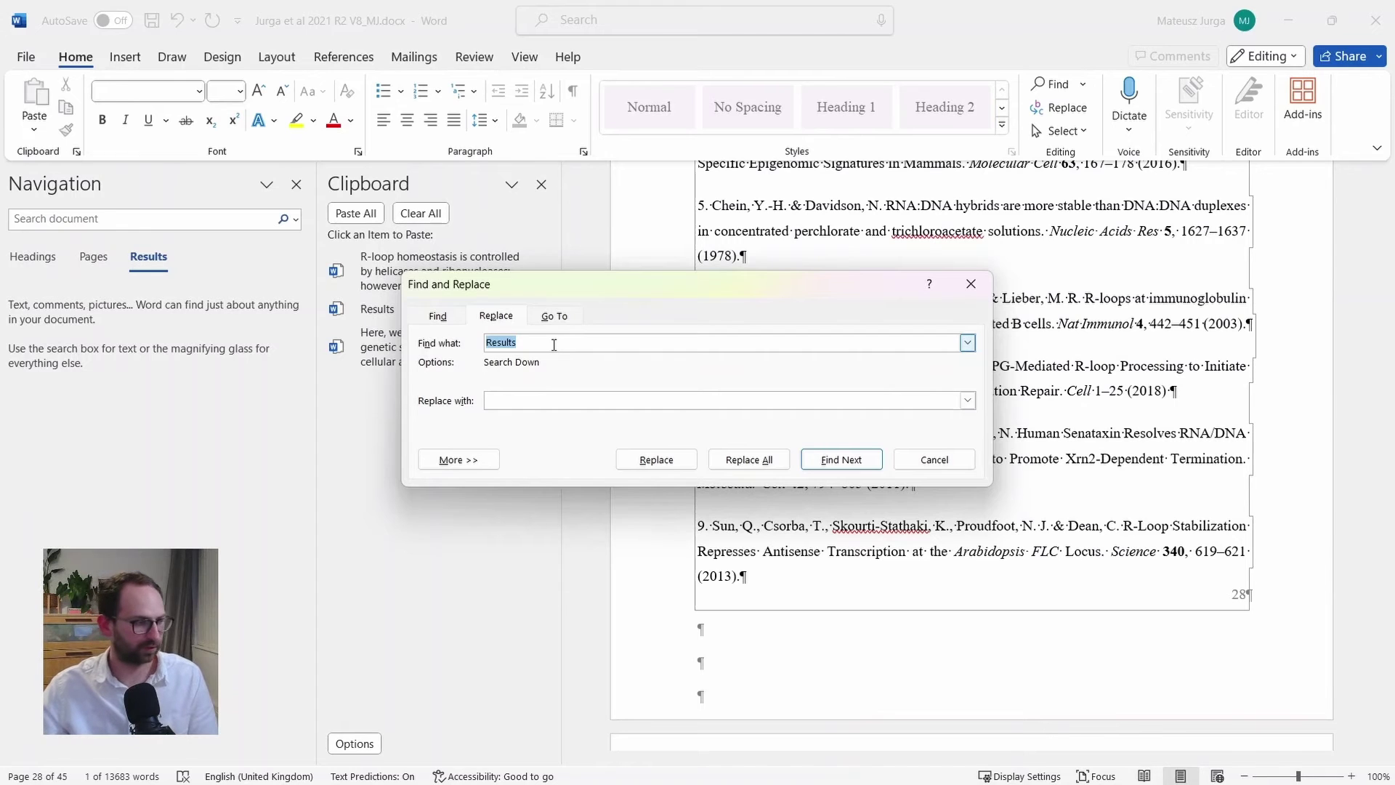
{"action": "left_click", "coordinate": [553, 344]}
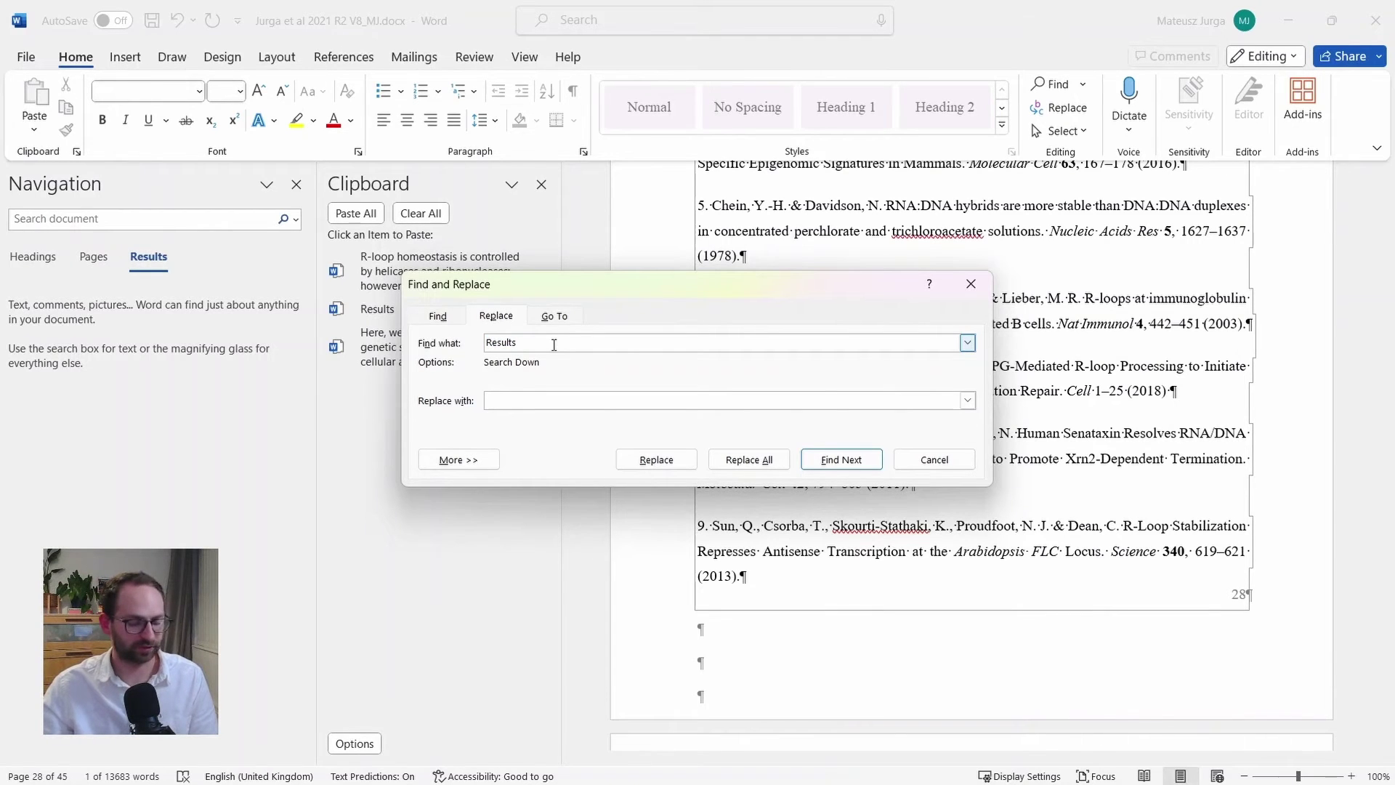
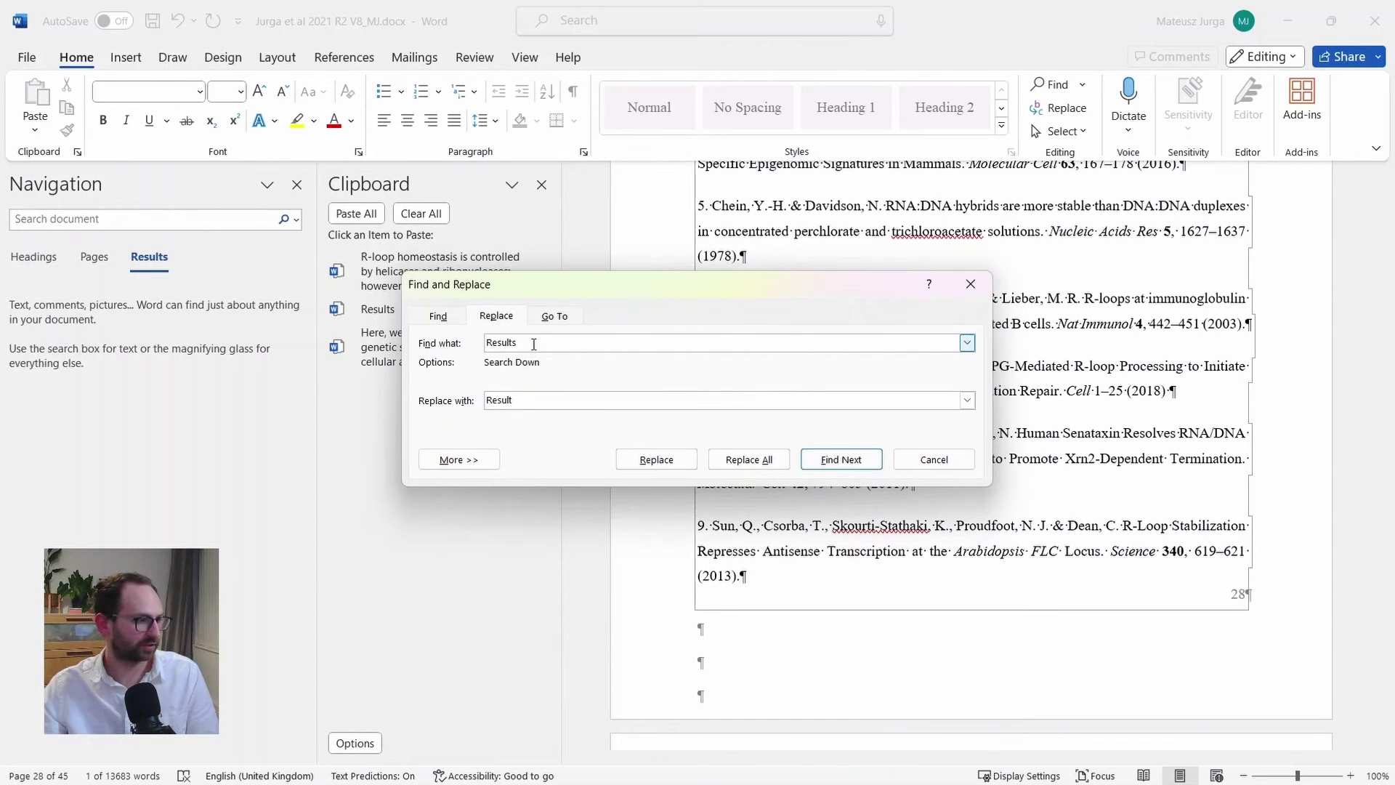
{"action": "double_click", "coordinate": [534, 343]}
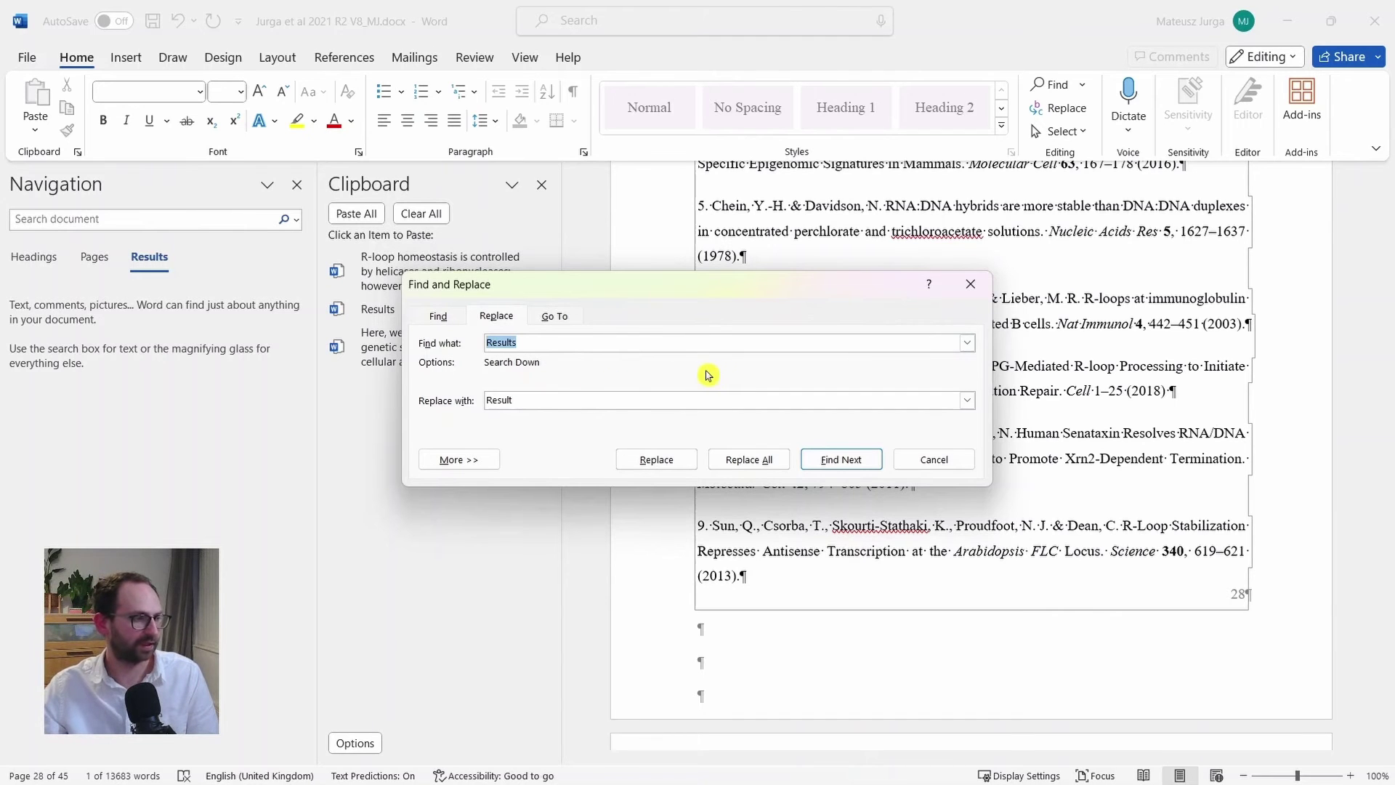
{"action": "left_click", "coordinate": [980, 289]}
Step: Insert an extra space between "The" and "raw" in the "The raw DUB siRNA screen data" paragraph and hide the formatting marks
{"action": "scroll", "coordinate": [994, 289], "scroll_direction": "up", "scroll_amount": 15}
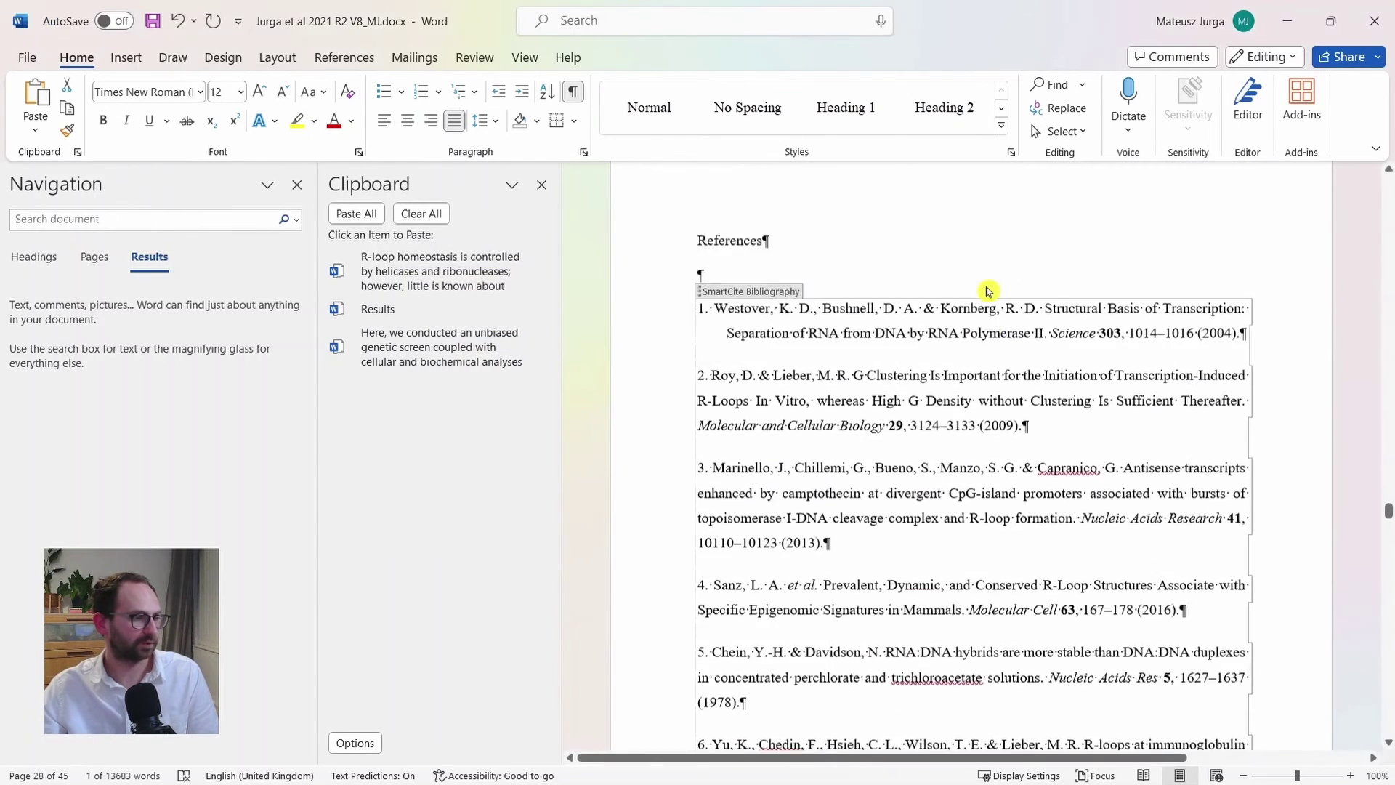
{"action": "scroll", "coordinate": [995, 290], "scroll_direction": "up", "scroll_amount": 2}
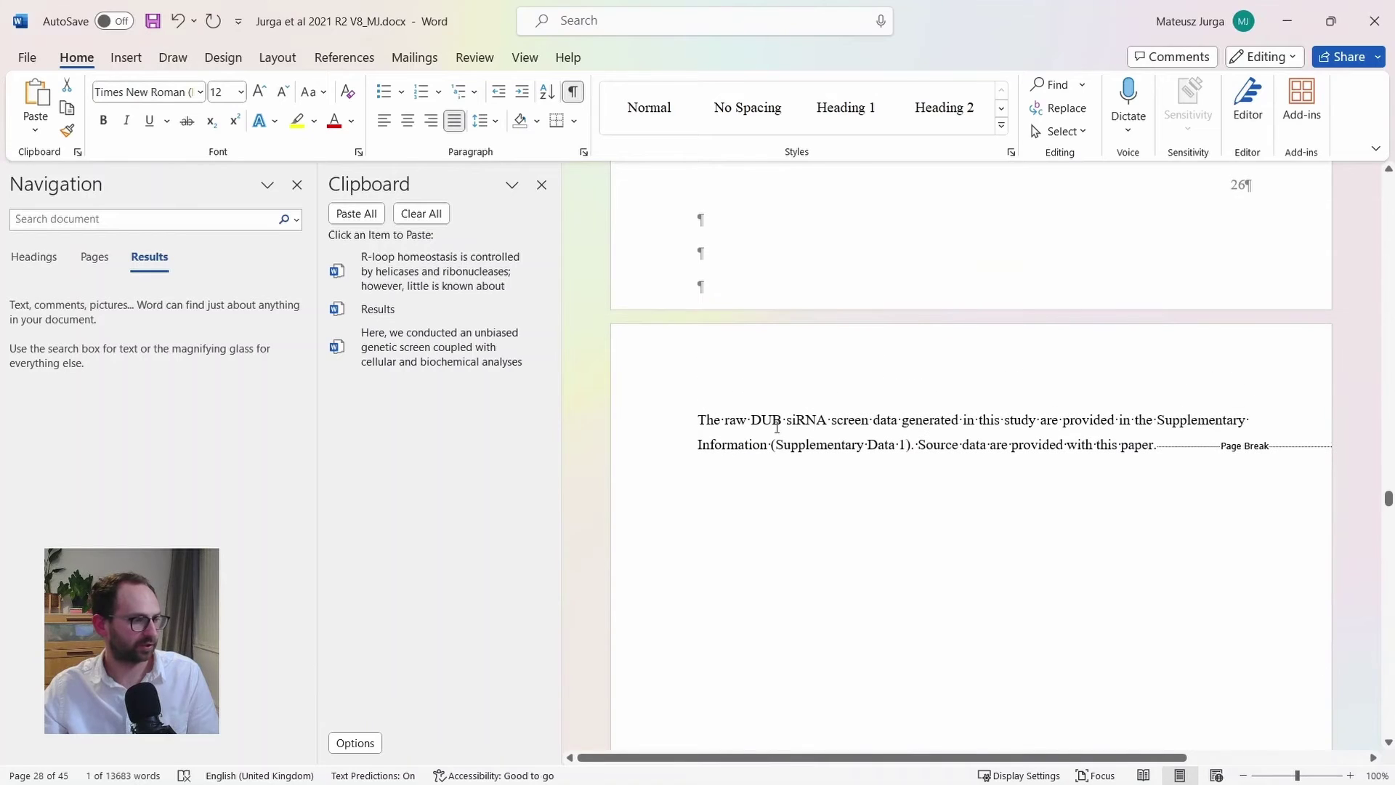
{"action": "left_click", "coordinate": [728, 422]}
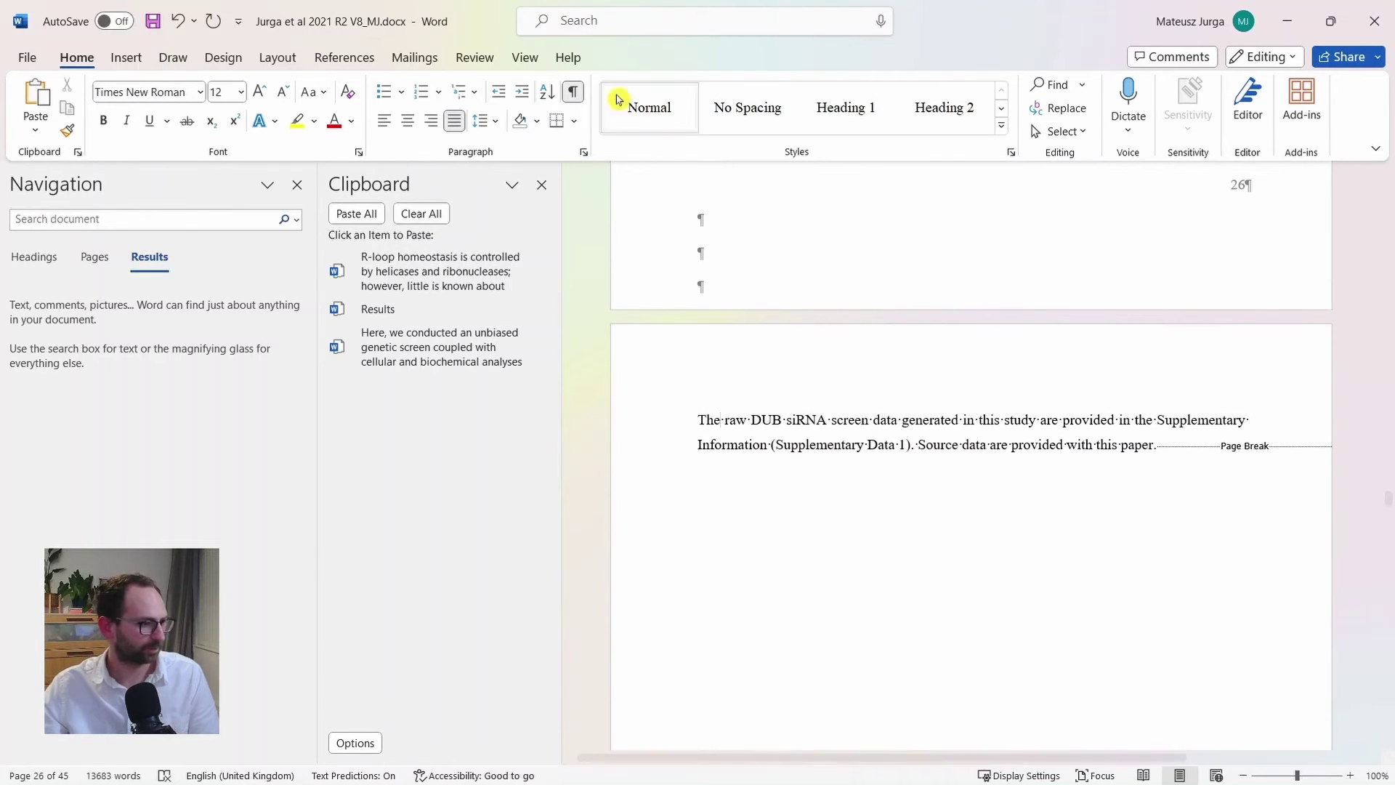
{"action": "left_click", "coordinate": [572, 91]}
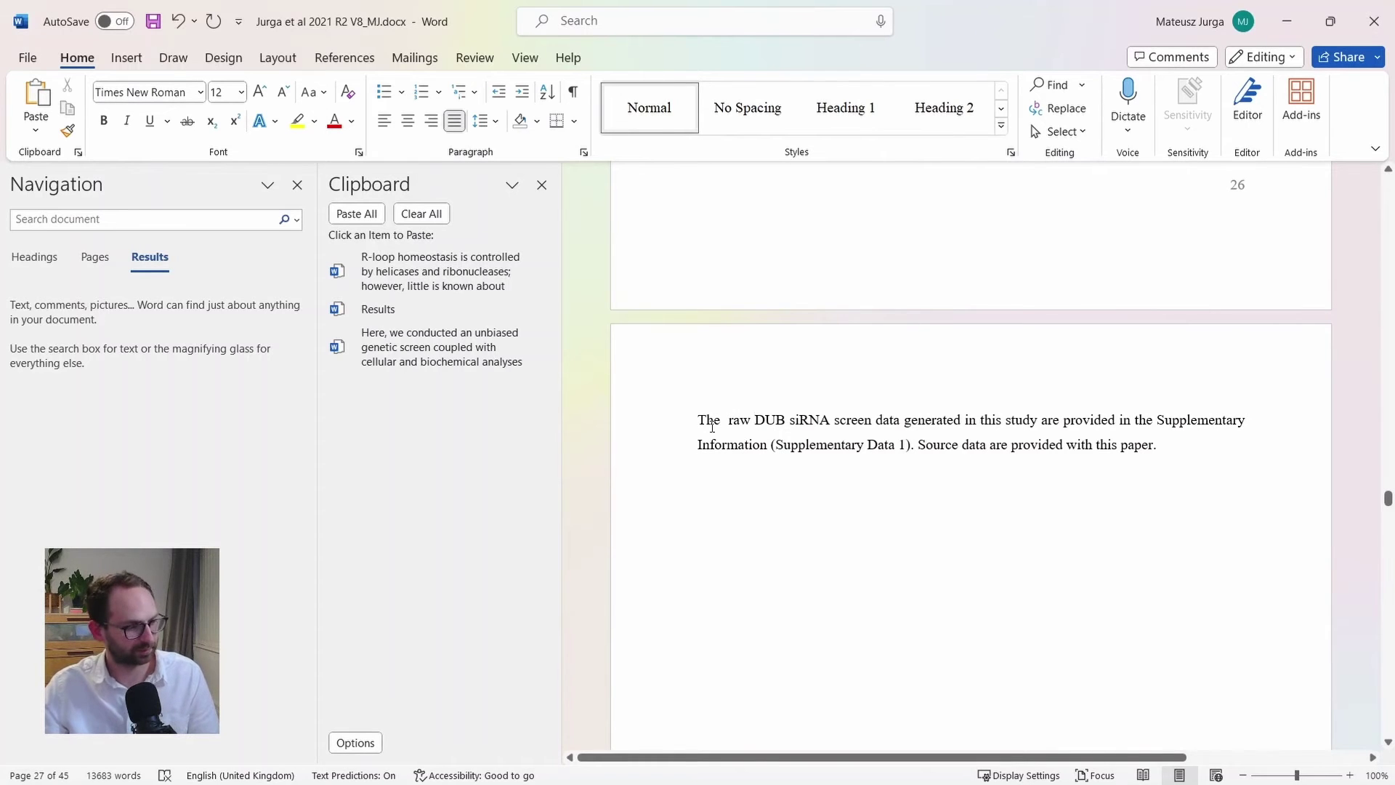
{"action": "left_click", "coordinate": [772, 443]}
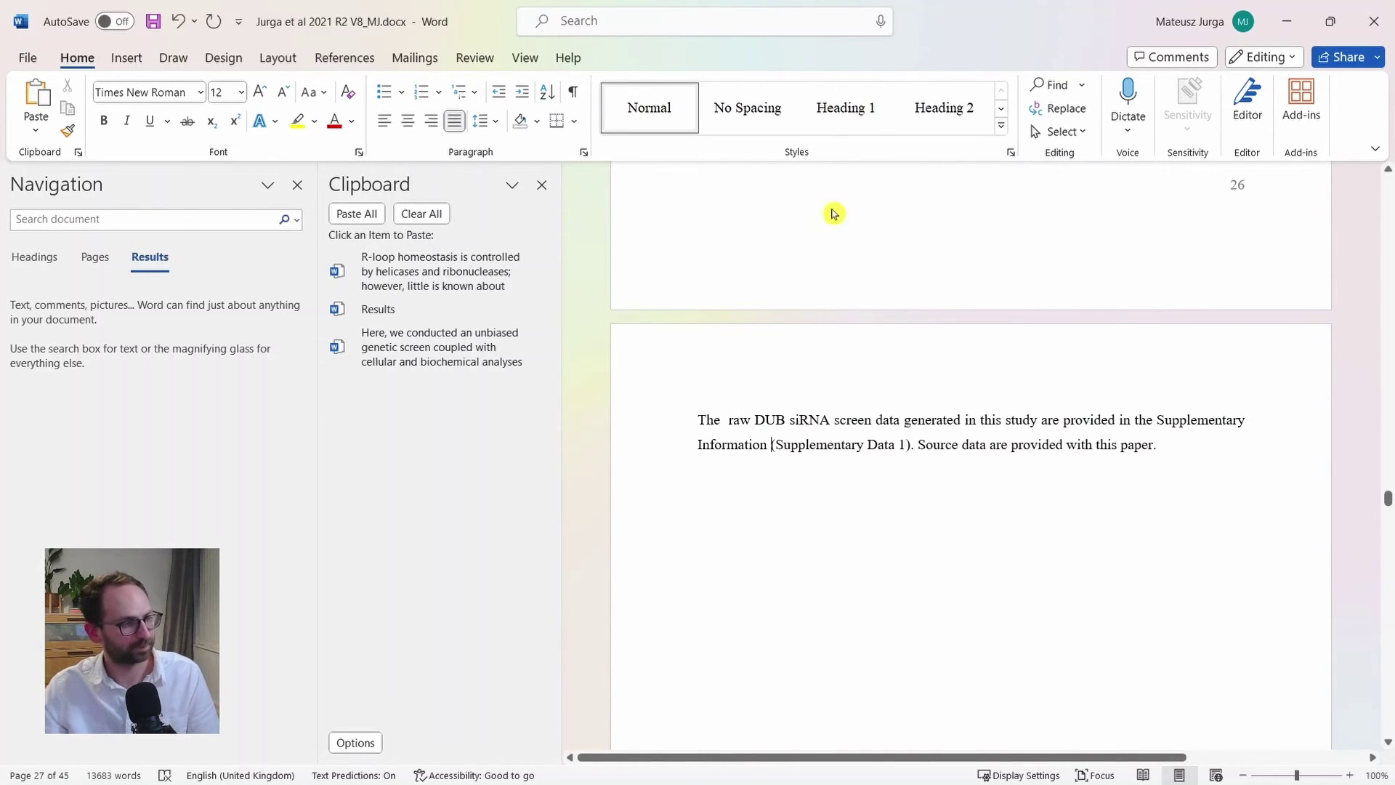
Step: Close the Navigation pane and set up Find and Replace to change double spaces into single spaces
{"action": "left_click", "coordinate": [296, 185]}
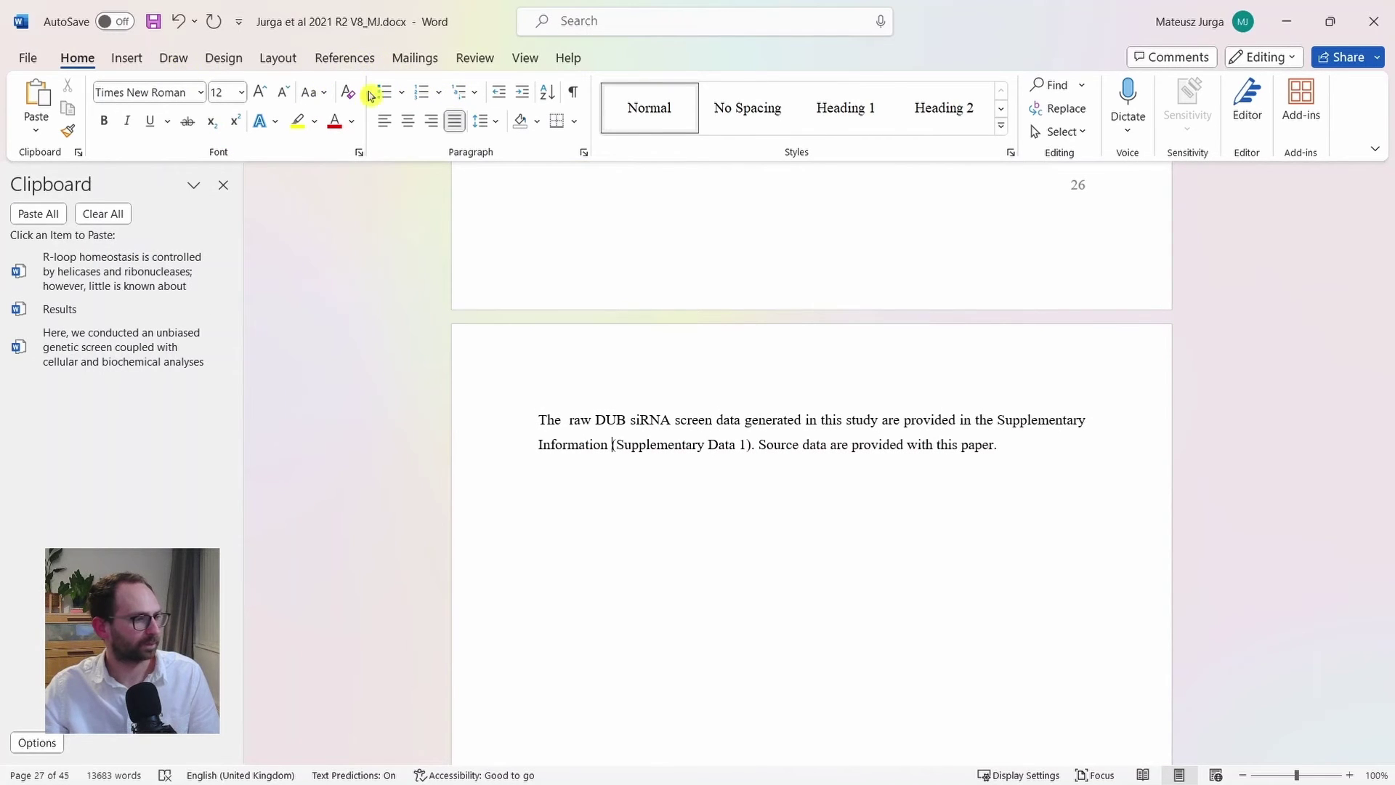
{"action": "left_click", "coordinate": [1059, 115]}
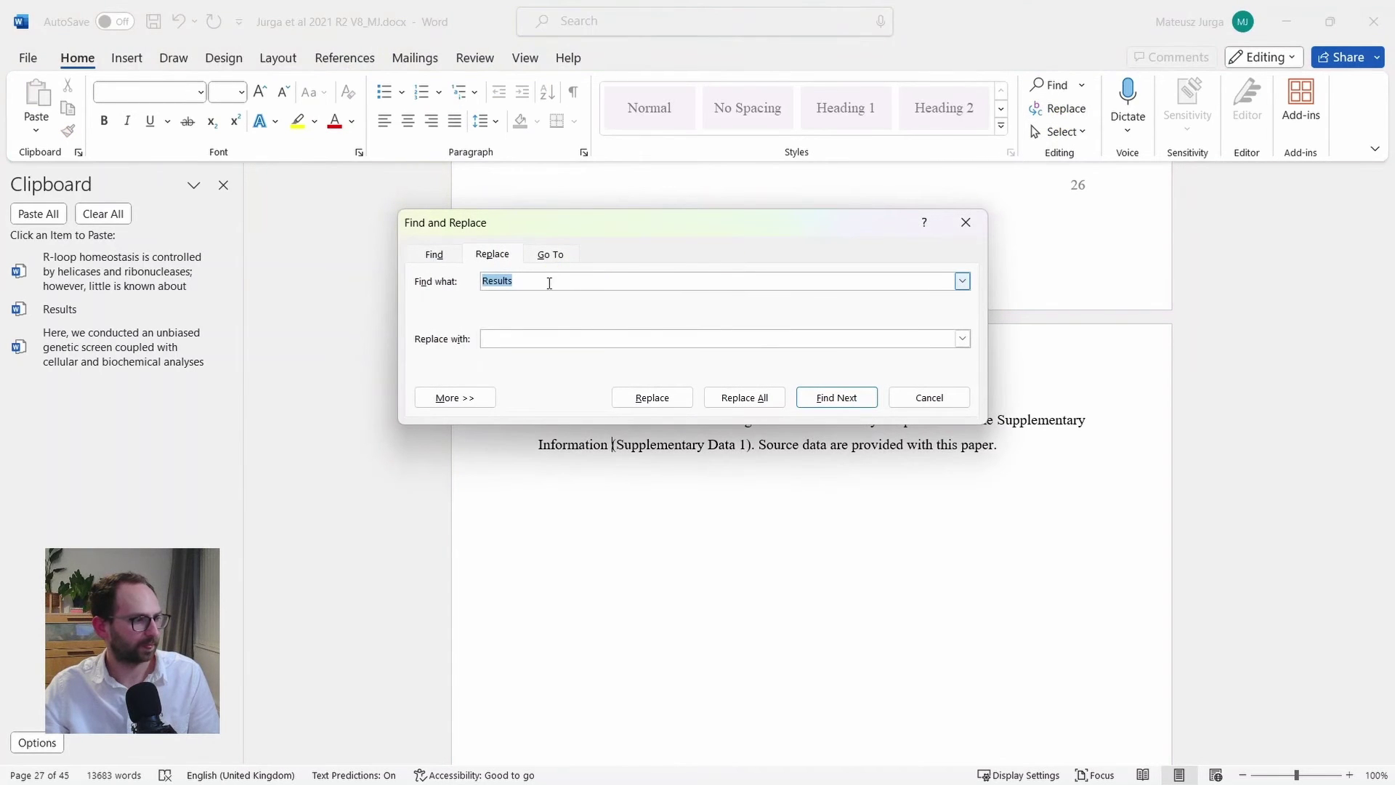
{"action": "key", "text": "BackSpace"}
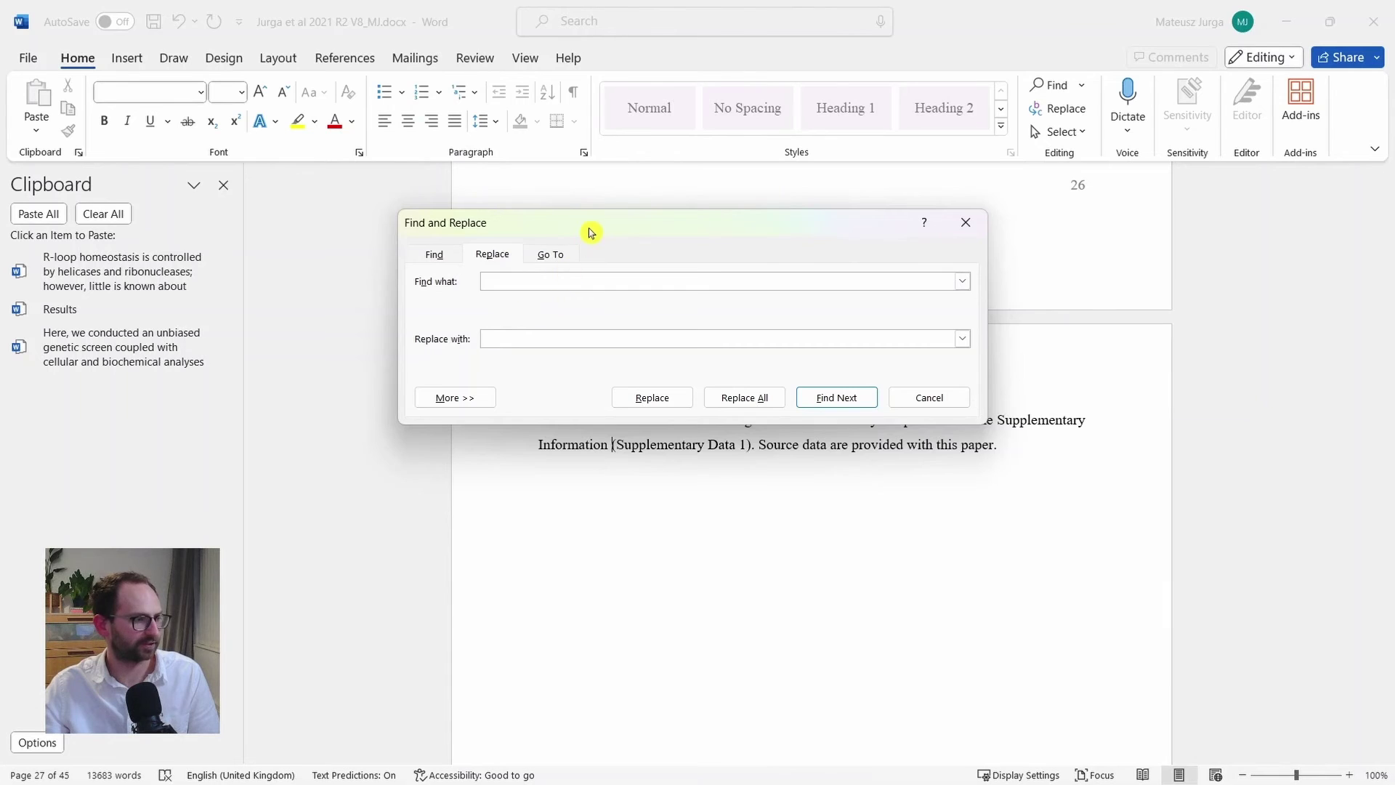
{"action": "left_click_drag", "start_coordinate": [590, 231], "coordinate": [630, 522]}
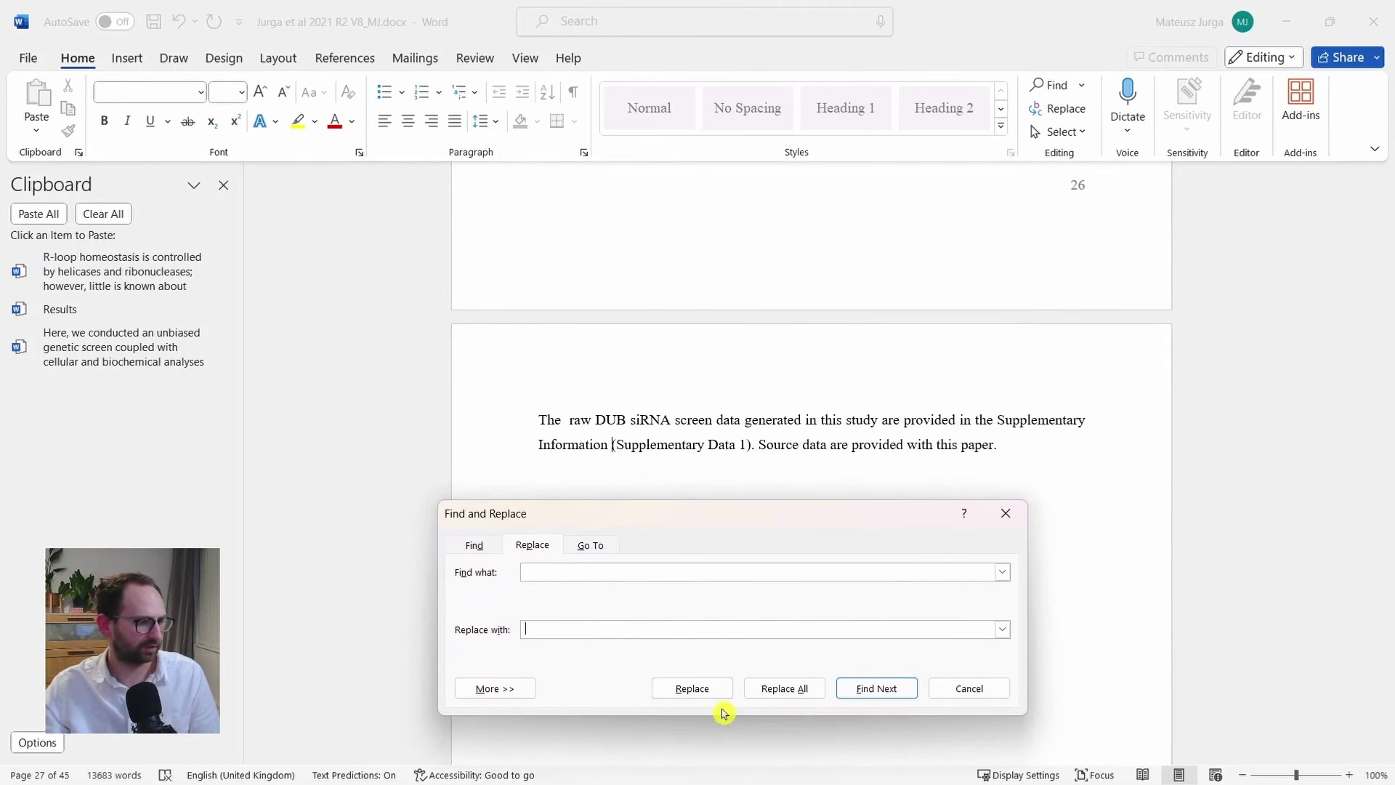
Step: Step through the successive double-space matches in the document
{"action": "left_click", "coordinate": [879, 690]}
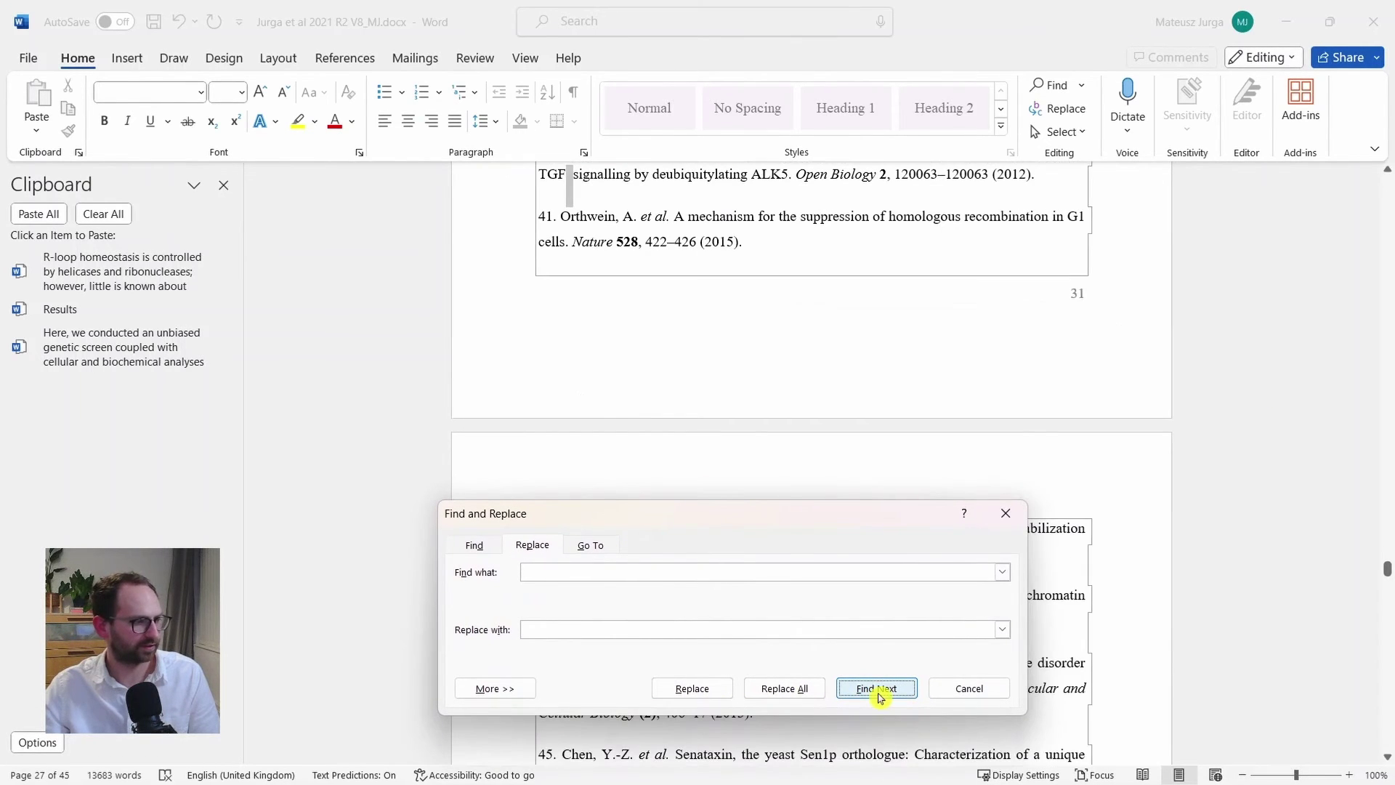
{"action": "left_click", "coordinate": [879, 691]}
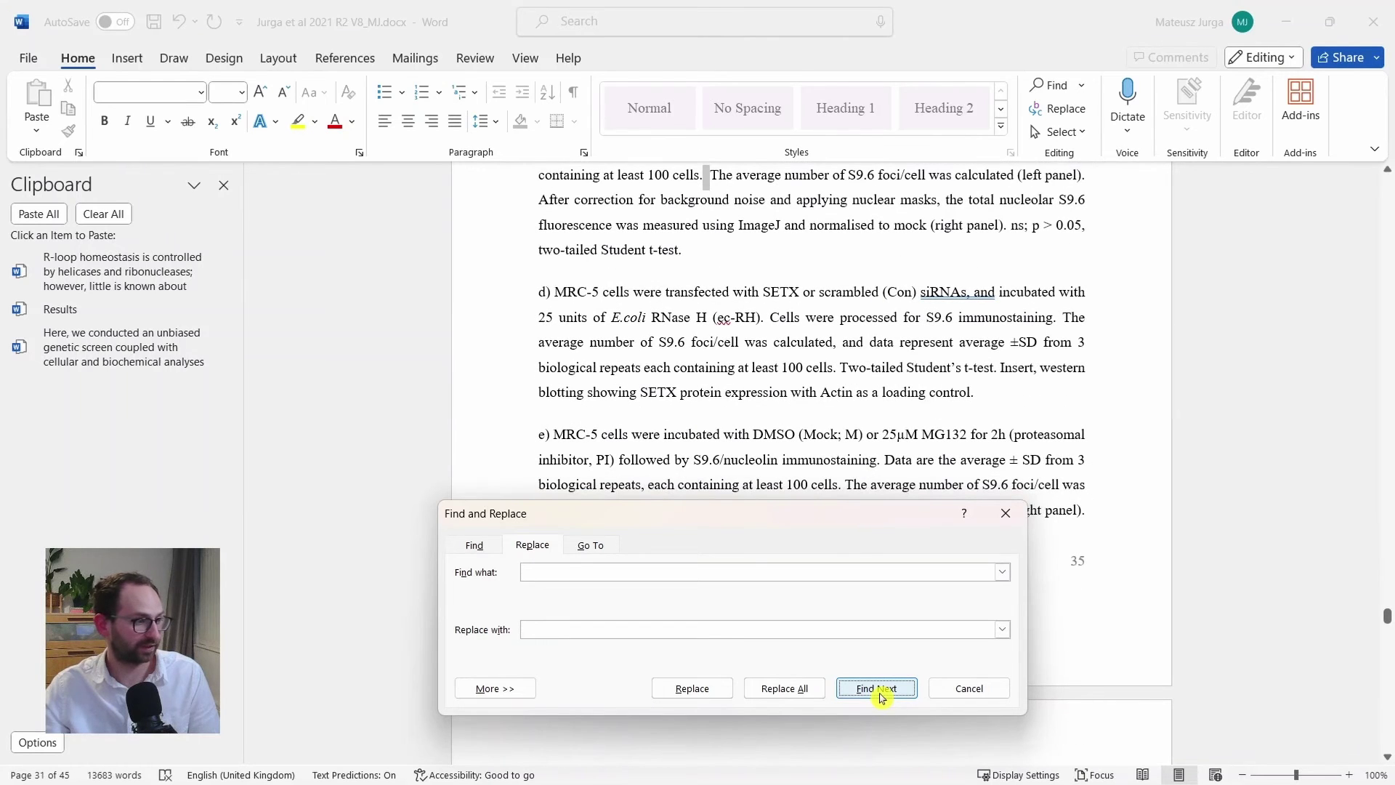
{"action": "left_click", "coordinate": [879, 690]}
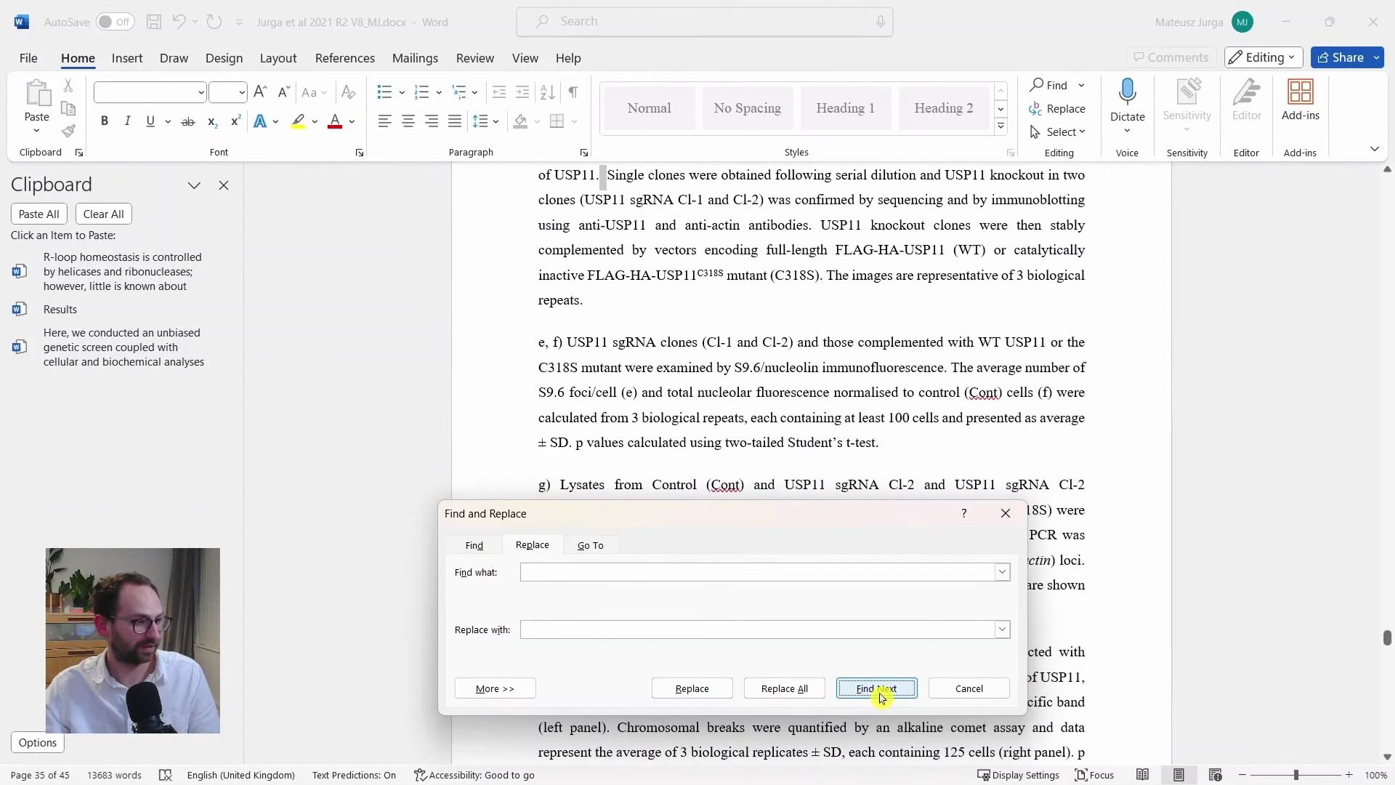
{"action": "left_click", "coordinate": [879, 691]}
{"action": "left_click", "coordinate": [879, 690]}
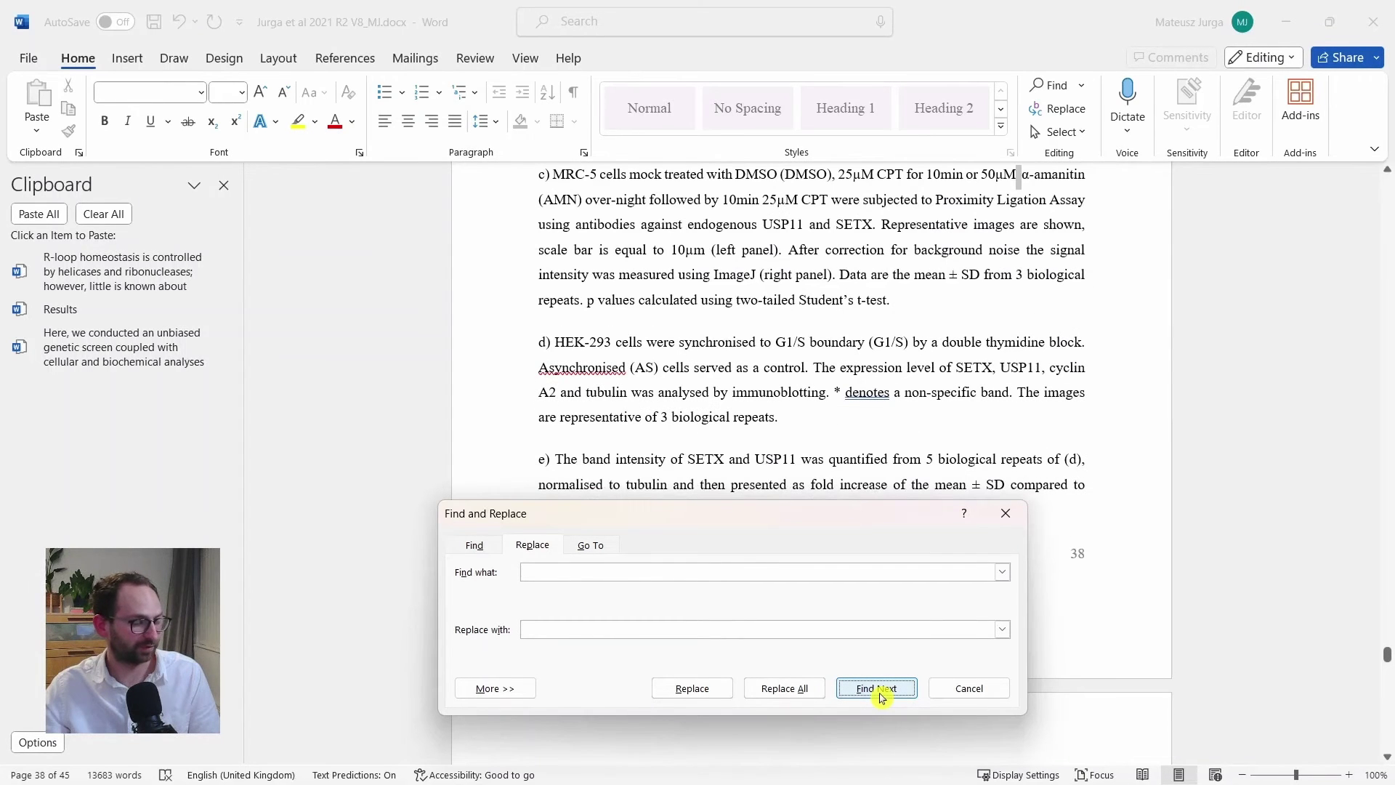
{"action": "left_click", "coordinate": [880, 690]}
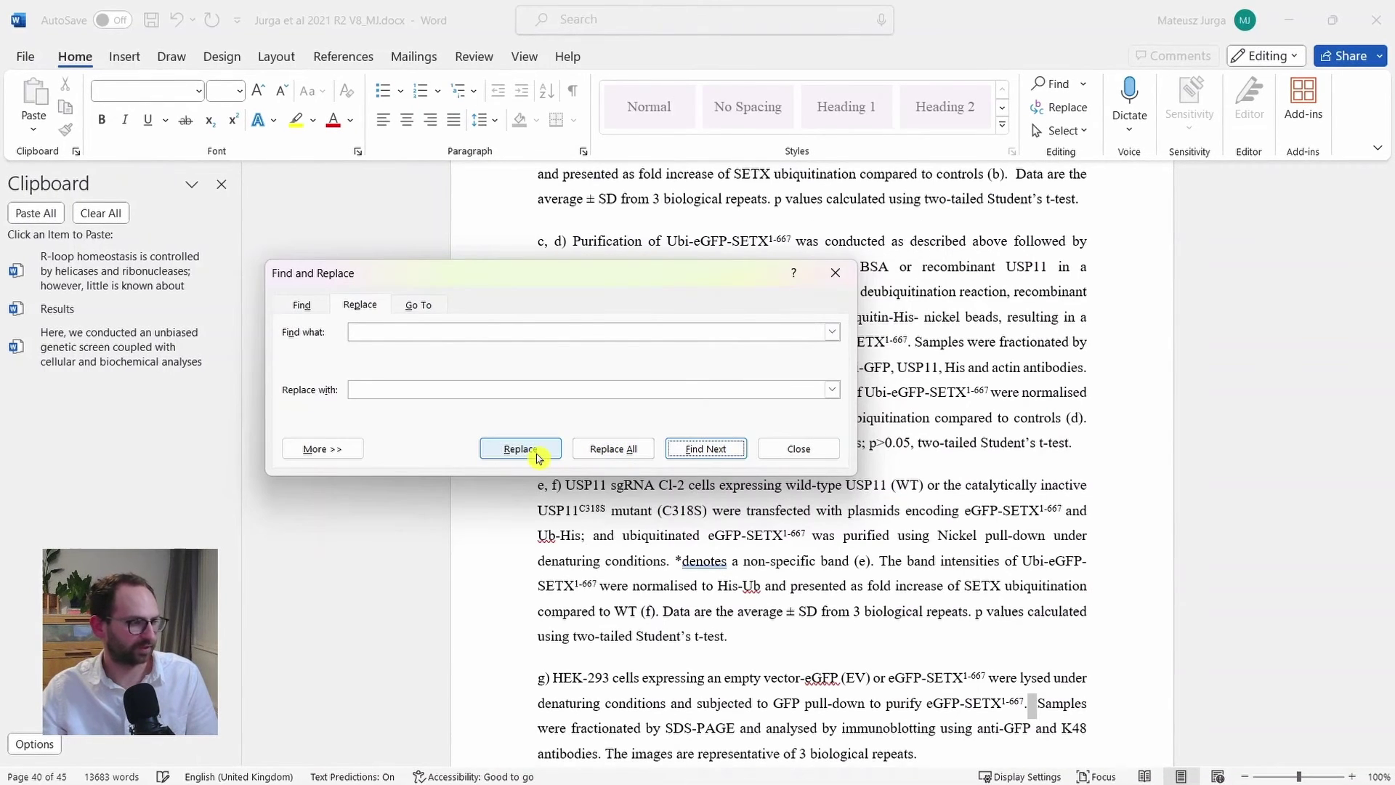
Step: Replace all double spaces in the document with single spaces and close Find and Replace
{"action": "scroll", "coordinate": [536, 455], "scroll_direction": "down", "scroll_amount": 7}
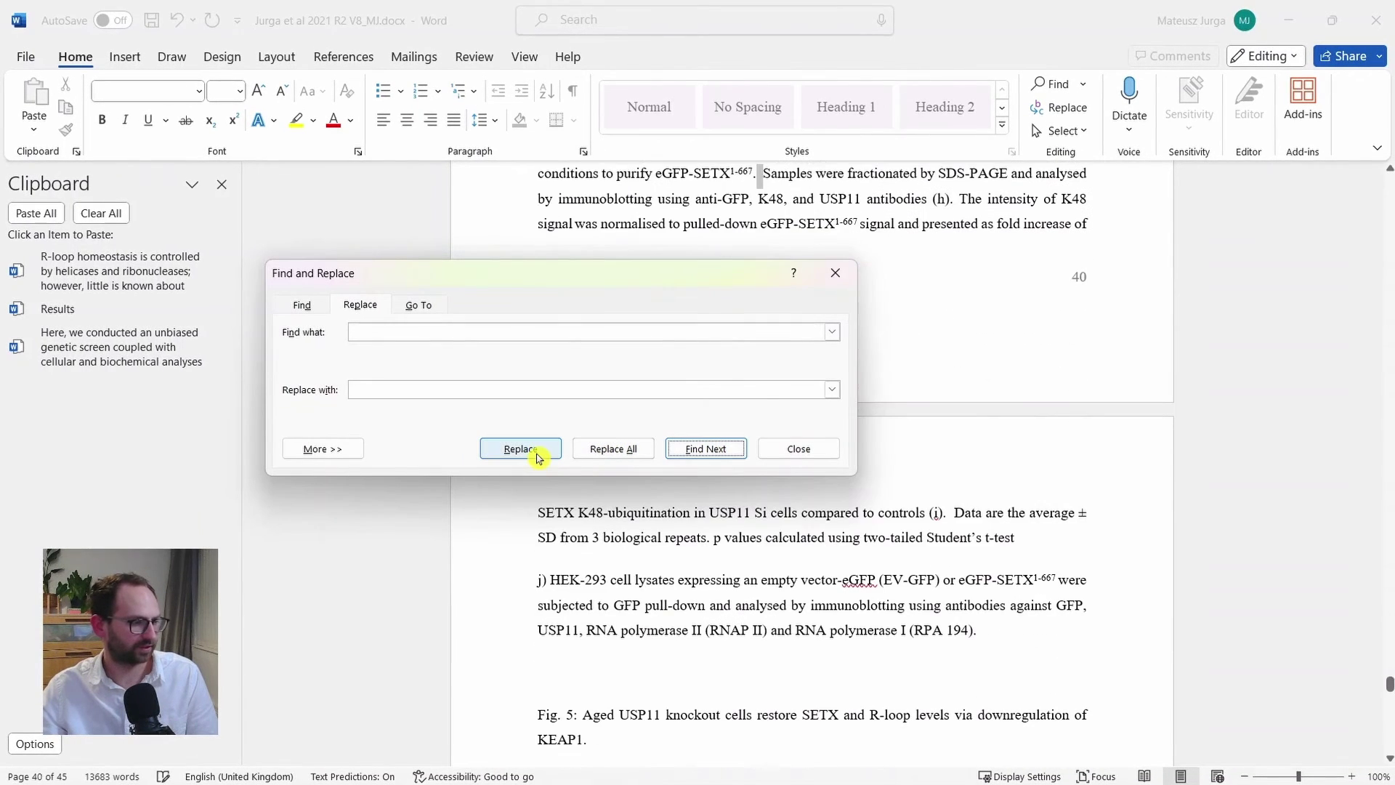
{"action": "left_click", "coordinate": [617, 456]}
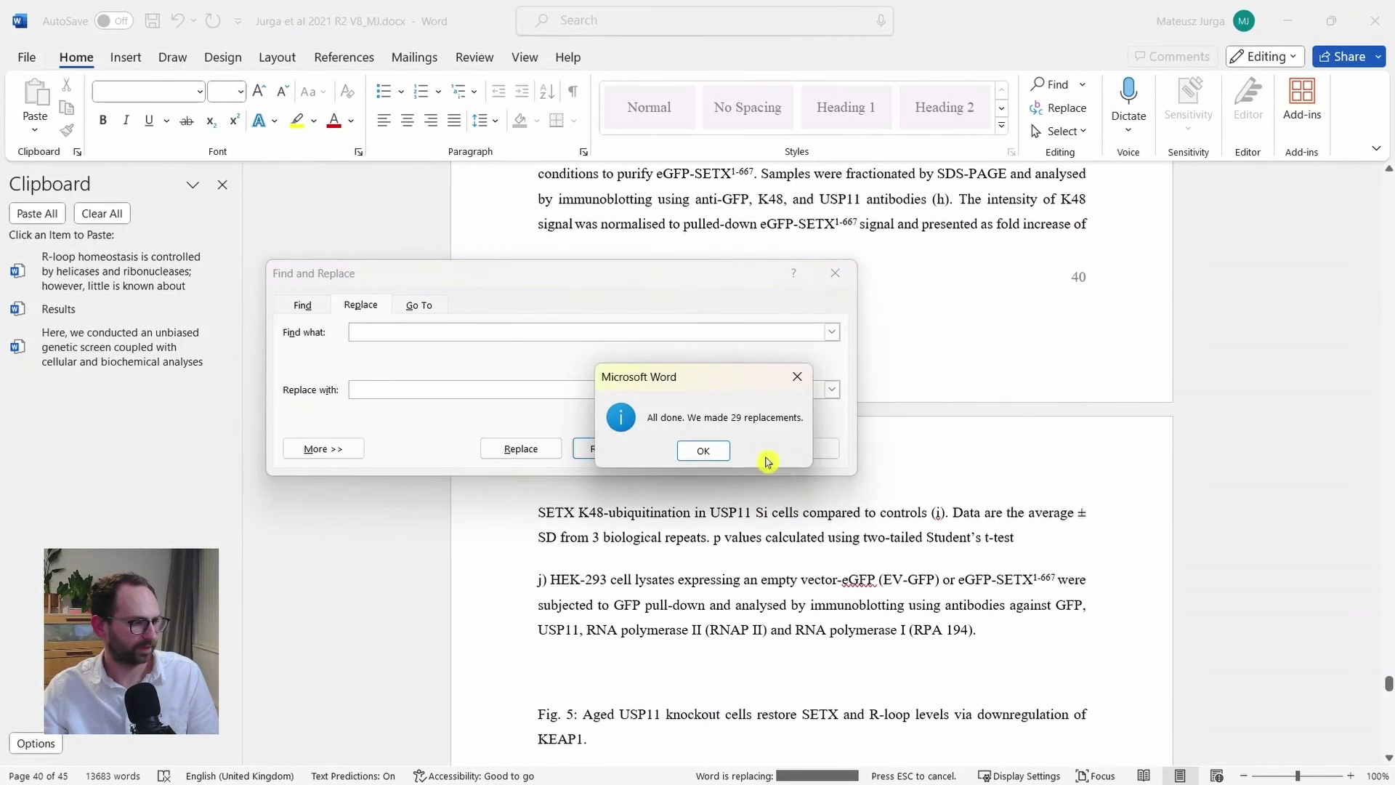
{"action": "left_click", "coordinate": [702, 449]}
{"action": "left_click", "coordinate": [772, 449]}
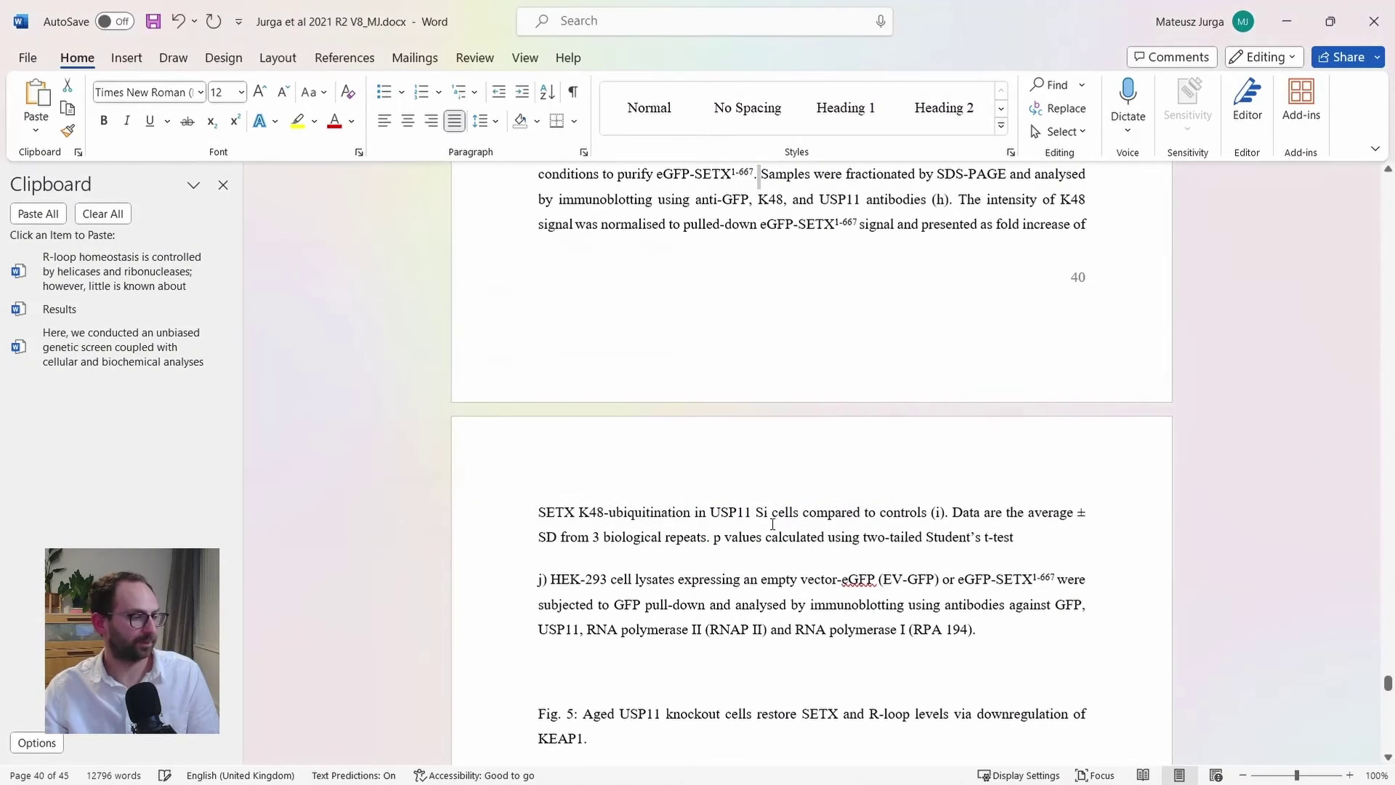
Step: Replace the hyphen in the line-ending "K48-ubiquitination" in the Abstract with a nonbreaking hyphen
{"action": "scroll", "coordinate": [784, 534], "scroll_direction": "up", "scroll_amount": 5}
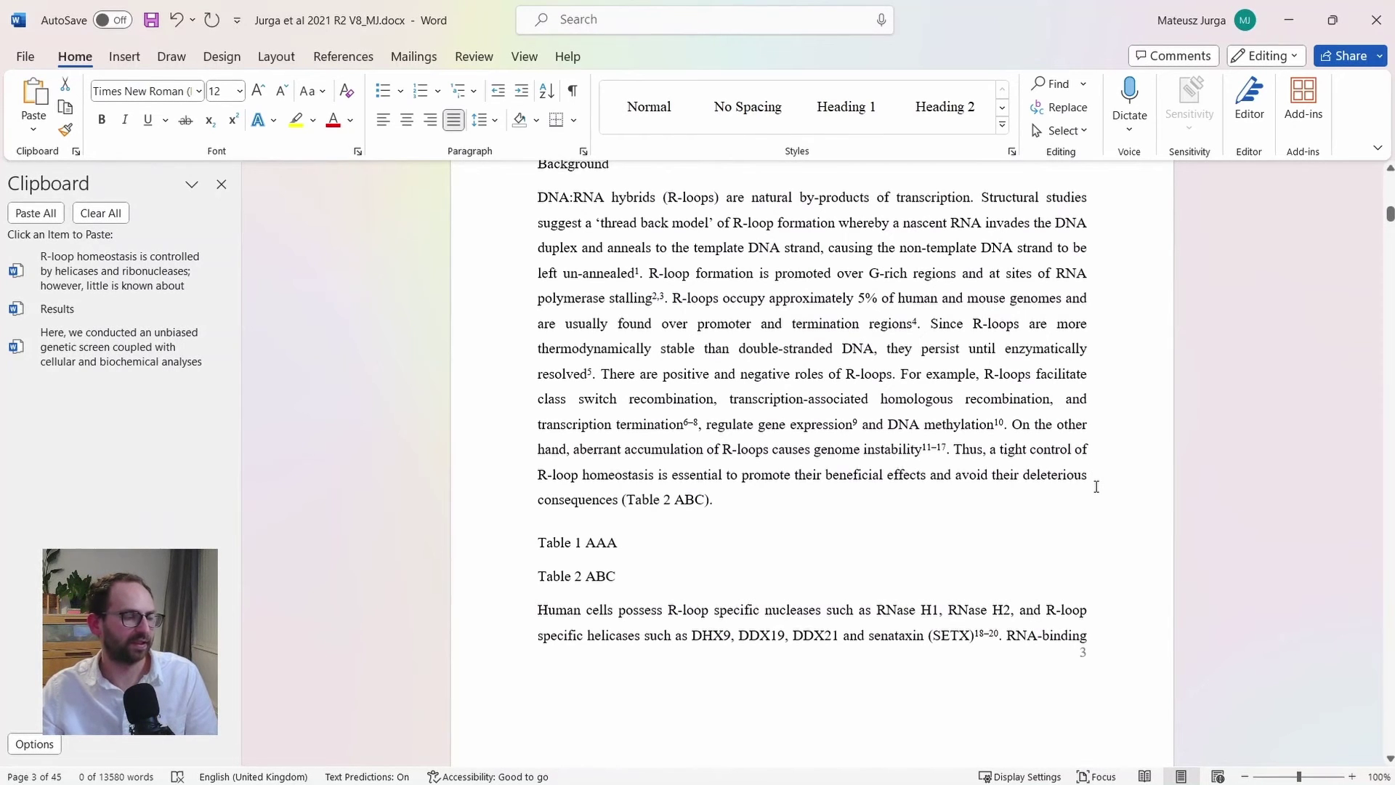
{"action": "scroll", "coordinate": [1101, 486], "scroll_direction": "up", "scroll_amount": 15}
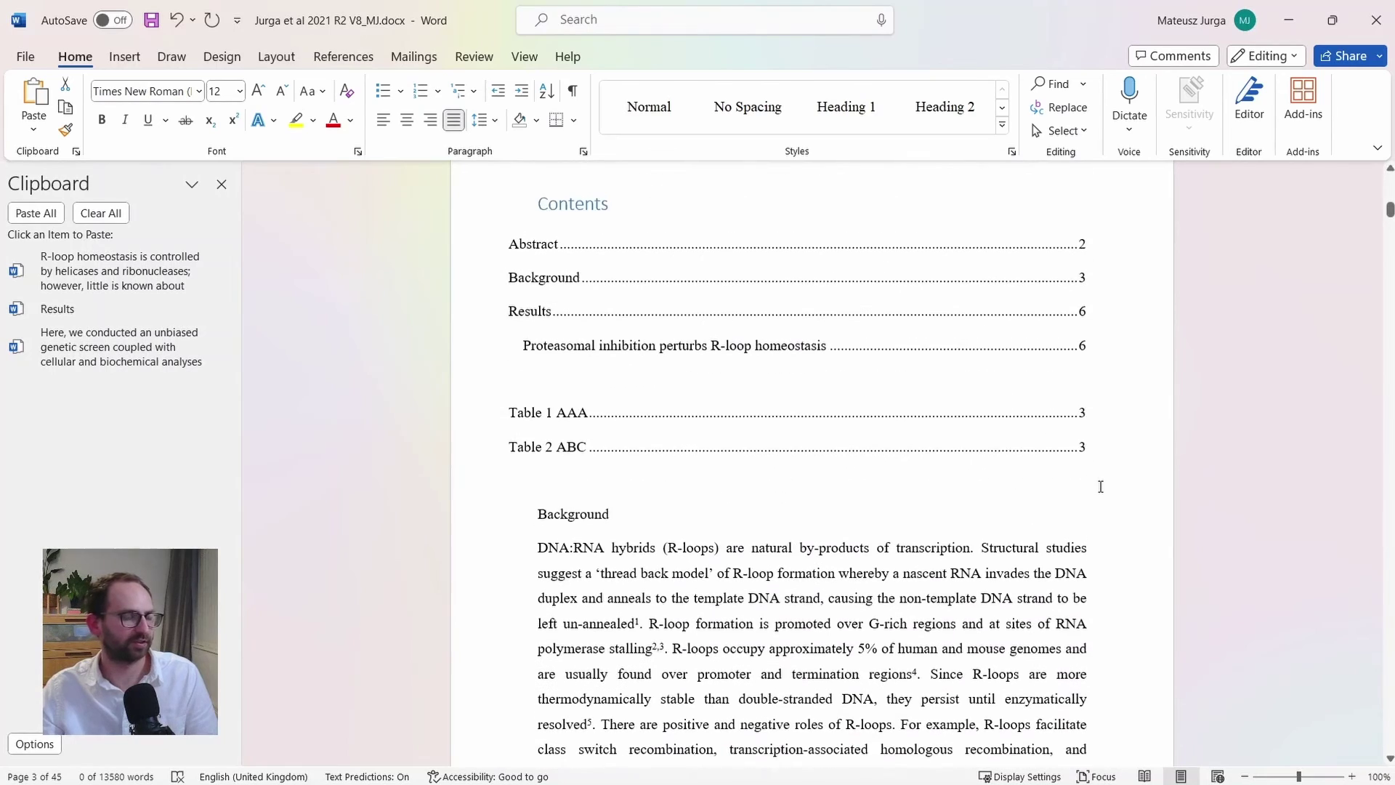
{"action": "scroll", "coordinate": [1101, 486], "scroll_direction": "up", "scroll_amount": 5}
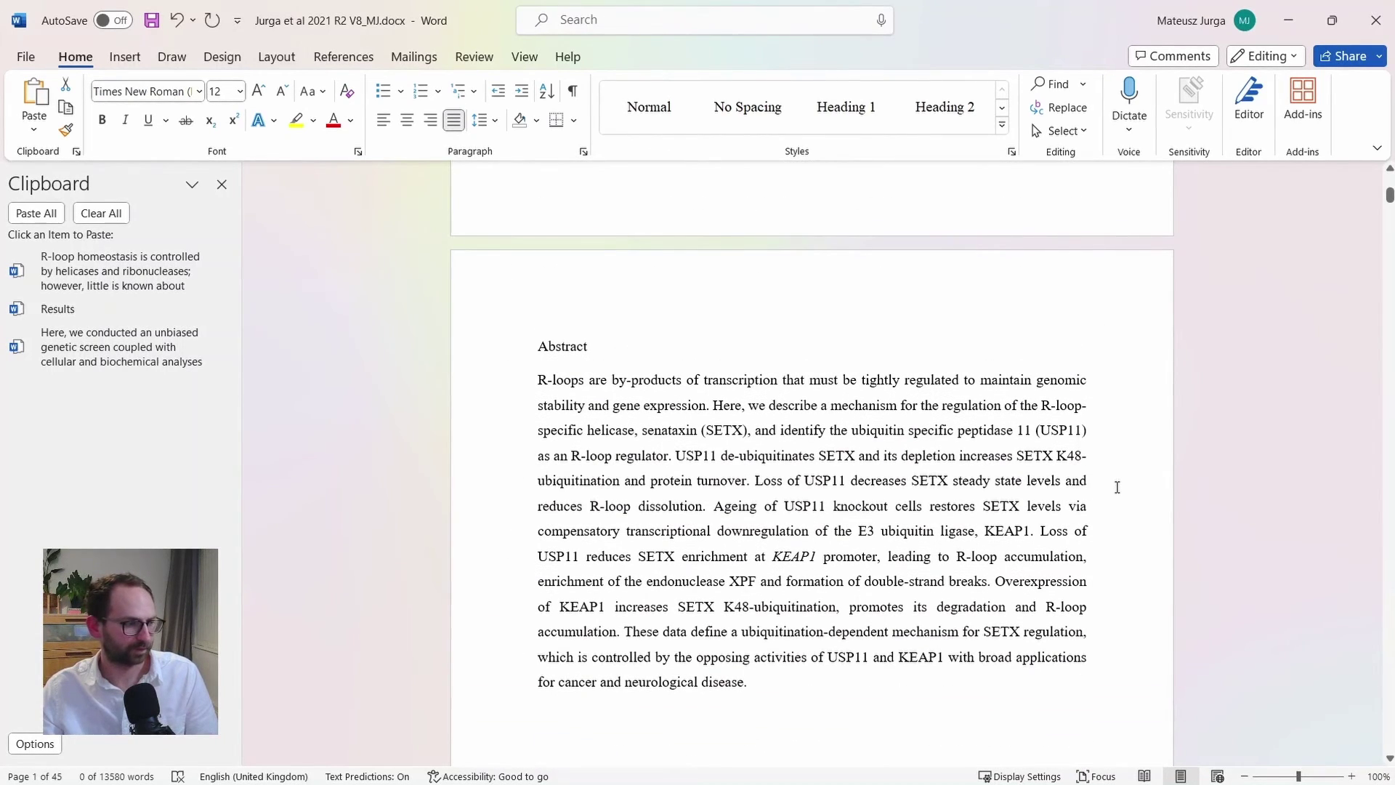
{"action": "left_click", "coordinate": [1084, 455]}
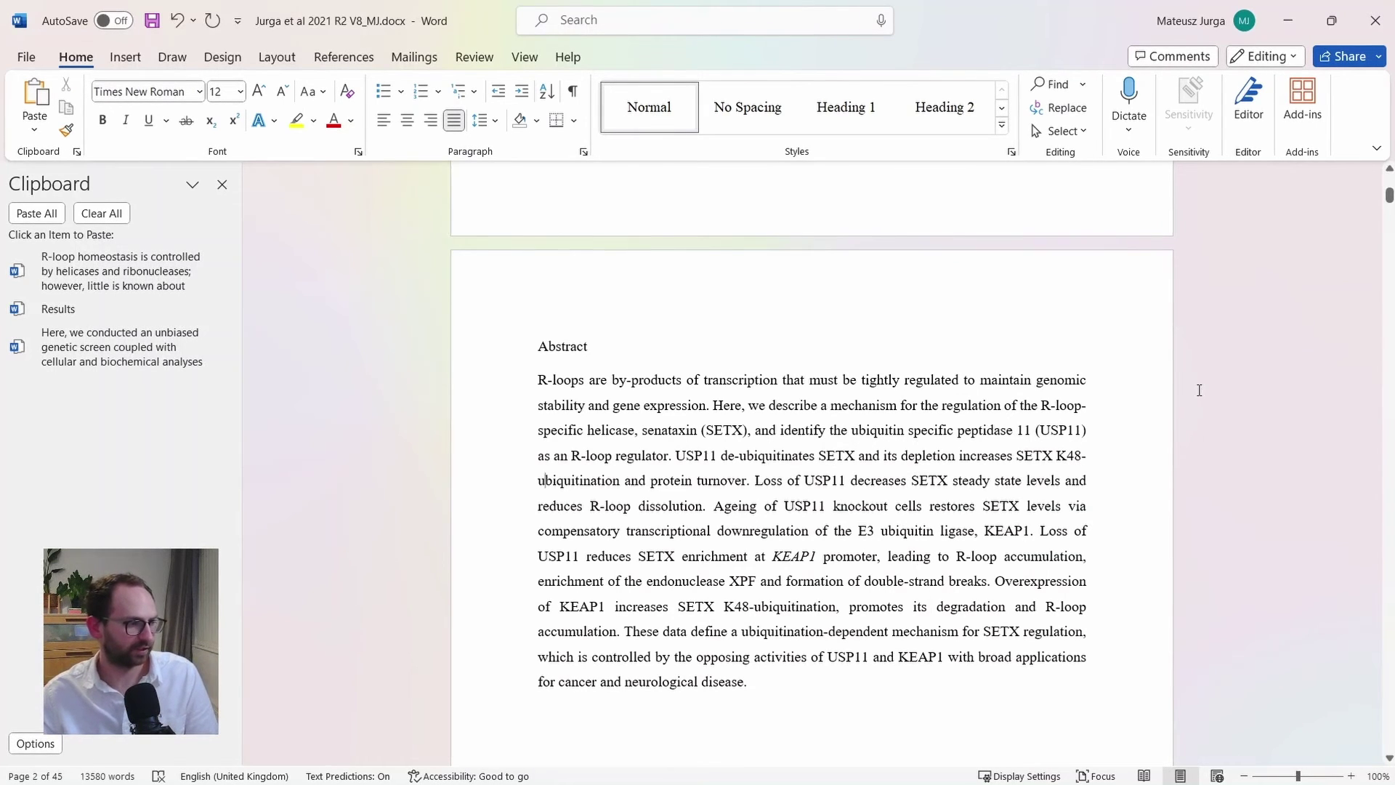
{"action": "key", "text": "Left"}
{"action": "key", "text": "Left"}
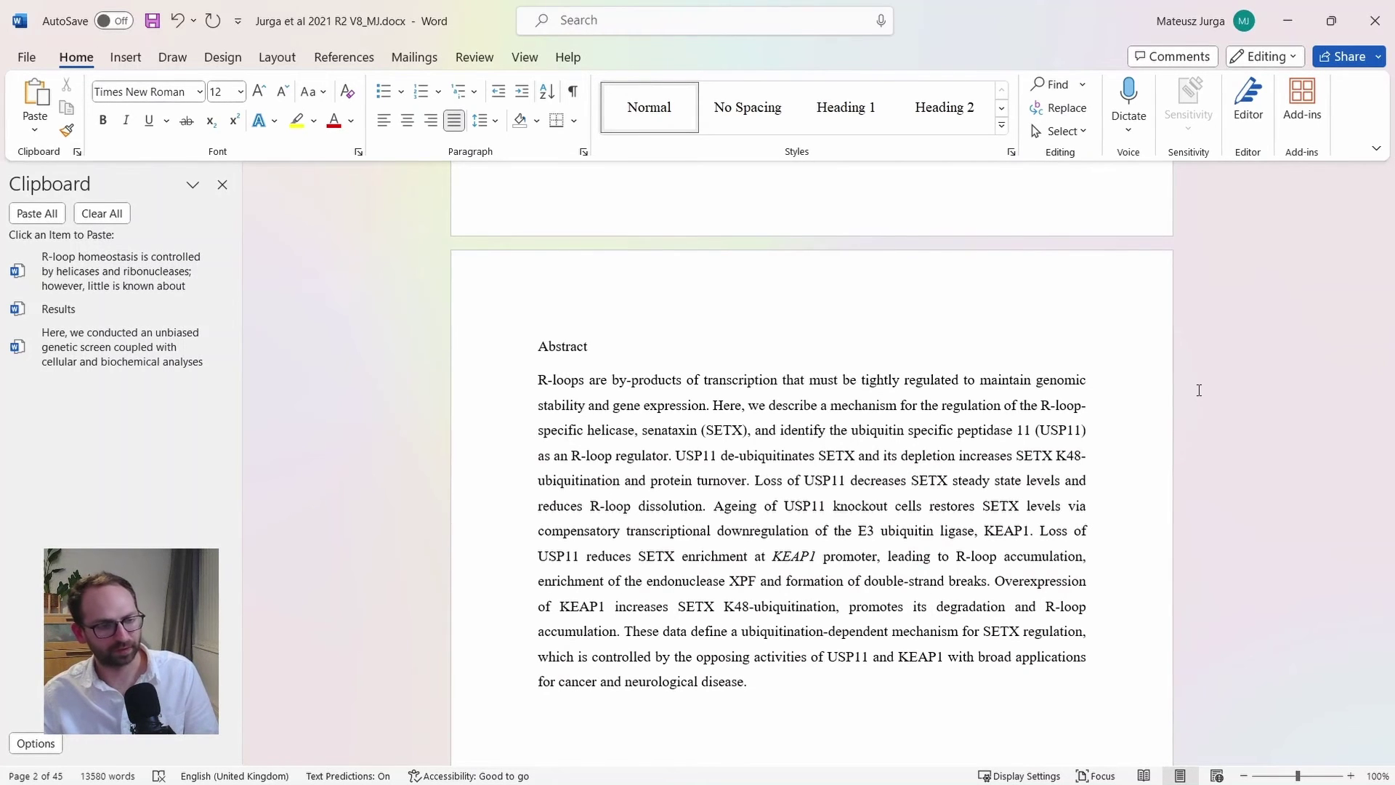
{"action": "key", "text": "shift+Right"}
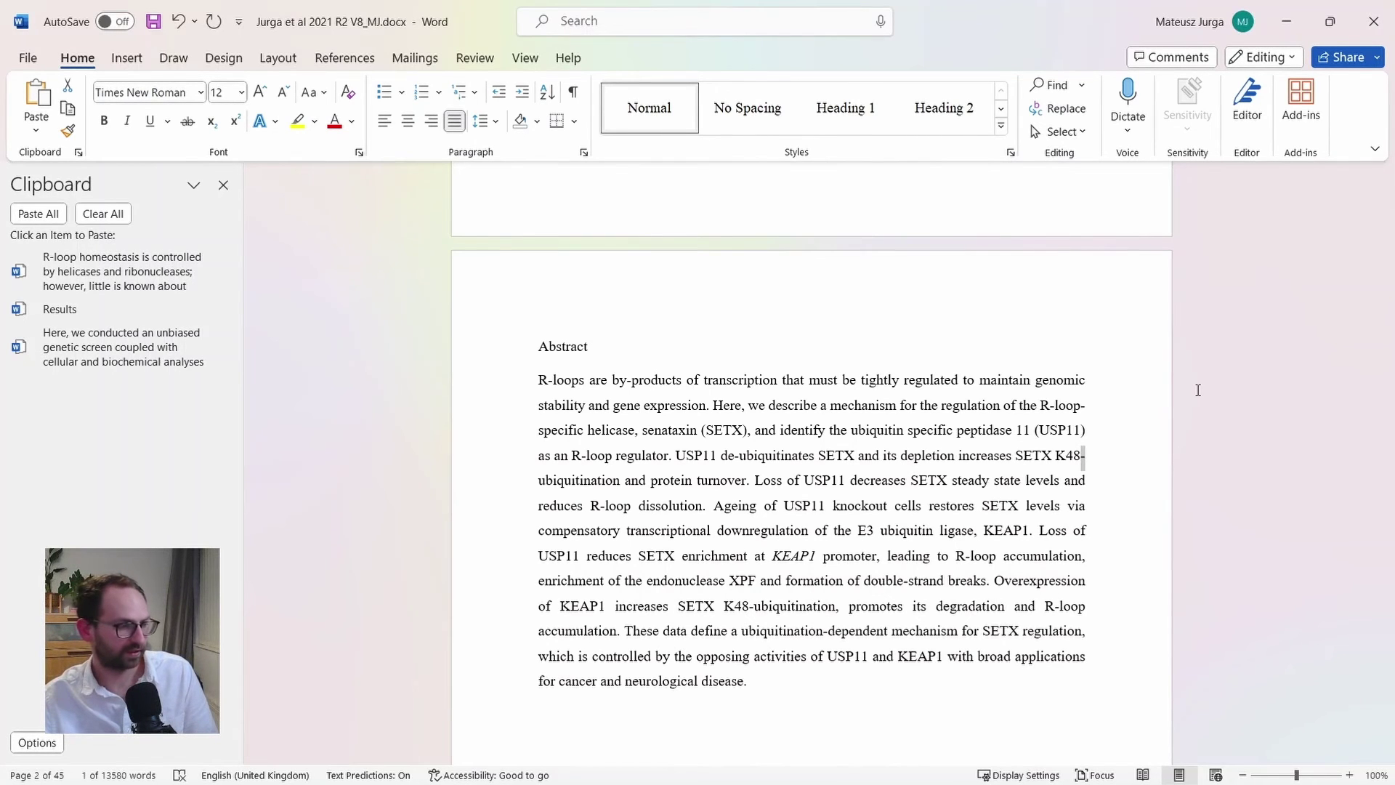
{"action": "key", "text": "ctrl+shift+minus"}
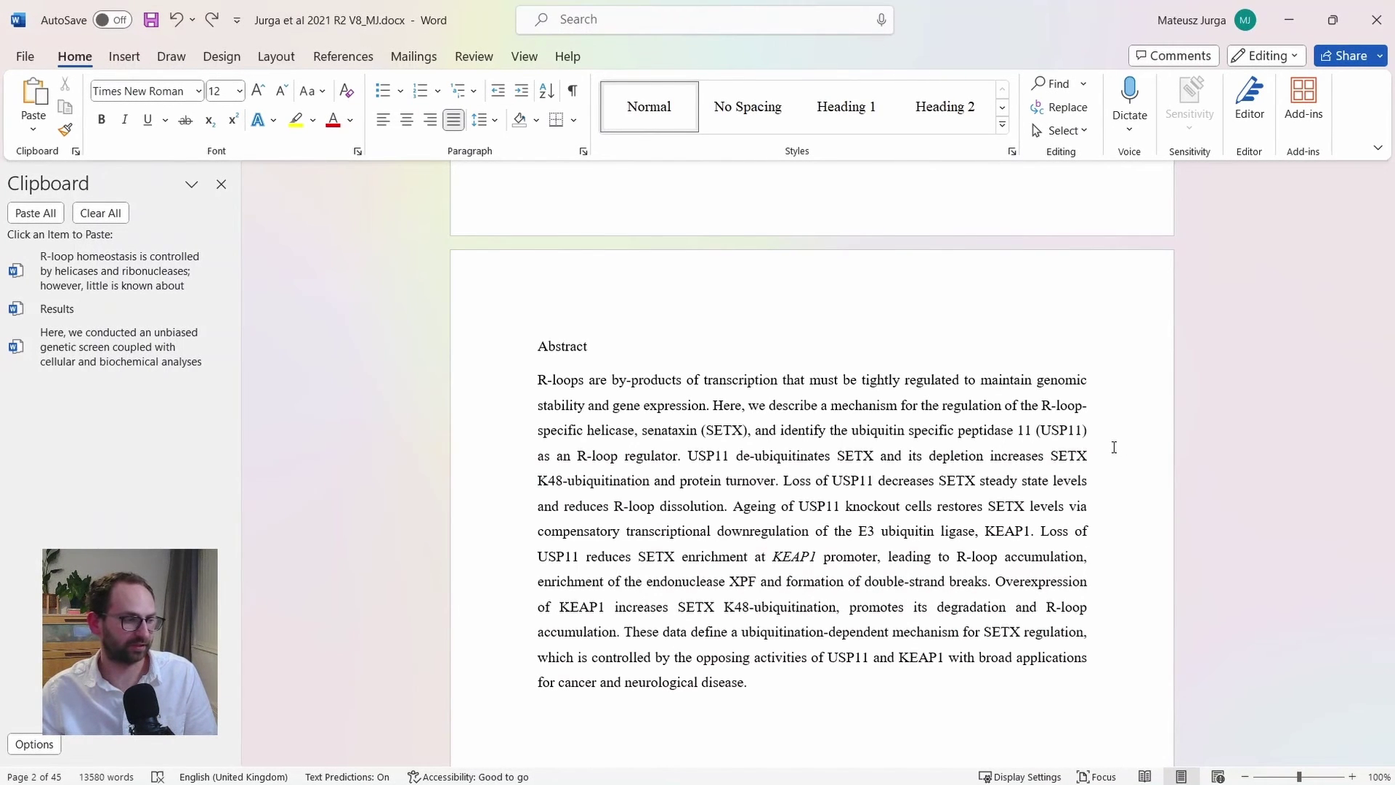
Step: Replace the spaces on both sides of "SETX" in "increases SETX K48-ubiquitination" with nonbreaking spaces, with the formatting marks shown
{"action": "key", "text": "shift+Right"}
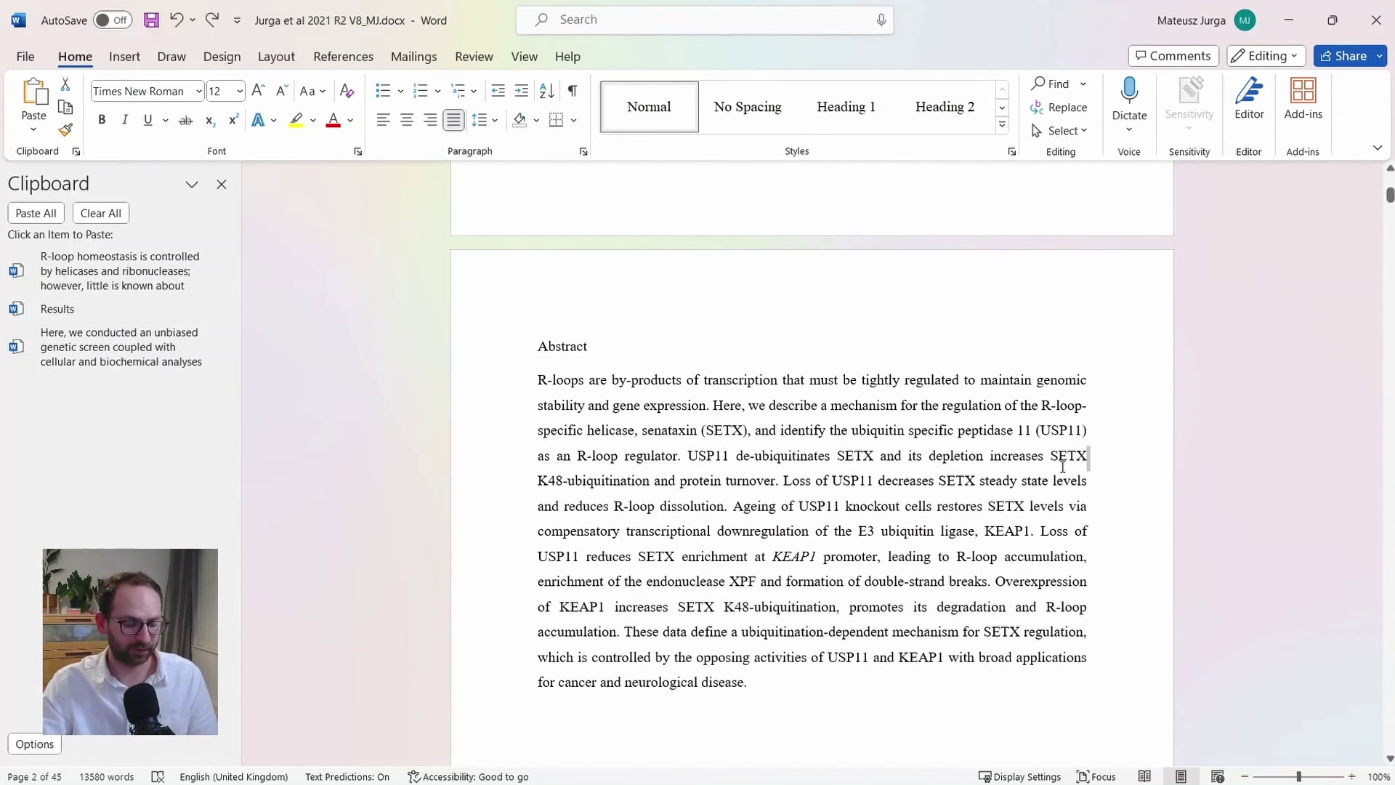
{"action": "key", "text": "ctrl+shift+space"}
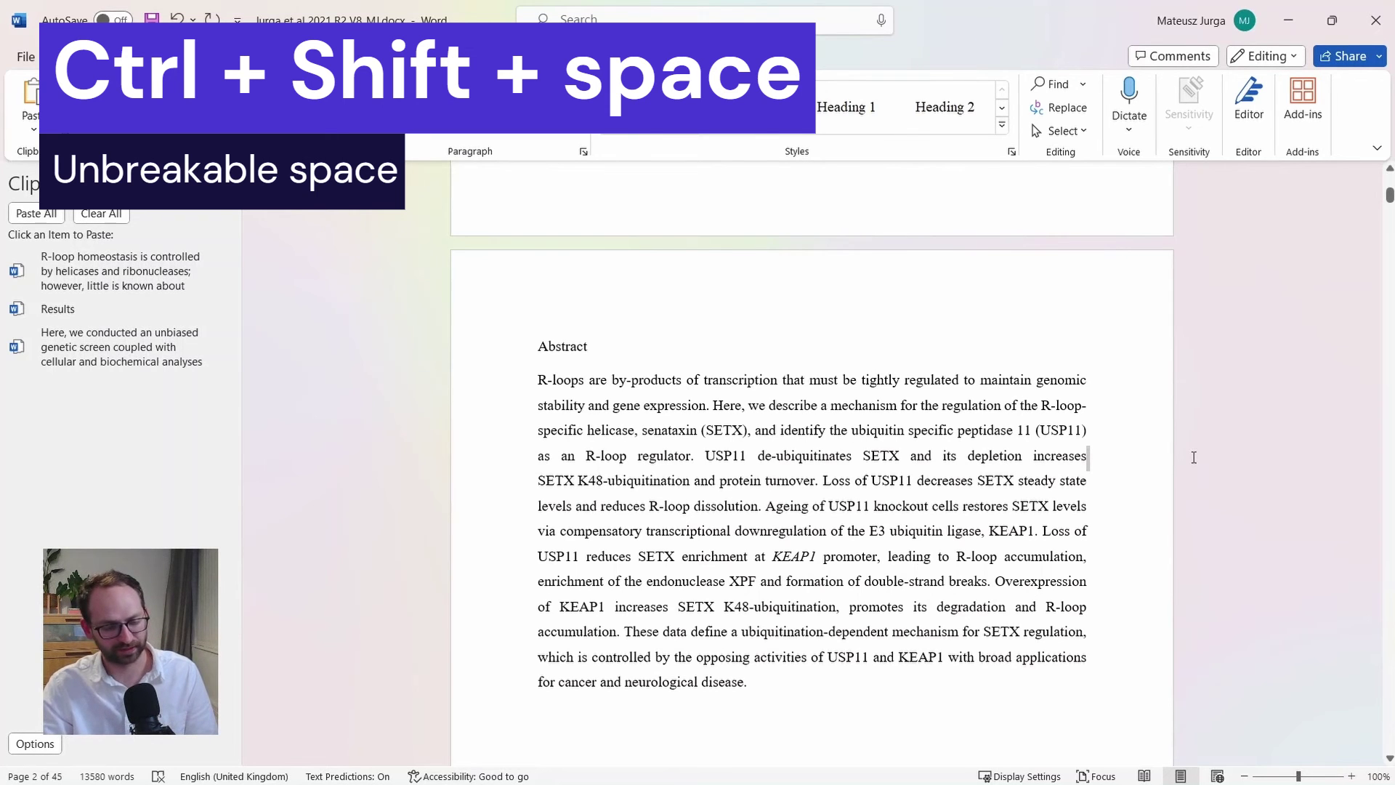
{"action": "key", "text": "ctrl+shift+space"}
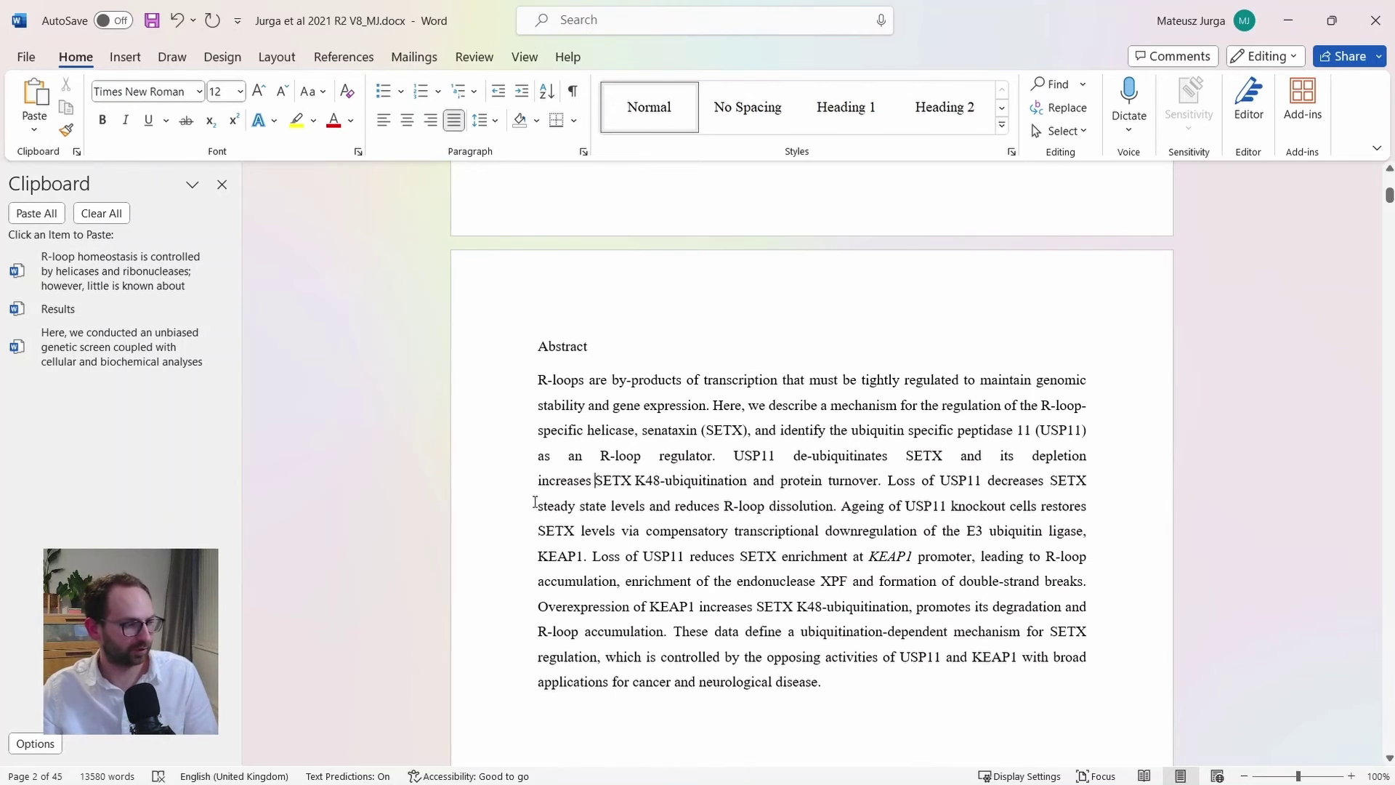
{"action": "left_click", "coordinate": [574, 93]}
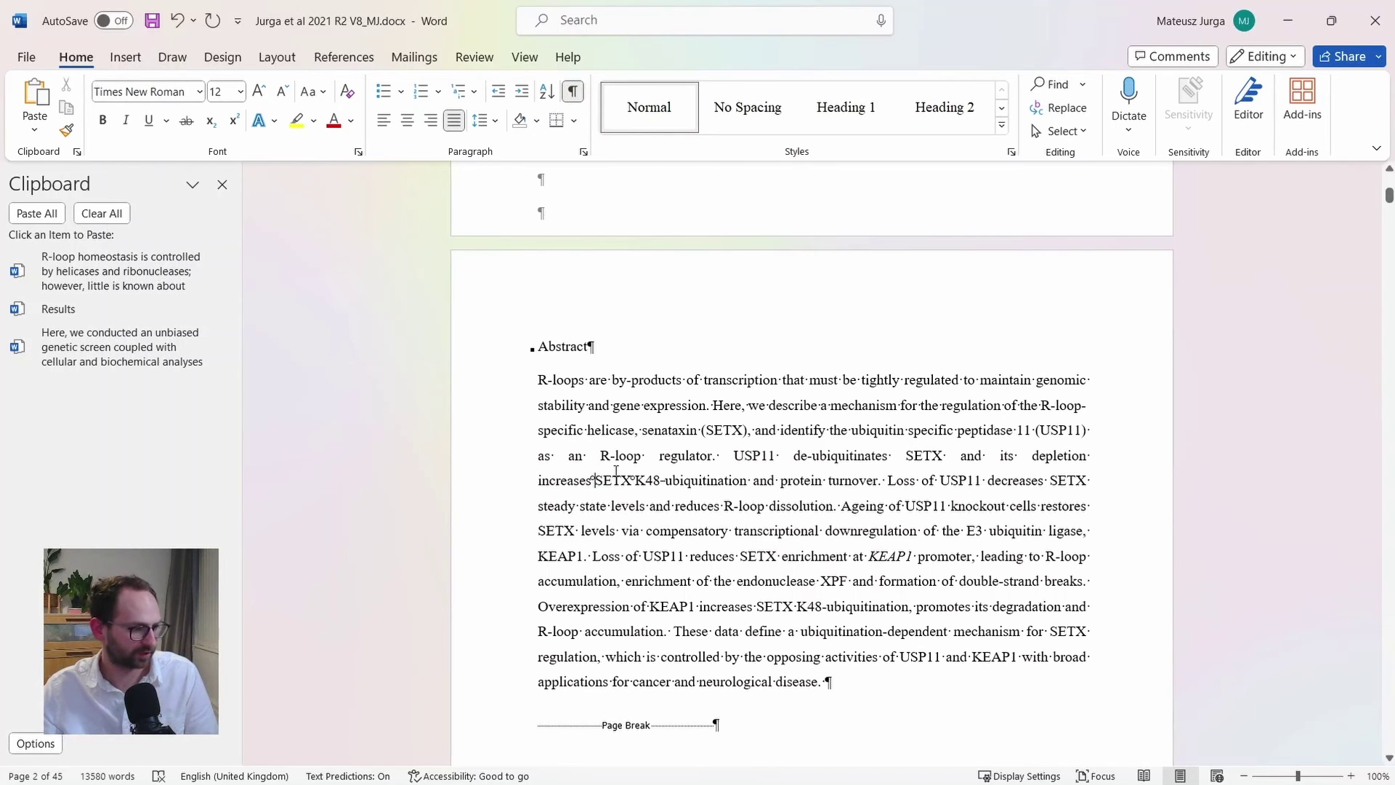
{"action": "key", "text": "BackSpace"}
{"action": "key", "text": "ctrl+shift+space"}
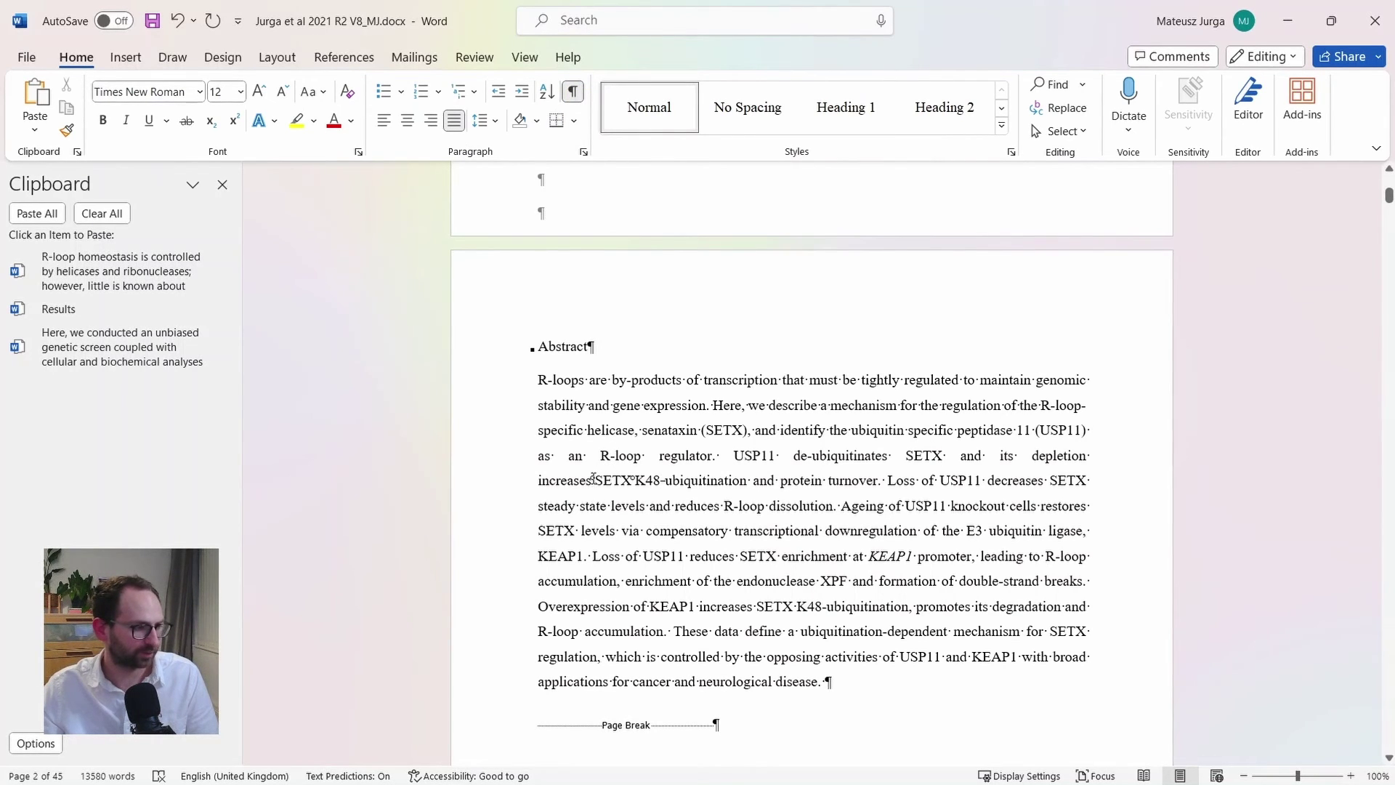
Step: Examine the nonbreaking-space marks in "increases SETX K48" in the Abstract and hide the formatting marks
{"action": "left_click_drag", "start_coordinate": [595, 479], "coordinate": [591, 479]}
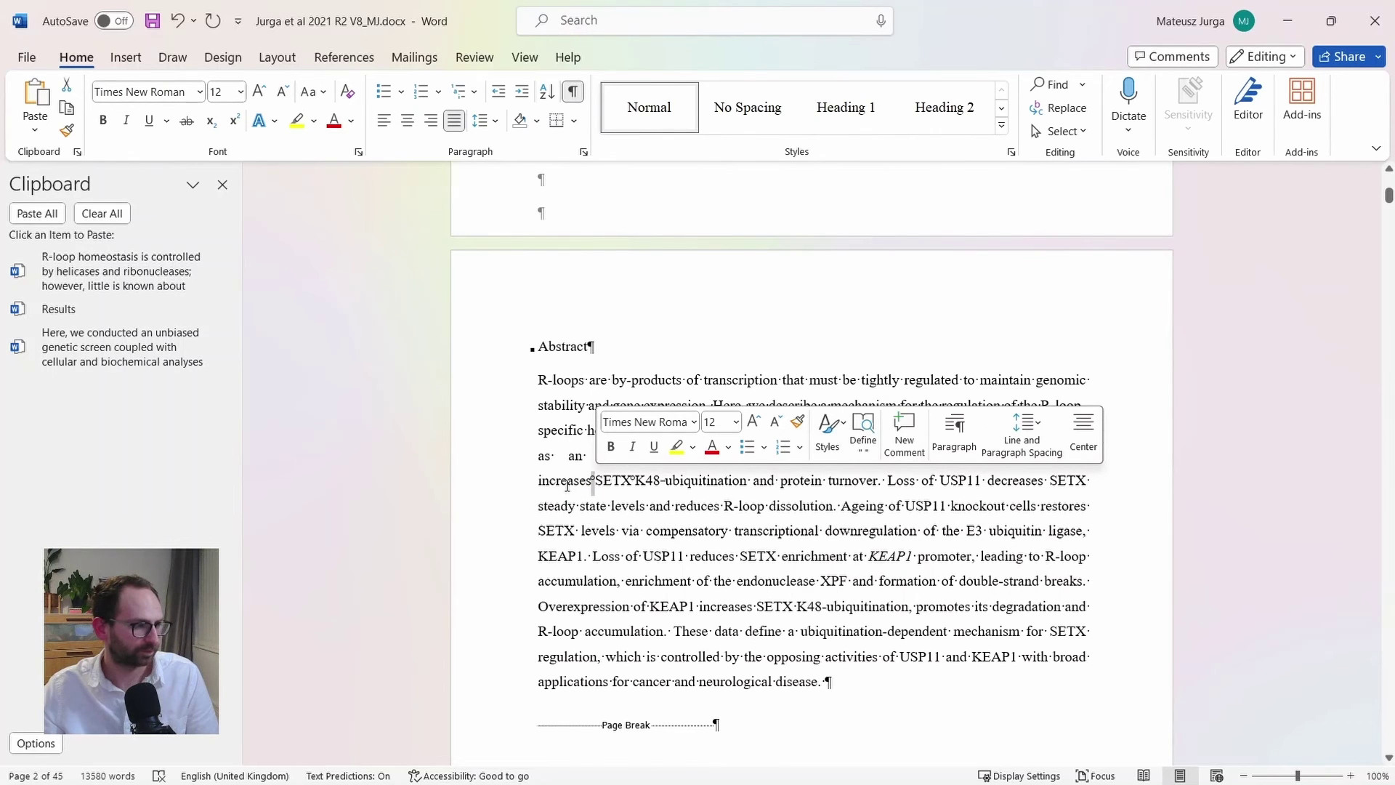
{"action": "left_click", "coordinate": [634, 481]}
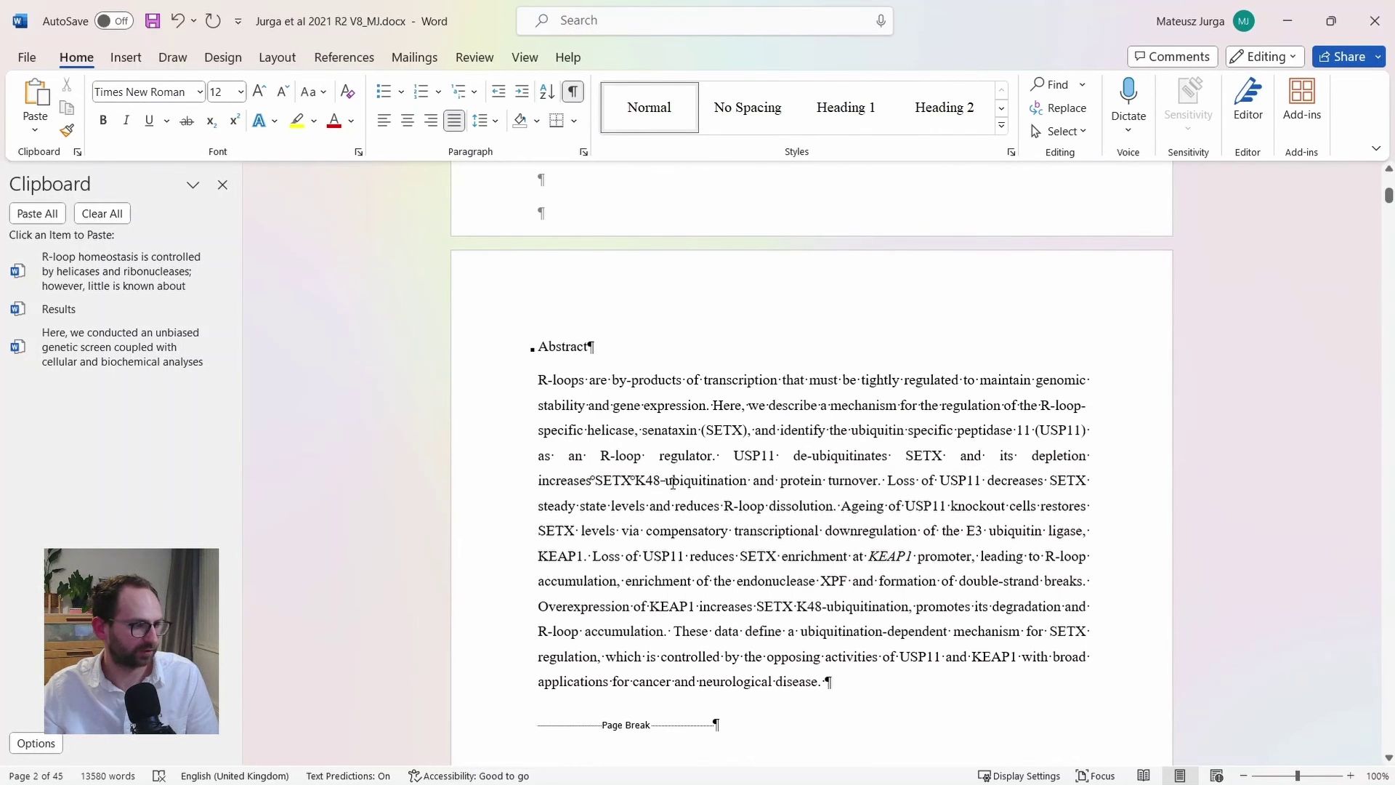
{"action": "left_click", "coordinate": [749, 480]}
{"action": "left_click", "coordinate": [581, 482]}
{"action": "left_click_drag", "start_coordinate": [605, 481], "coordinate": [661, 481]}
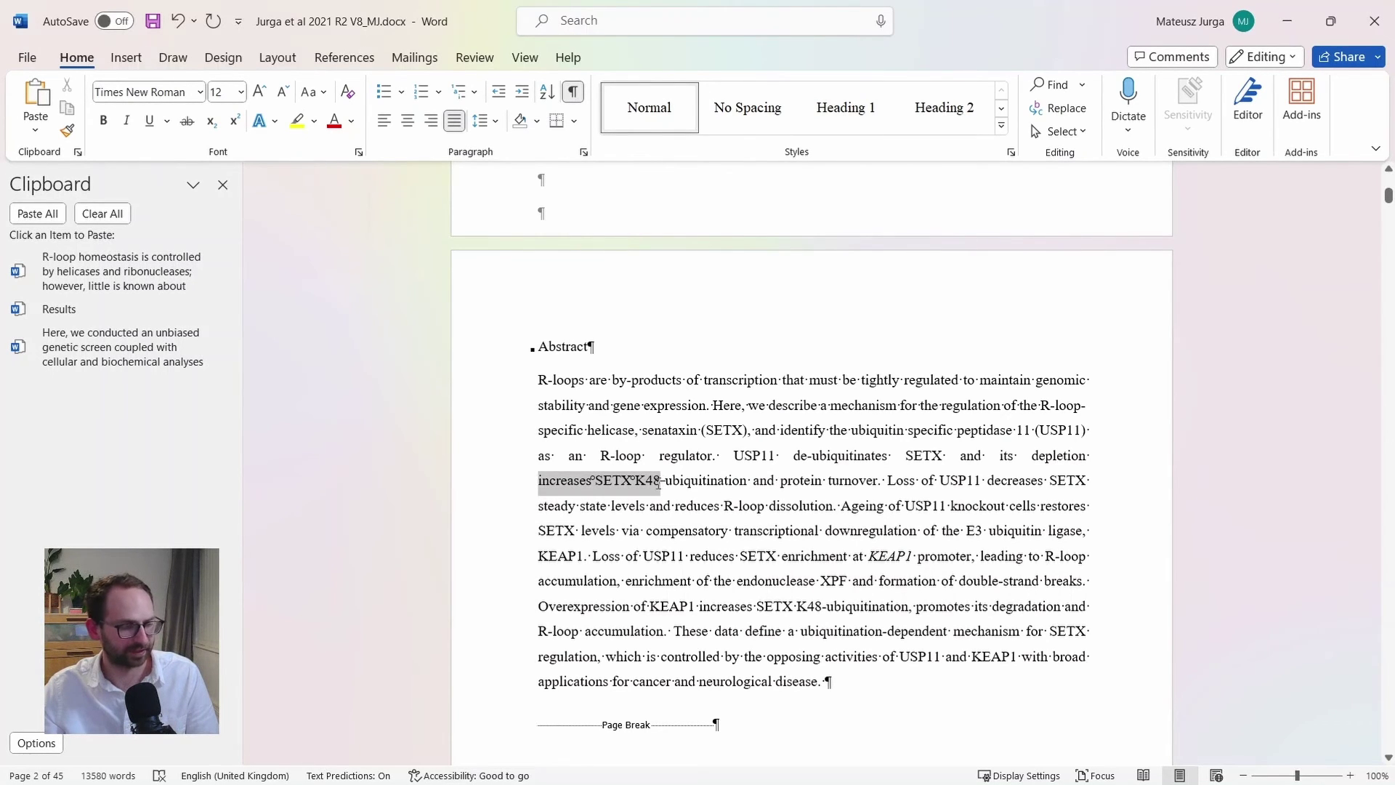
{"action": "left_click", "coordinate": [641, 505]}
{"action": "left_click_drag", "start_coordinate": [551, 480], "coordinate": [660, 481]}
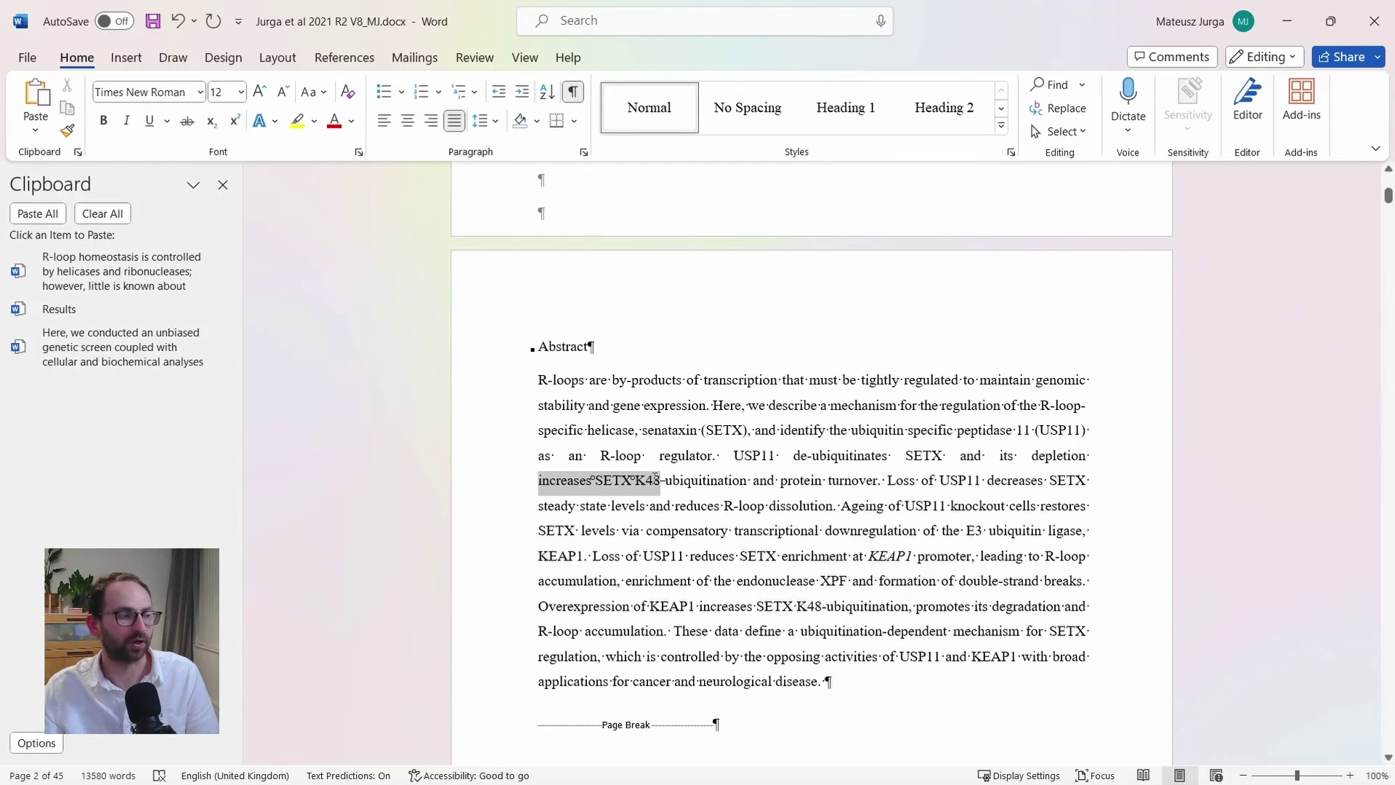
{"action": "left_click", "coordinate": [622, 503]}
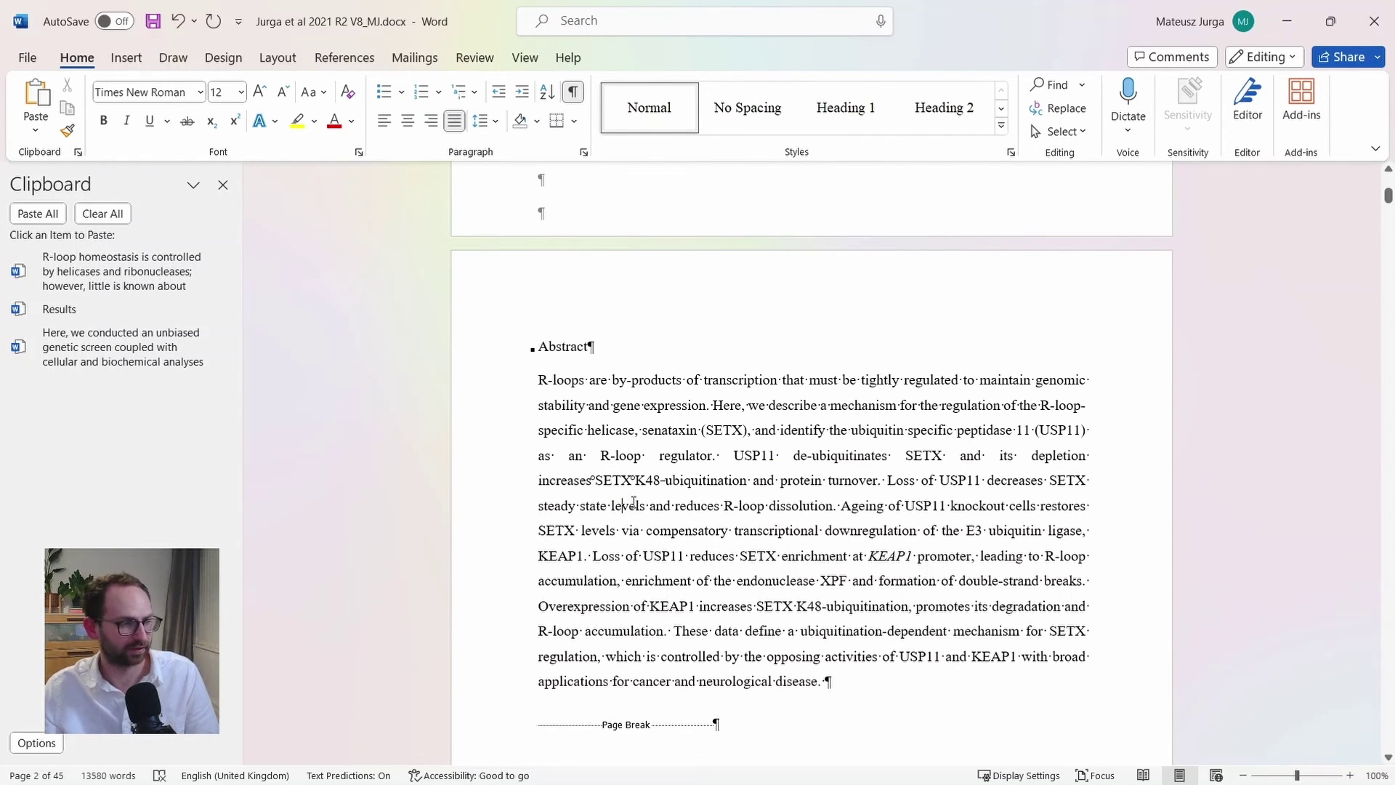
{"action": "left_click", "coordinate": [574, 100]}
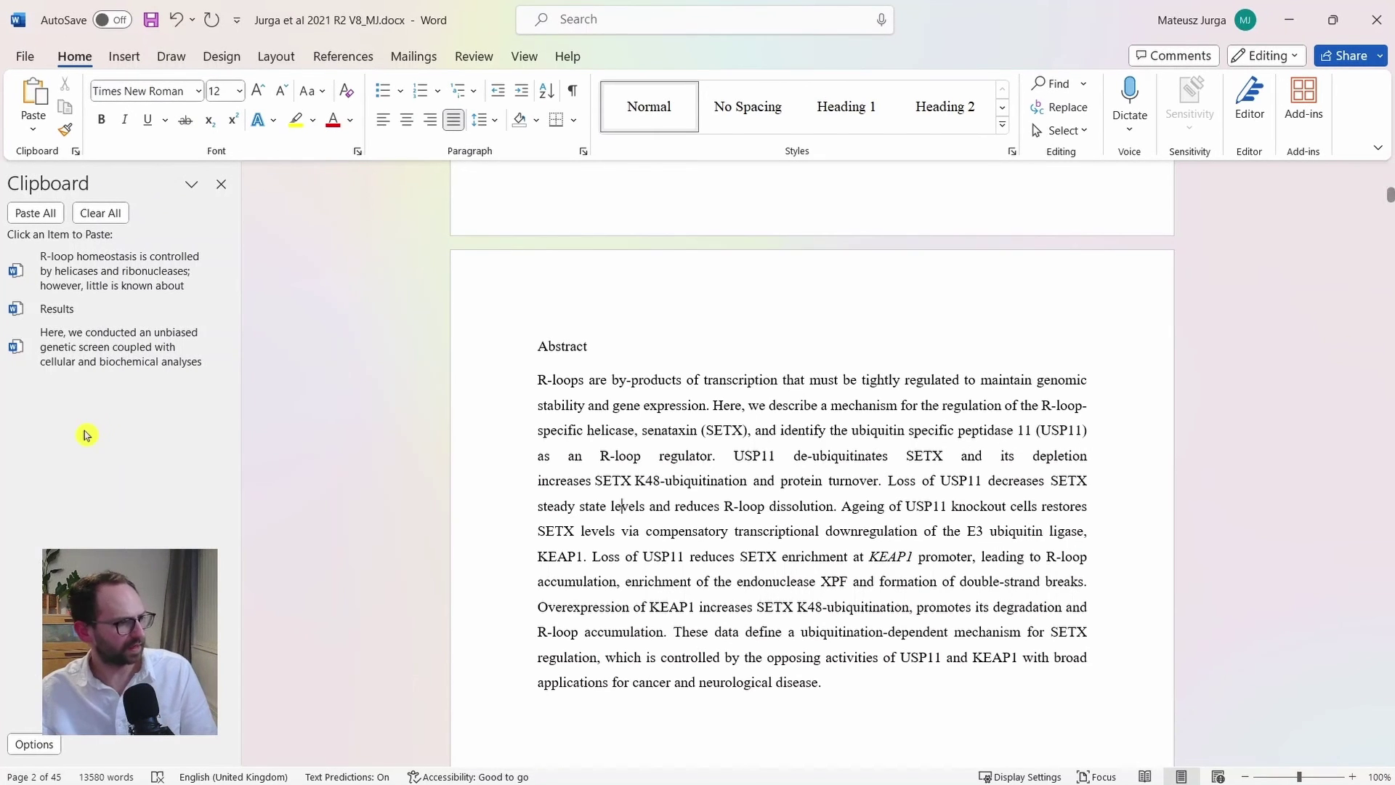
Step: Insert a Mendeley citation at the end of the Abstract, searching by the author's surname and choosing the 2021 paper
{"action": "left_click", "coordinate": [352, 63]}
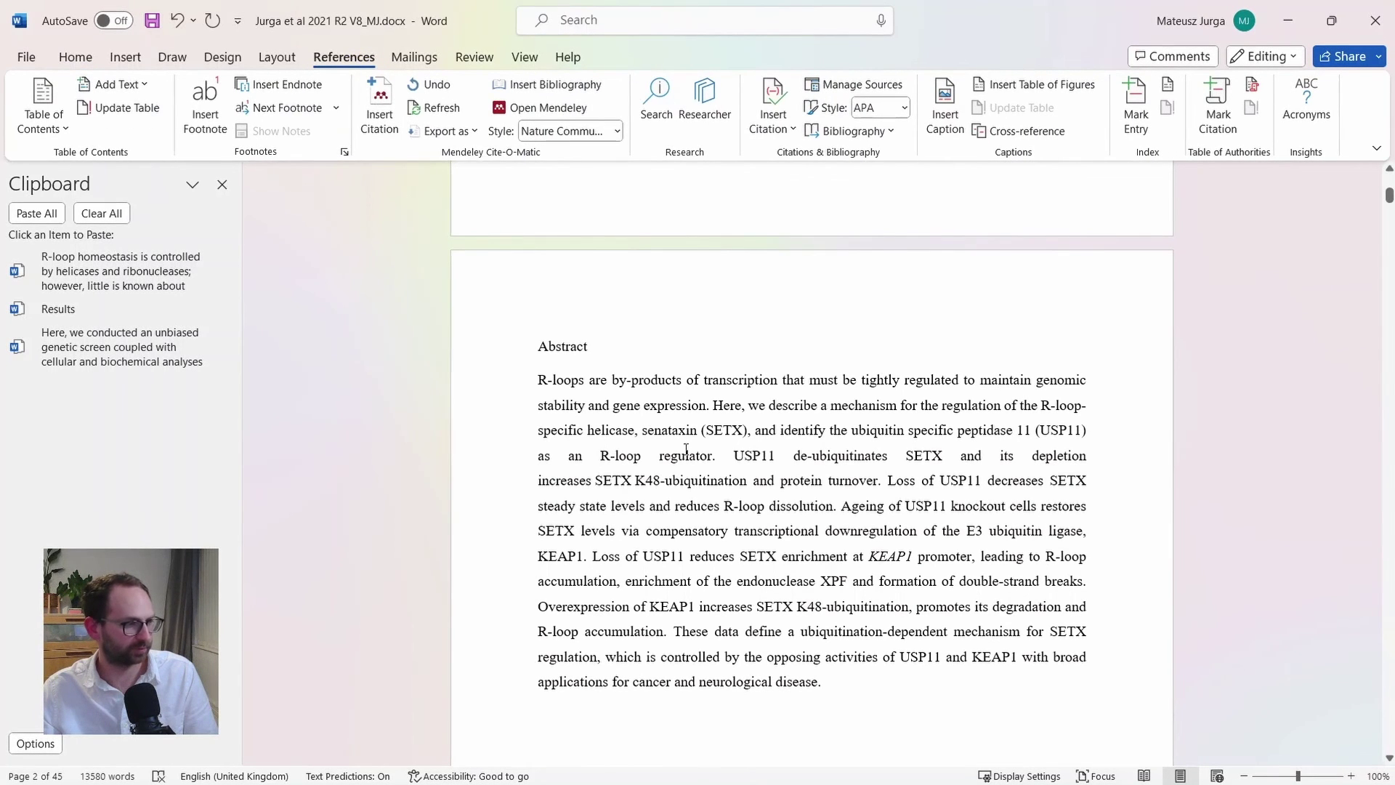
{"action": "scroll", "coordinate": [694, 464], "scroll_direction": "down", "scroll_amount": 1}
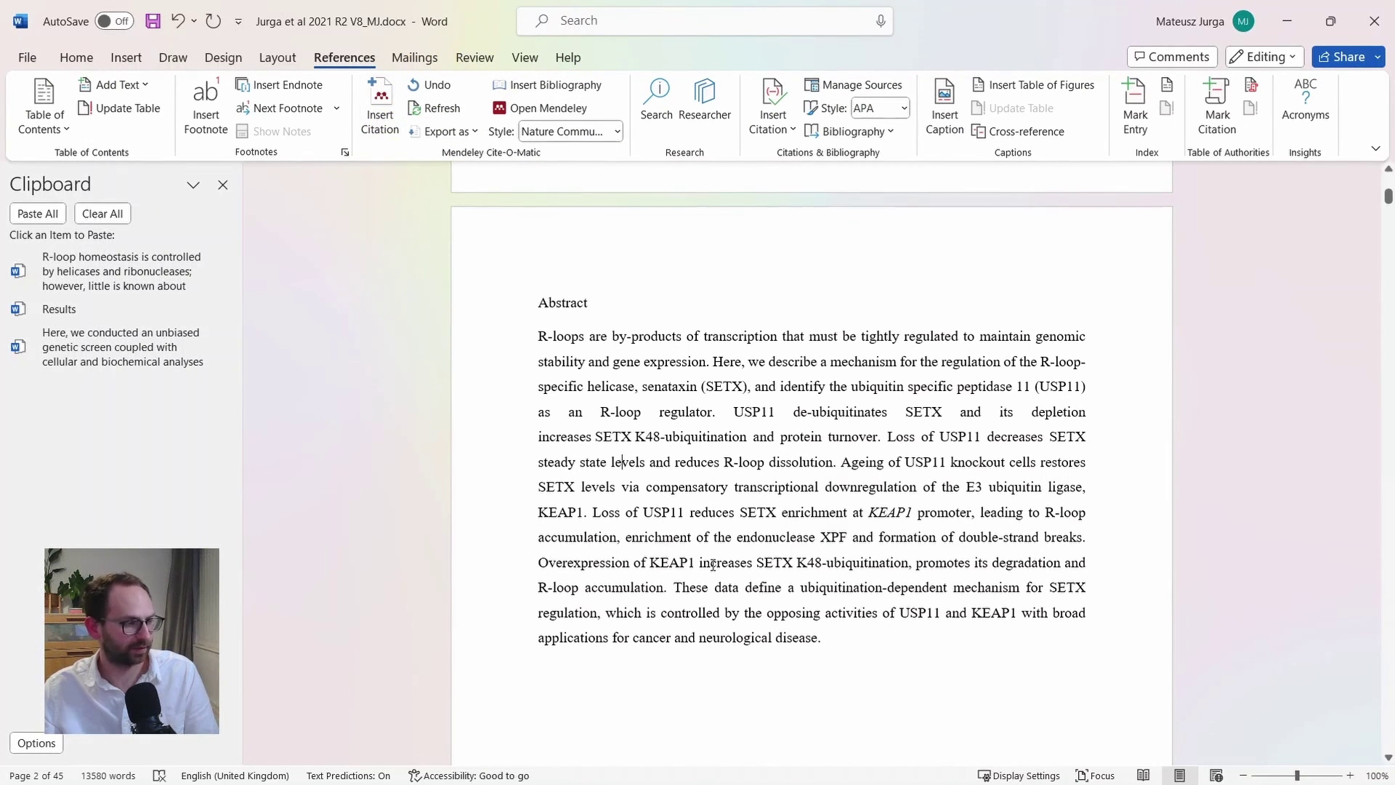
{"action": "left_click", "coordinate": [828, 642]}
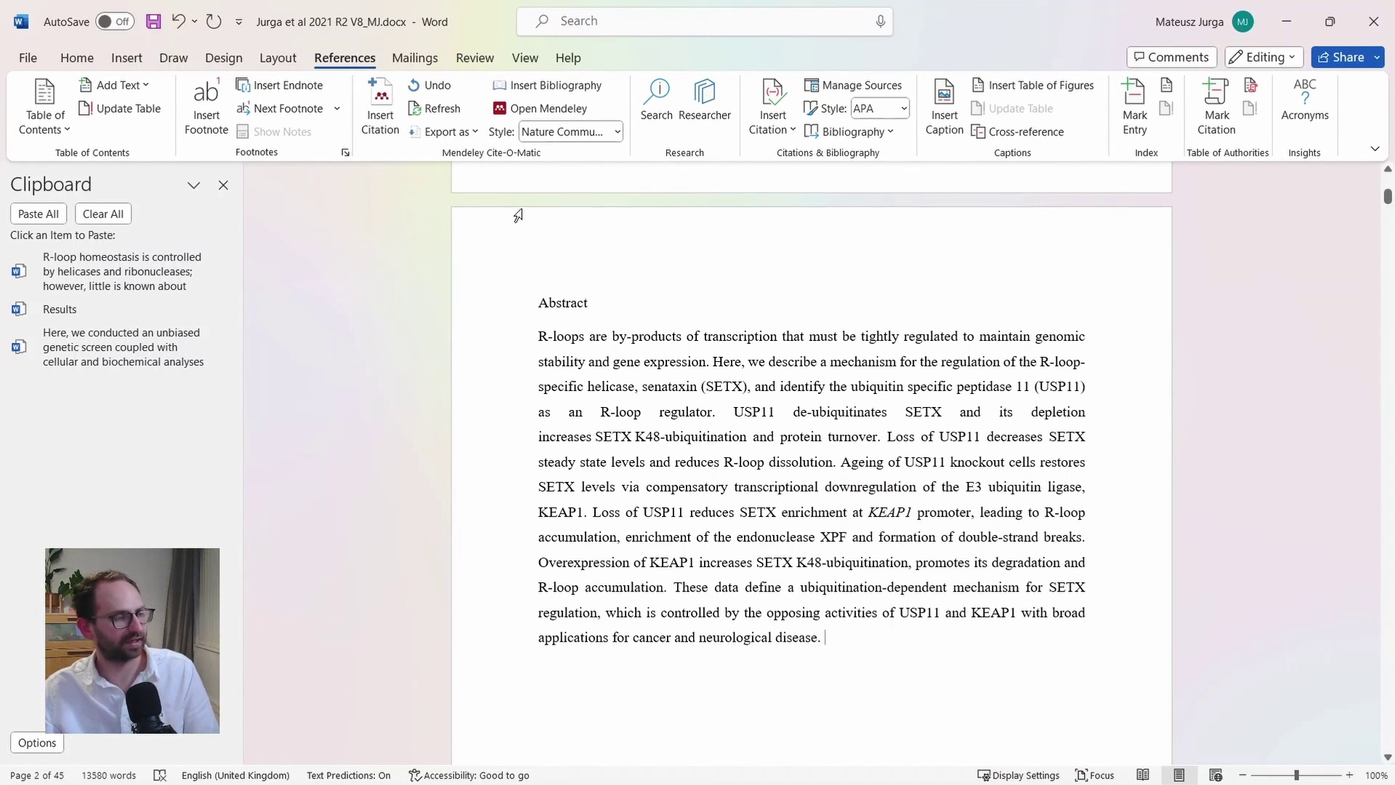
{"action": "left_click", "coordinate": [384, 118]}
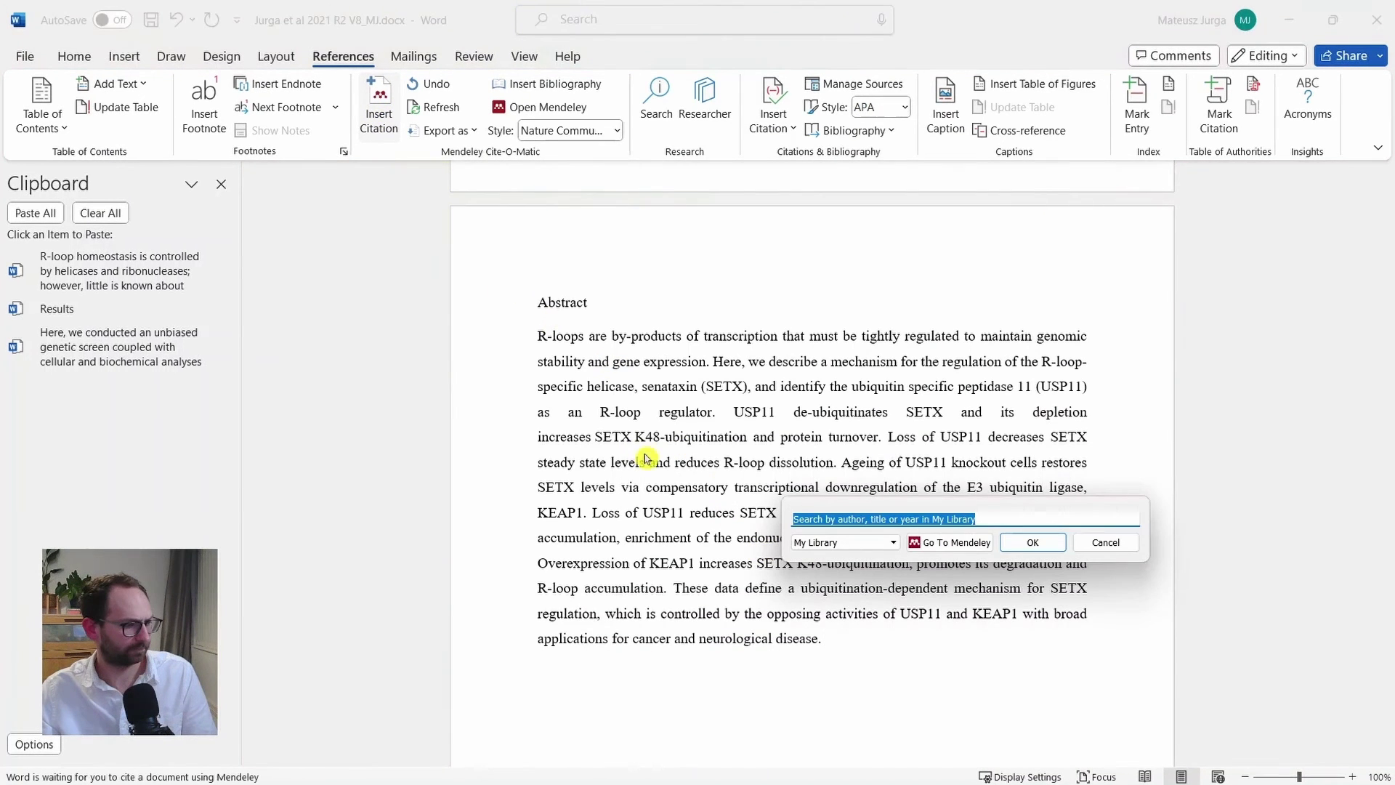
{"action": "left_click_drag", "start_coordinate": [911, 517], "coordinate": [750, 412]}
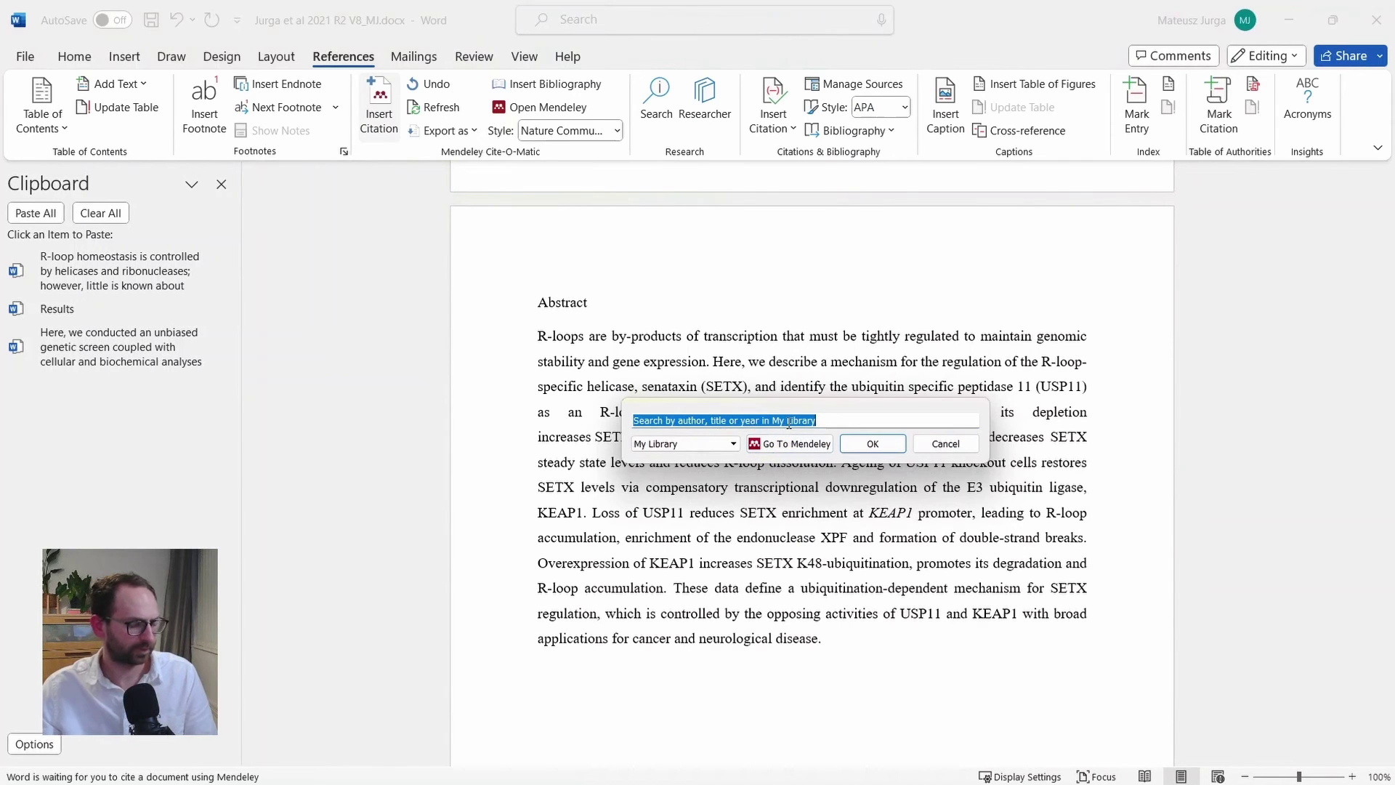
{"action": "type", "text": "jurga"}
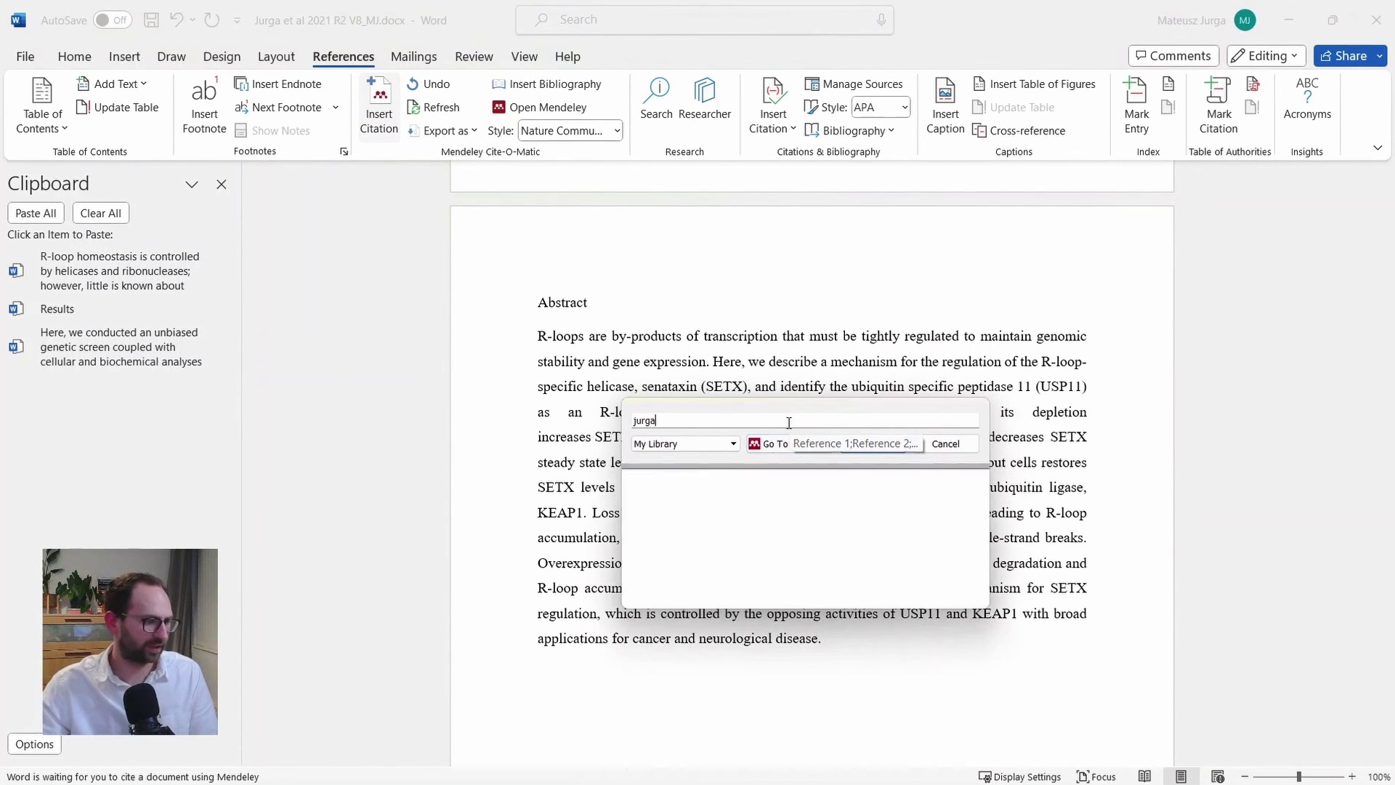
{"action": "left_click", "coordinate": [802, 533]}
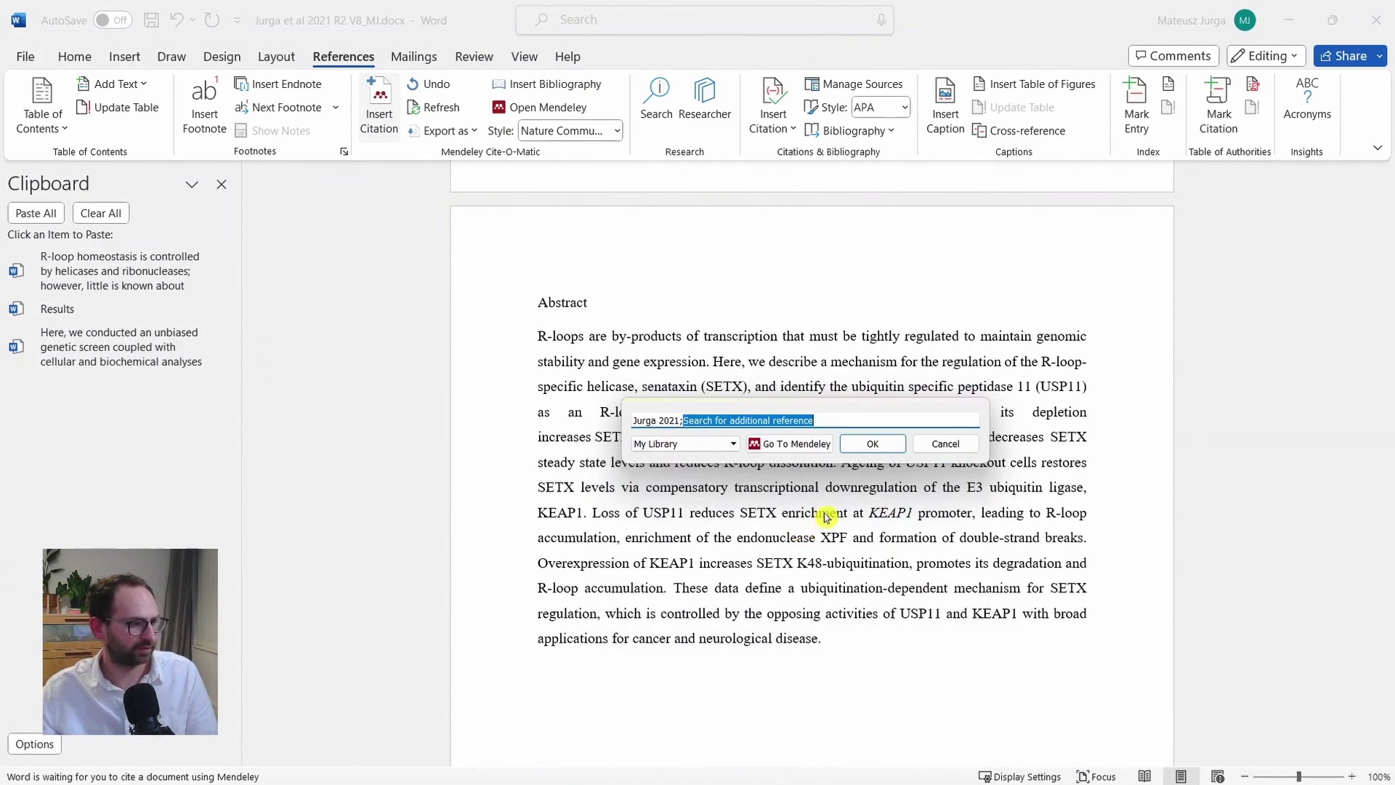
{"action": "left_click", "coordinate": [872, 443]}
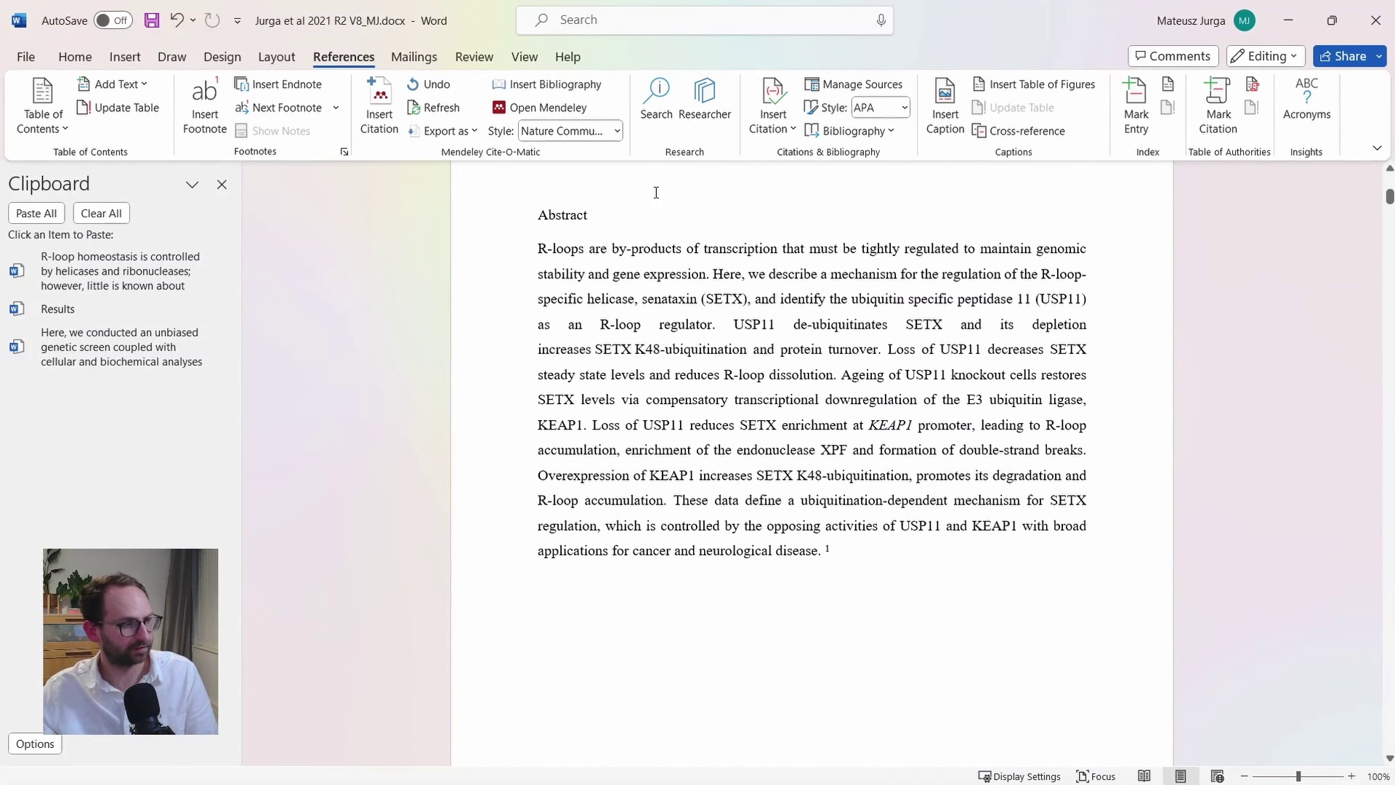
Step: Try the Molecular Cell and Nucleic Acids Research citation styles, and set the Mendeley style to Cell Reports
{"action": "left_click", "coordinate": [618, 132]}
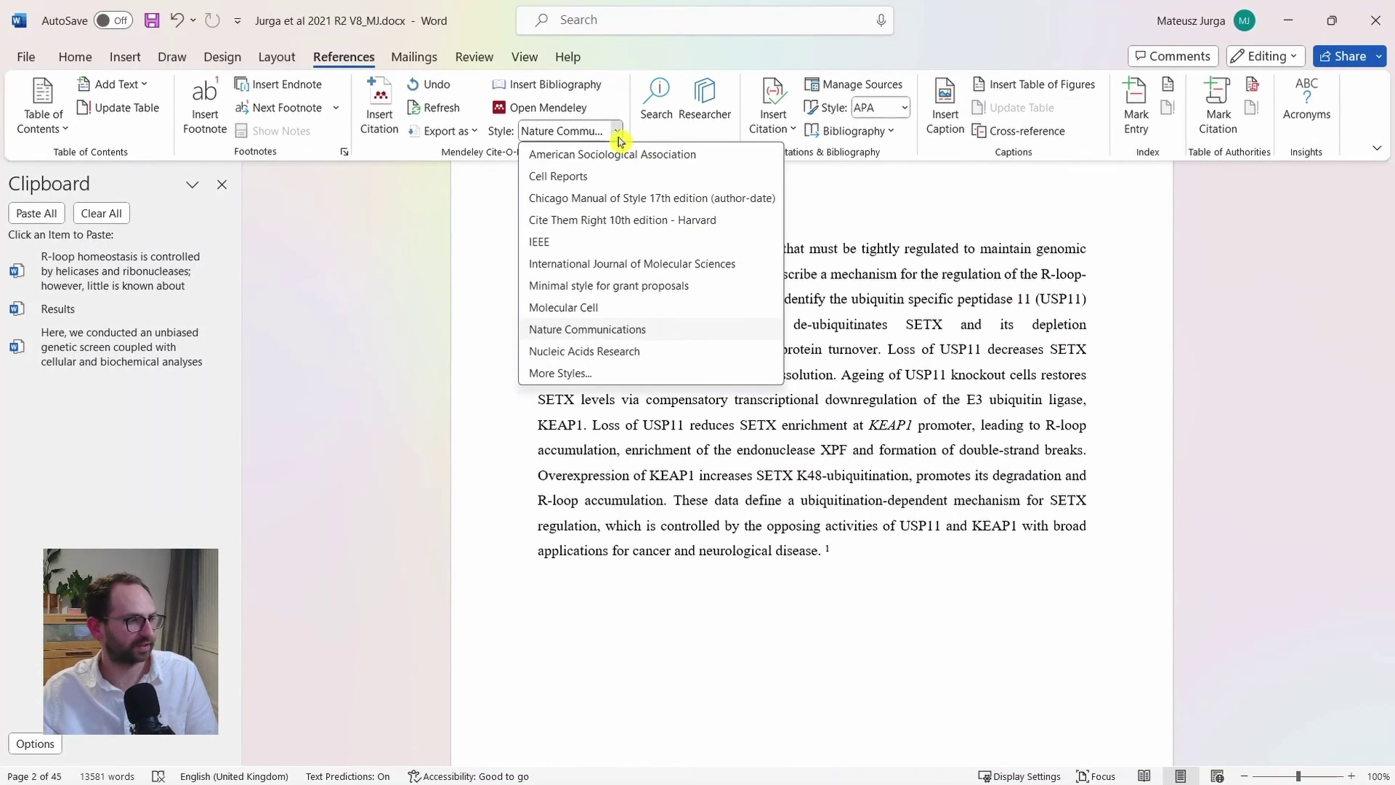
{"action": "left_click", "coordinate": [589, 307]}
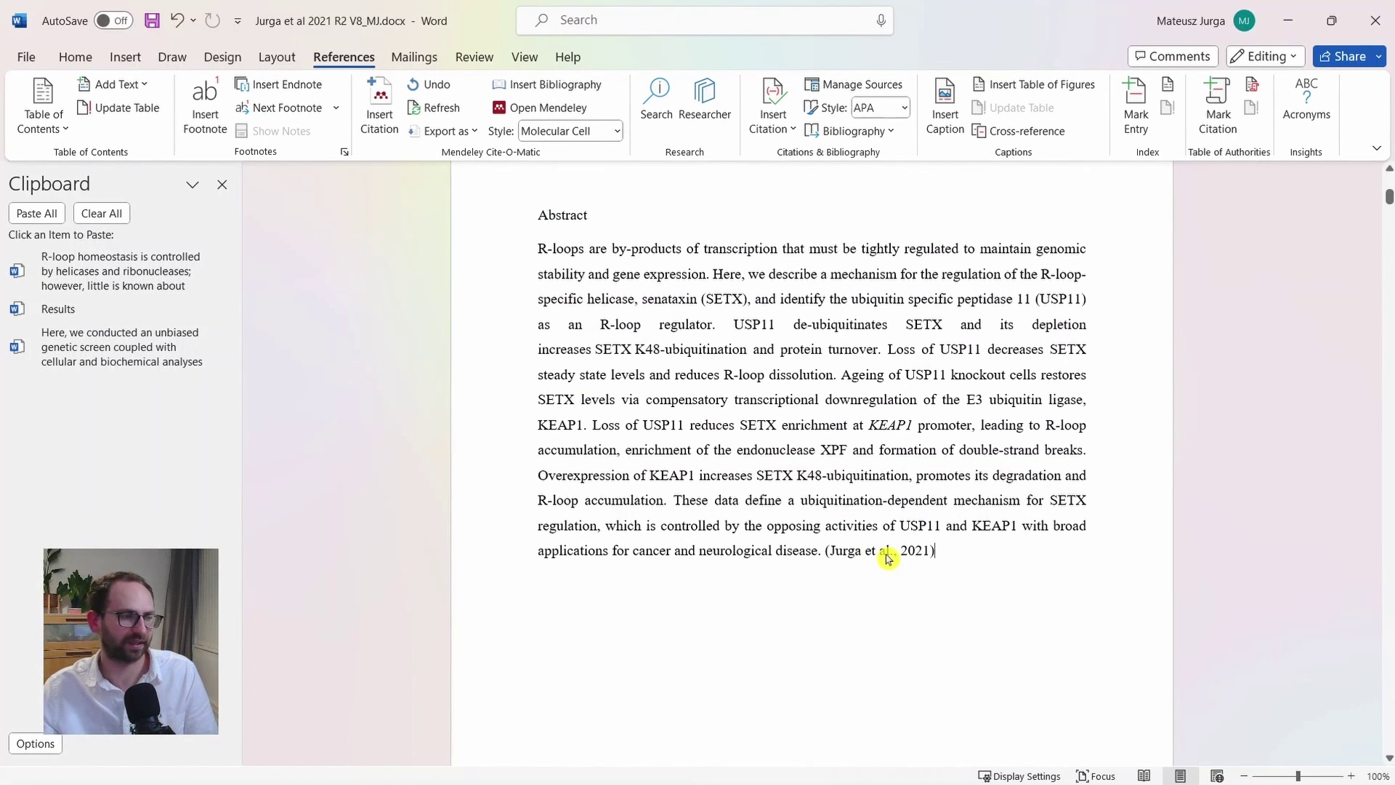
{"action": "left_click", "coordinate": [617, 132]}
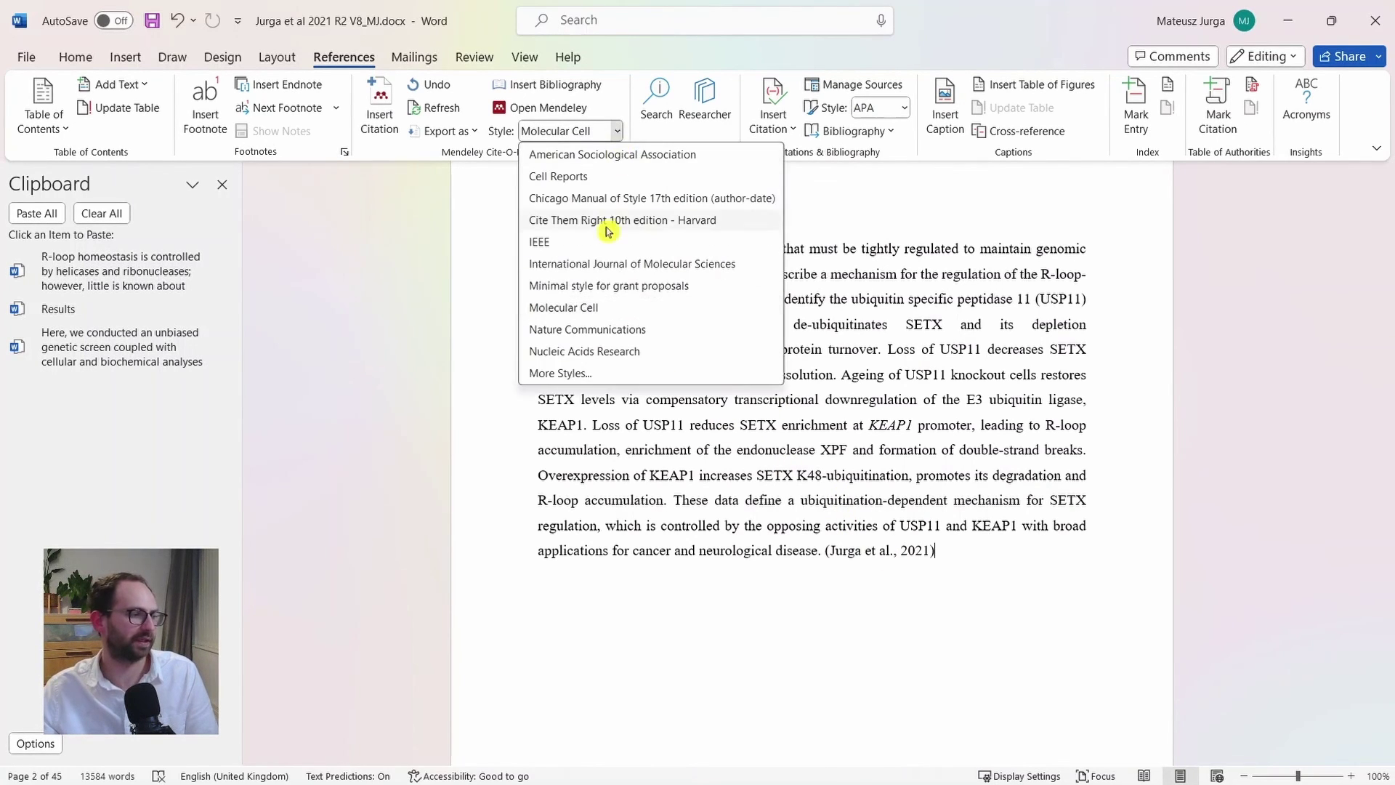
{"action": "left_click", "coordinate": [611, 351]}
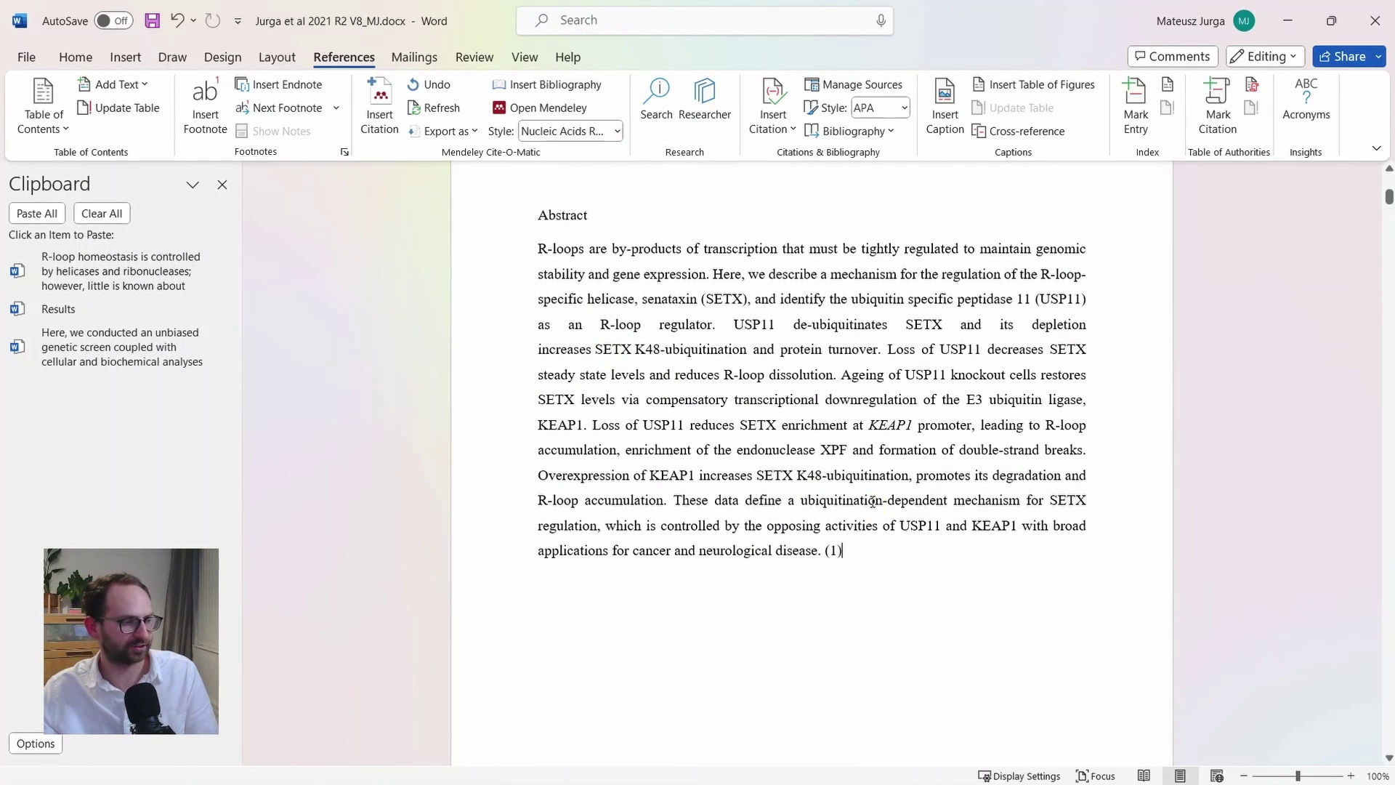
{"action": "left_click", "coordinate": [617, 133]}
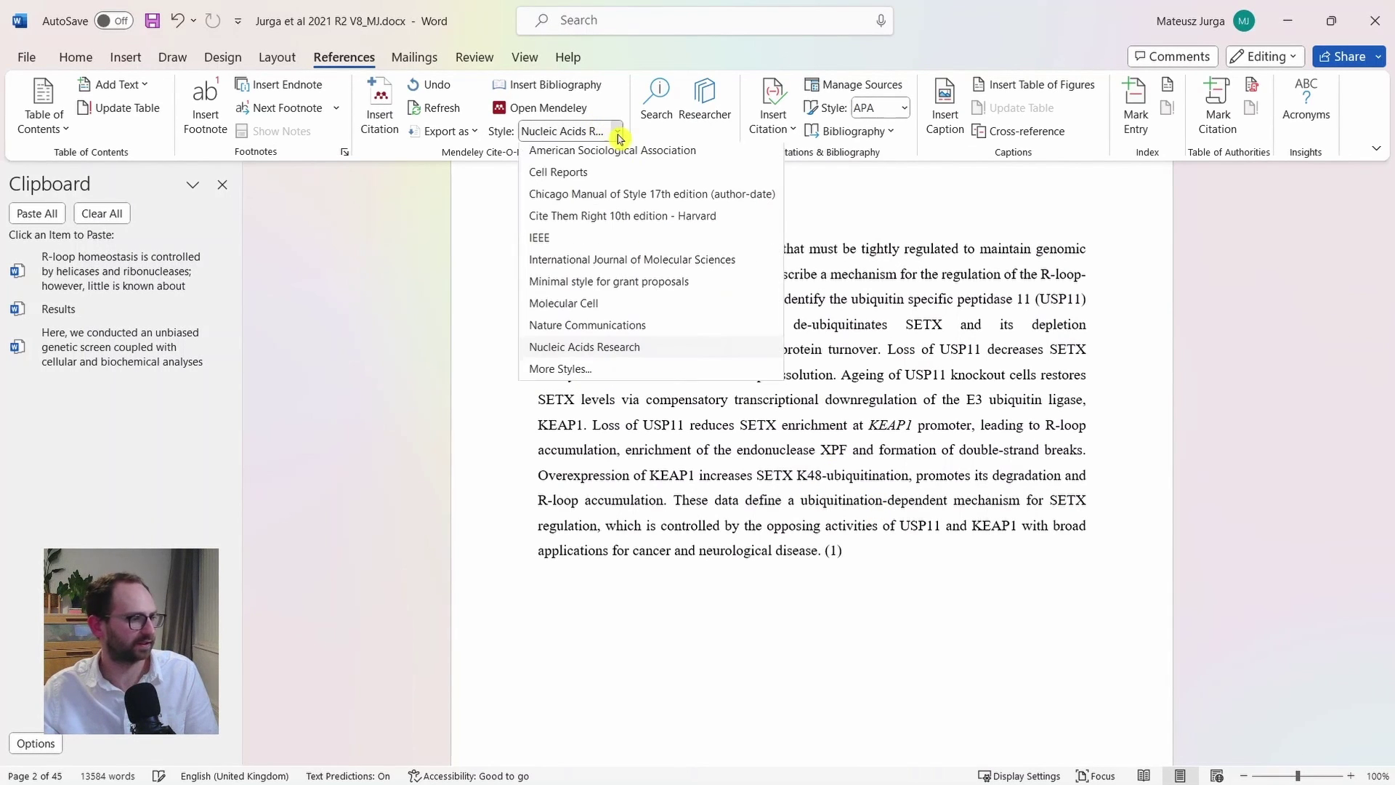
{"action": "left_click", "coordinate": [632, 178]}
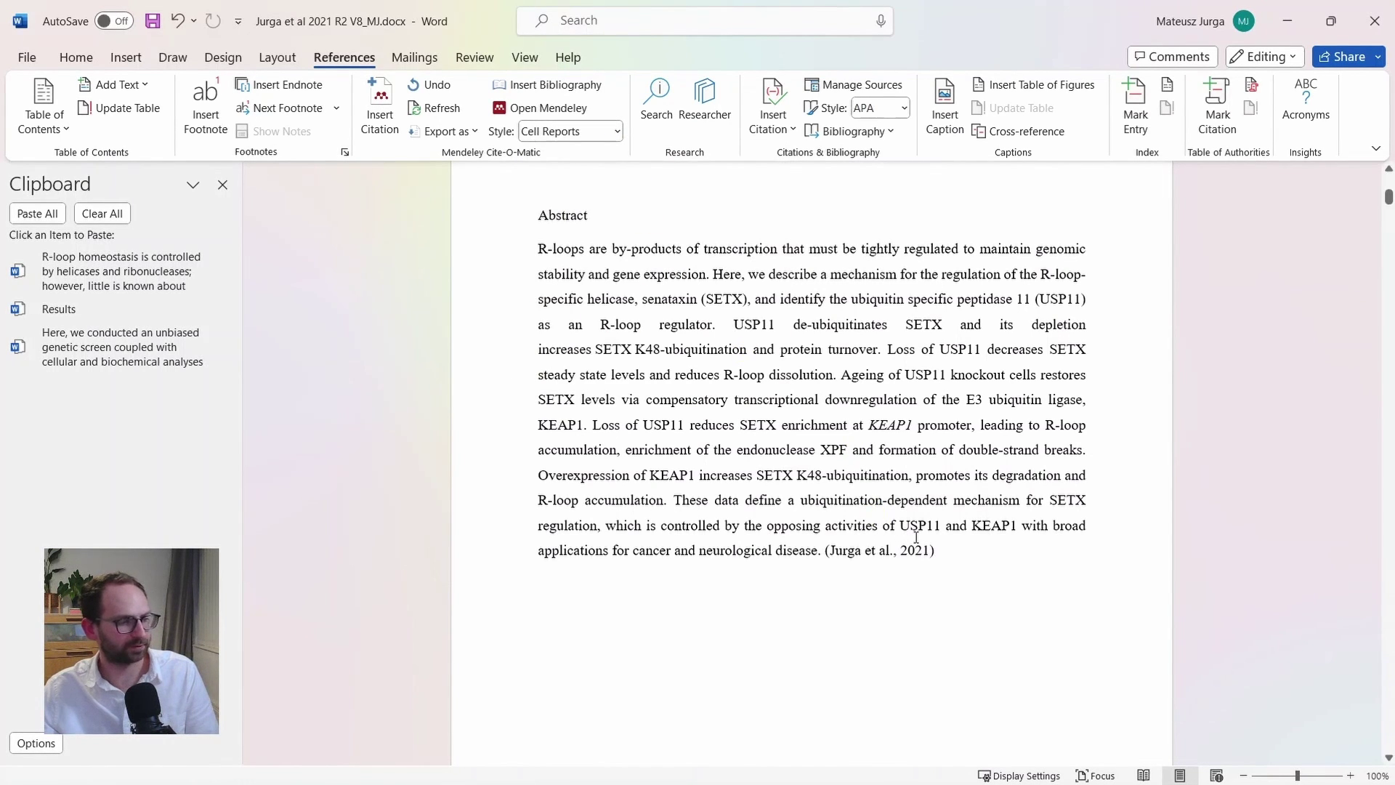
Step: Insert a Mendeley citation on a new line below the Abstract, searching for "ray" and choosing "A role for USP7 in DNA replication."
{"action": "left_click", "coordinate": [913, 554]}
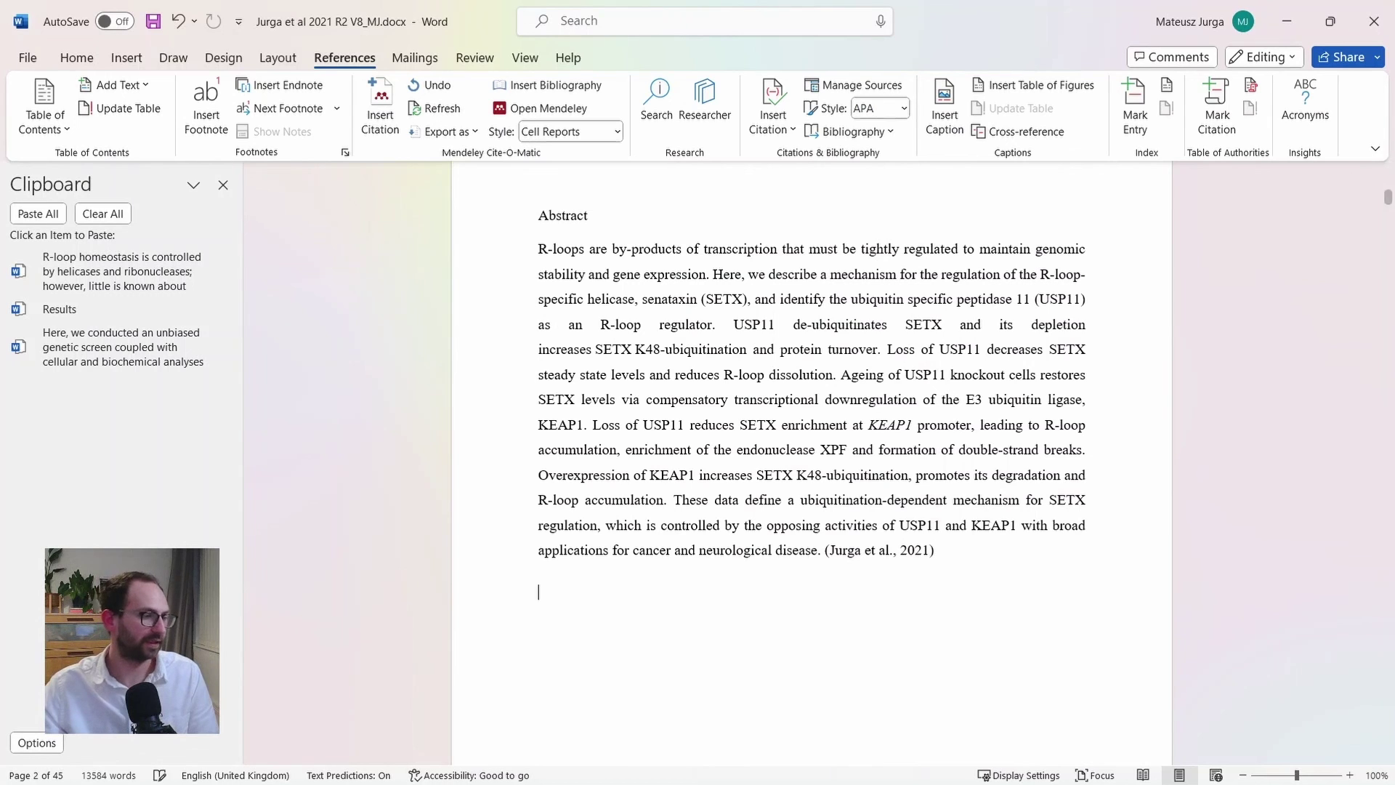
{"action": "key", "text": "Return"}
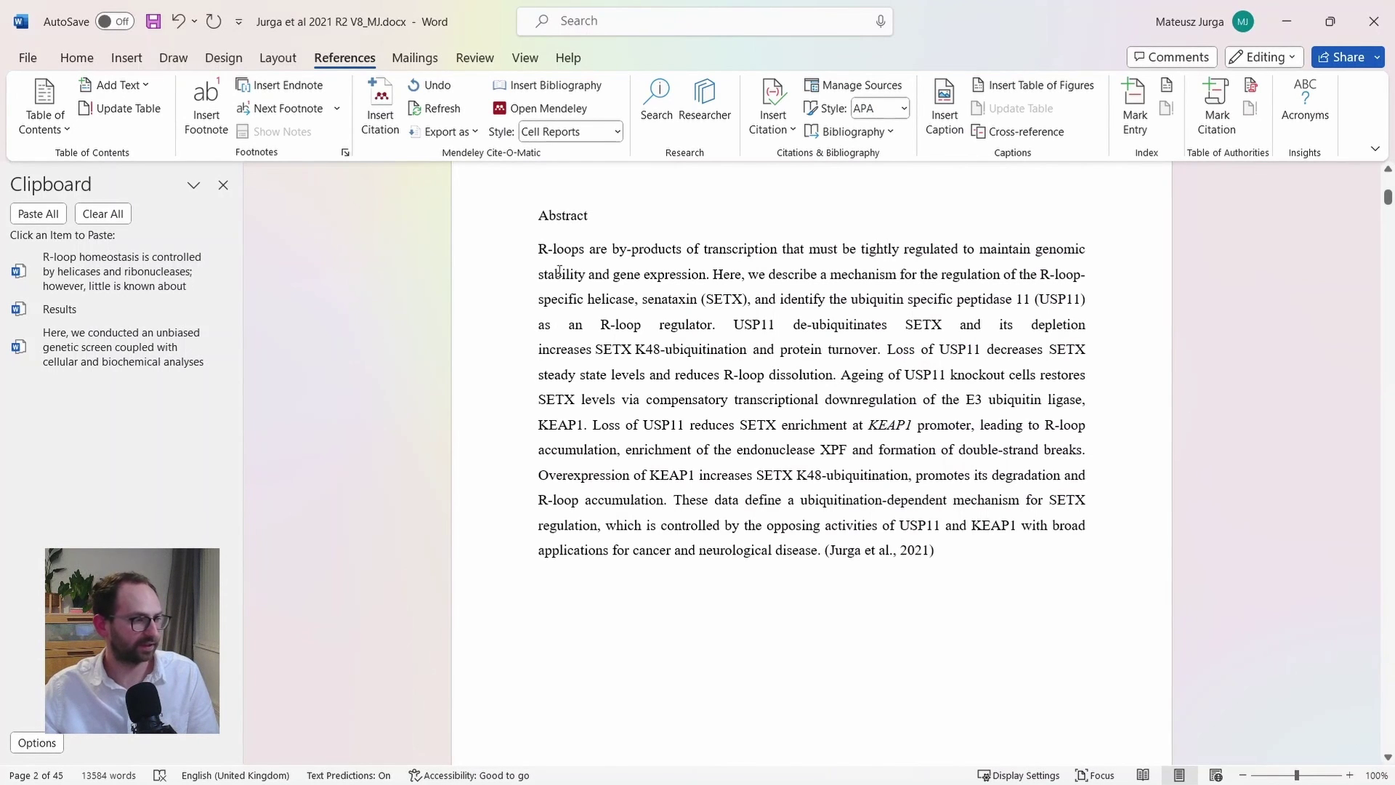
{"action": "left_click", "coordinate": [399, 106]}
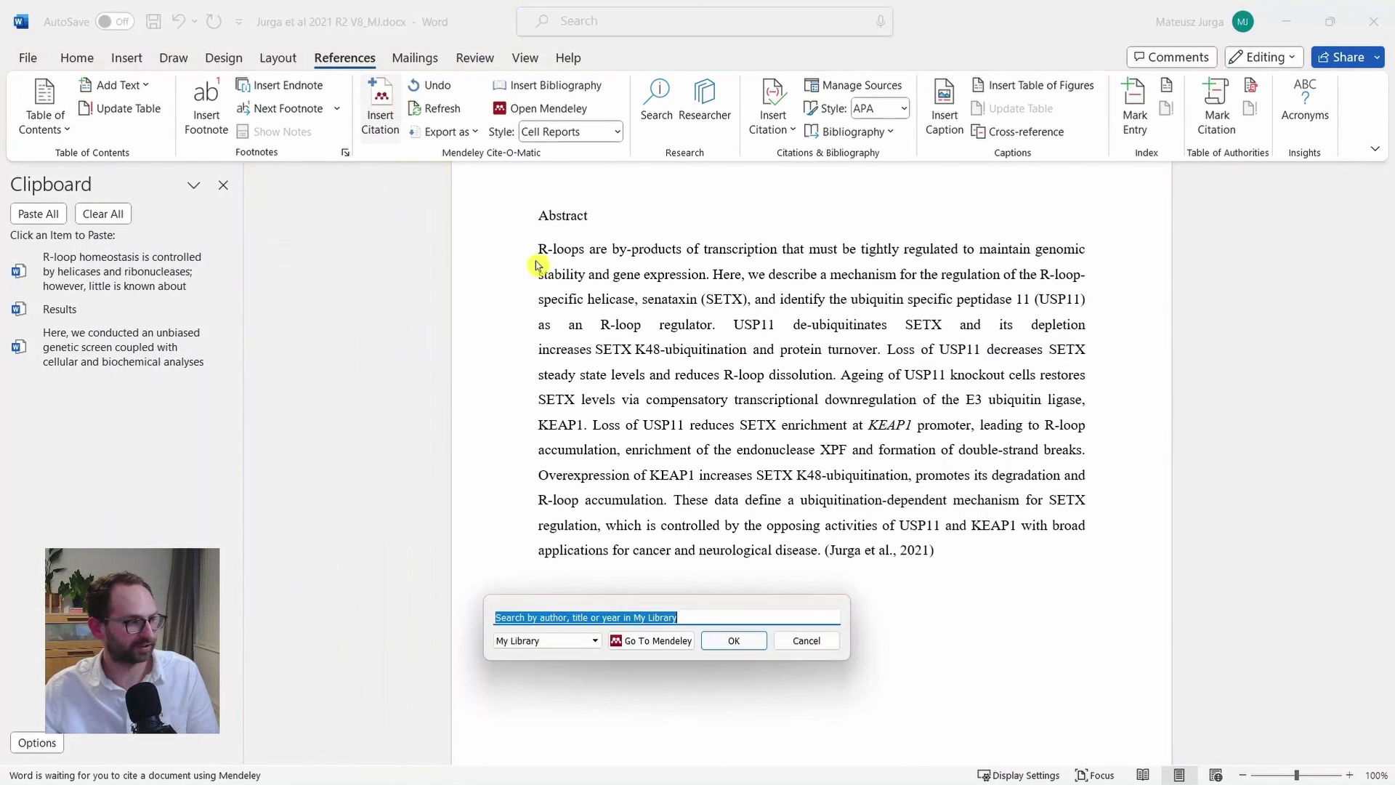
{"action": "type", "text": "ray"}
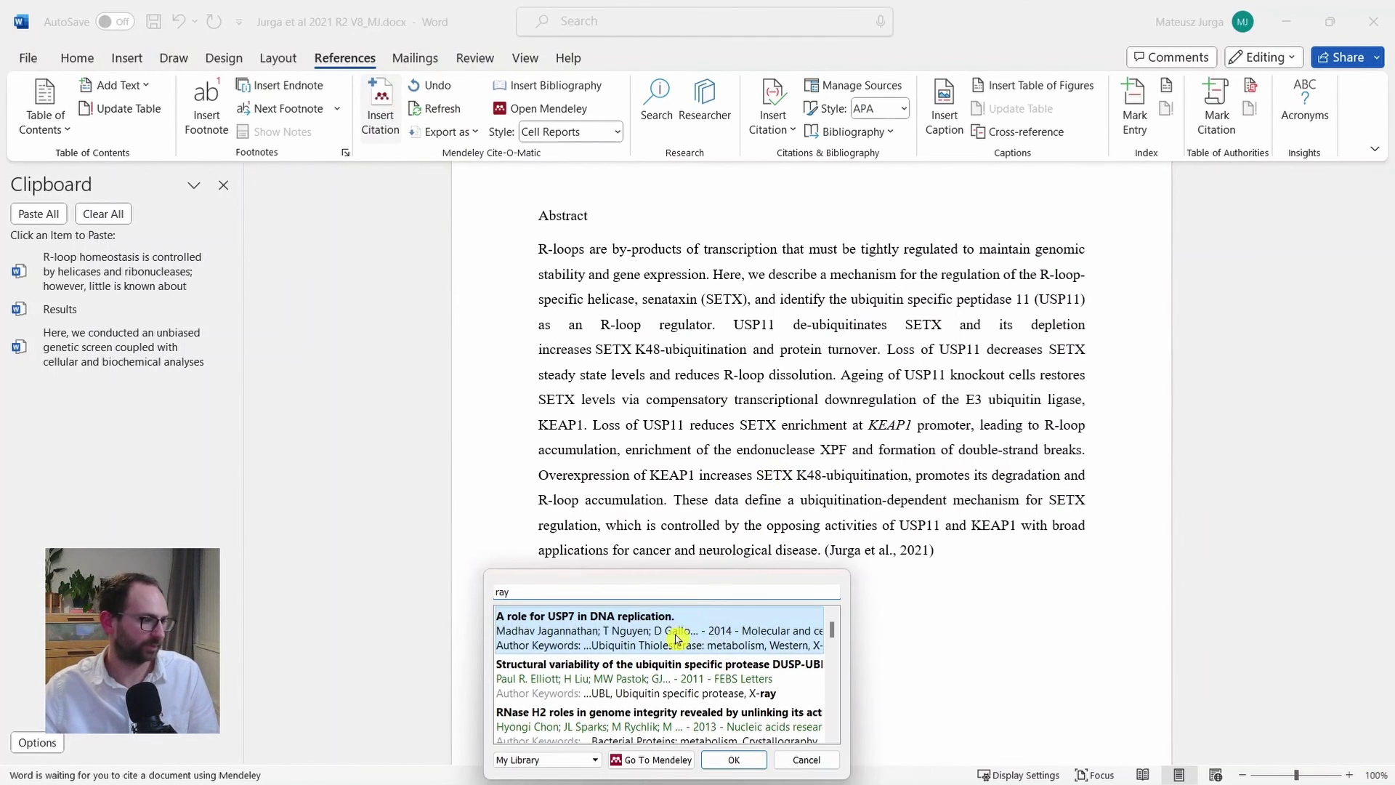
{"action": "left_click", "coordinate": [692, 614]}
{"action": "left_click", "coordinate": [729, 616]}
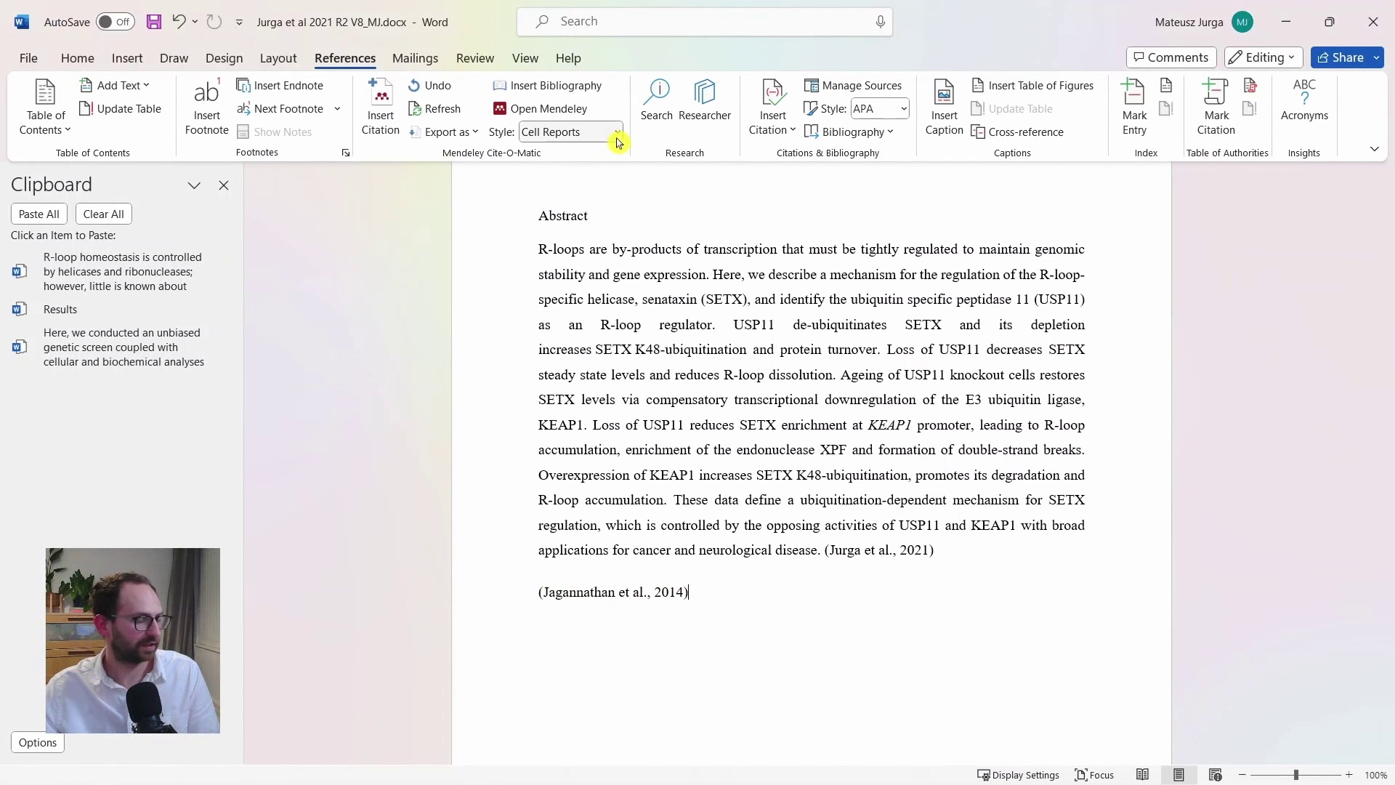
Step: Insert the Mendeley bibliography on a new line below the 2014 citation and check its entries
{"action": "key", "text": "Return"}
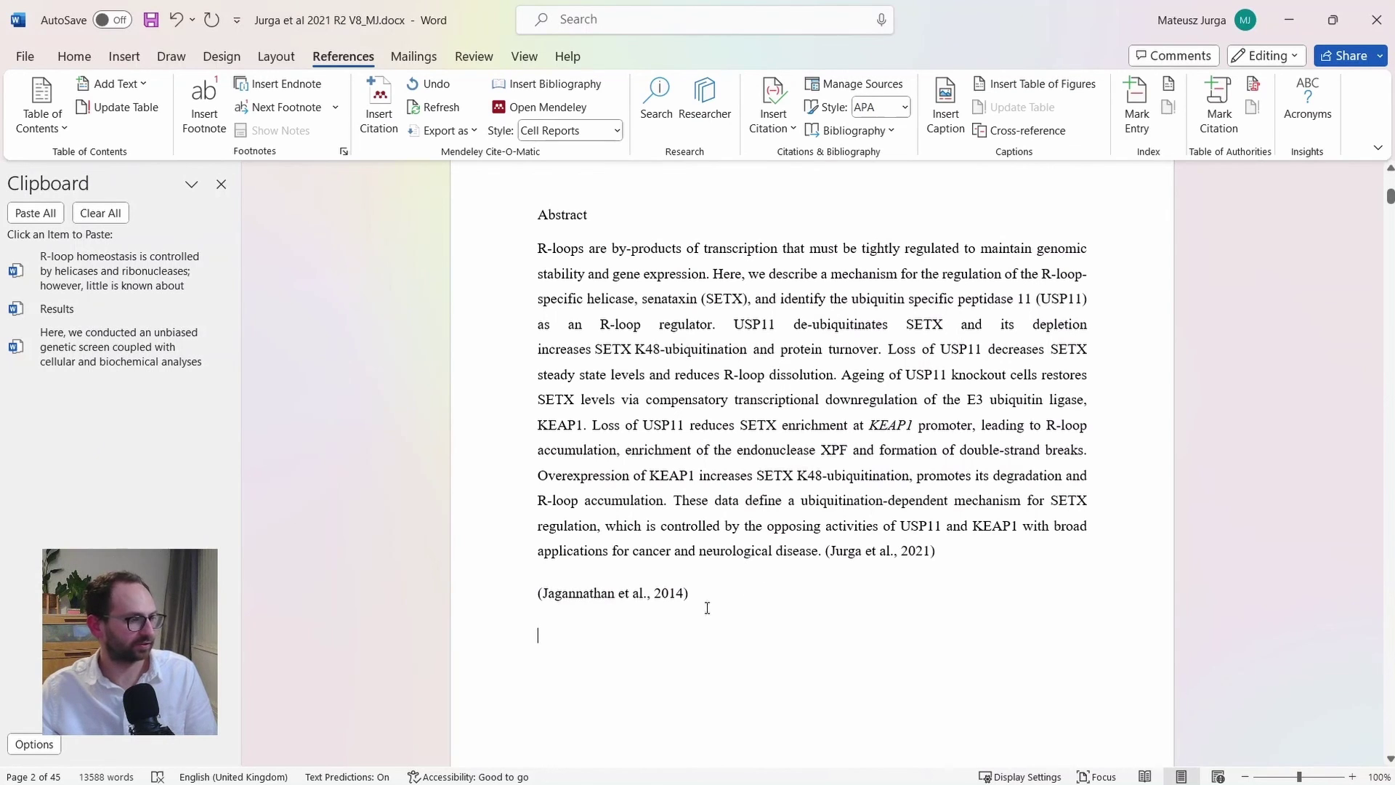
{"action": "left_click", "coordinate": [572, 89]}
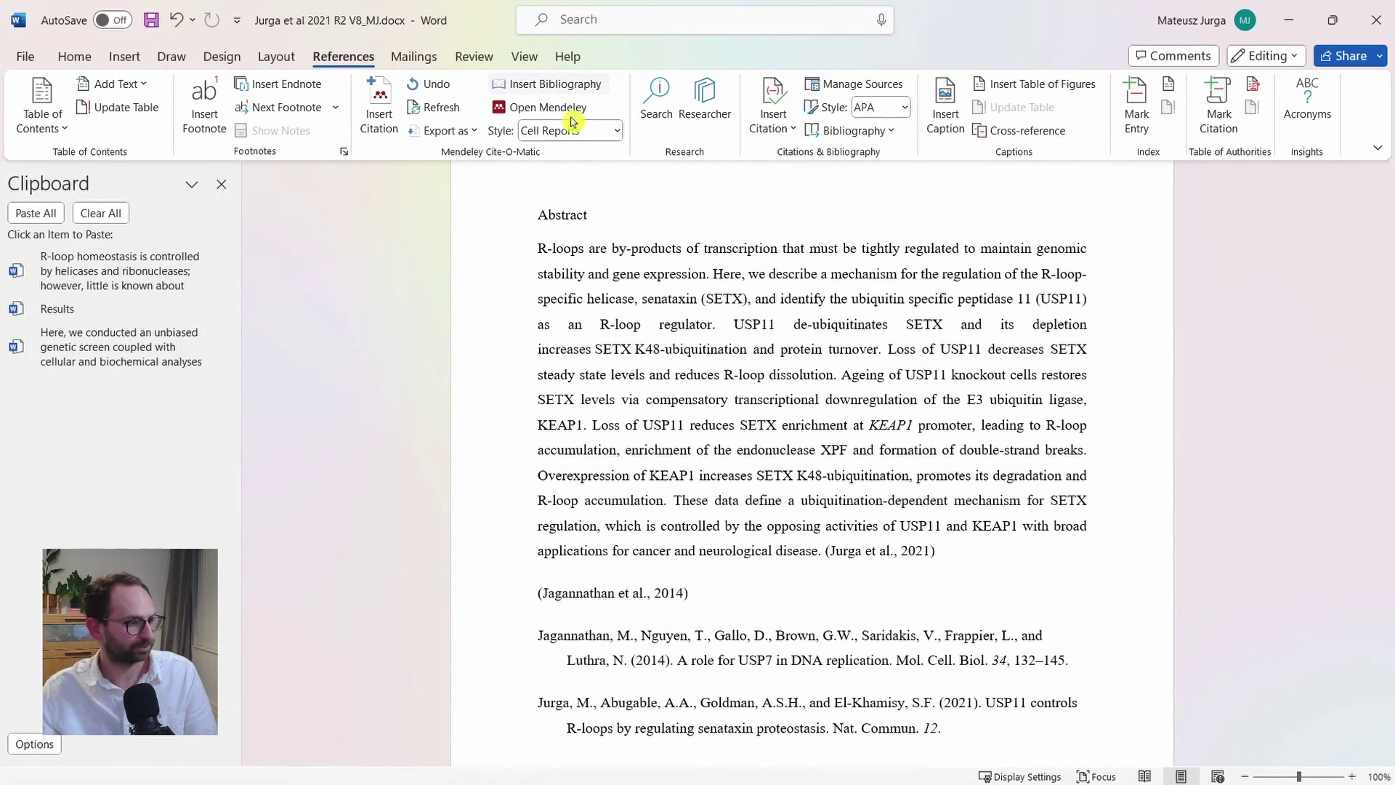
{"action": "scroll", "coordinate": [697, 479], "scroll_direction": "down", "scroll_amount": 1}
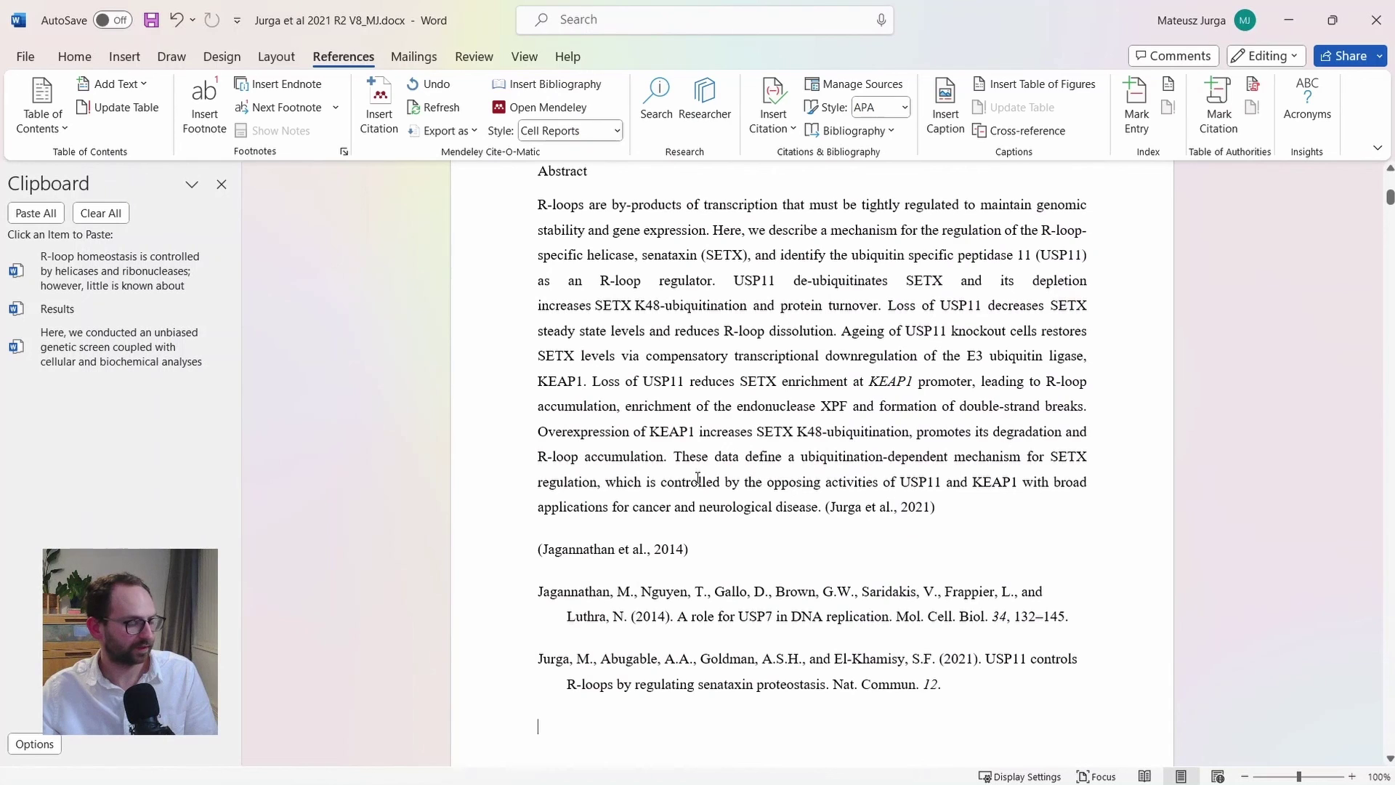
{"action": "left_click", "coordinate": [572, 595]}
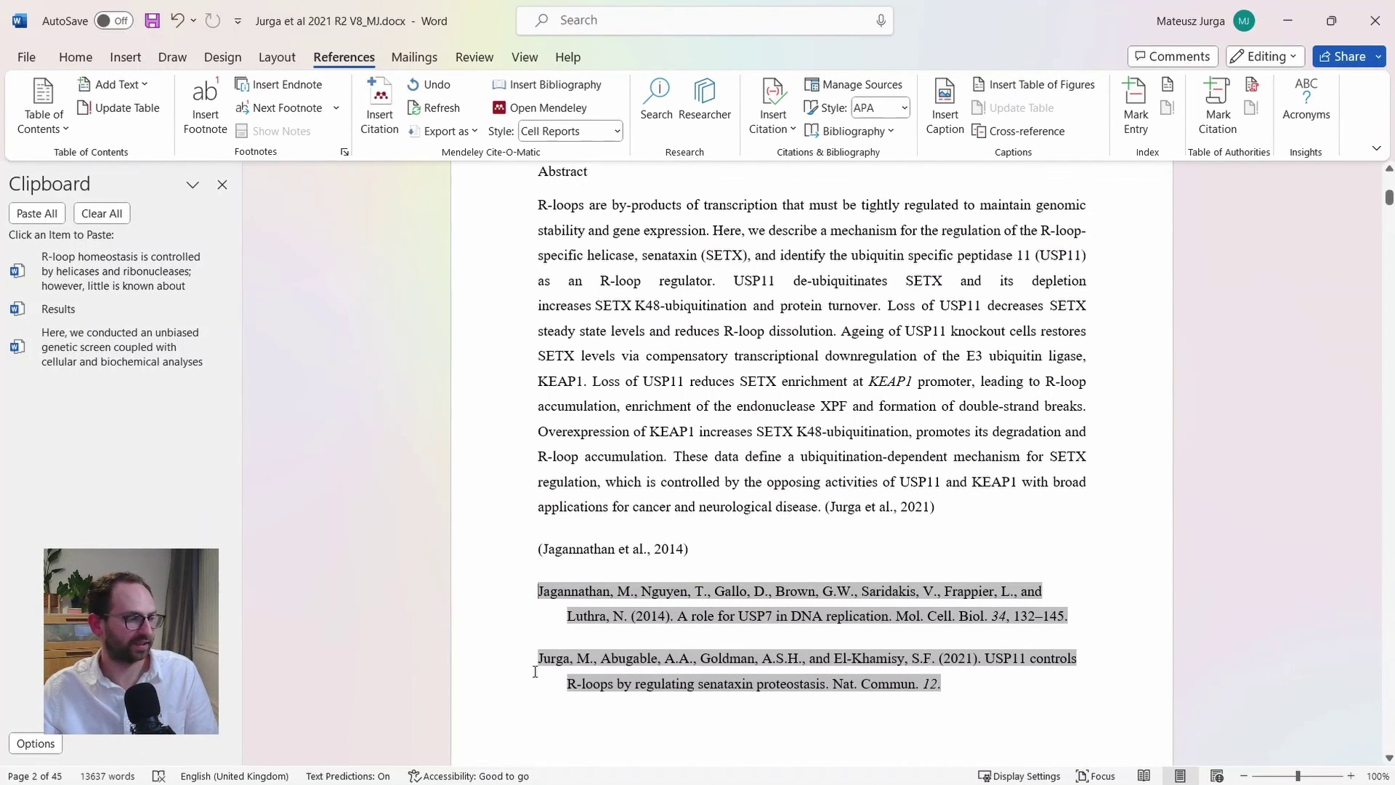
{"action": "left_click", "coordinate": [711, 543]}
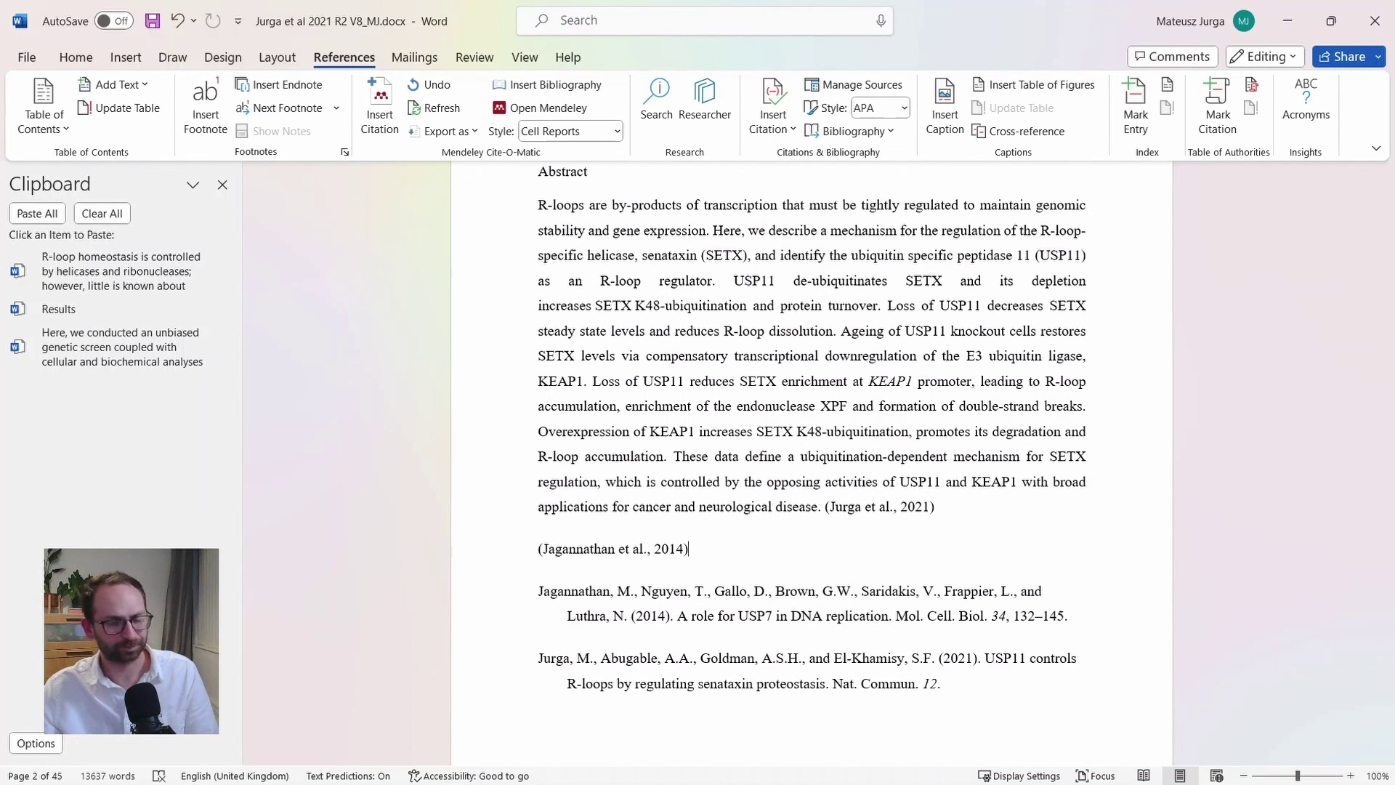